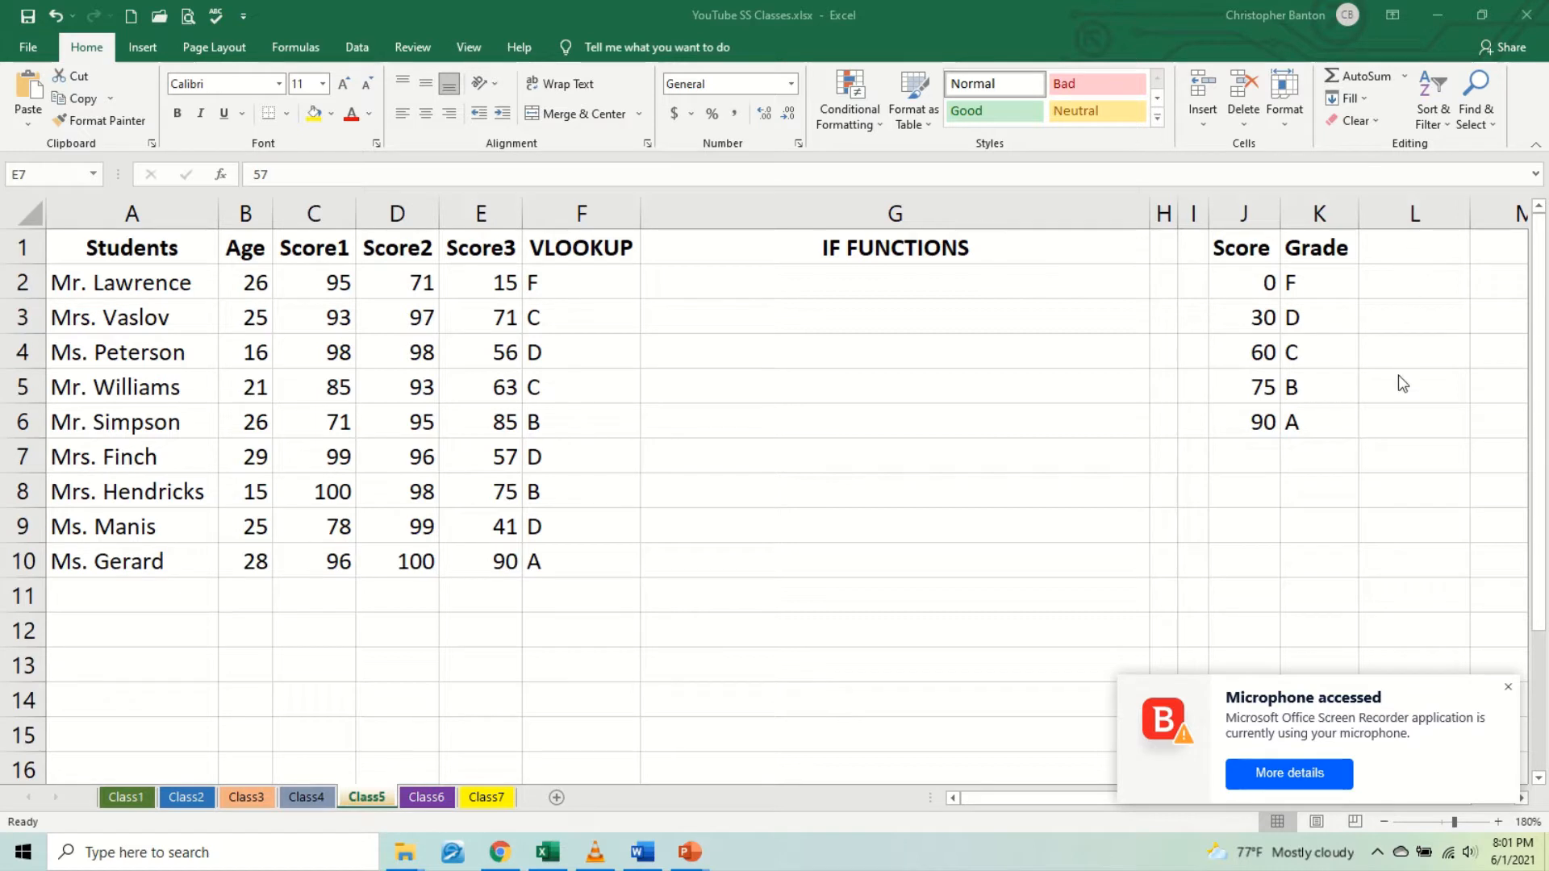
# Step: Dismiss the microphone notification and check the VLOOKUP formula in F2
pyautogui.click(1509, 689)
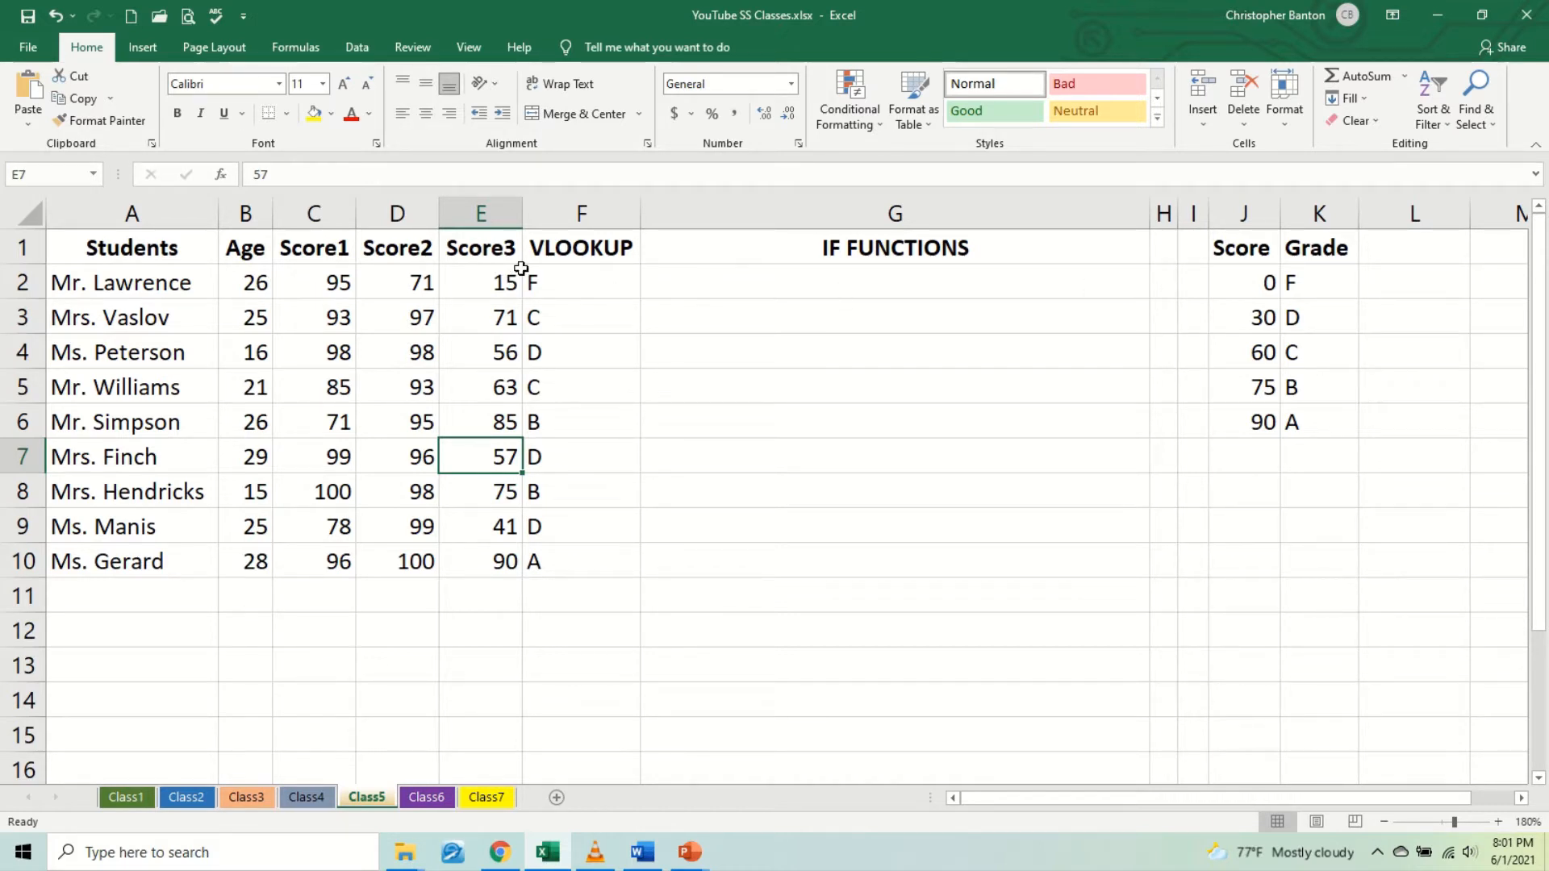
pyautogui.click(560, 294)
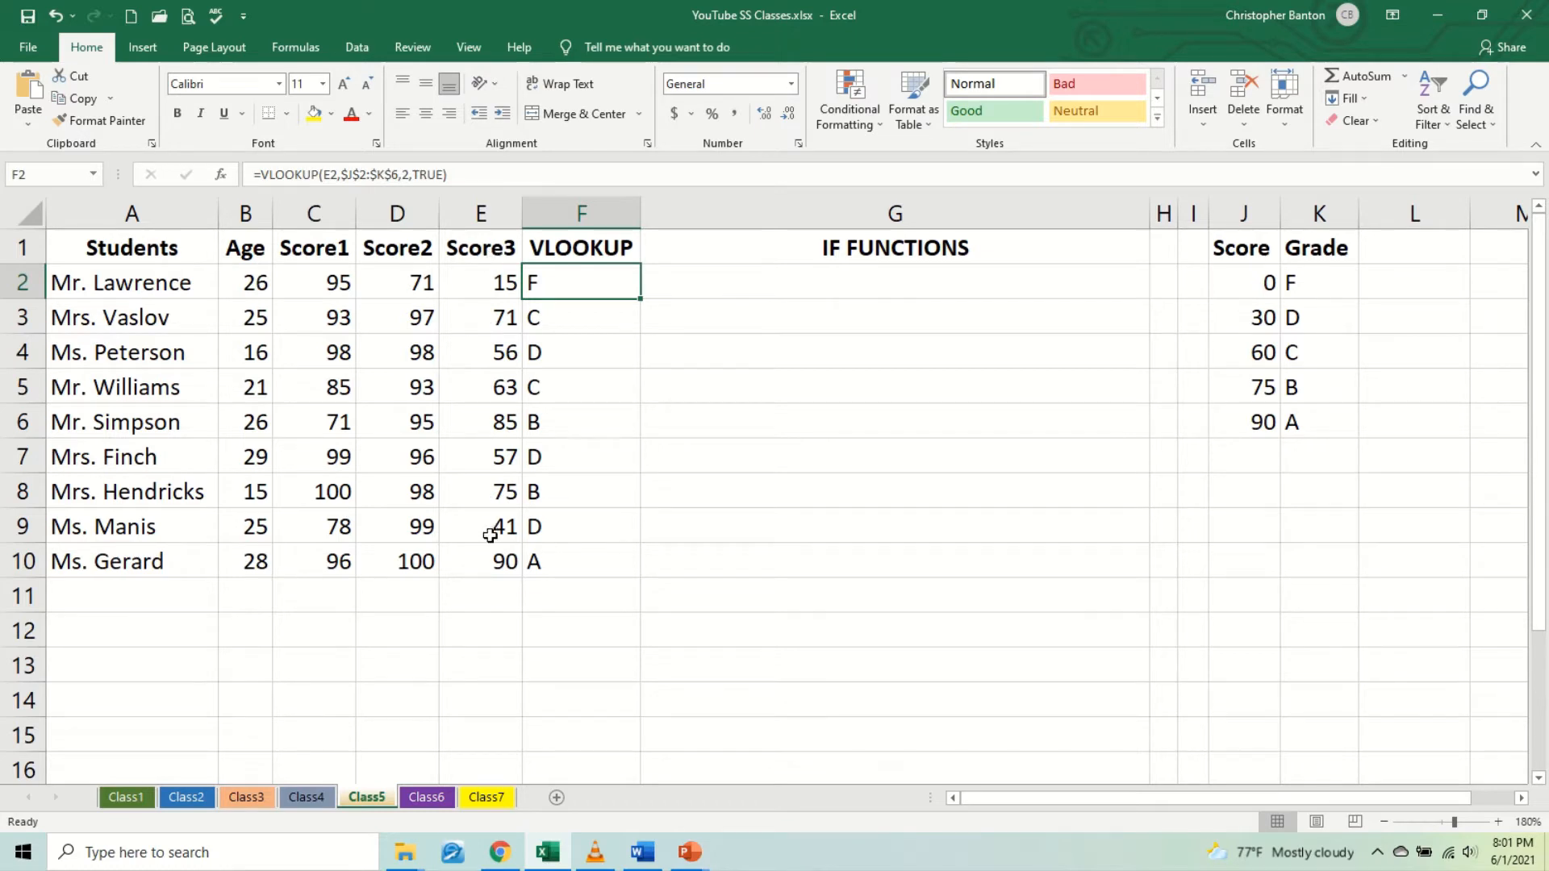
pyautogui.click(721, 286)
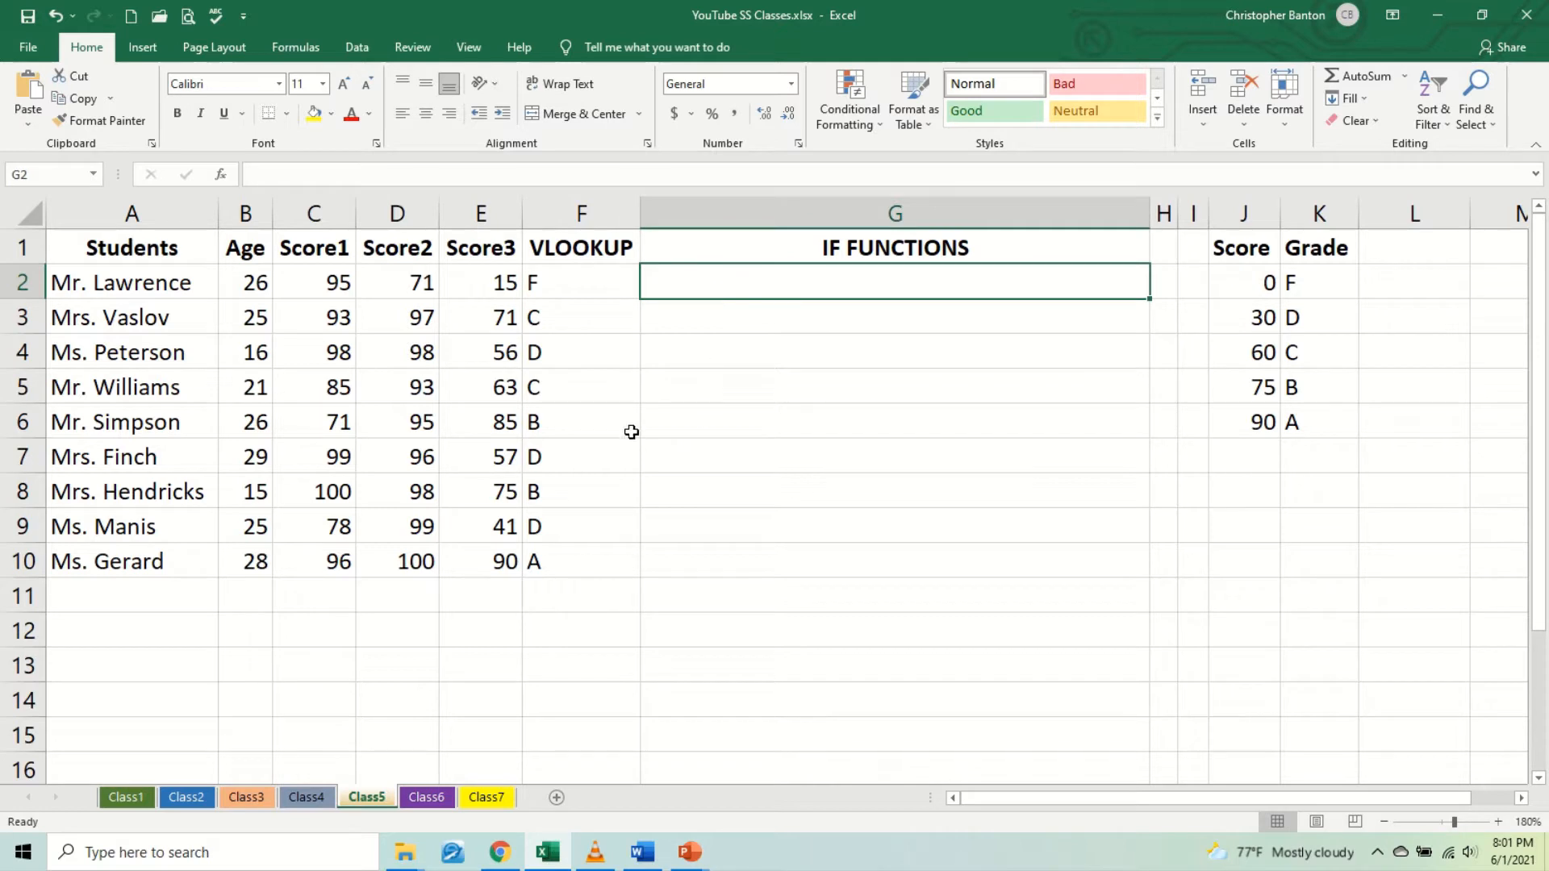
# Step: Highlight the Score3 cells E1:E10 with a light gold fill
pyautogui.click(484, 213)
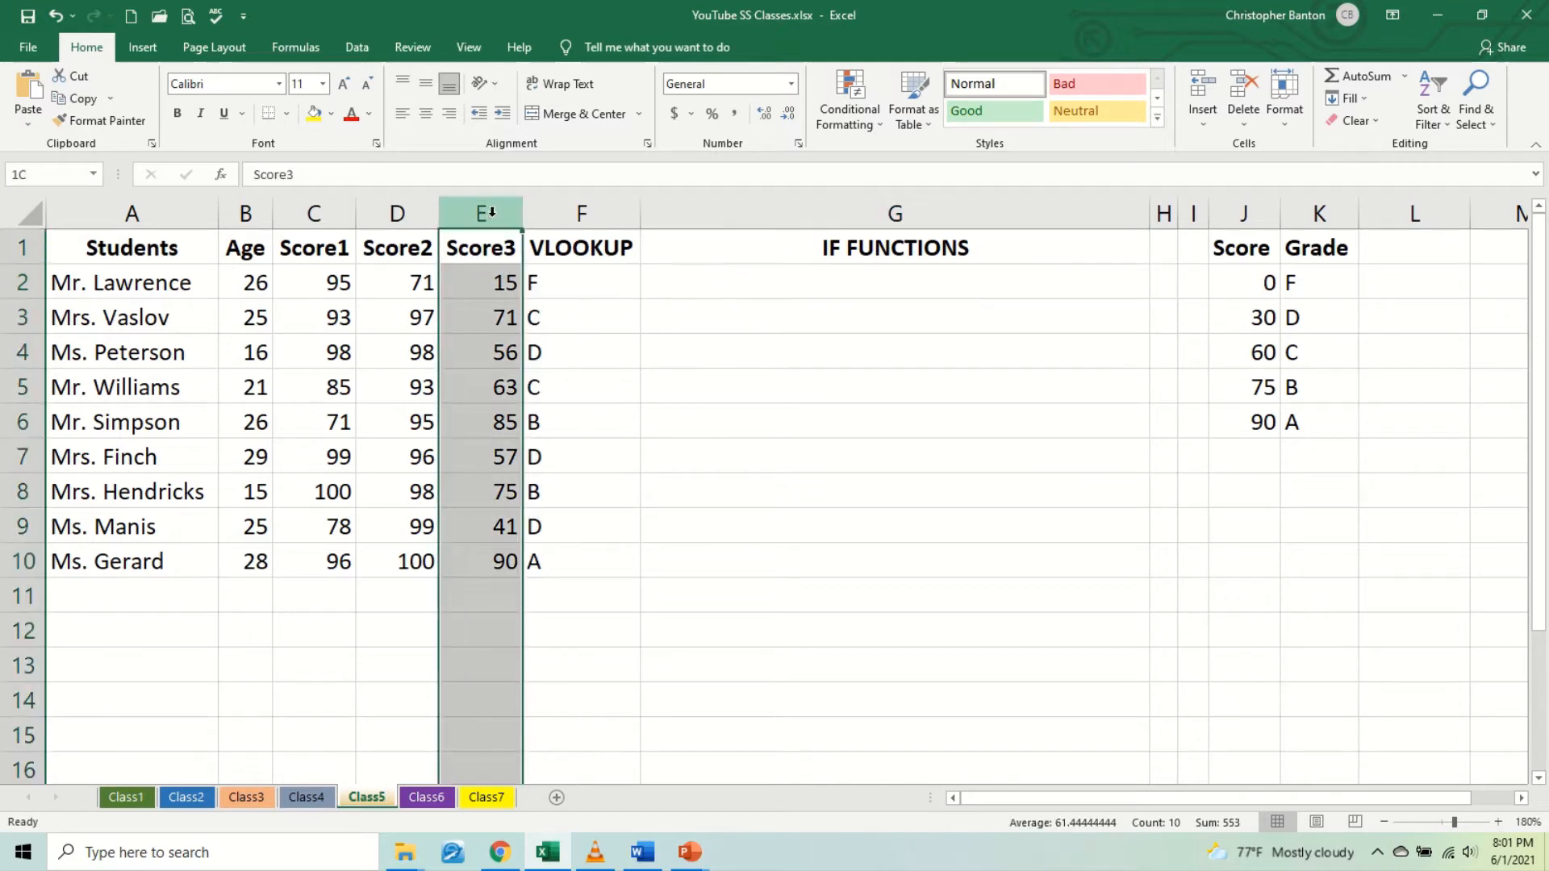
pyautogui.click(482, 248)
pyautogui.moveTo(482, 248); pyautogui.dragTo(477, 554)
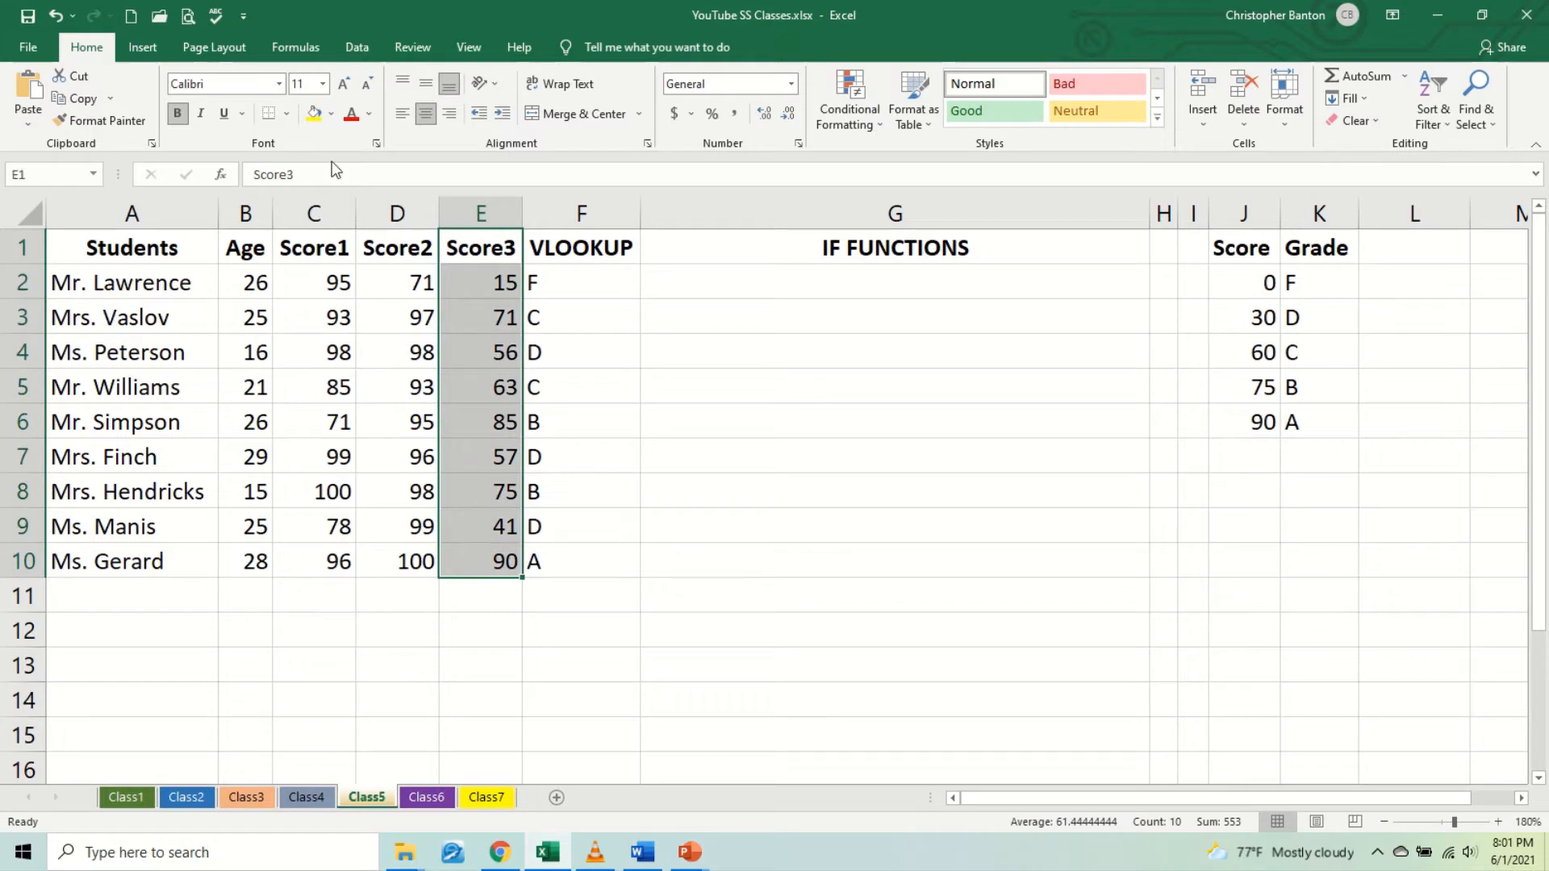
pyautogui.click(331, 113)
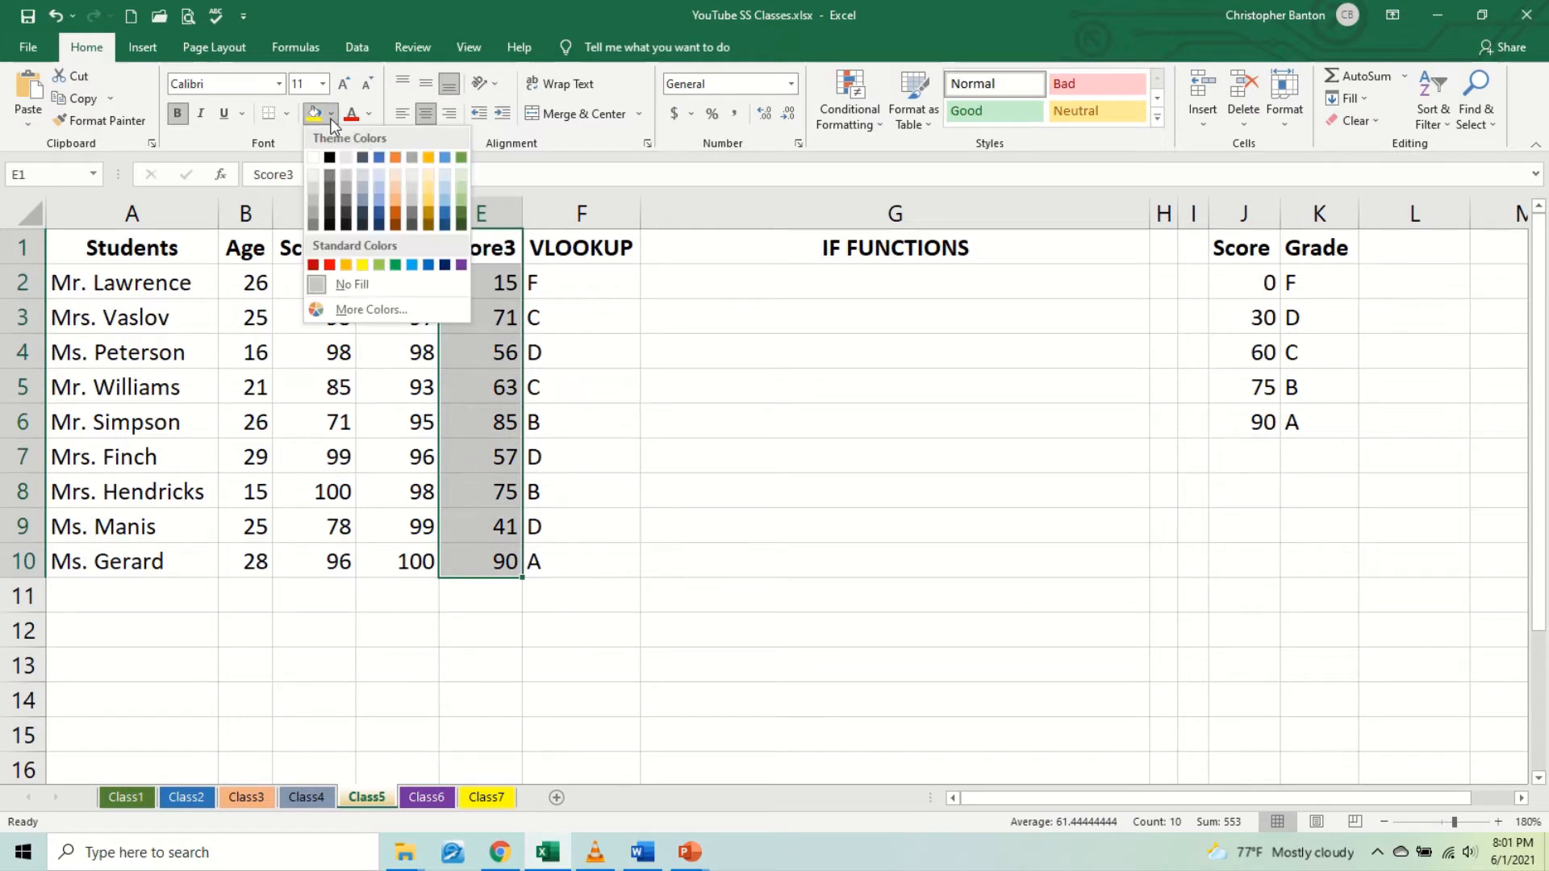
pyautogui.click(427, 188)
# Step: Begin an IF formula in G2 with the logical test E2>=60
pyautogui.click(727, 289)
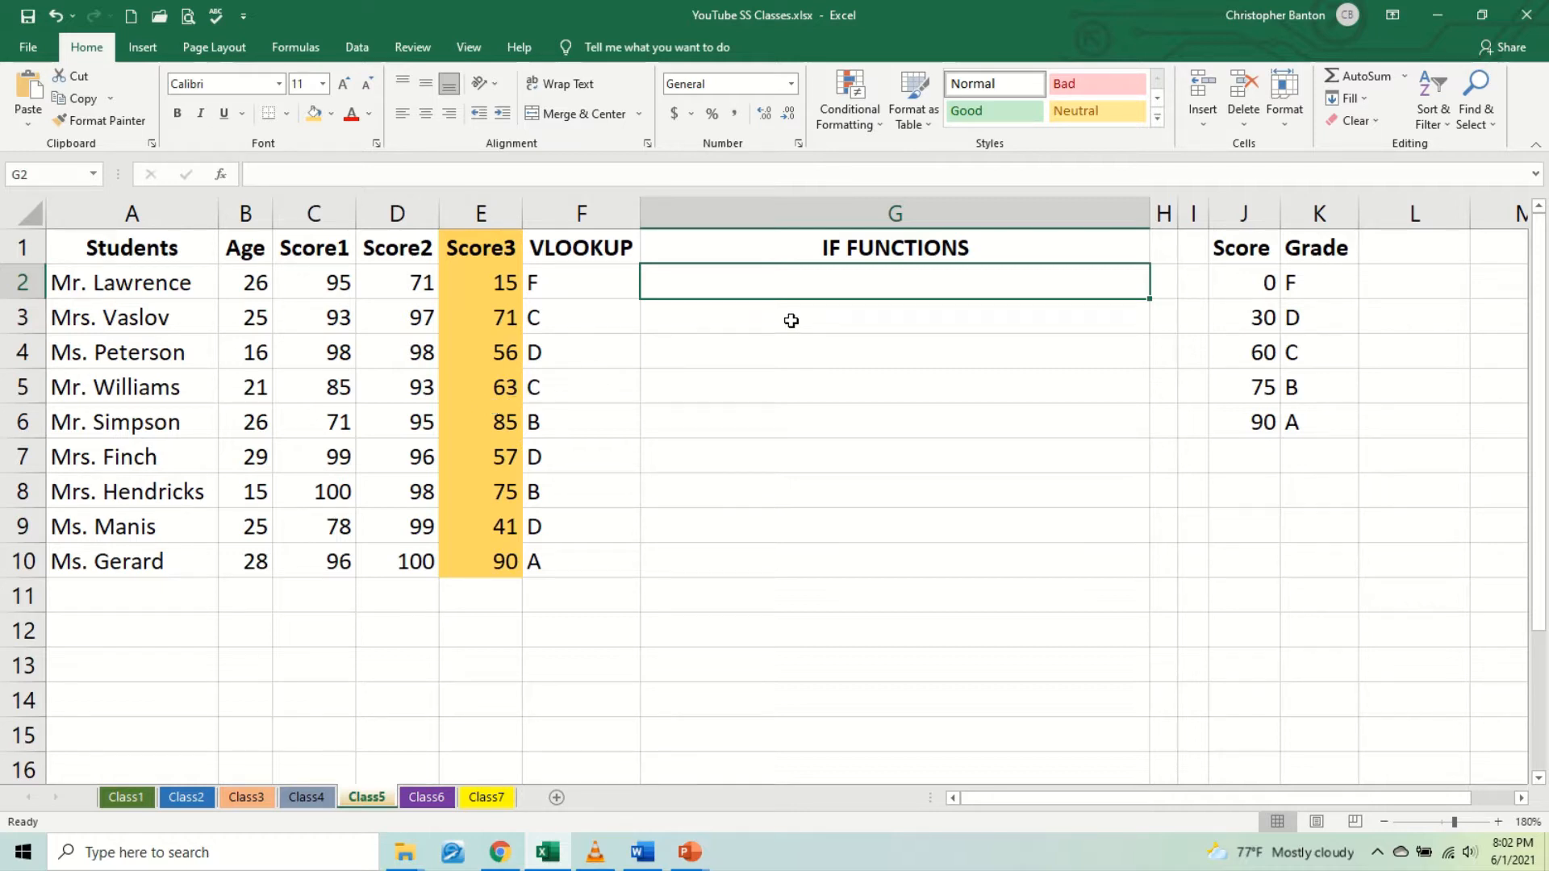
pyautogui.press('BackSpace')
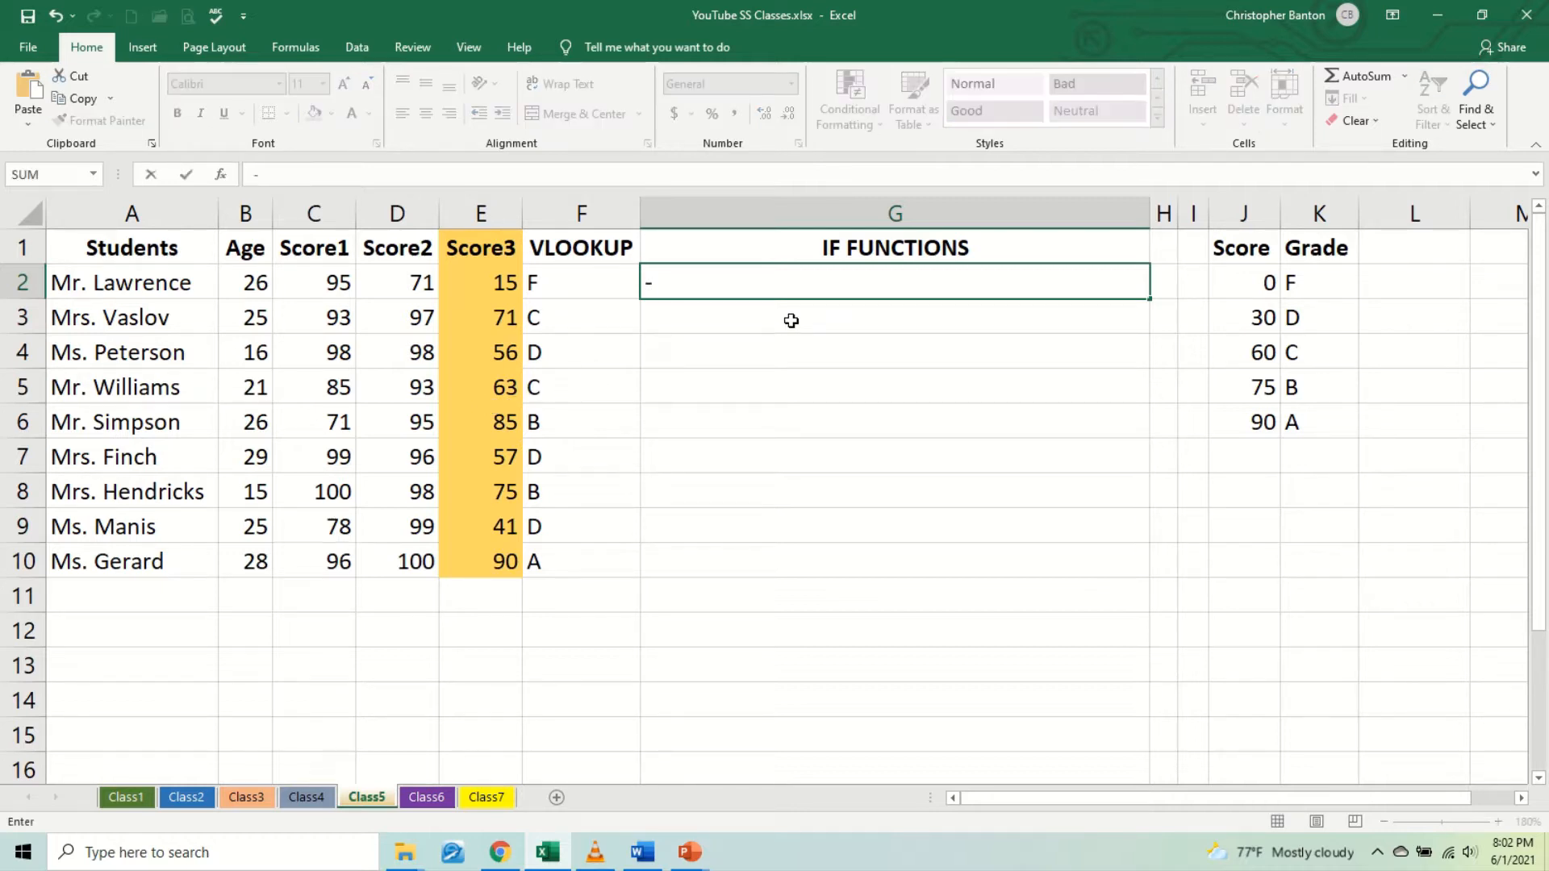
pyautogui.write('=IF')
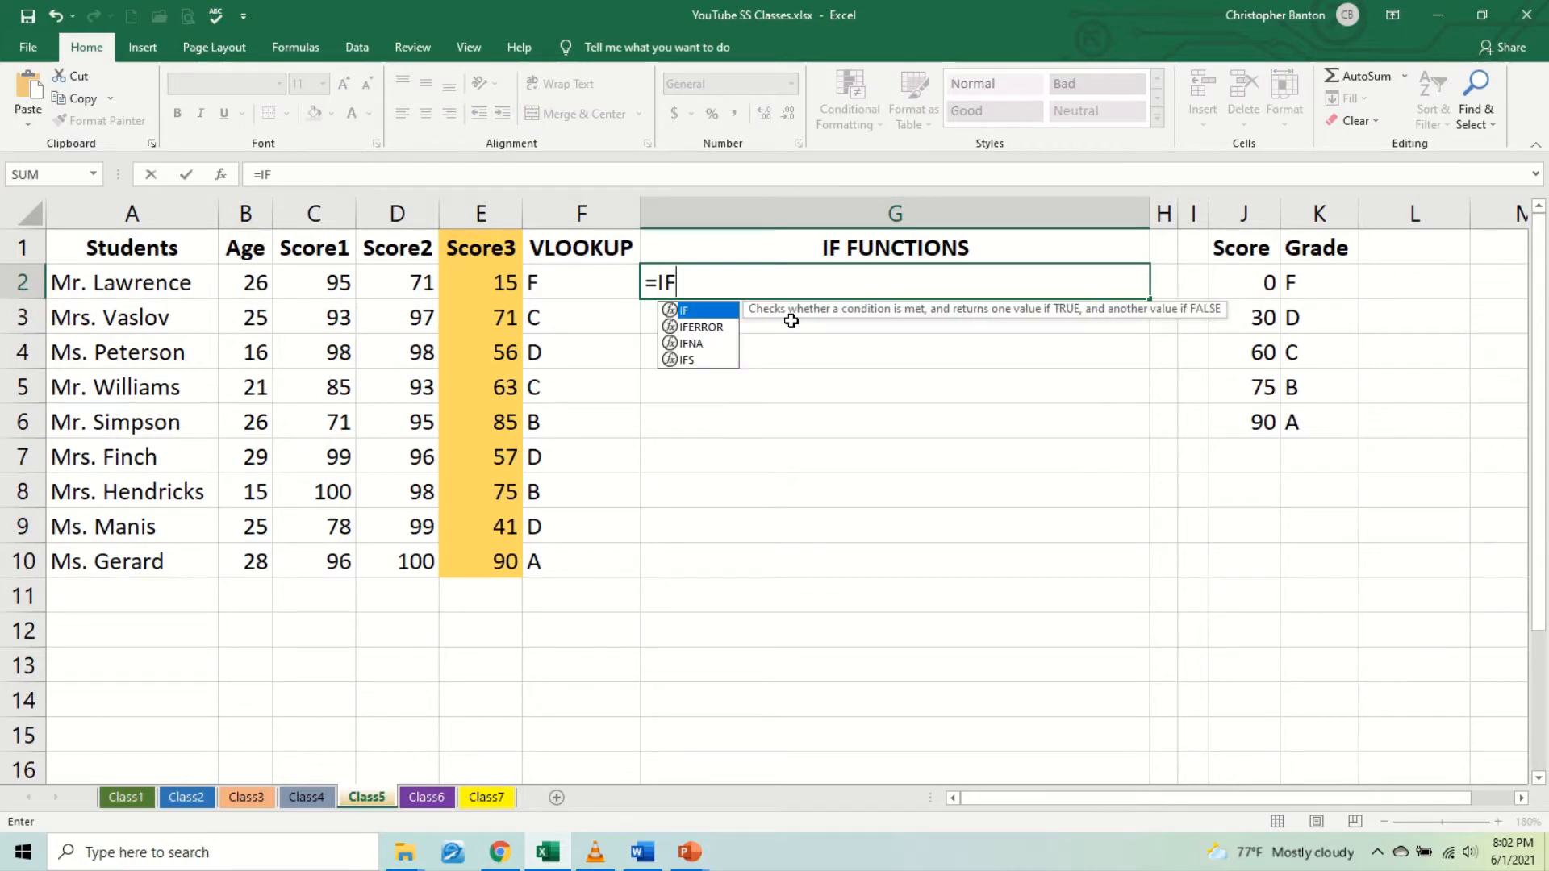
pyautogui.write('(')
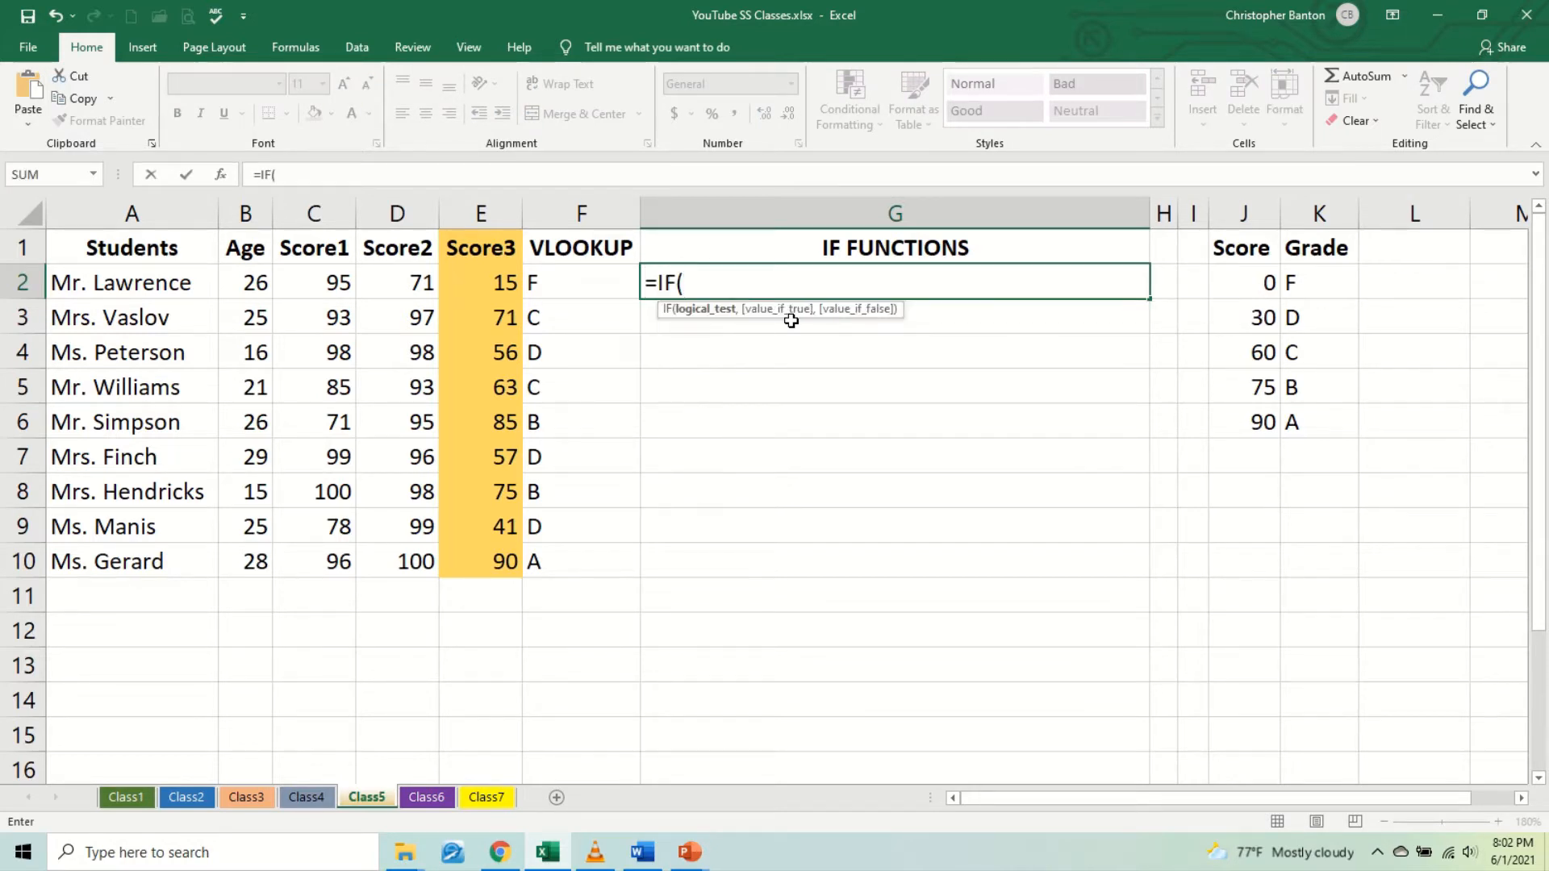
pyautogui.click(490, 287)
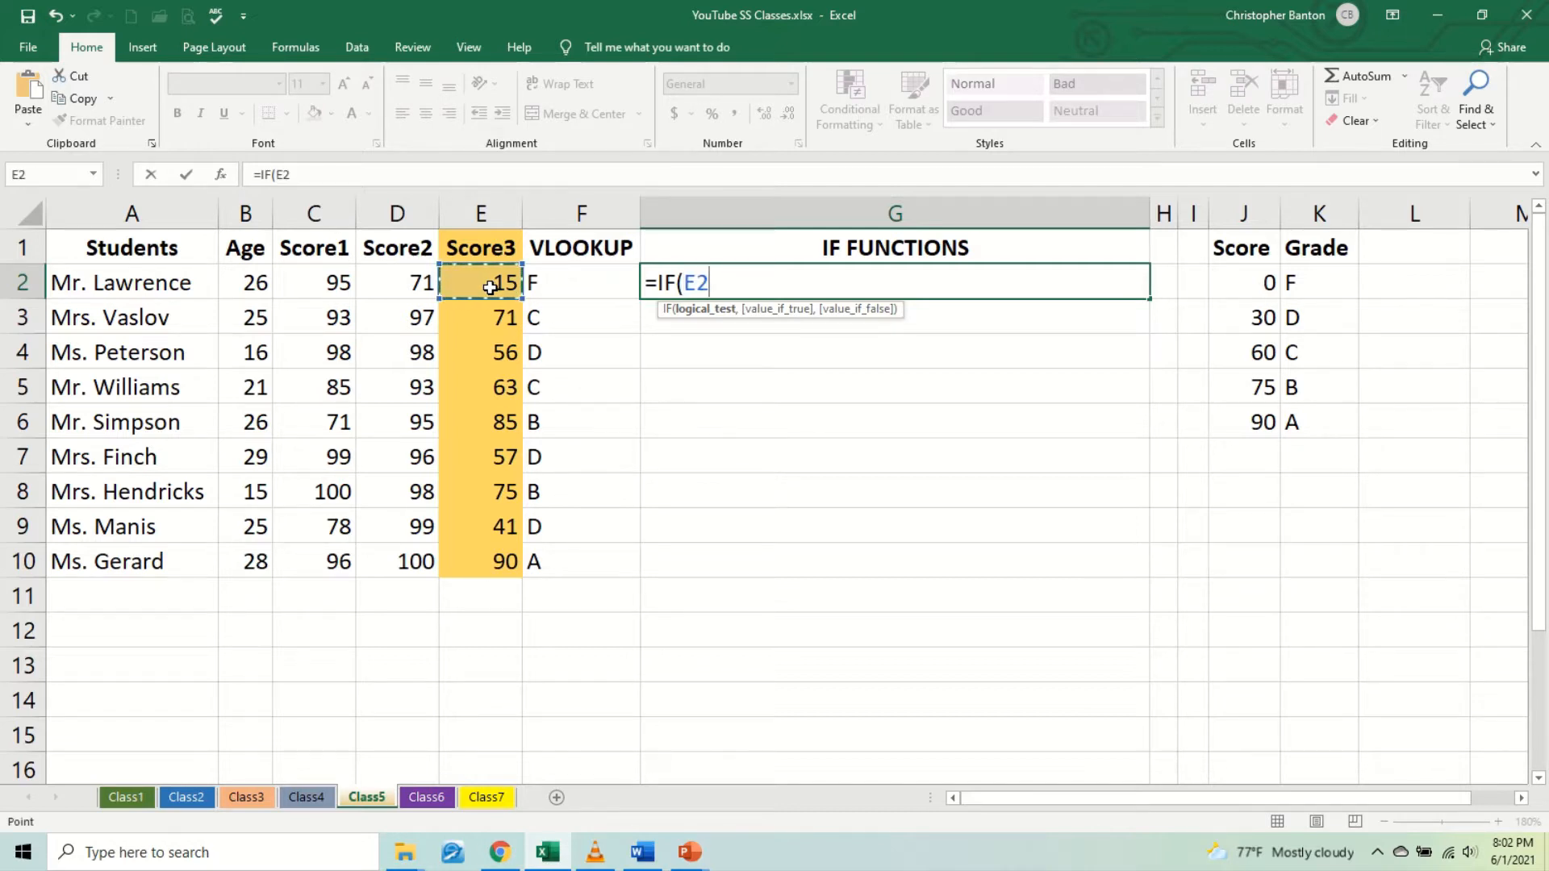
pyautogui.write(',')
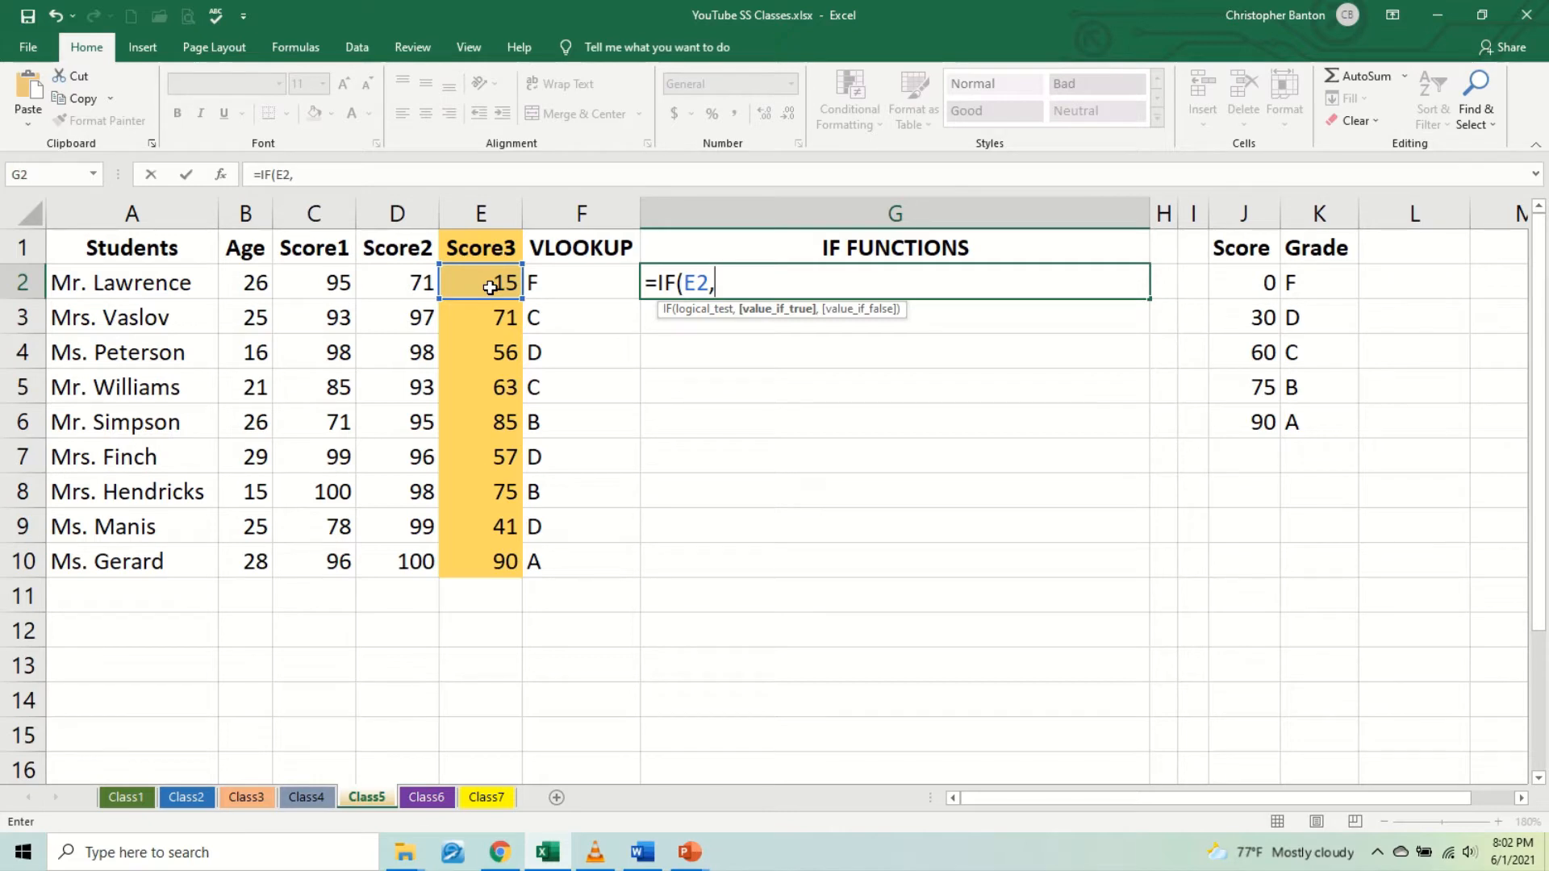
pyautogui.press('BackSpace')
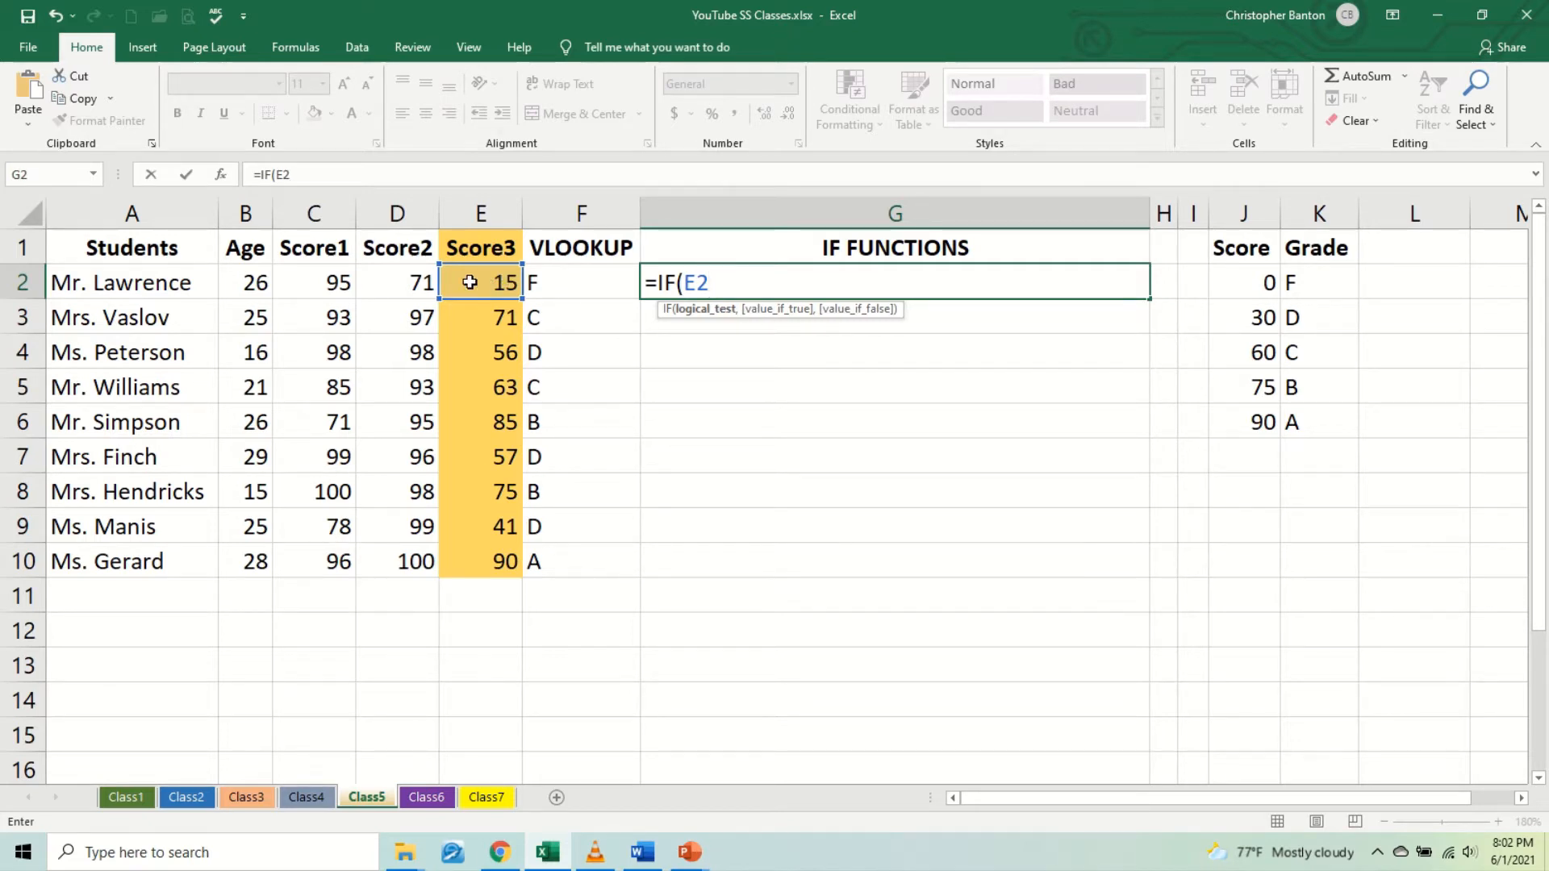
pyautogui.write('>=60')
pyautogui.moveTo(684, 284); pyautogui.dragTo(759, 283)
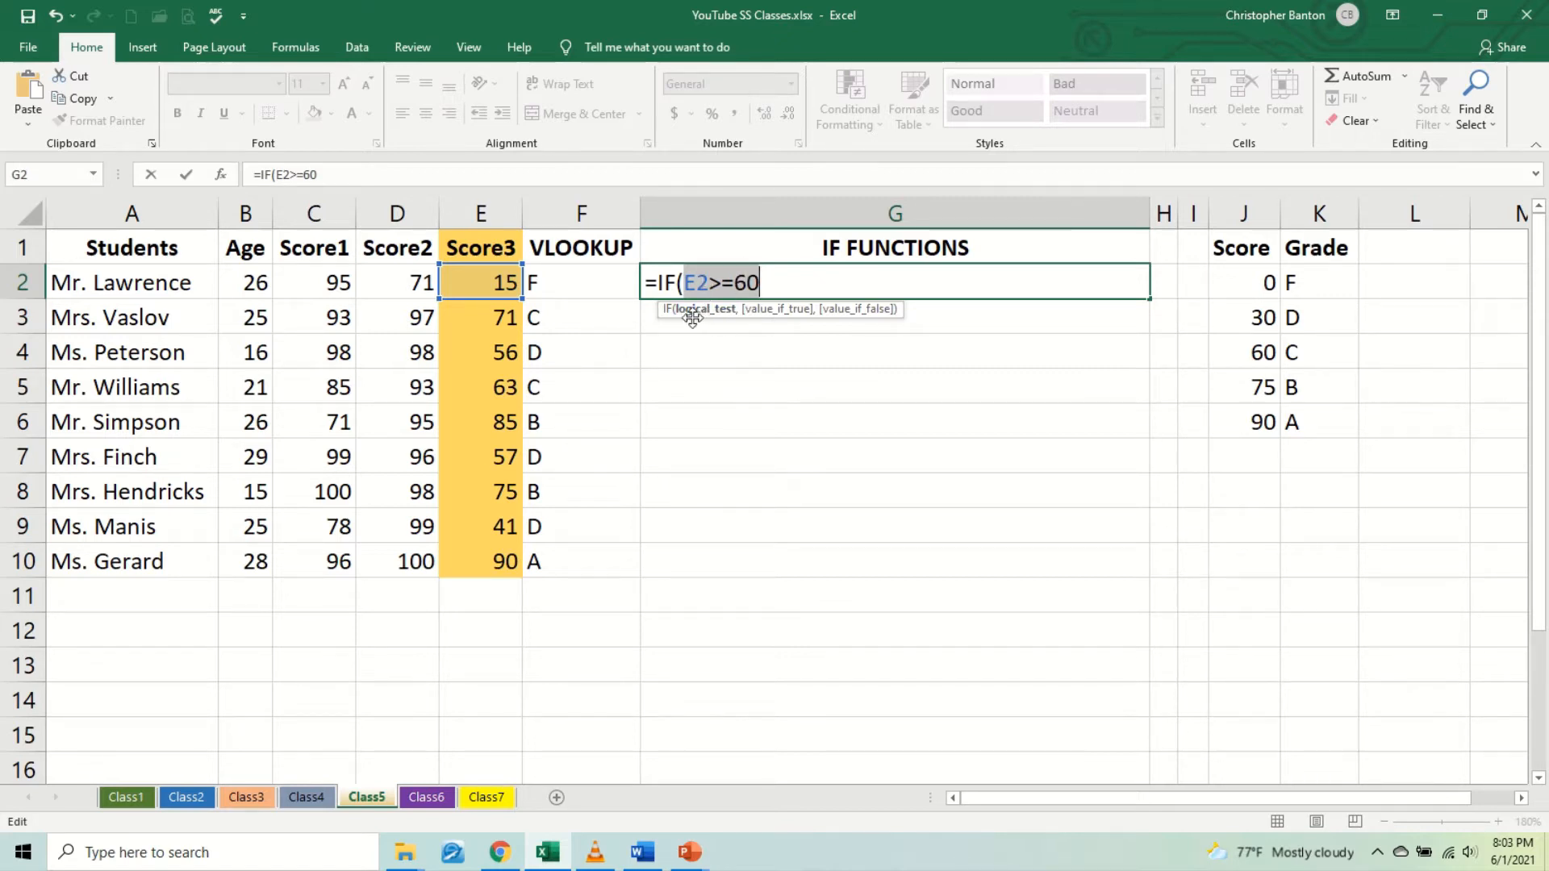
pyautogui.click(768, 286)
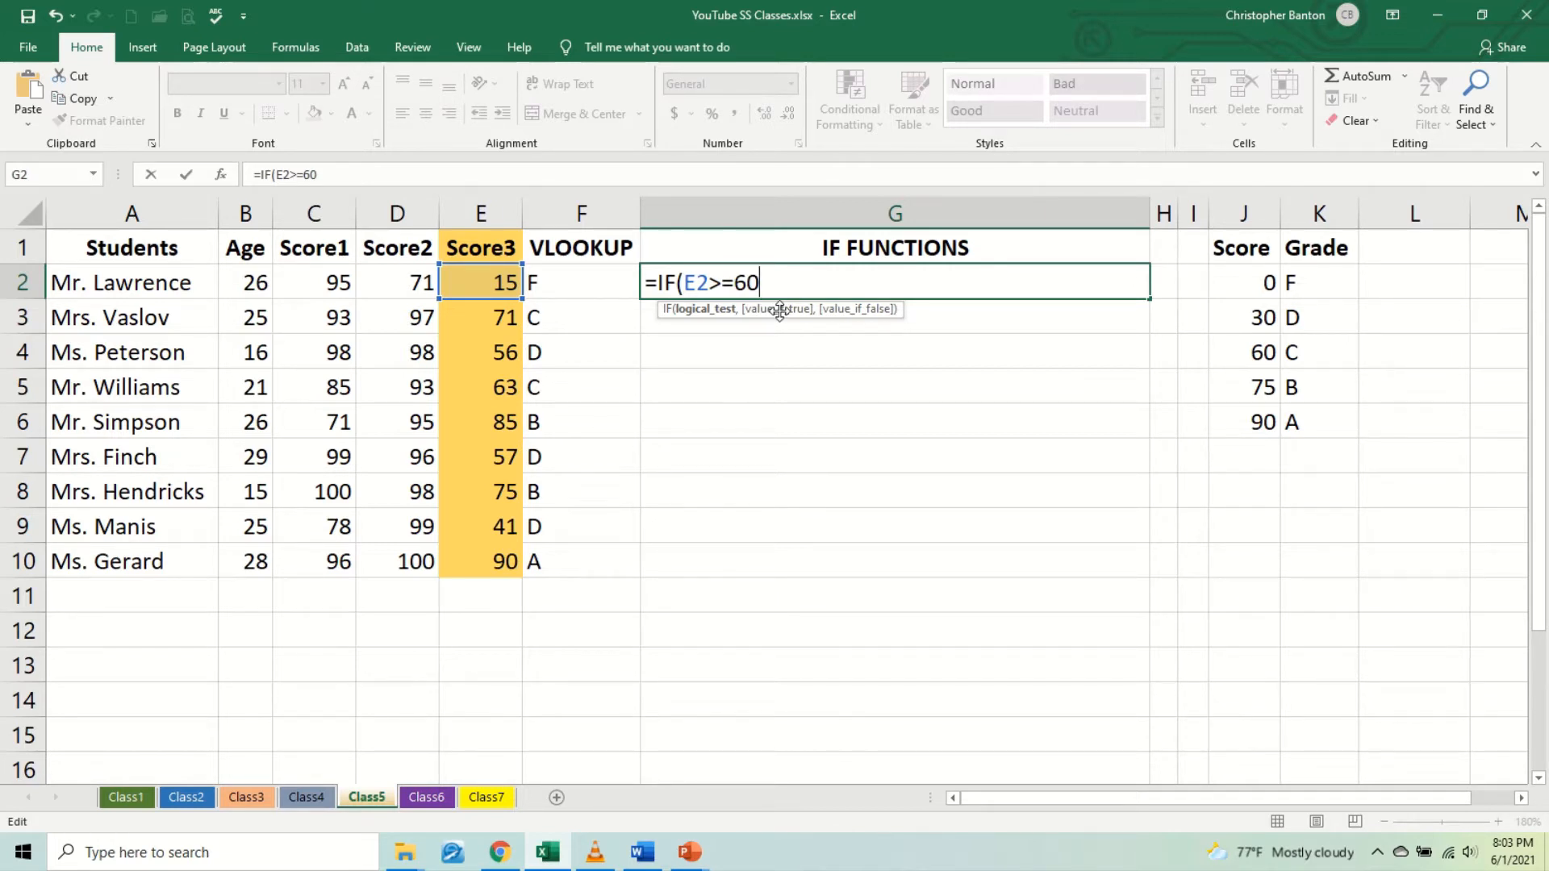
# Step: Complete the G2 IF formula with "PASSED" as the true value and "FAILED" as the false value
pyautogui.write(',')
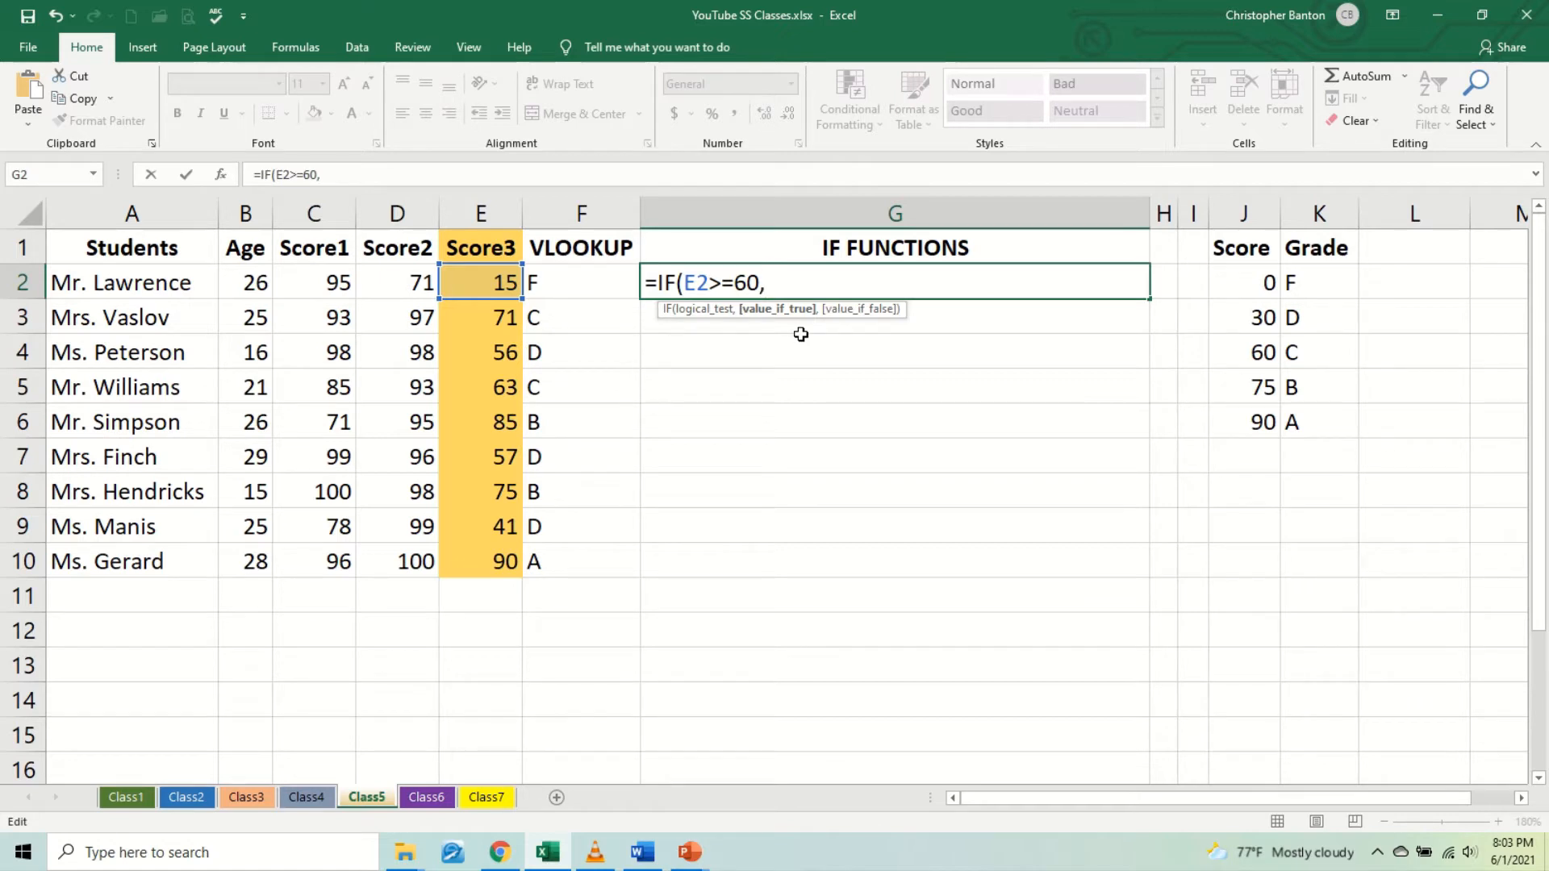
pyautogui.write('"PASSED"')
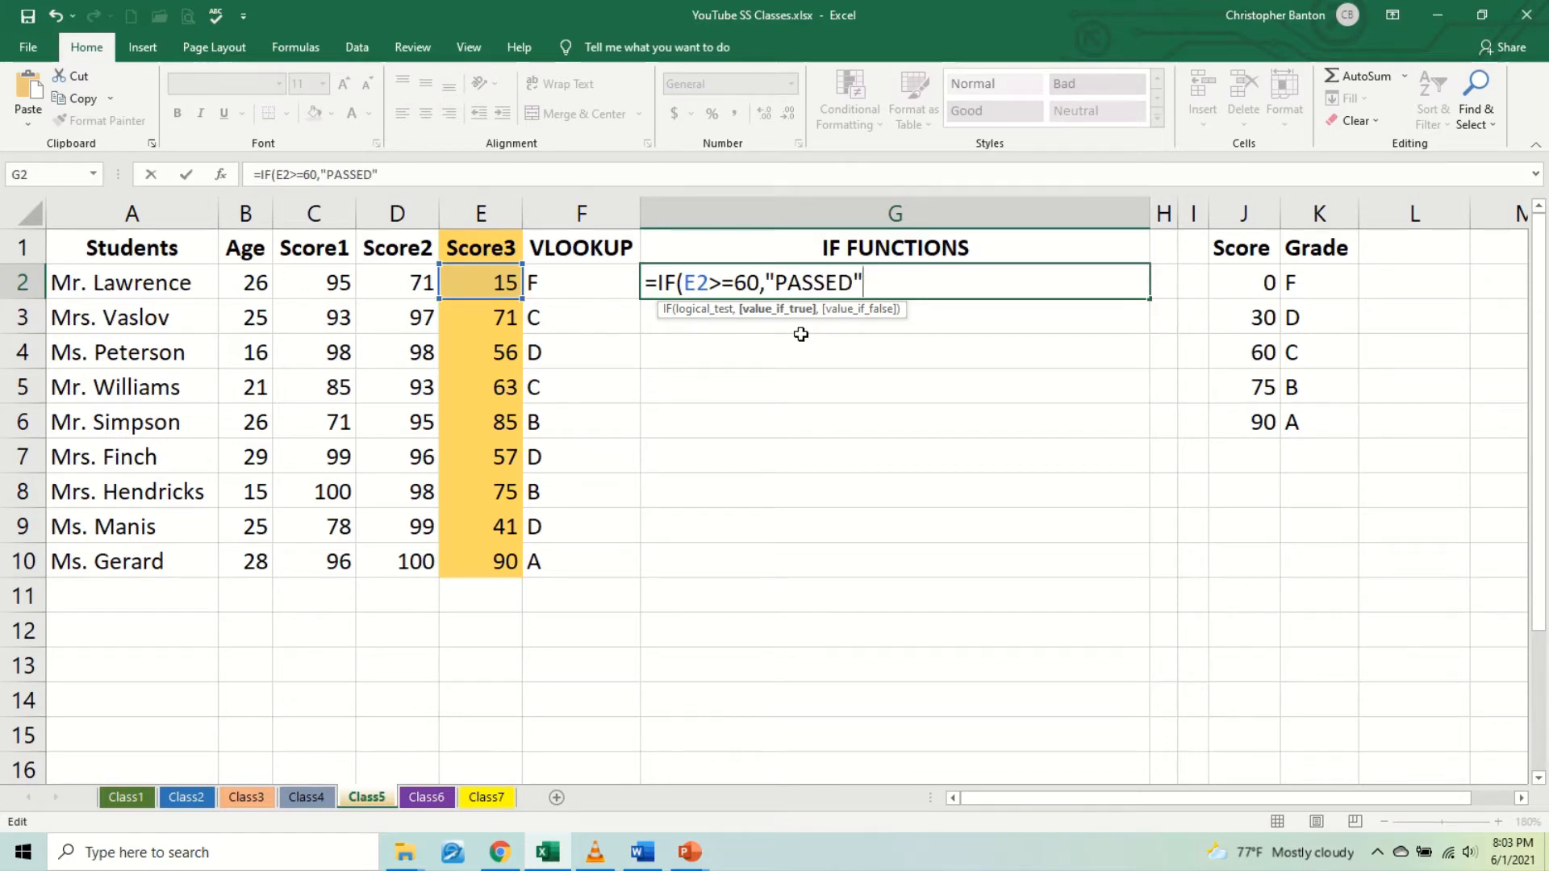
pyautogui.write(',')
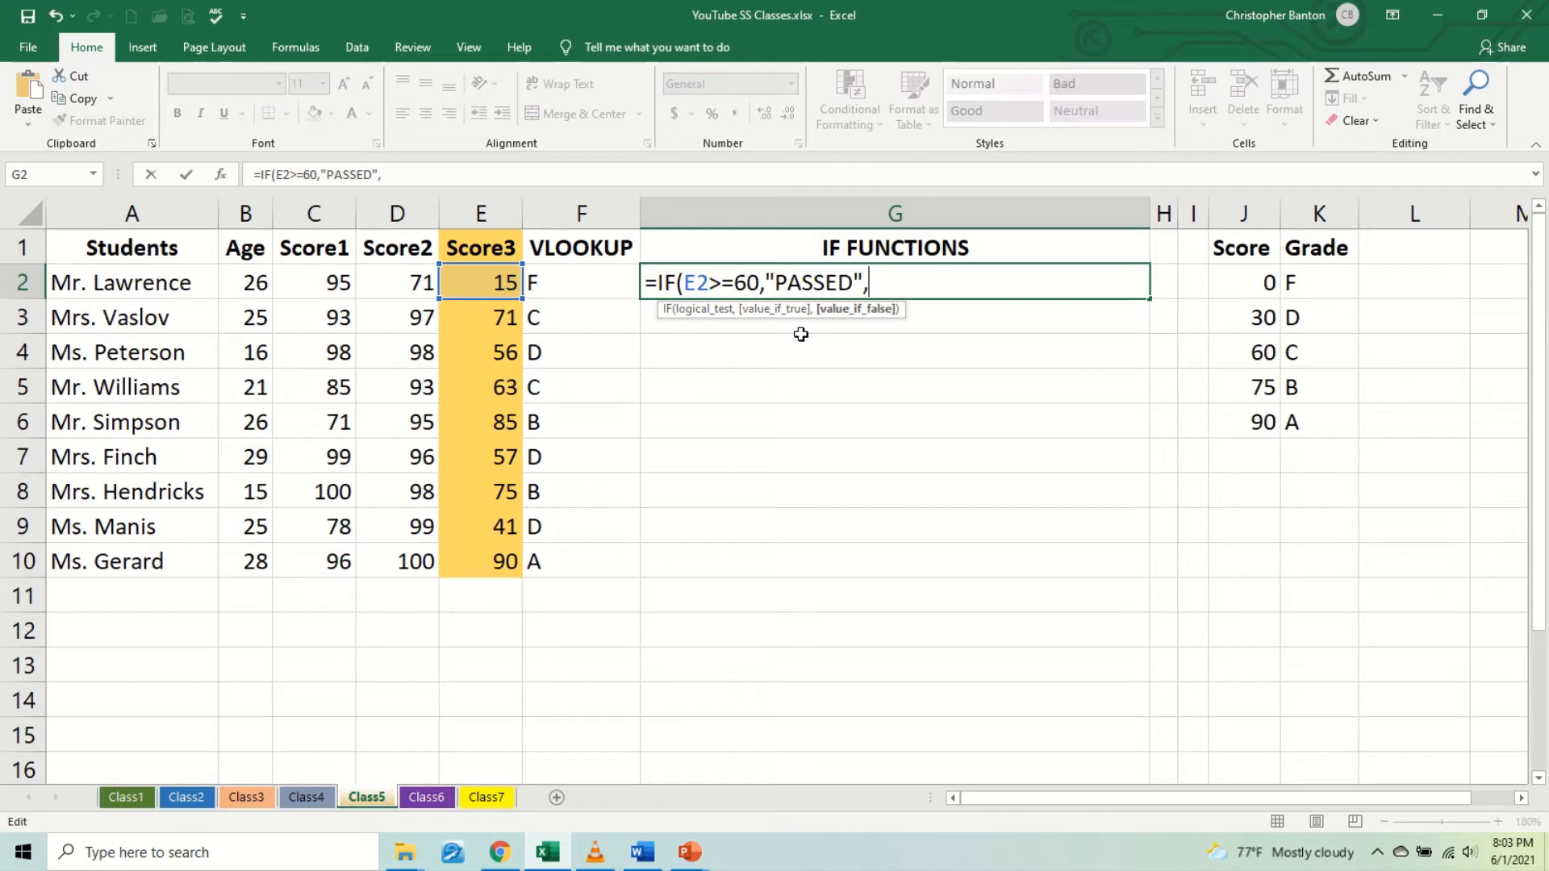
pyautogui.write('"FAILED"')
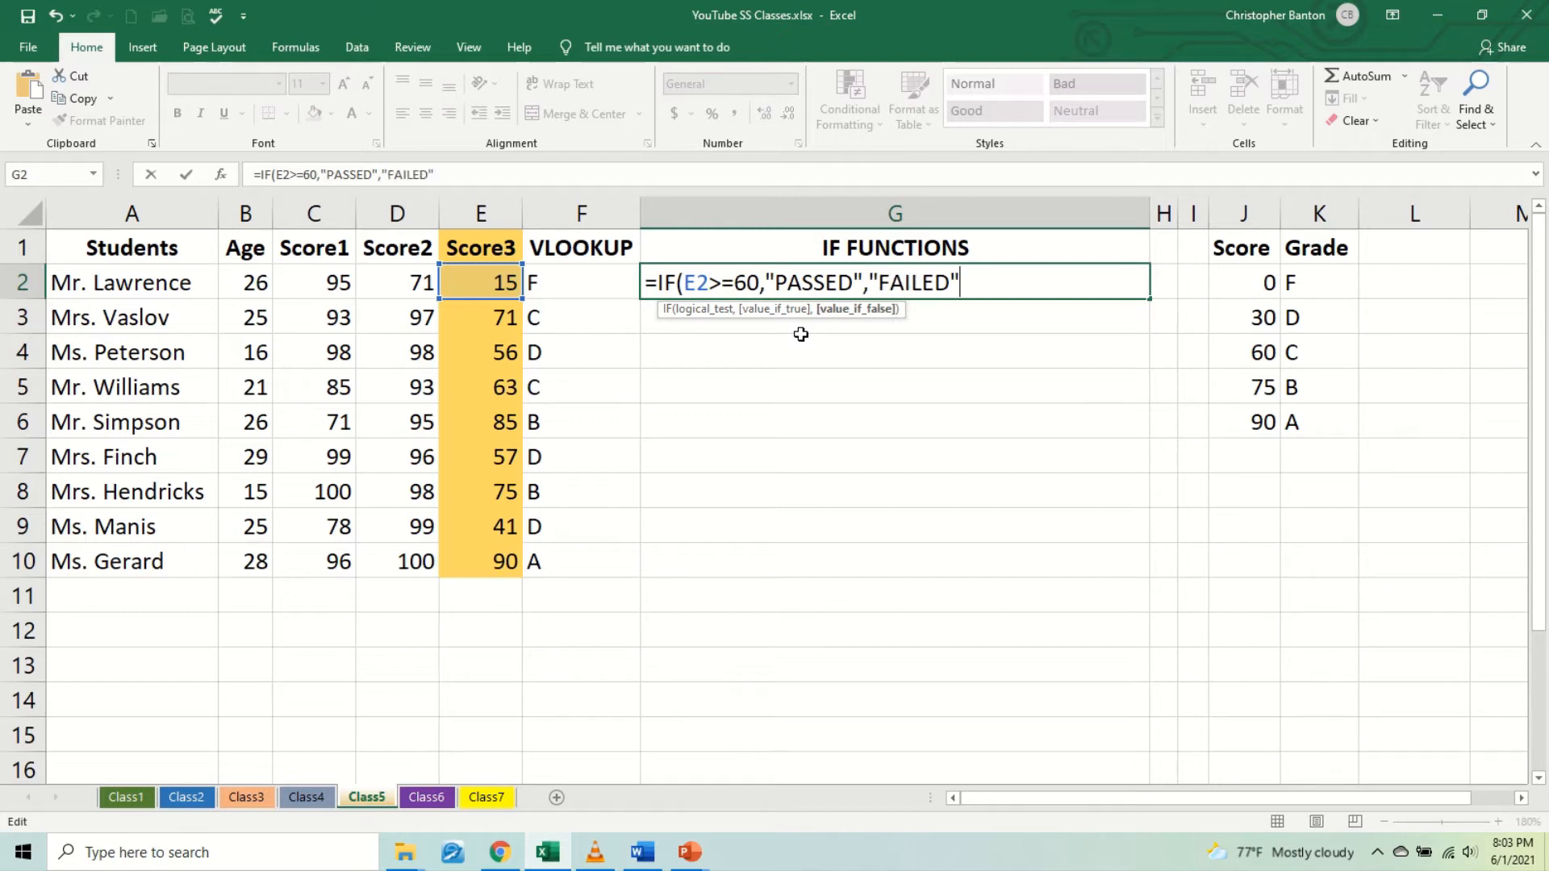
pyautogui.write(')')
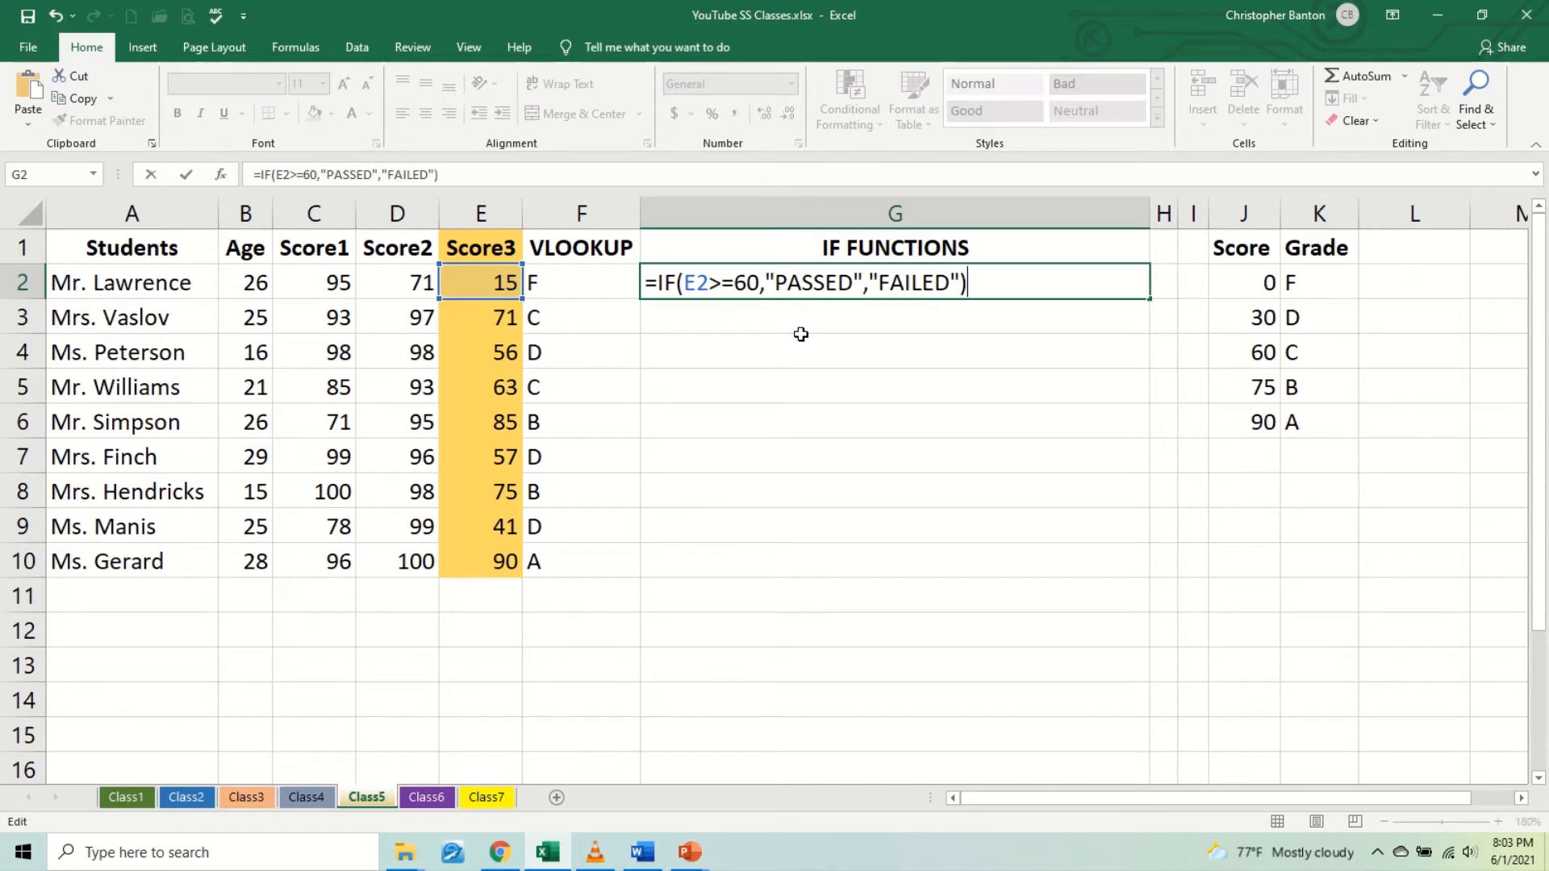
pyautogui.press('Return')
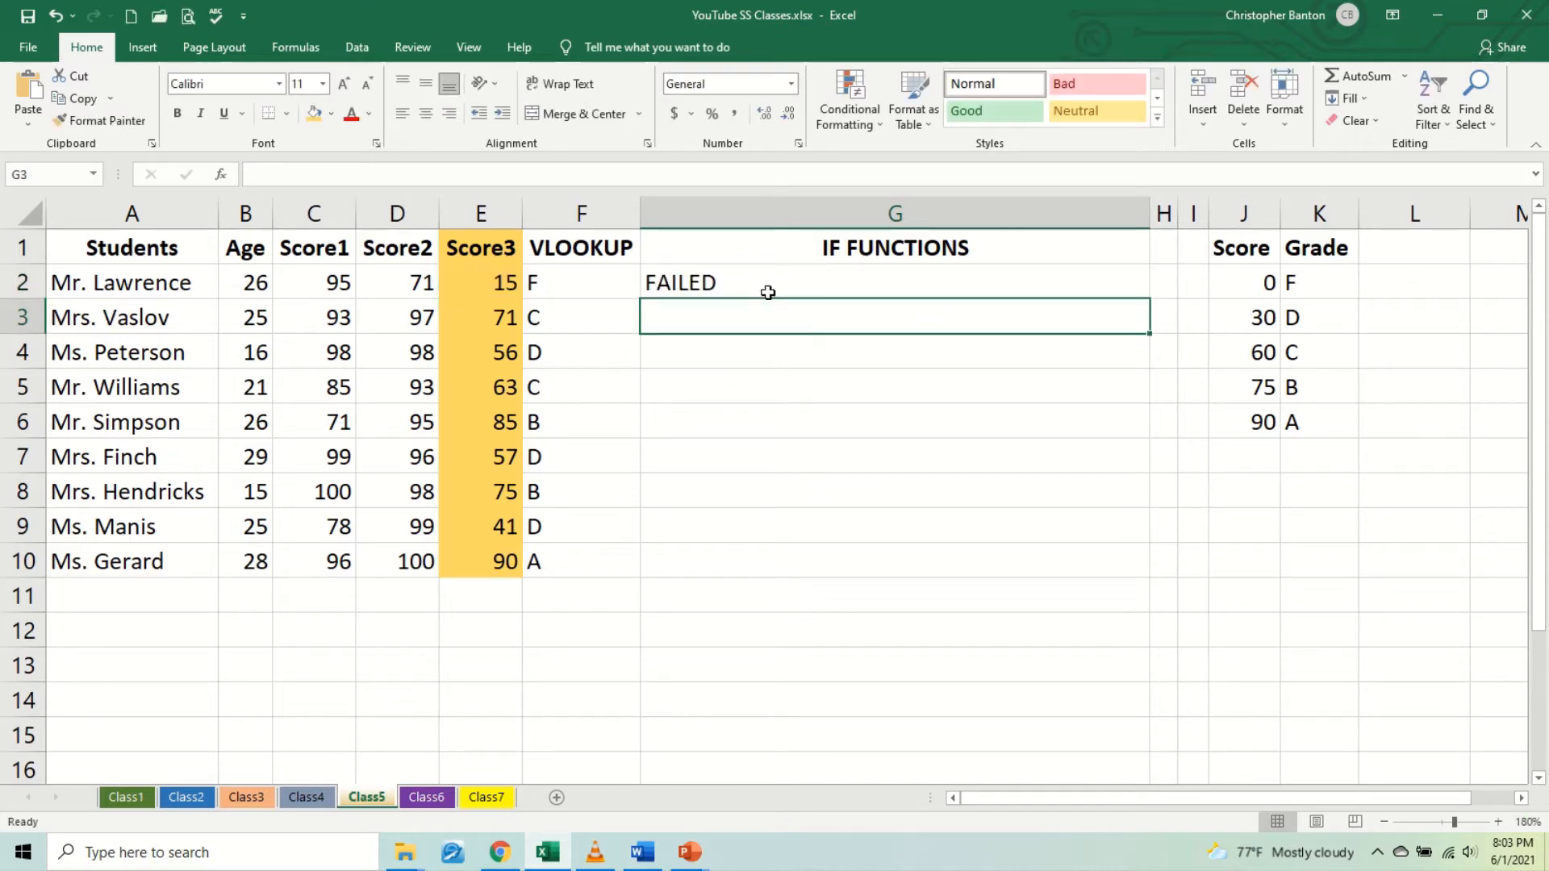
# Step: Copy the IF formula from G2 down through G10 and review the formulas in G2 to G5
pyautogui.click(725, 285)
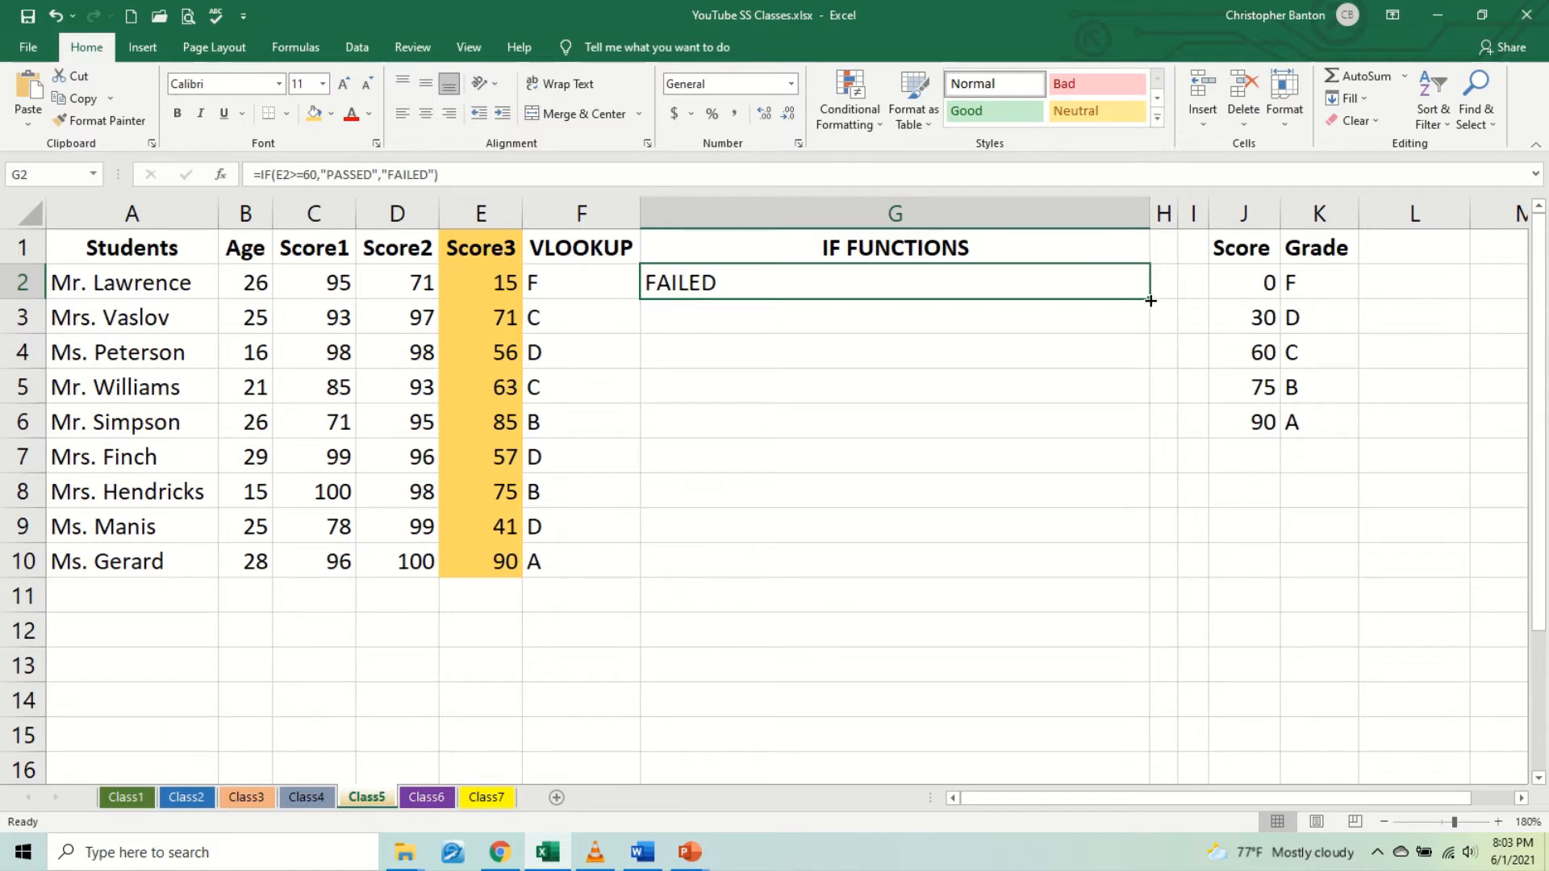
pyautogui.moveTo(1151, 300); pyautogui.dragTo(1117, 572)
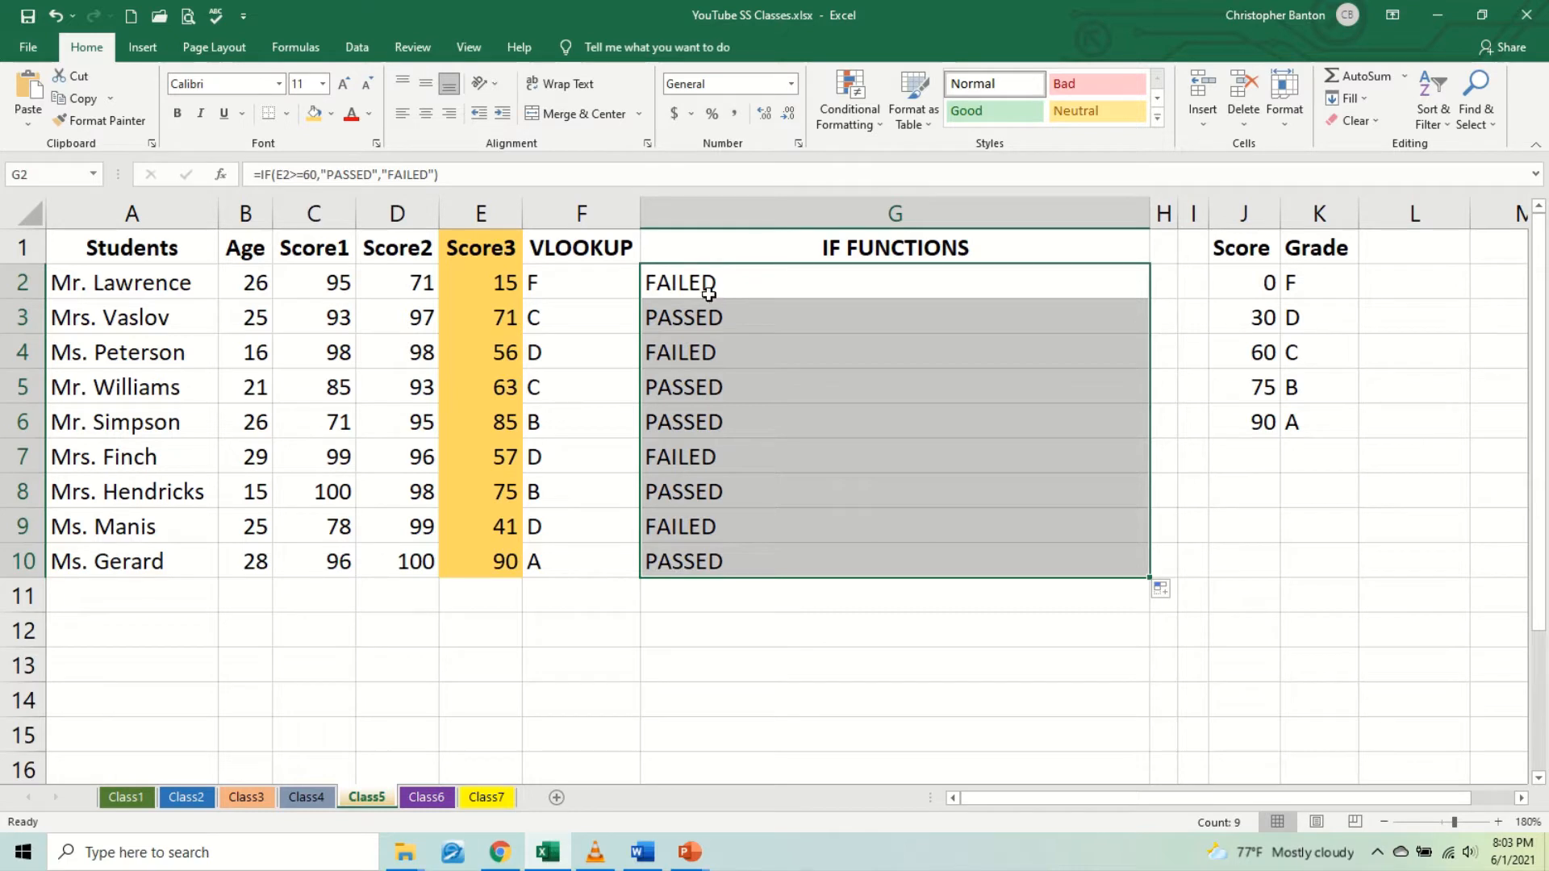
pyautogui.click(708, 285)
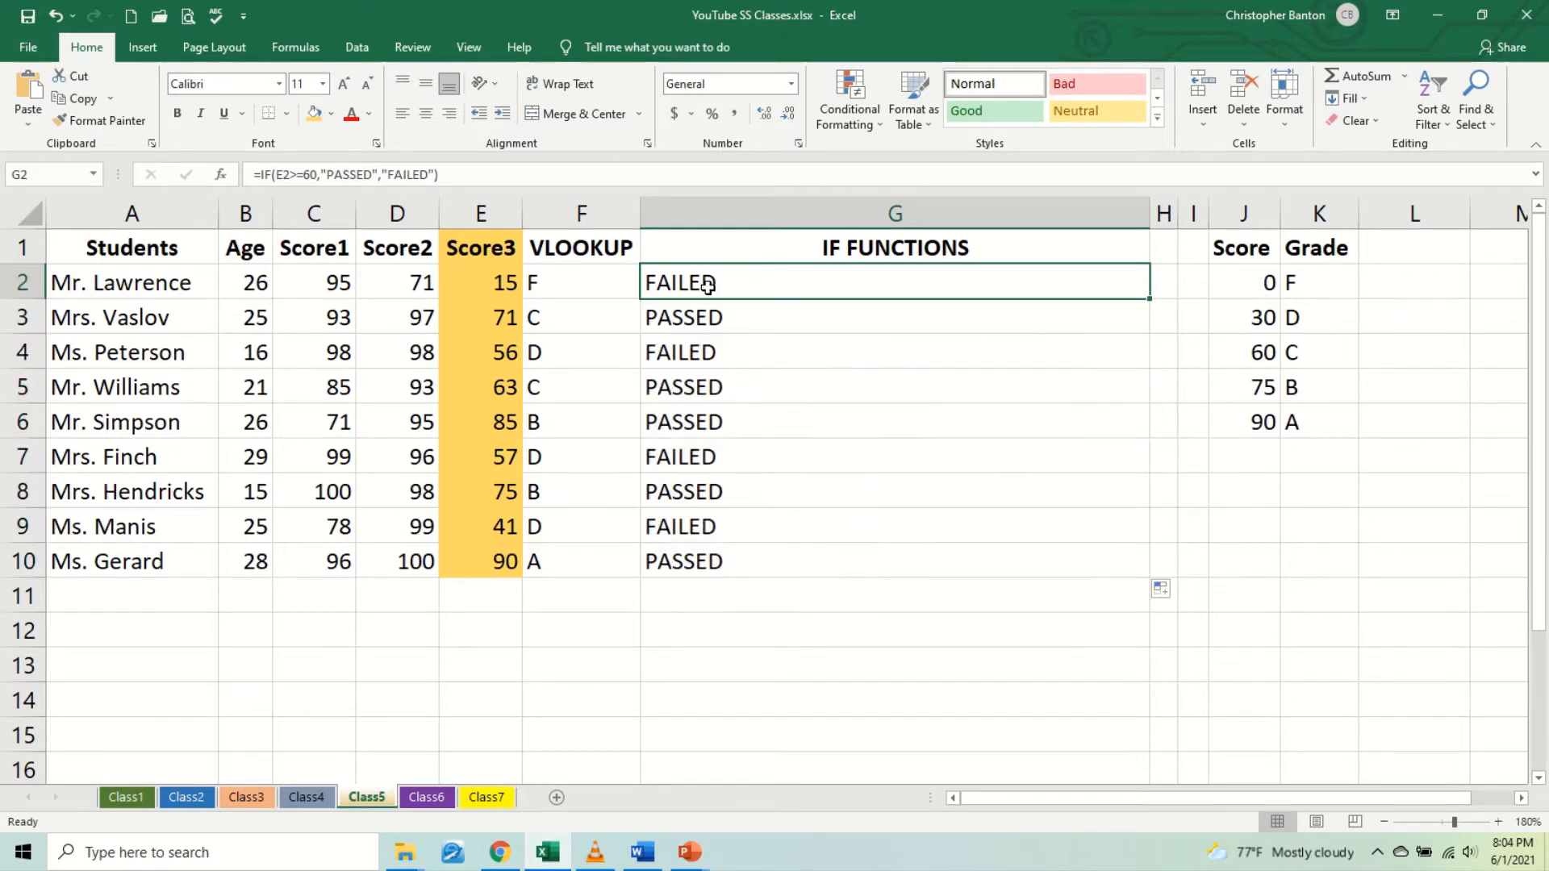
pyautogui.press('Down')
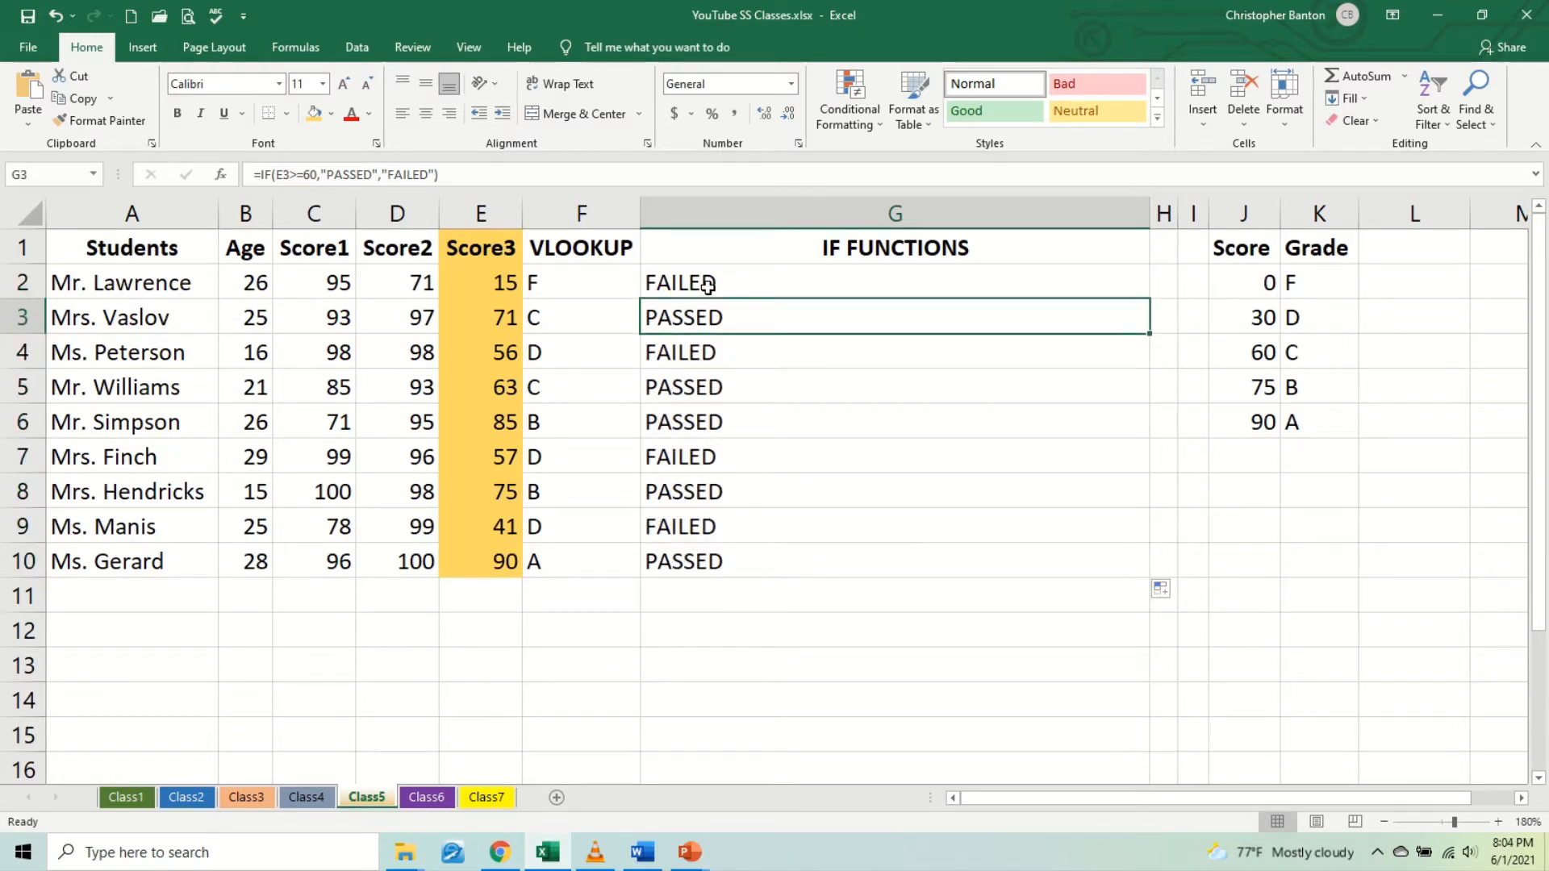
pyautogui.press('Down')
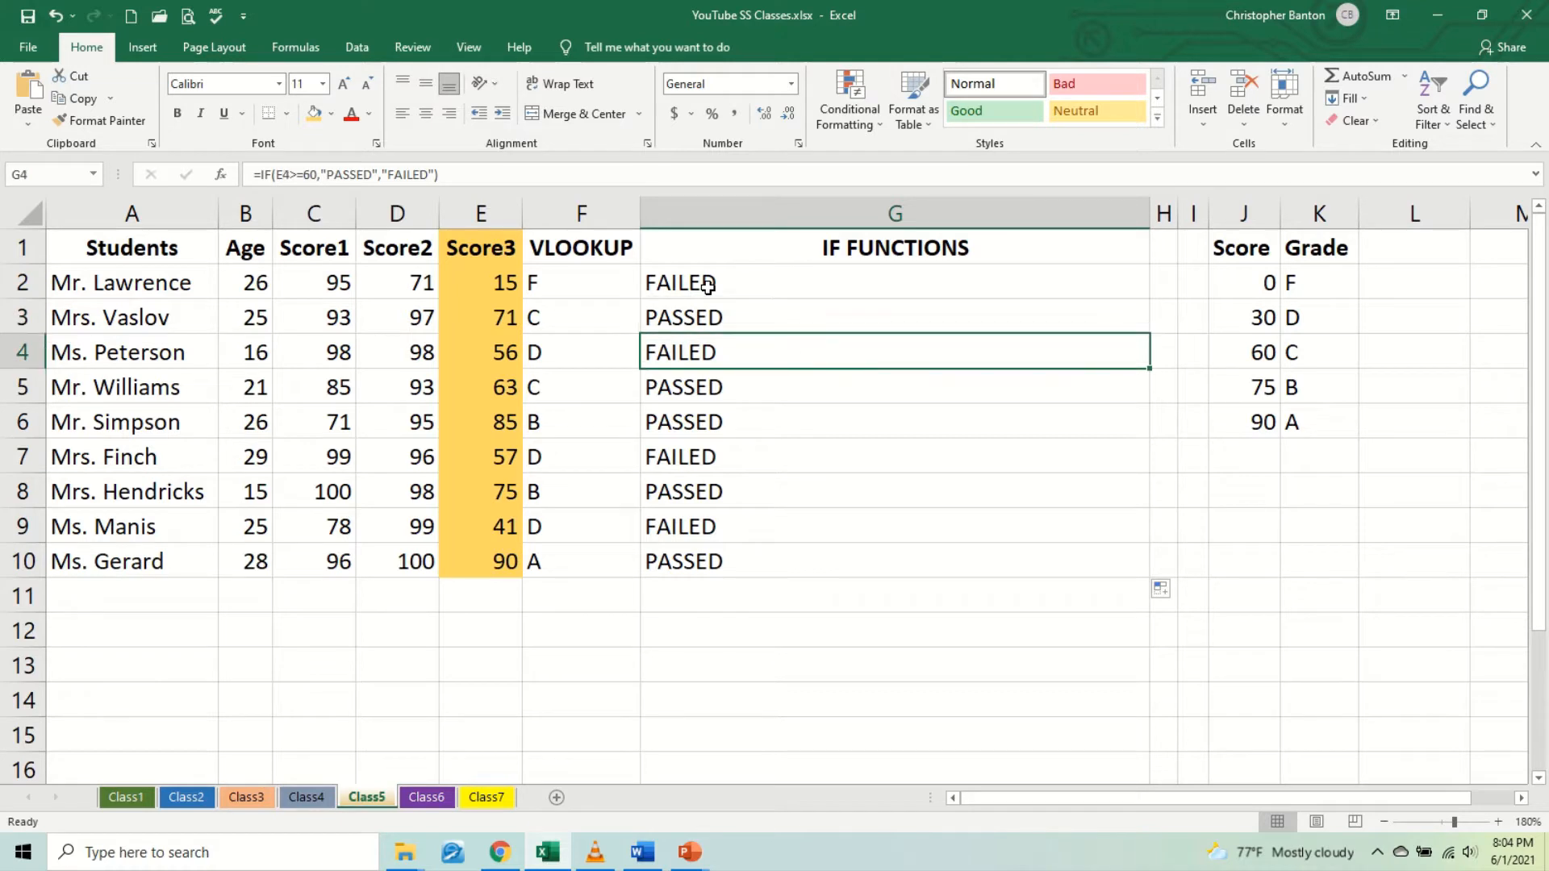
pyautogui.press('Down')
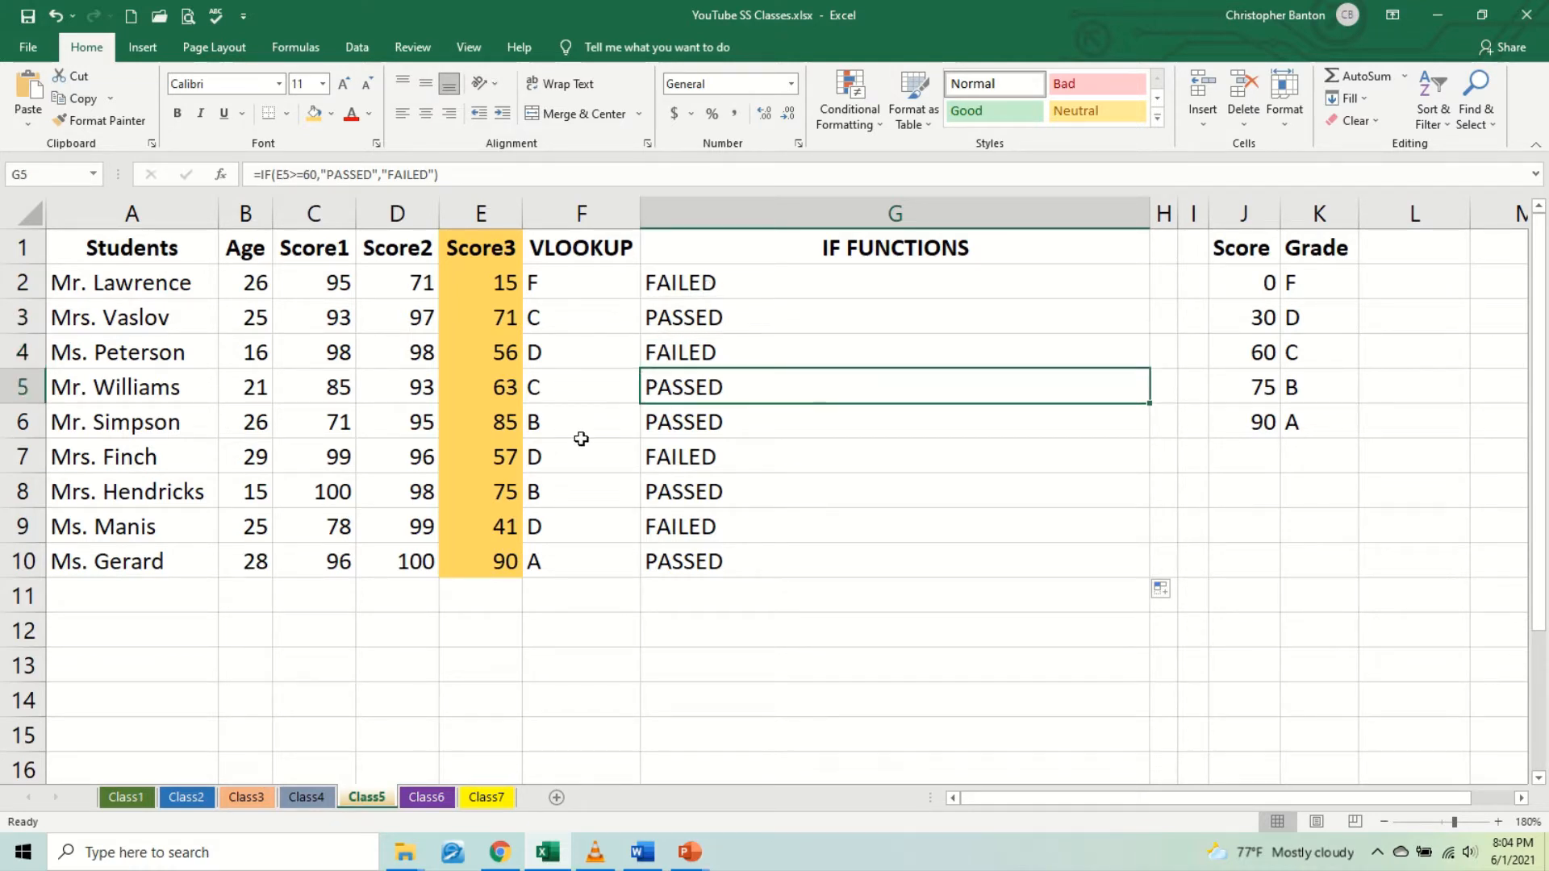
# Step: Test the pass threshold by setting the Score3 value in E5 to 60, and inspect the formula in G5
pyautogui.click(512, 393)
pyautogui.write('60')
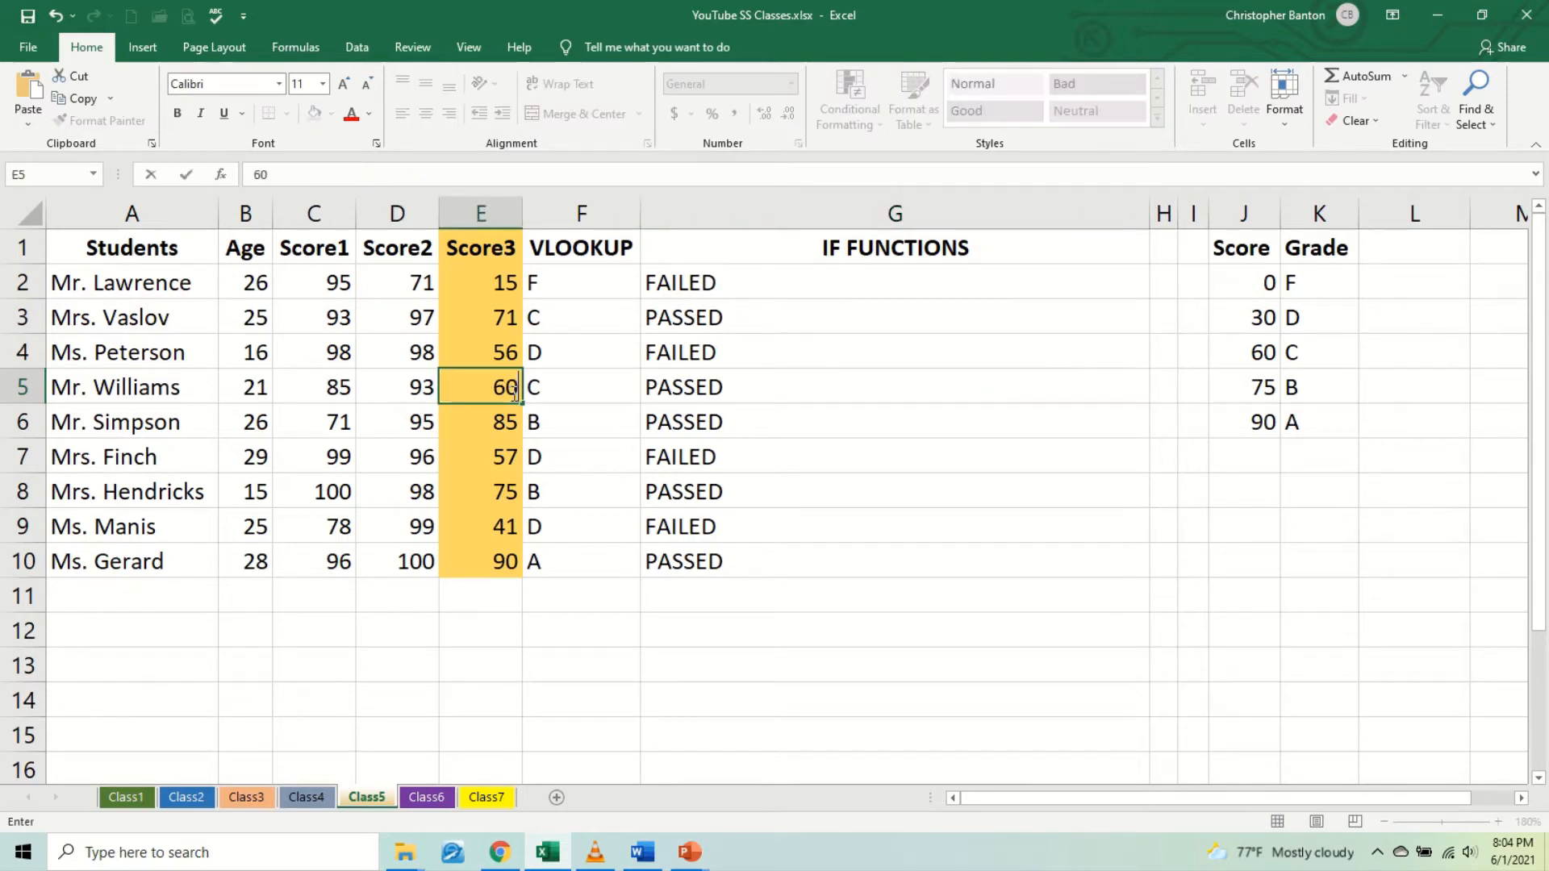
pyautogui.press('Return')
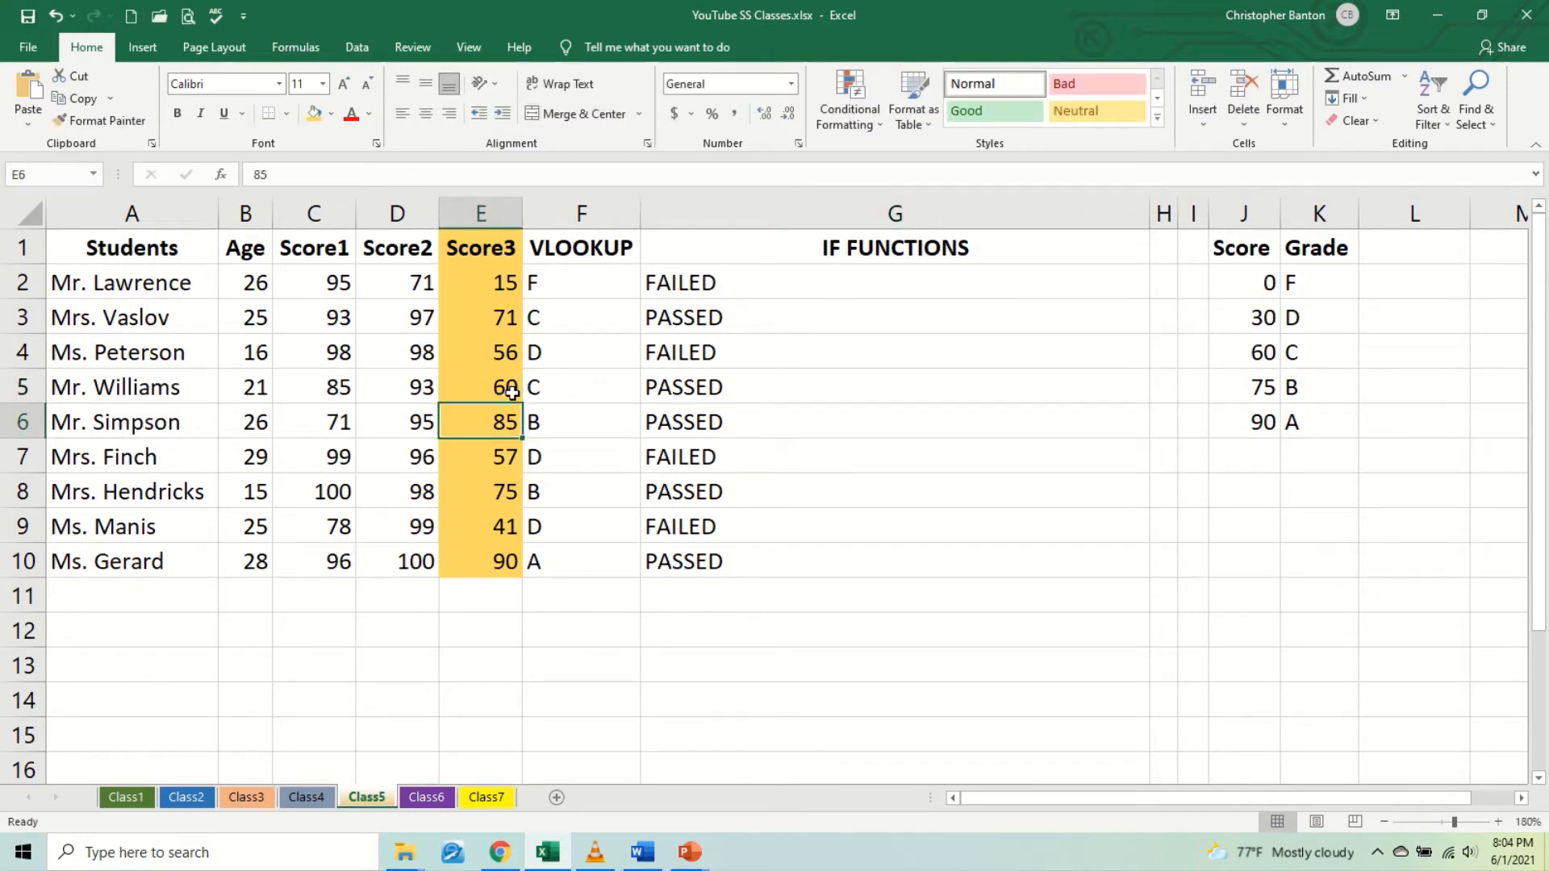
pyautogui.click(512, 393)
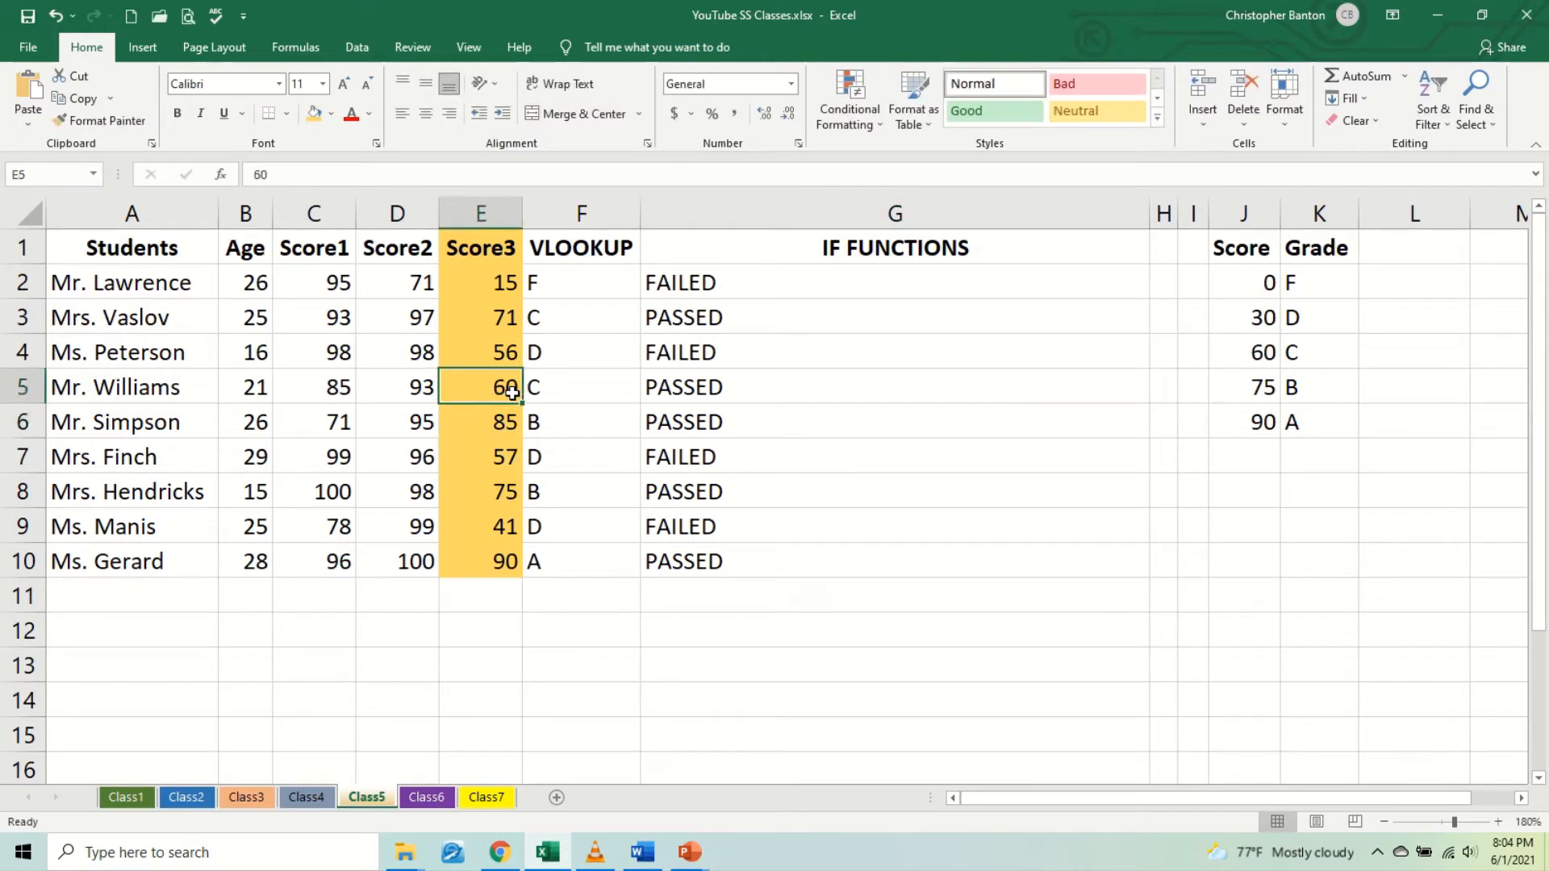
pyautogui.doubleClick(671, 385)
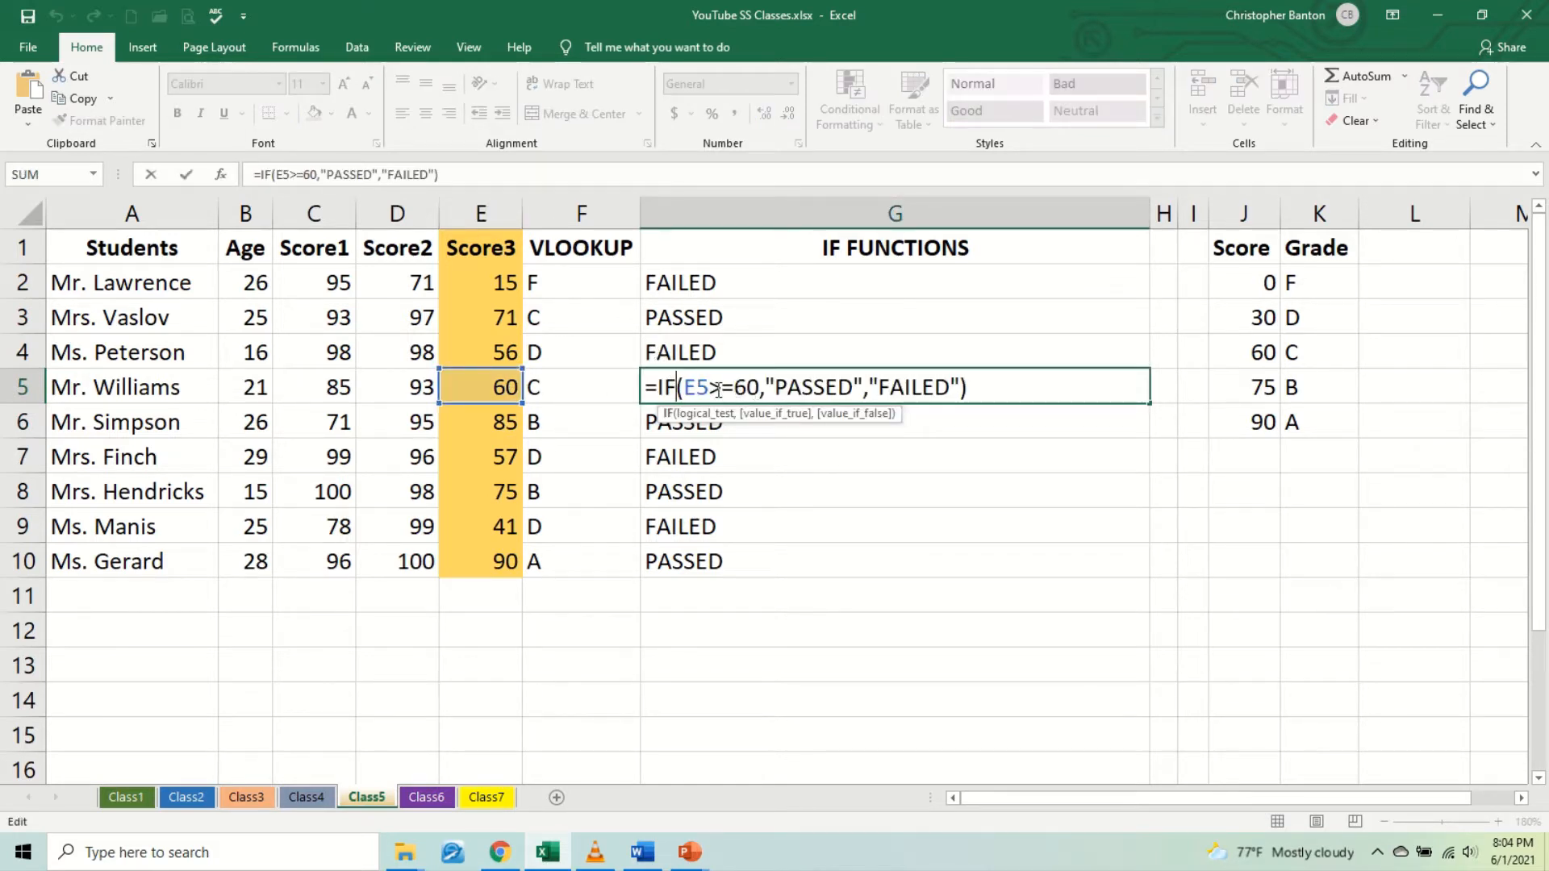
pyautogui.press('Return')
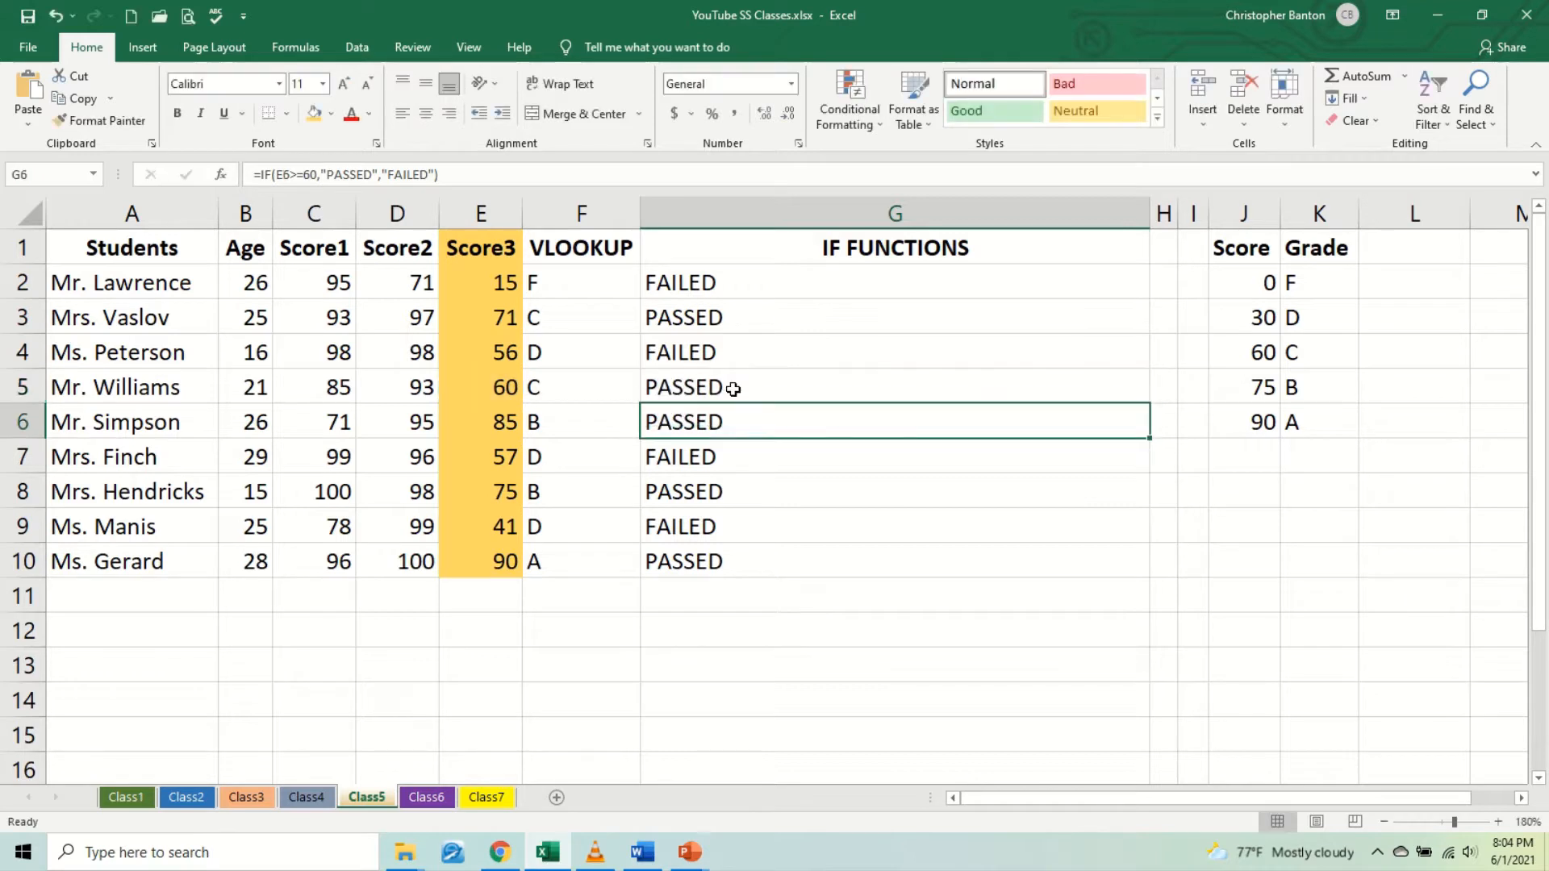
# Step: Set the Score3 value in E5 to 59.9 to test a score just below the pass threshold
pyautogui.click(494, 392)
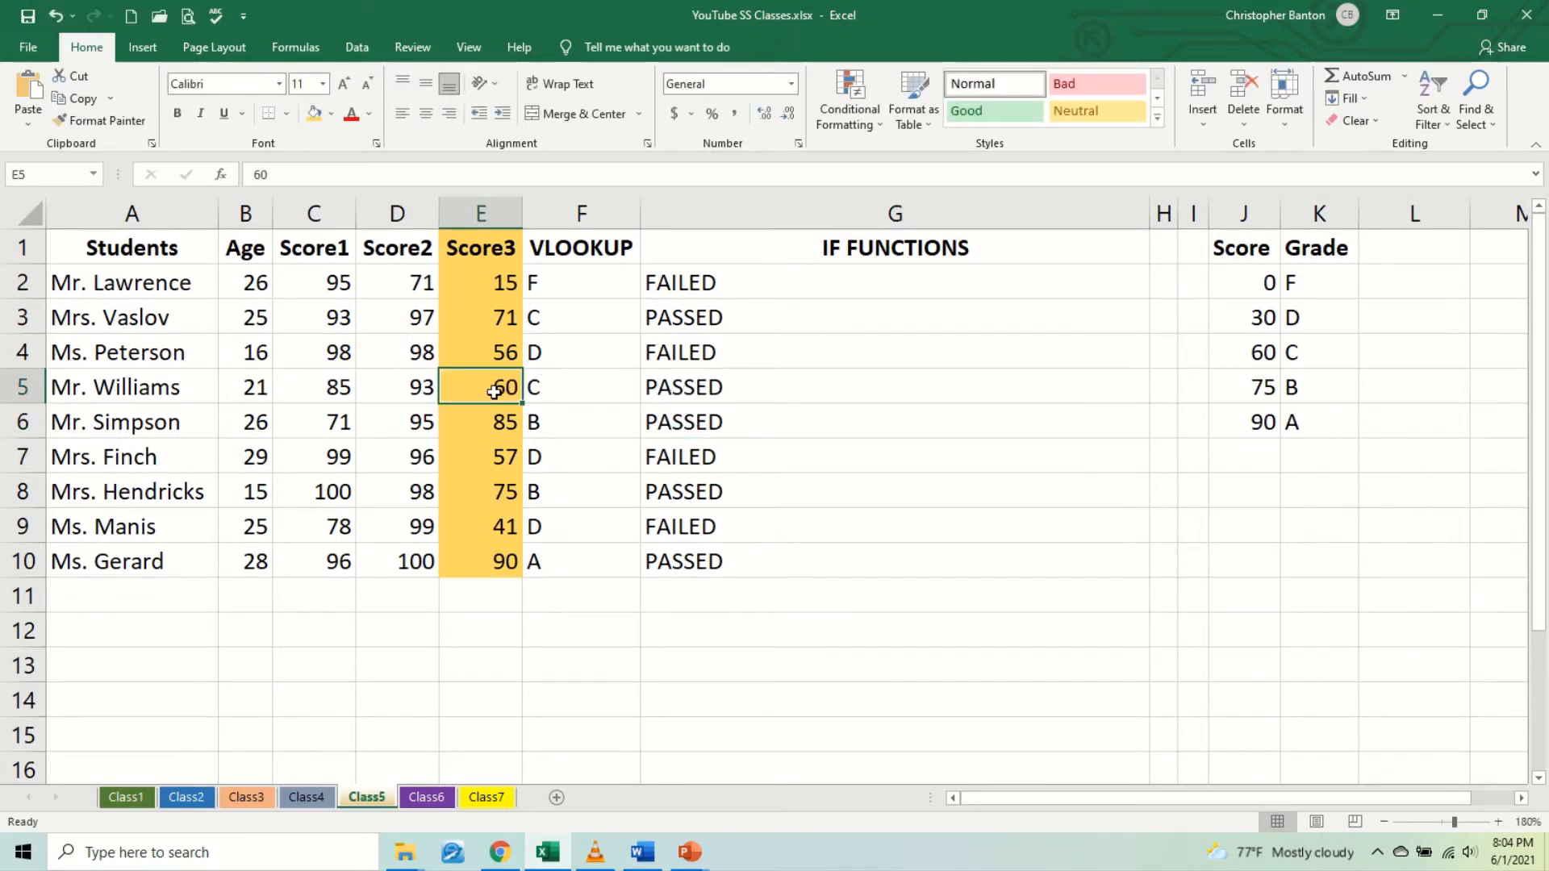
pyautogui.write('59.')
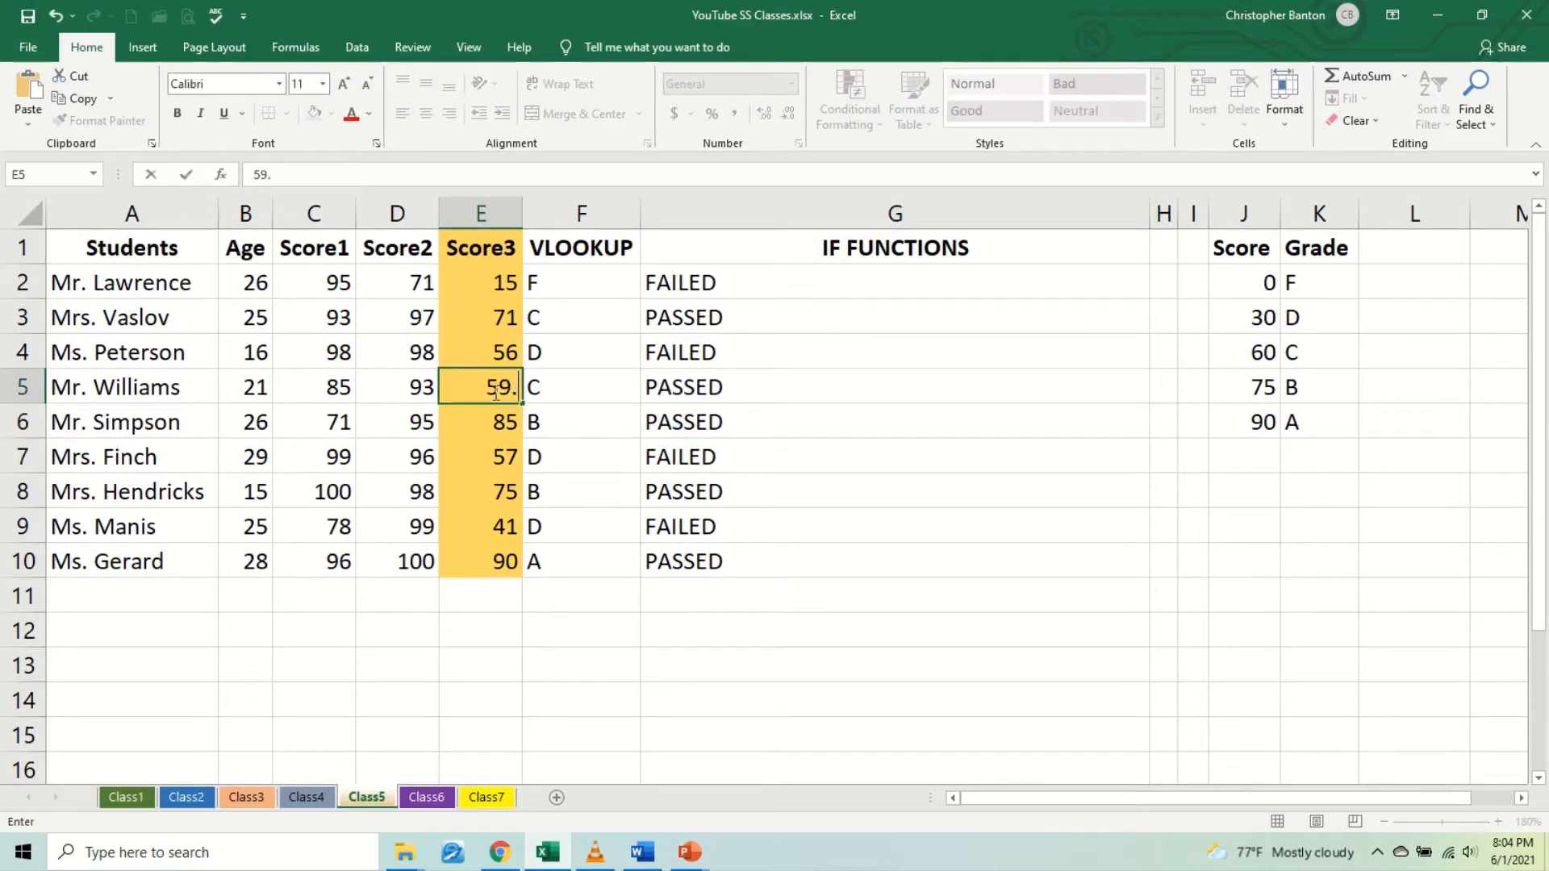
pyautogui.write('9')
pyautogui.press('Return')
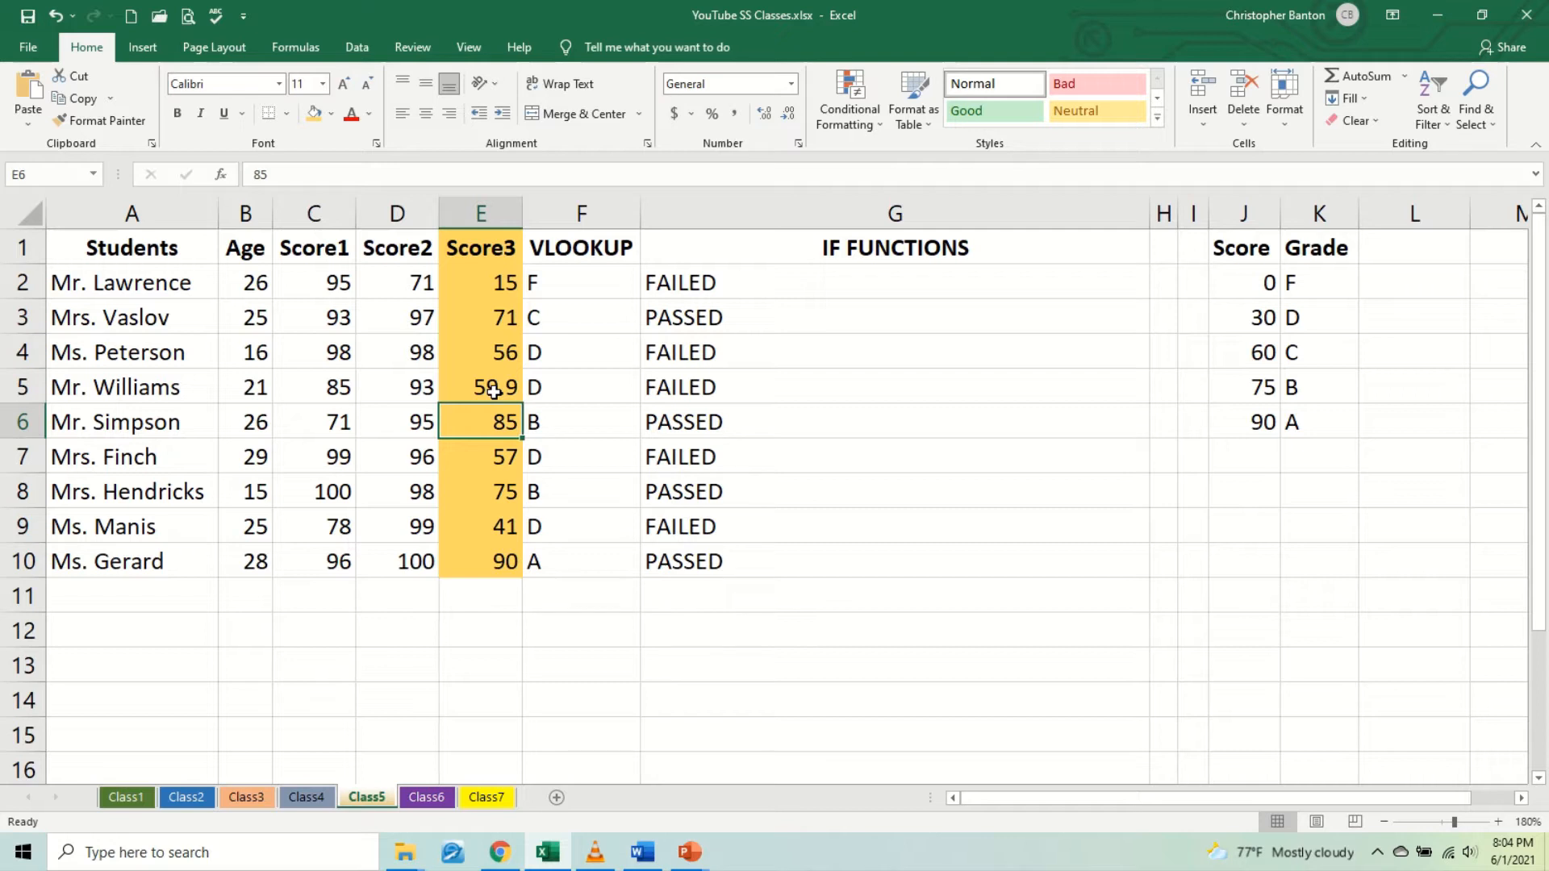
# Step: Set the Score3 value in E5 to 59.99999 and increase its displayed decimal places to six
pyautogui.click(492, 388)
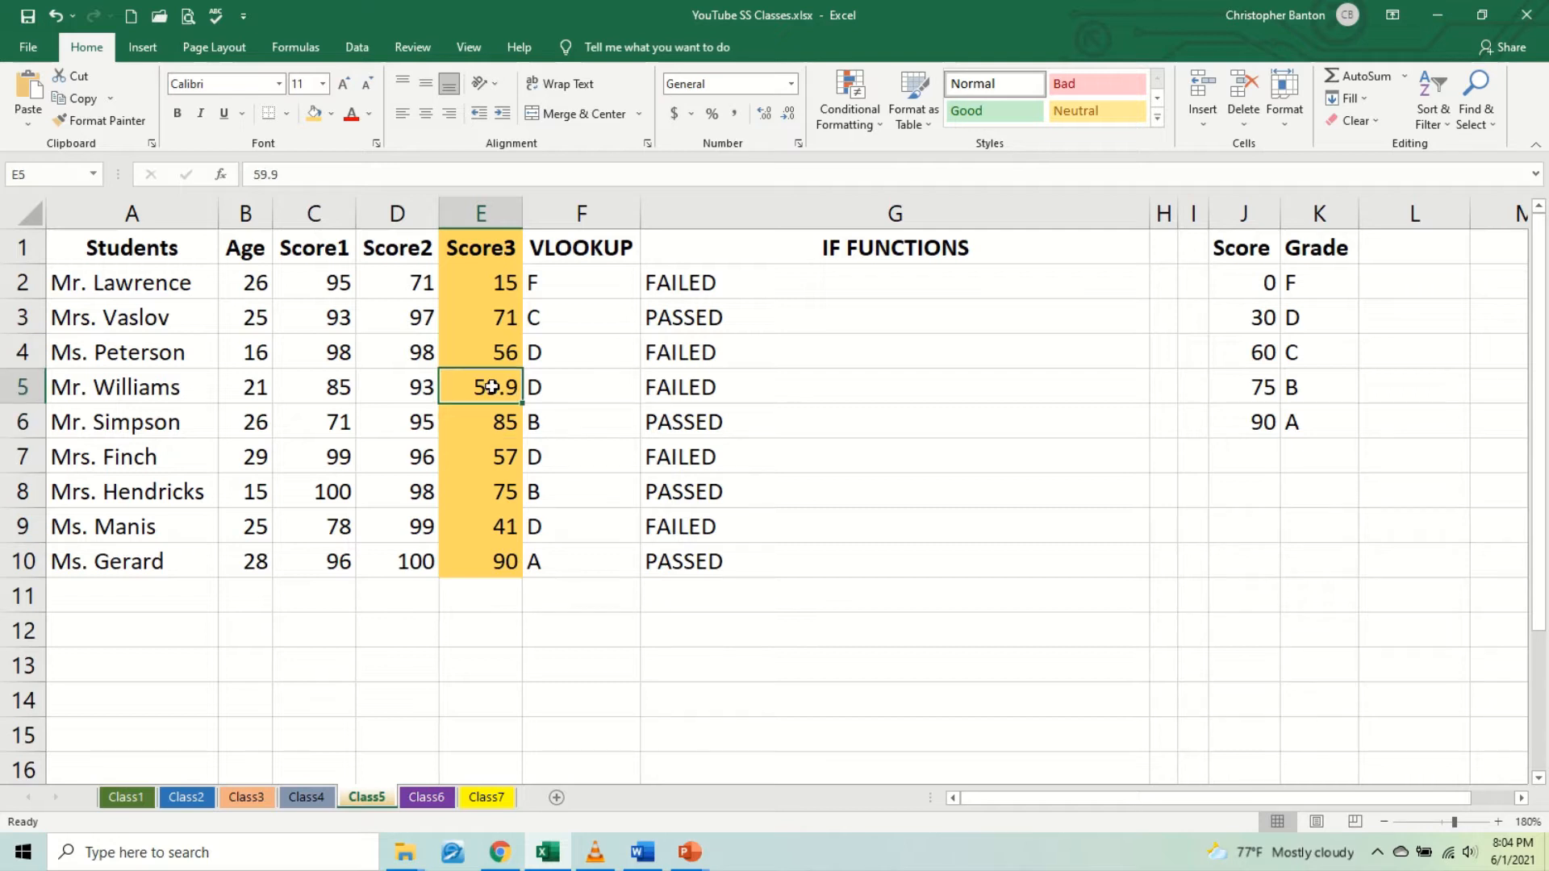
pyautogui.doubleClick(491, 387)
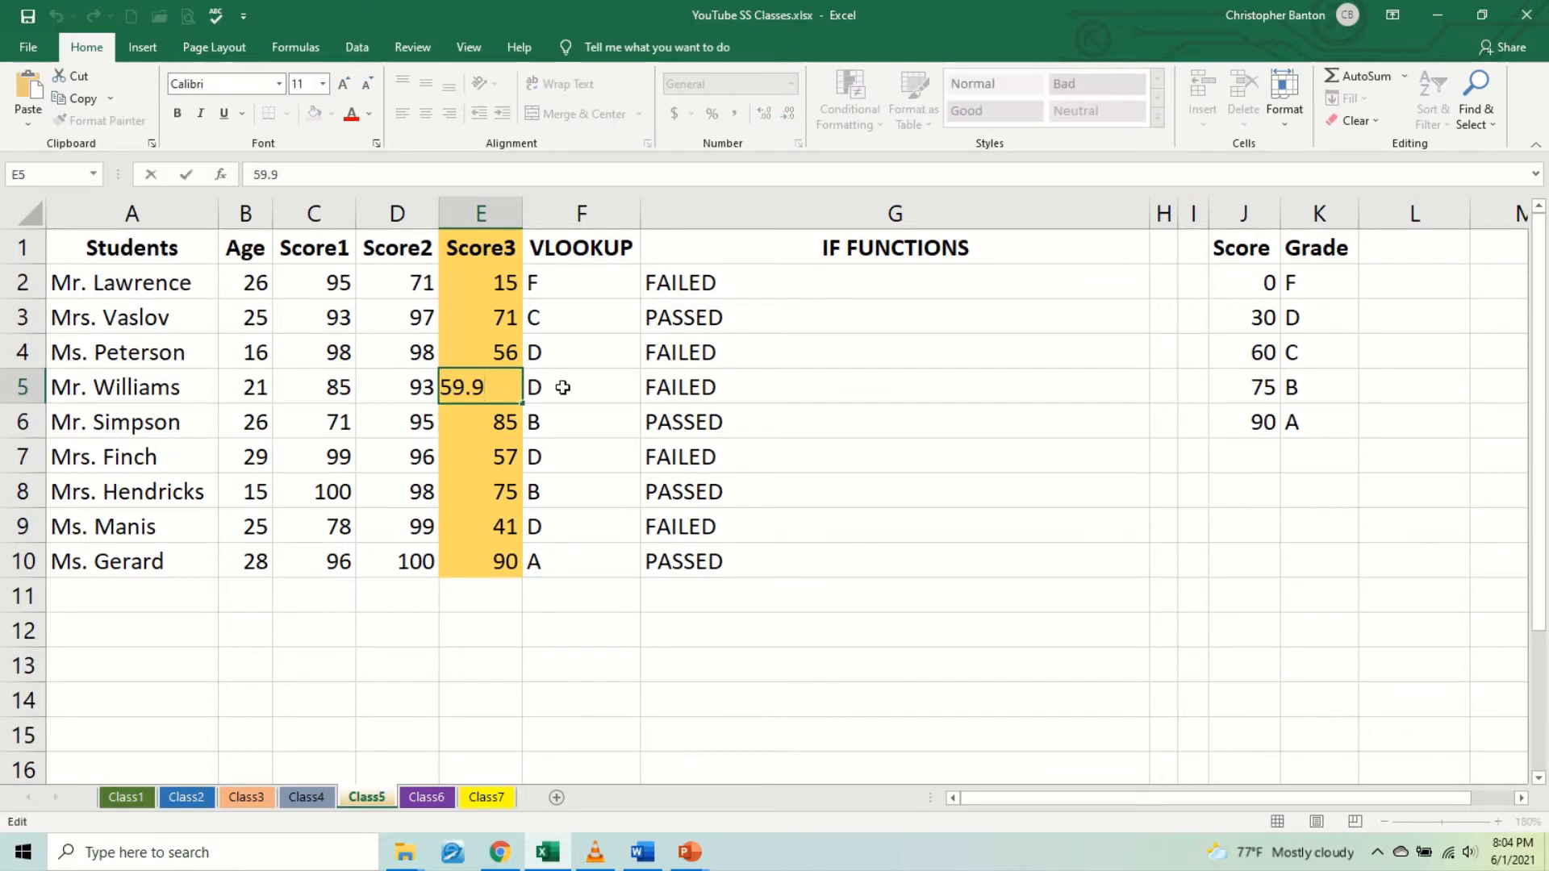
pyautogui.write('9999')
pyautogui.press('Return')
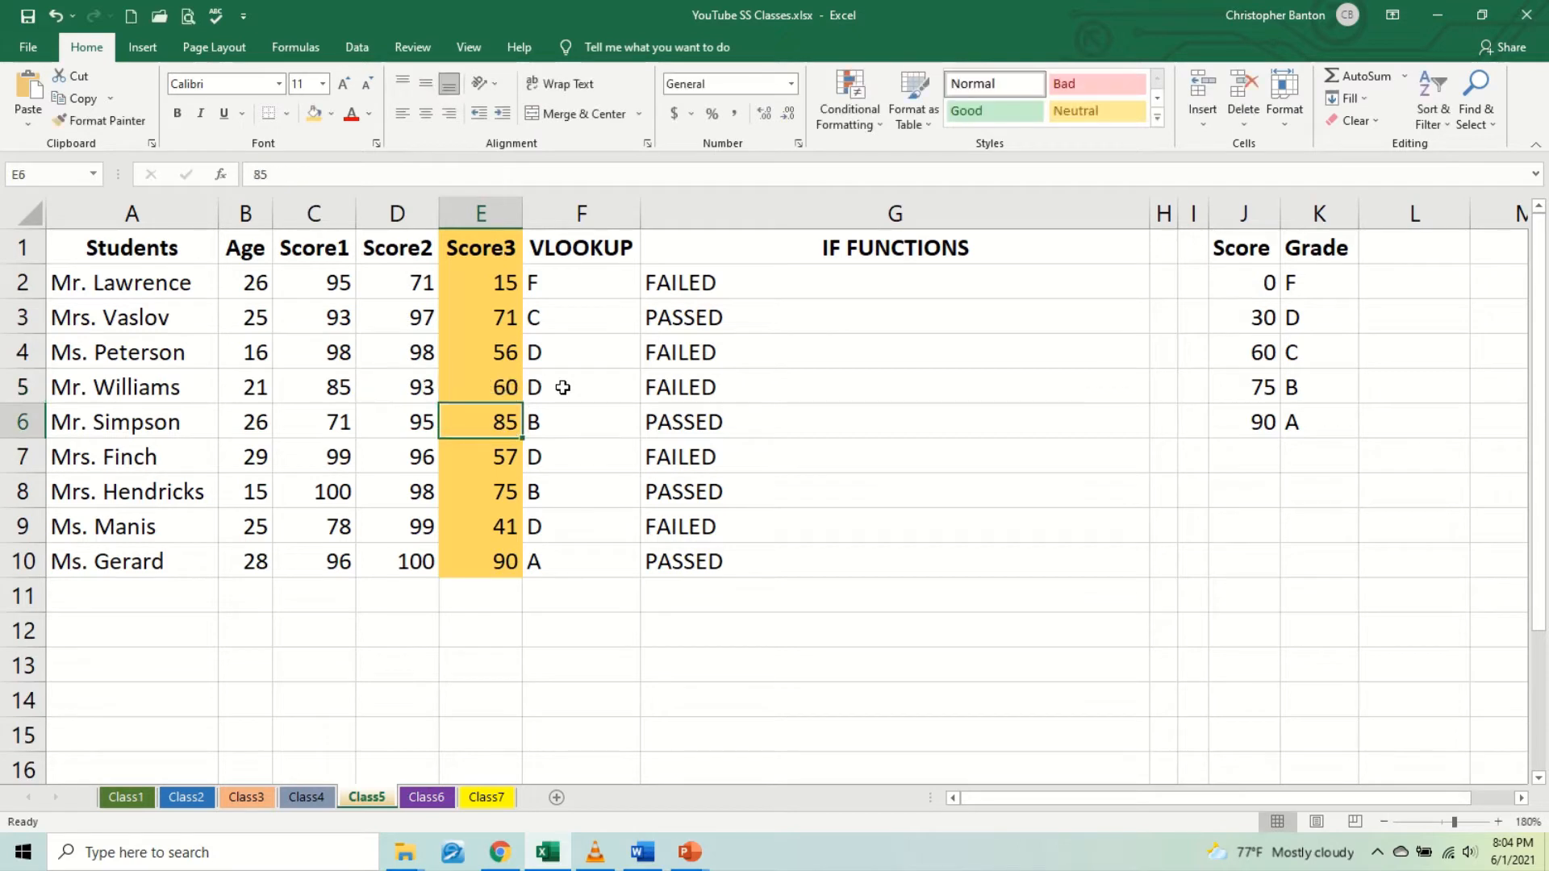
pyautogui.click(493, 379)
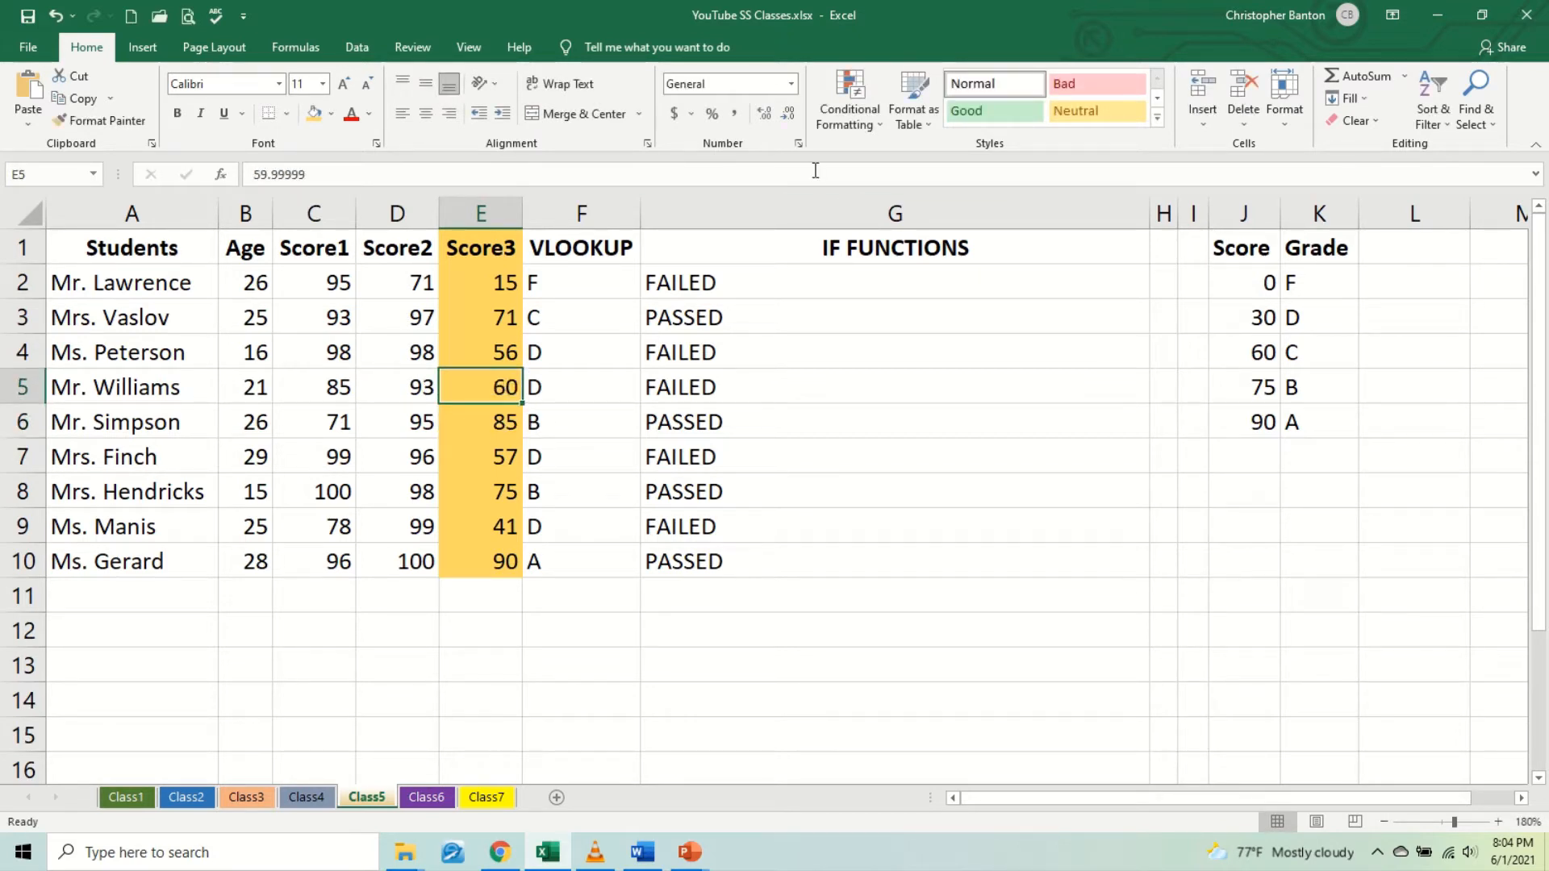
pyautogui.click(765, 116)
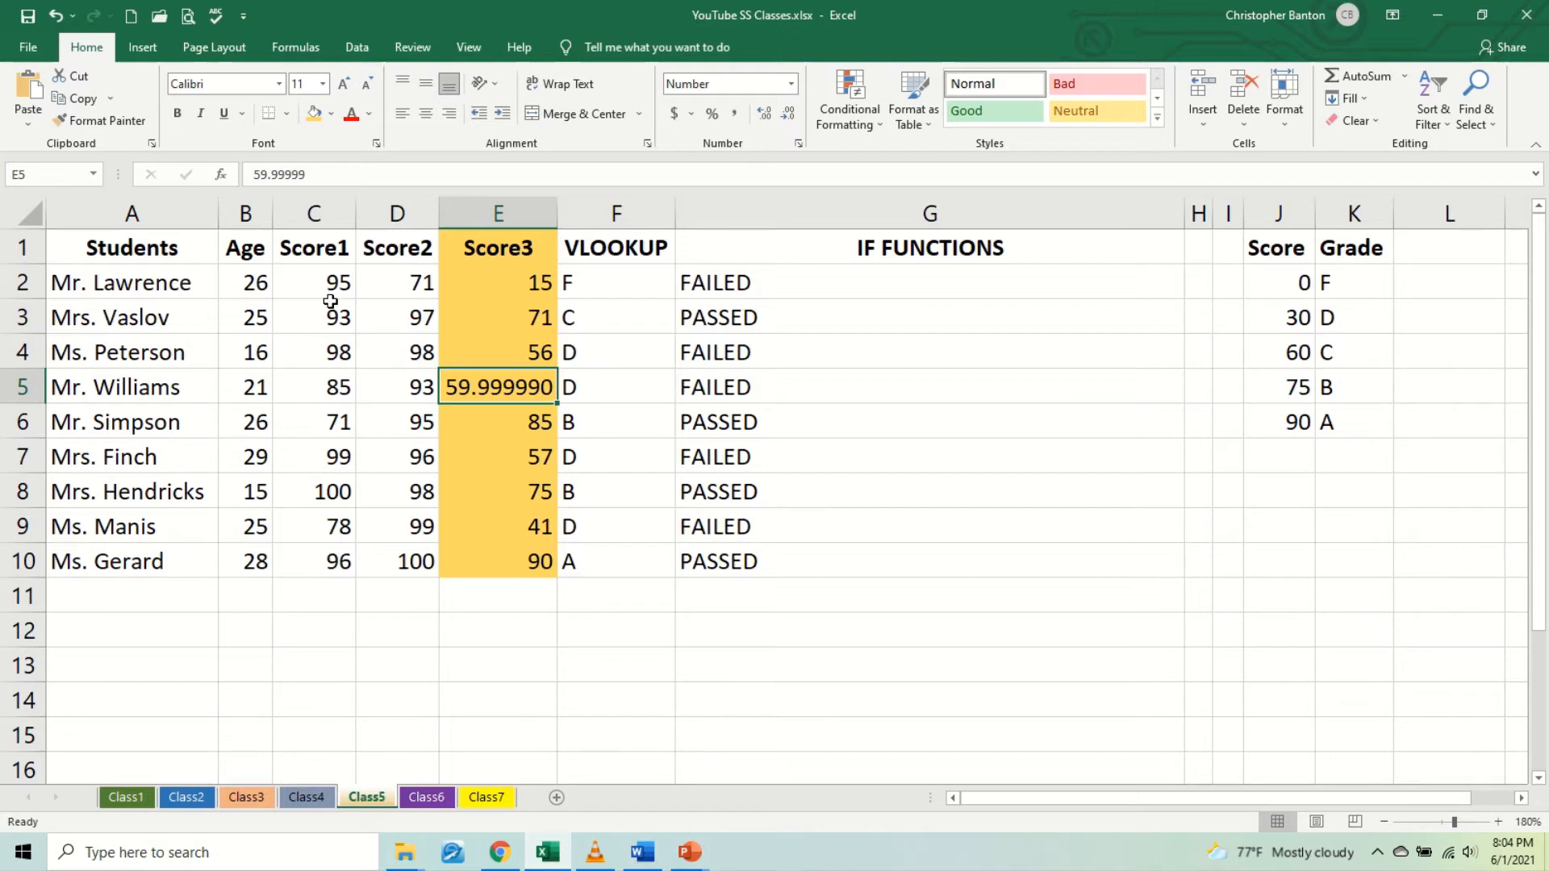
# Step: Set the Score3 value in E5 to 63
pyautogui.write('63')
pyautogui.press('Return')
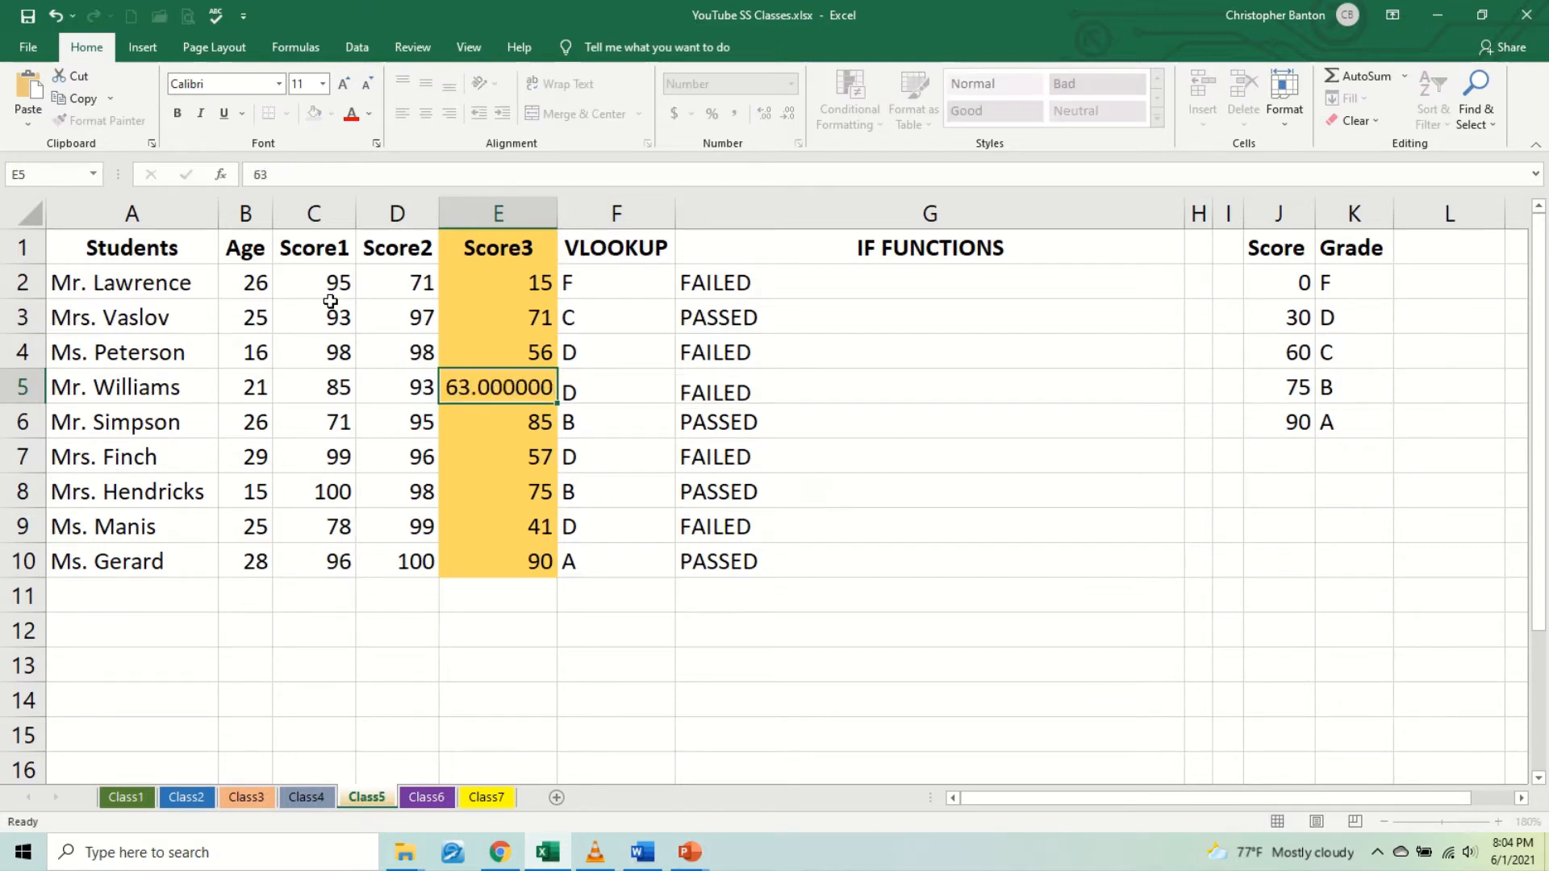
# Step: Reduce the E5 number format to zero decimal places and autofit the width of column E
pyautogui.click(485, 387)
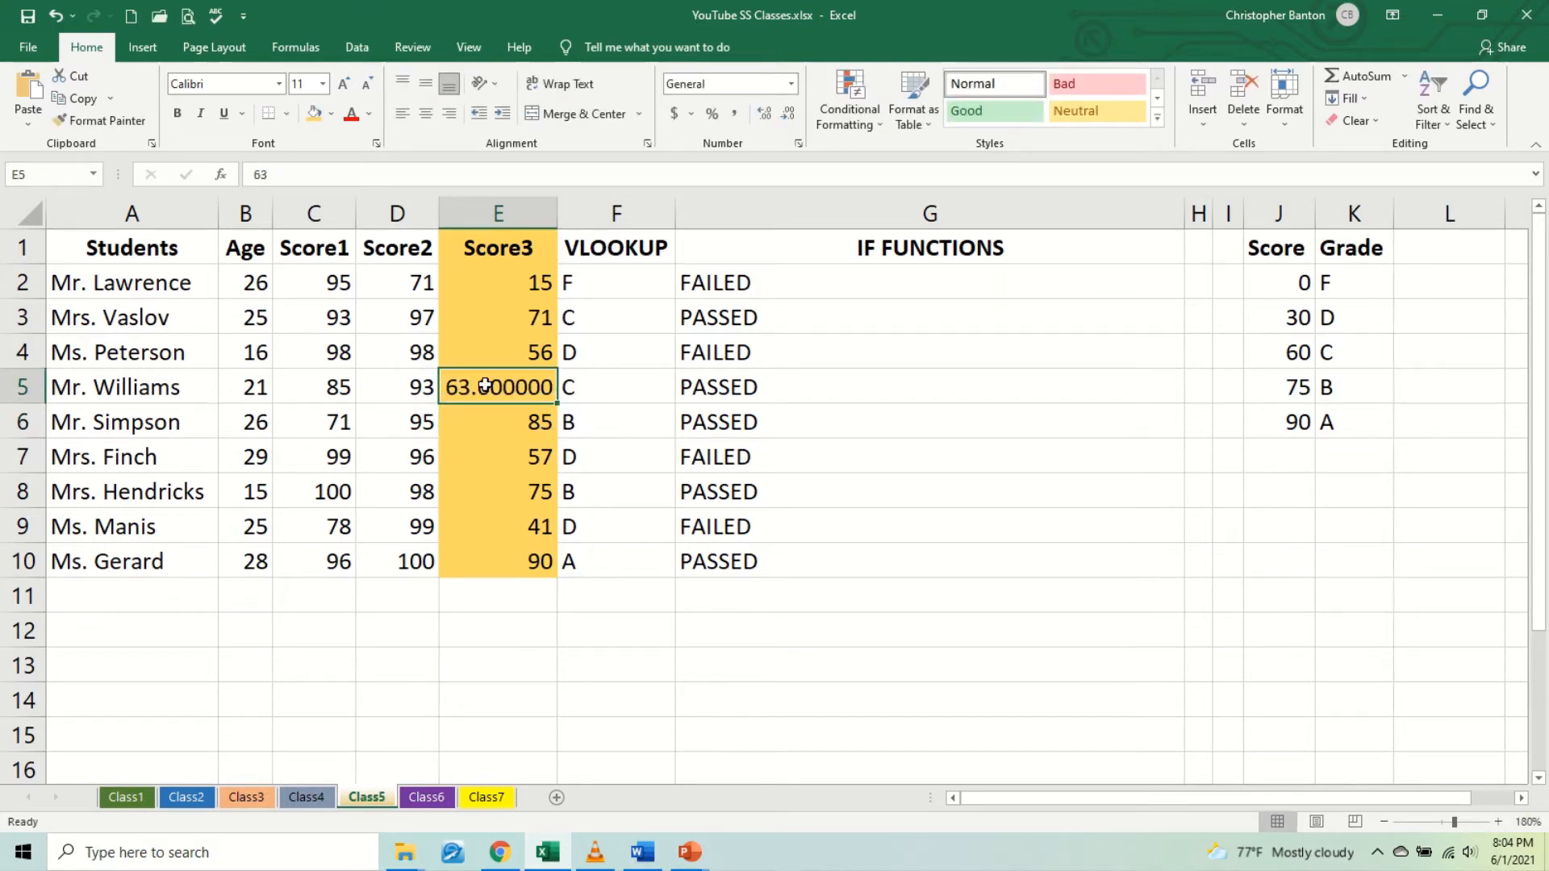
pyautogui.click(788, 115)
pyautogui.click(788, 115)
pyautogui.click(787, 115)
pyautogui.click(787, 115)
pyautogui.click(787, 115)
pyautogui.click(787, 115)
pyautogui.doubleClick(557, 213)
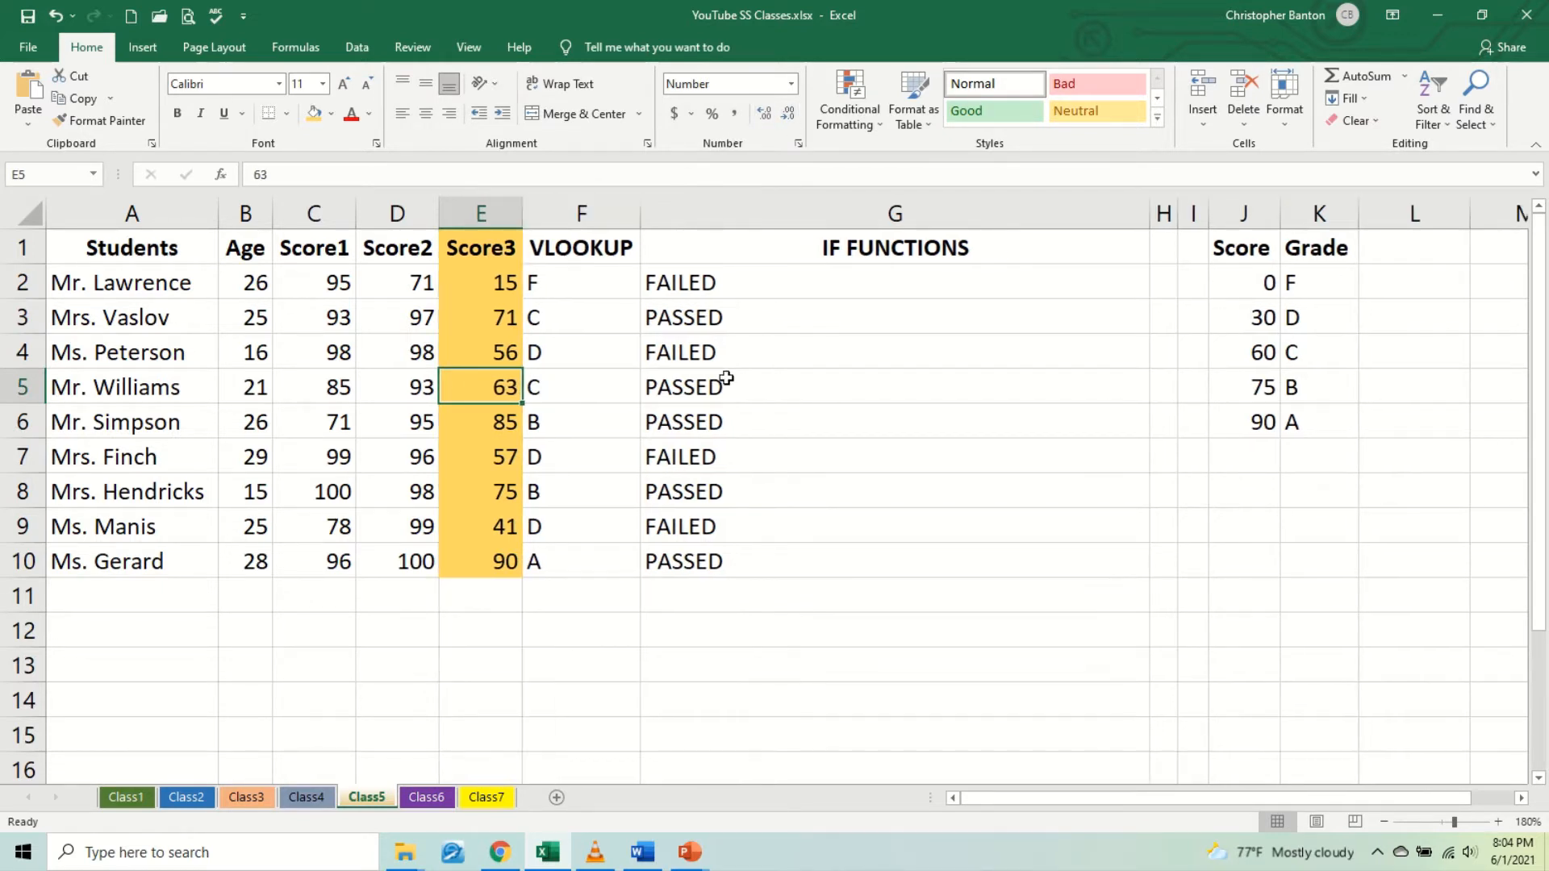
# Step: Edit the G2 IF formula so its logical test uses AVERAGE(C2:E2) instead of E2, keeping the >= comparison
pyautogui.doubleClick(743, 284)
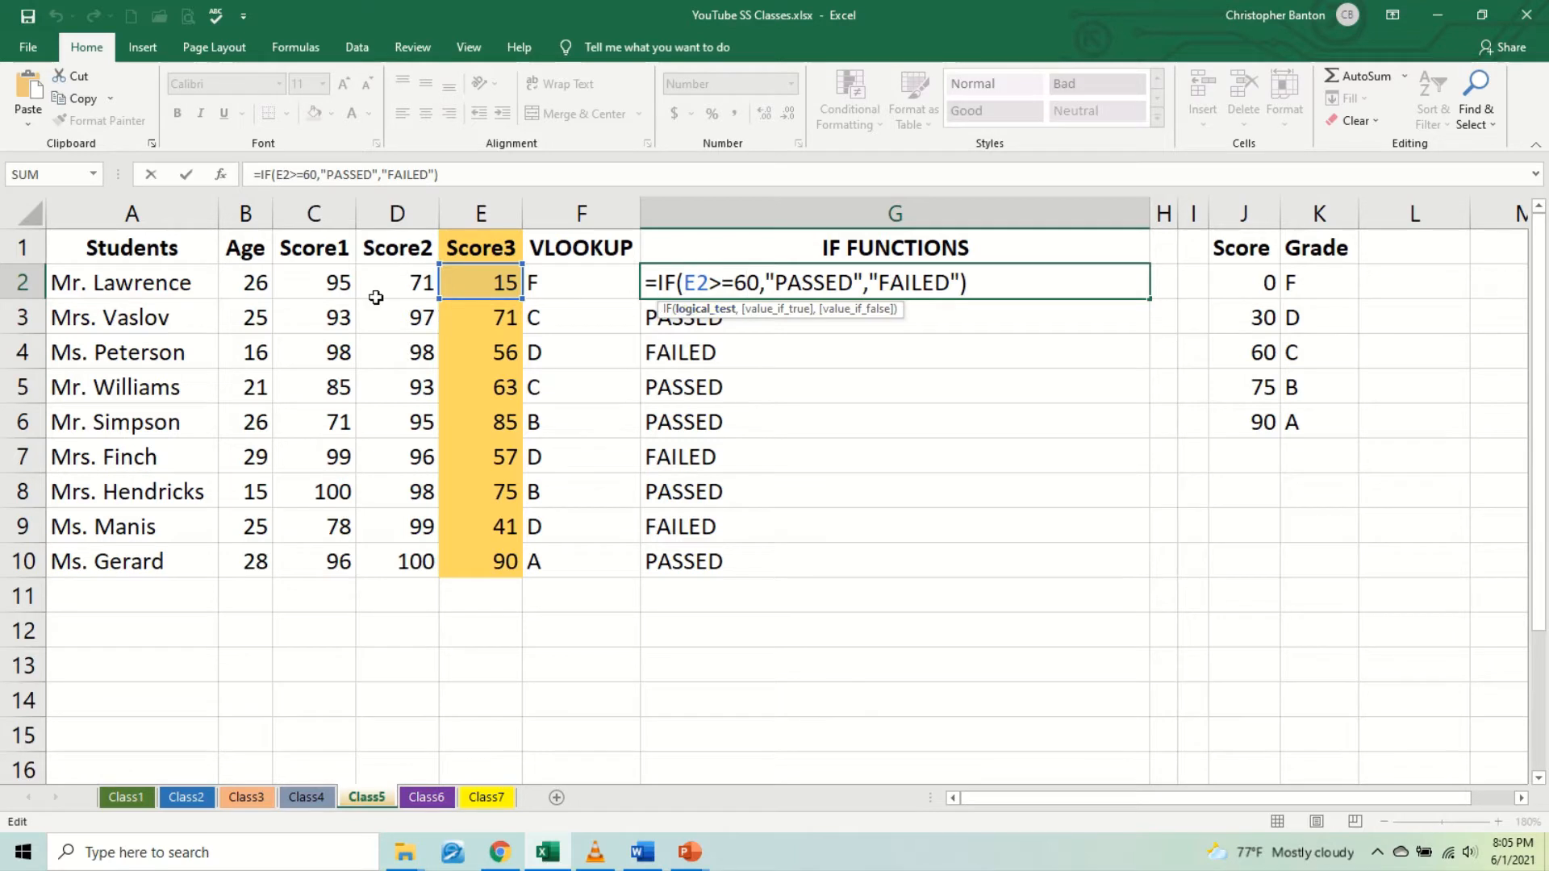
pyautogui.press('Return')
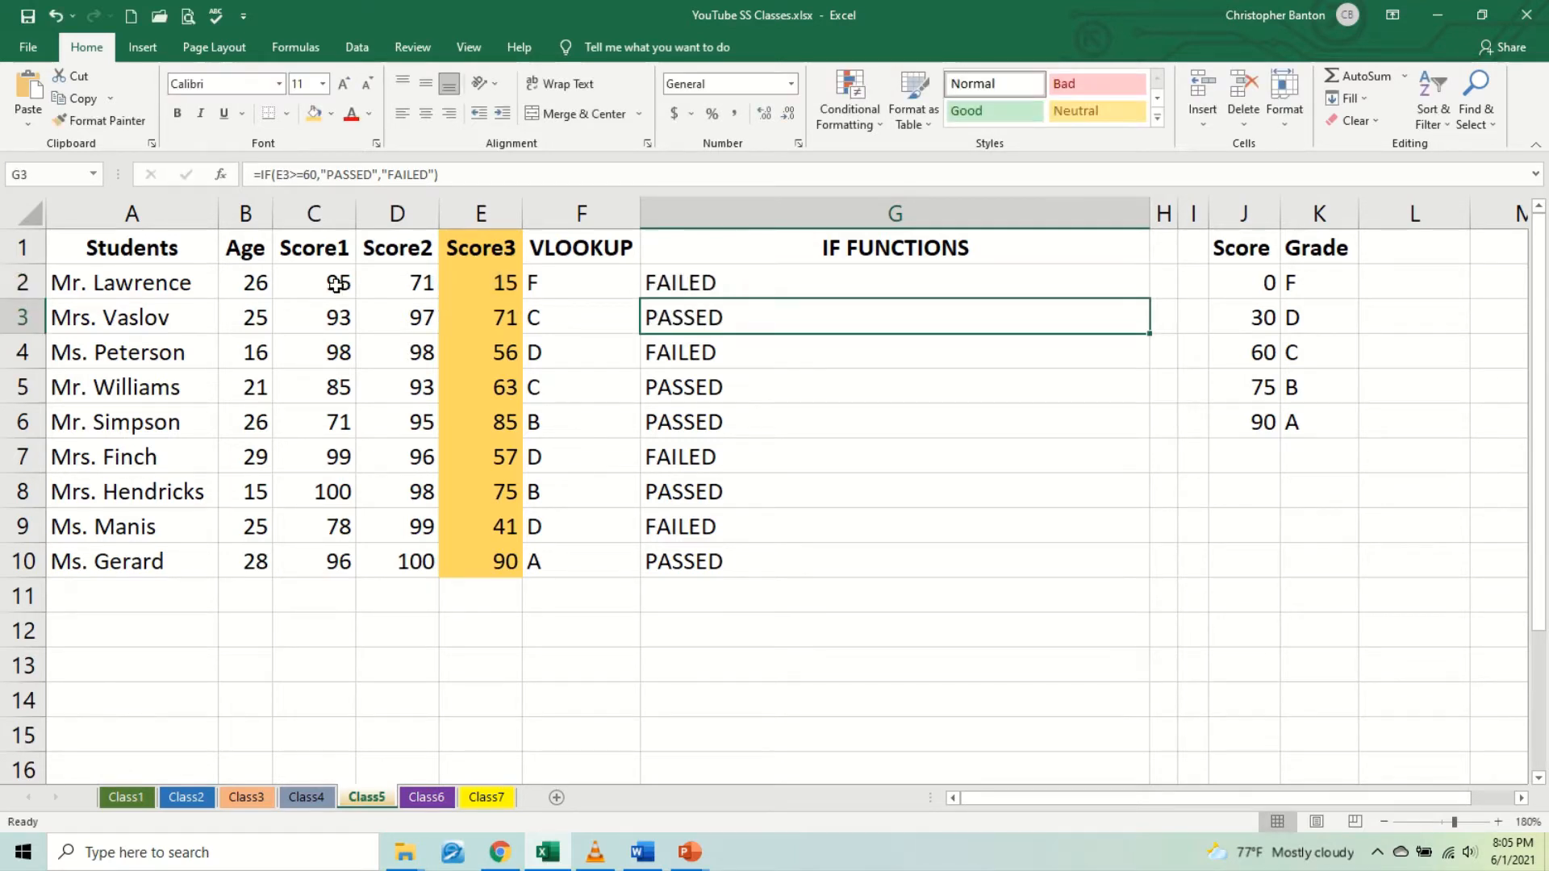
pyautogui.moveTo(336, 285); pyautogui.dragTo(486, 292)
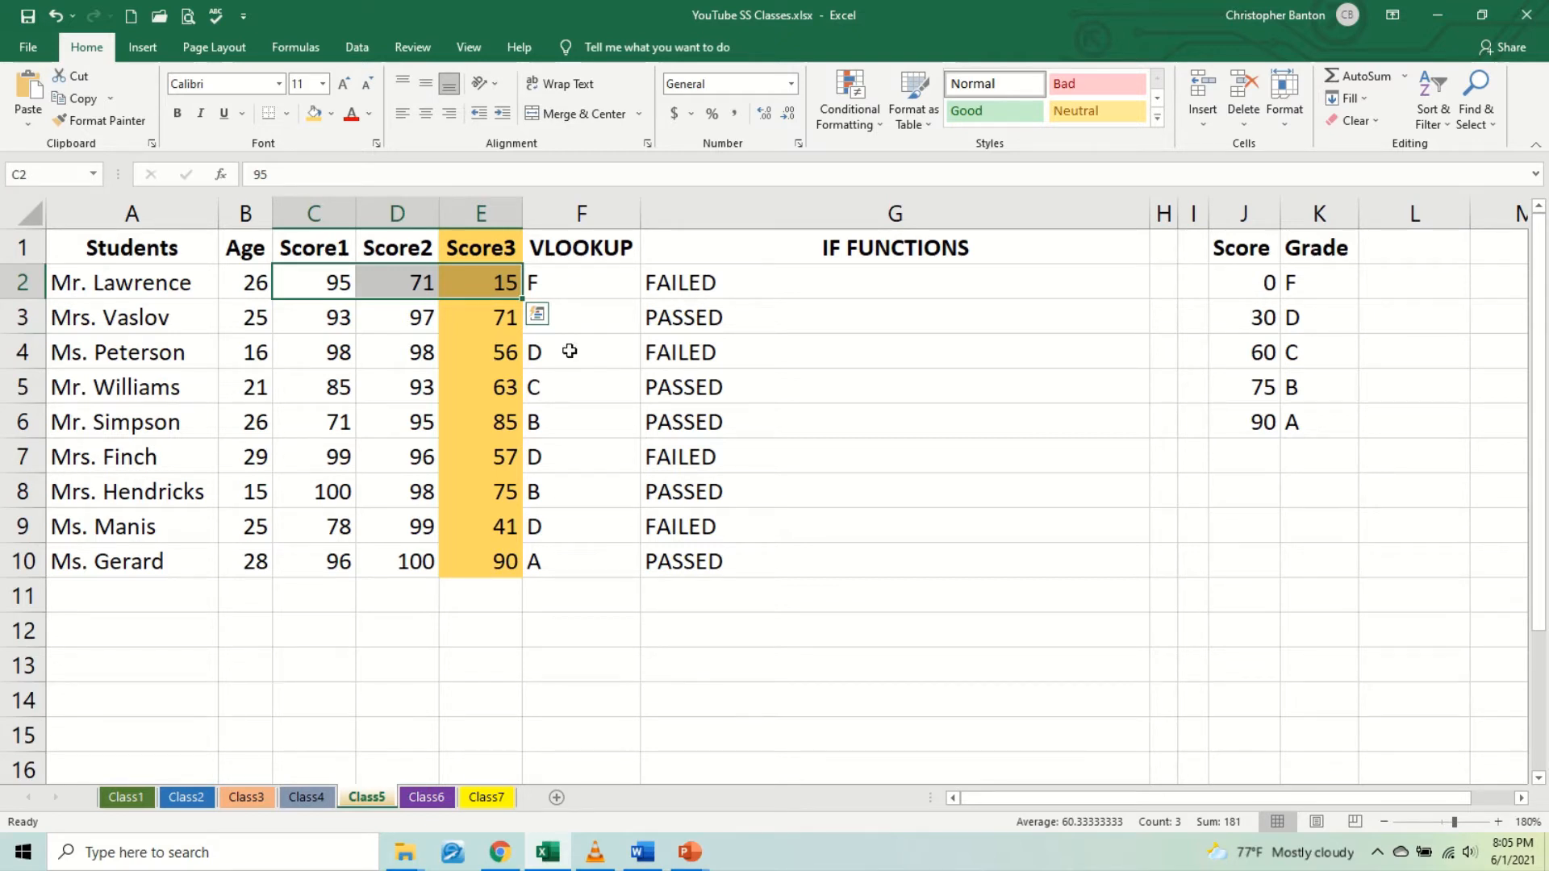
pyautogui.doubleClick(725, 284)
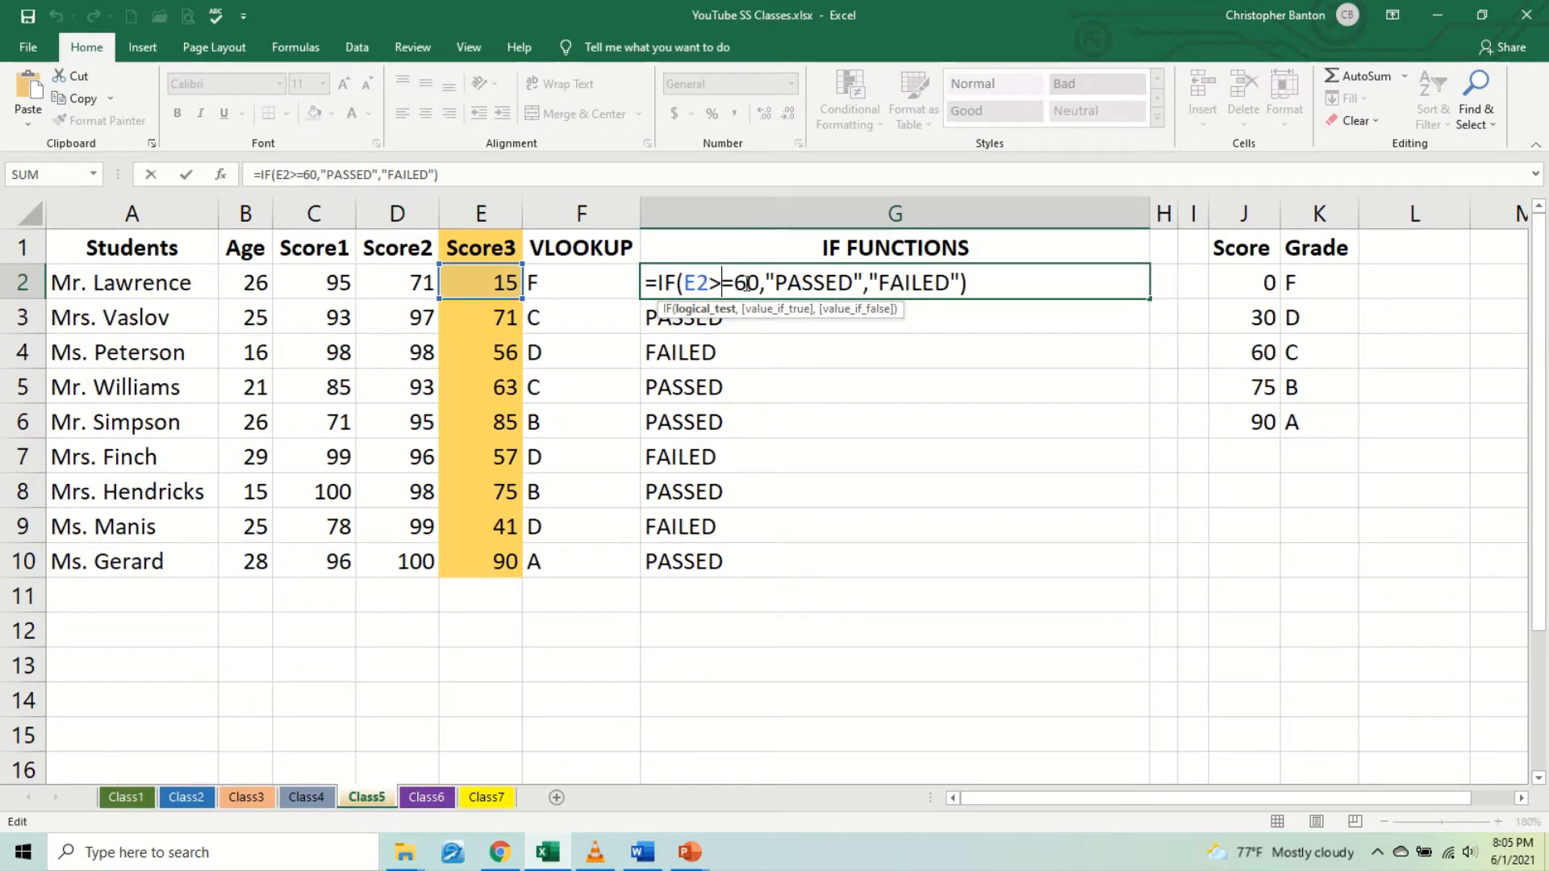
pyautogui.press('BackSpace')
pyautogui.press('BackSpace')
pyautogui.press('BackSpace')
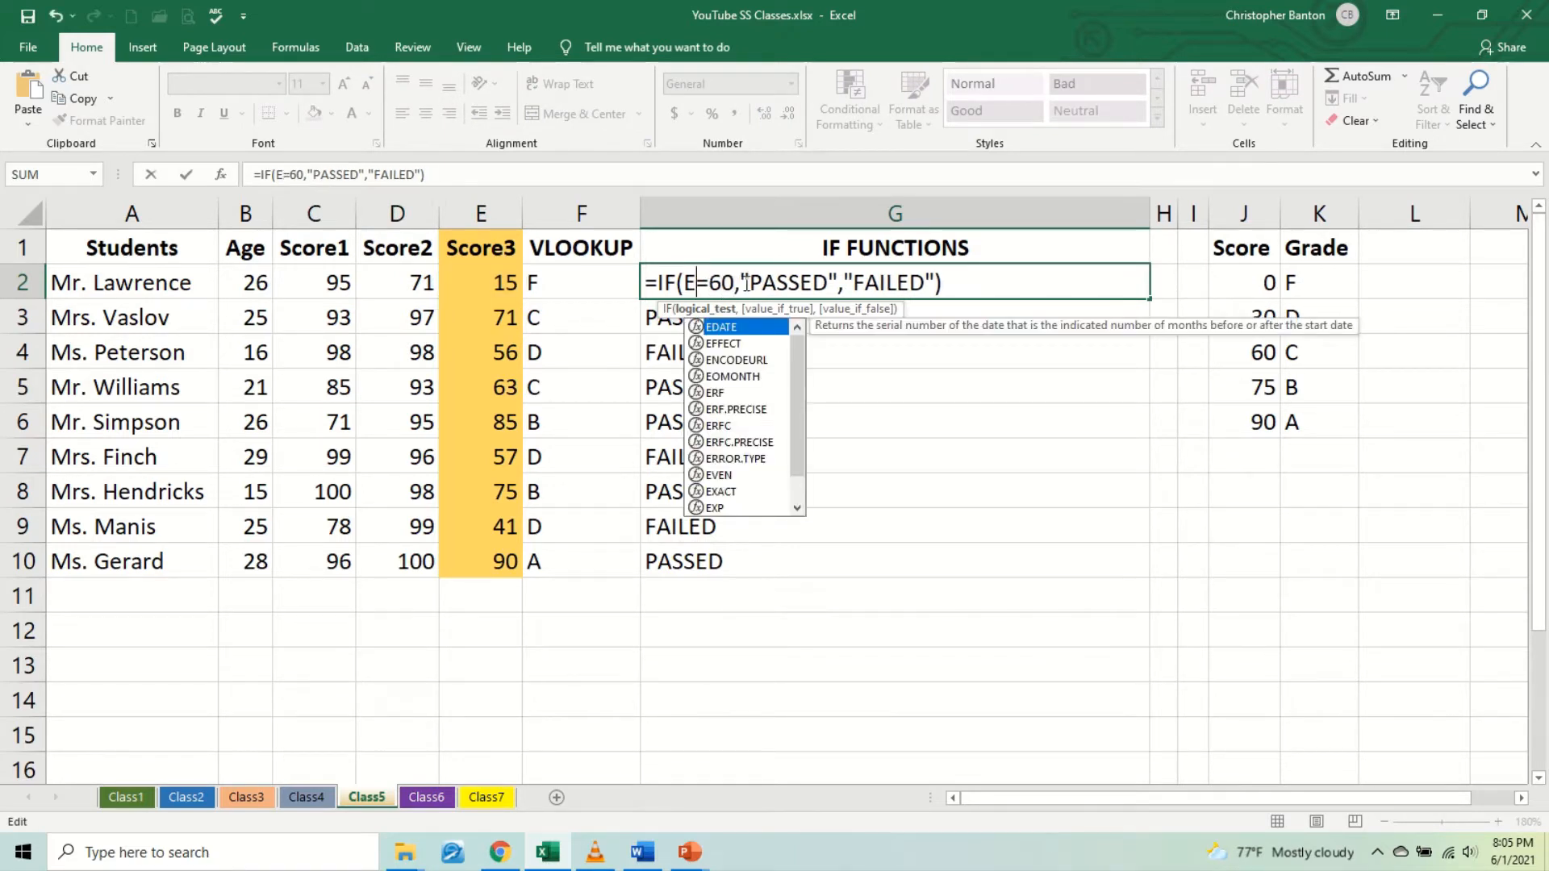
pyautogui.write('AVERAGE')
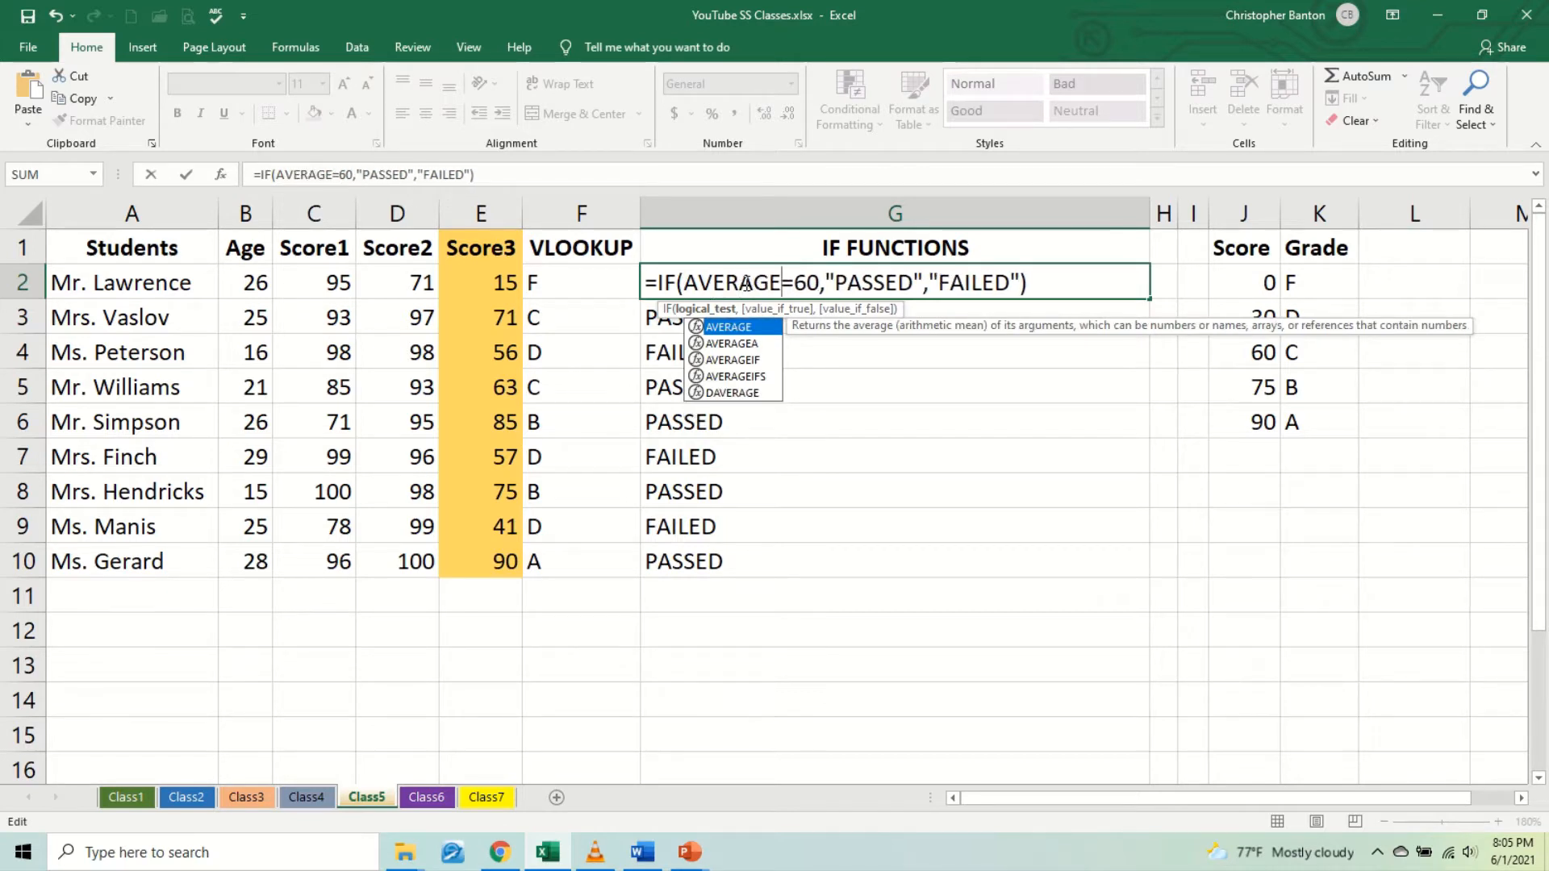
pyautogui.write('(')
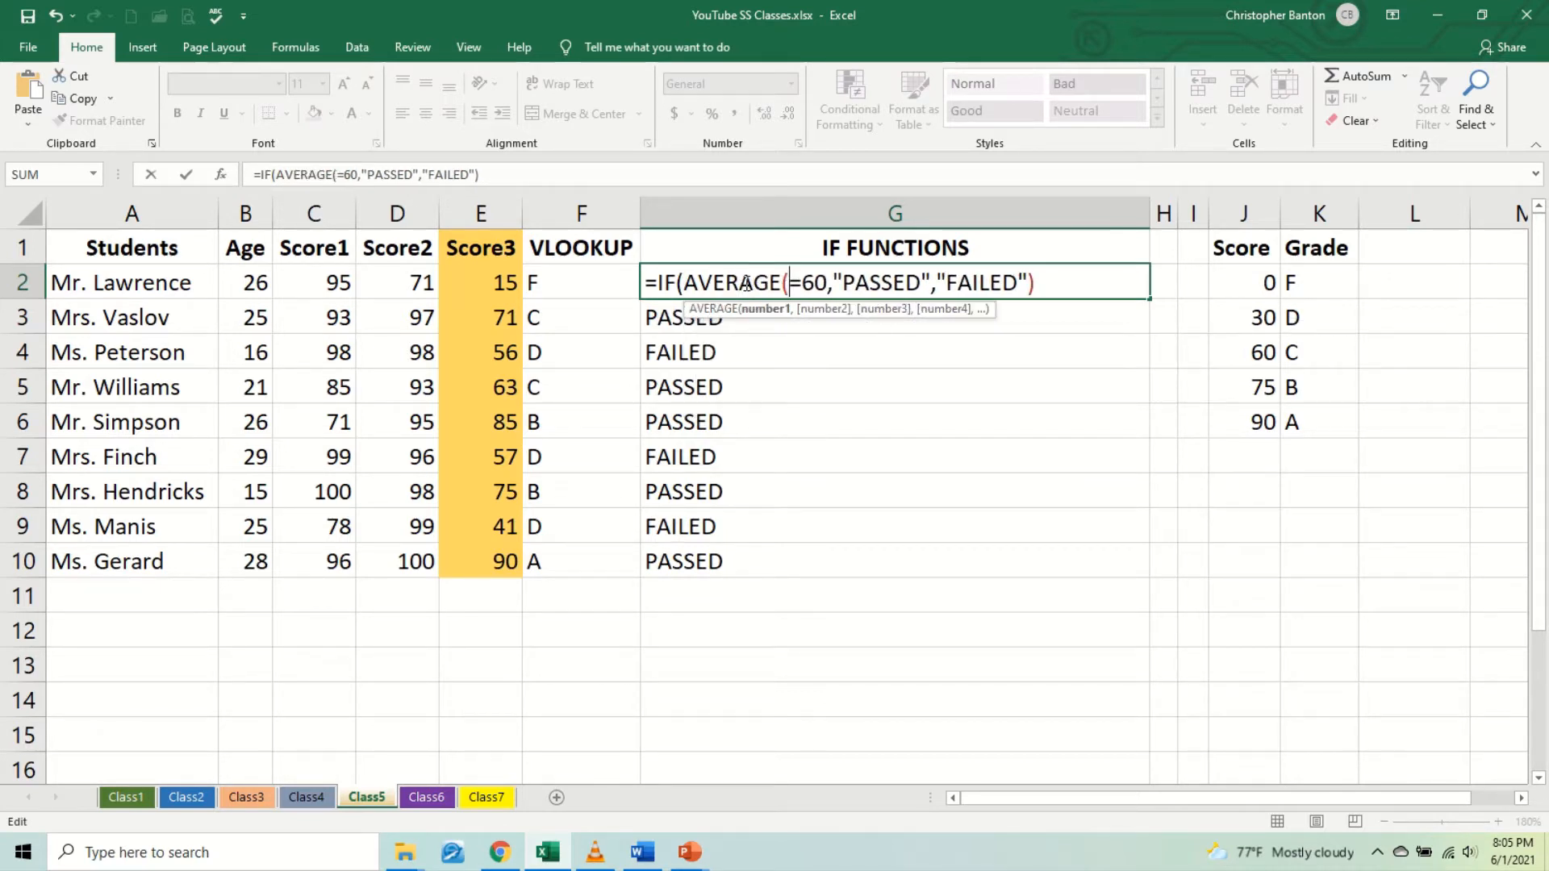
pyautogui.write('C2:C')
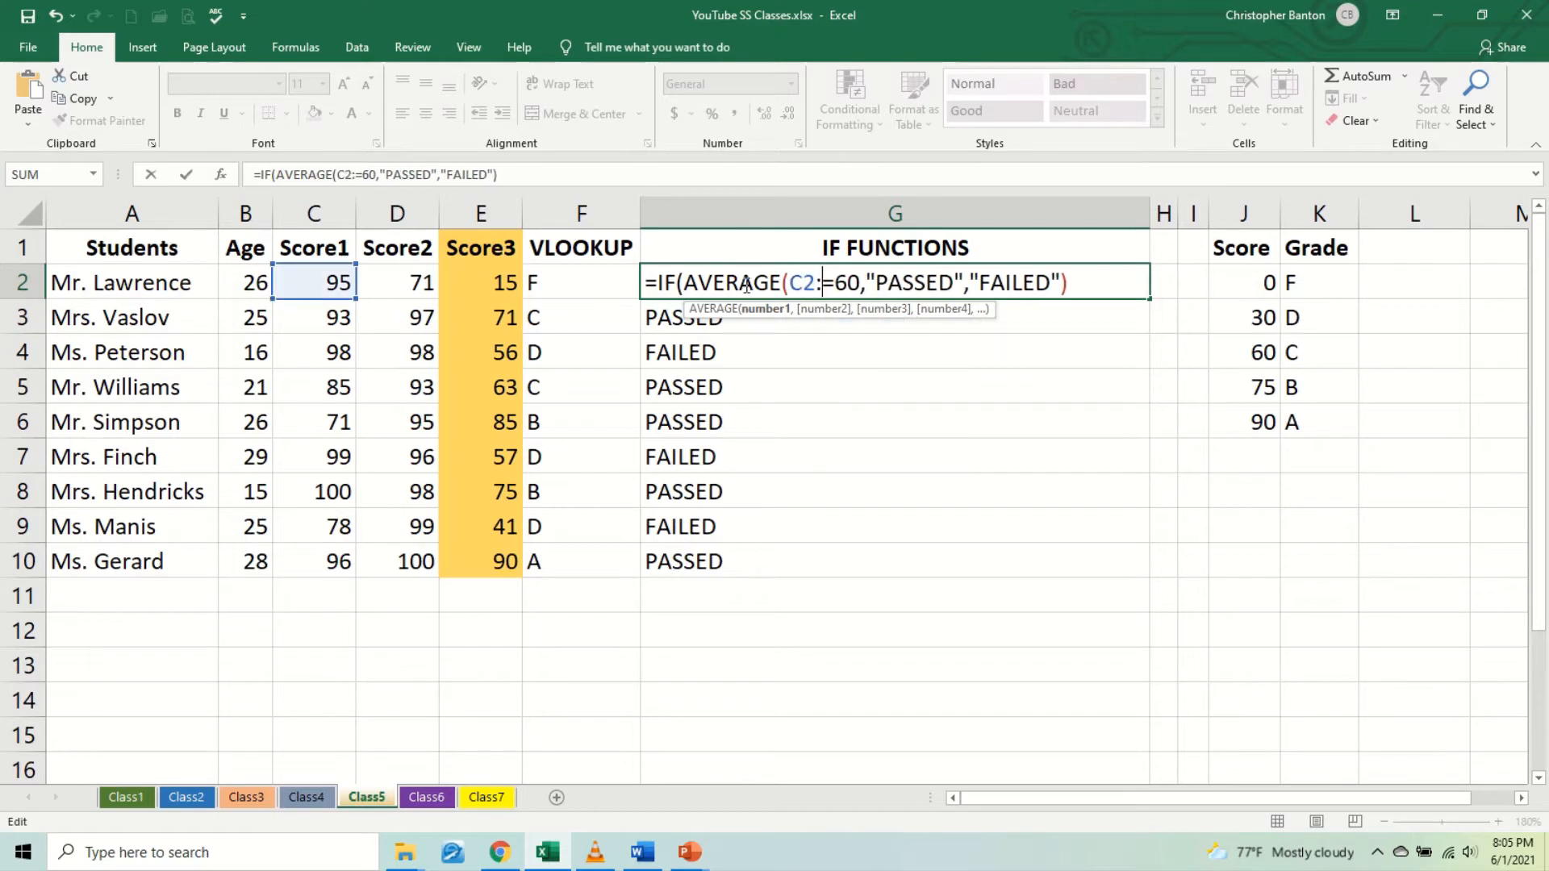
pyautogui.press('BackSpace')
pyautogui.write('E')
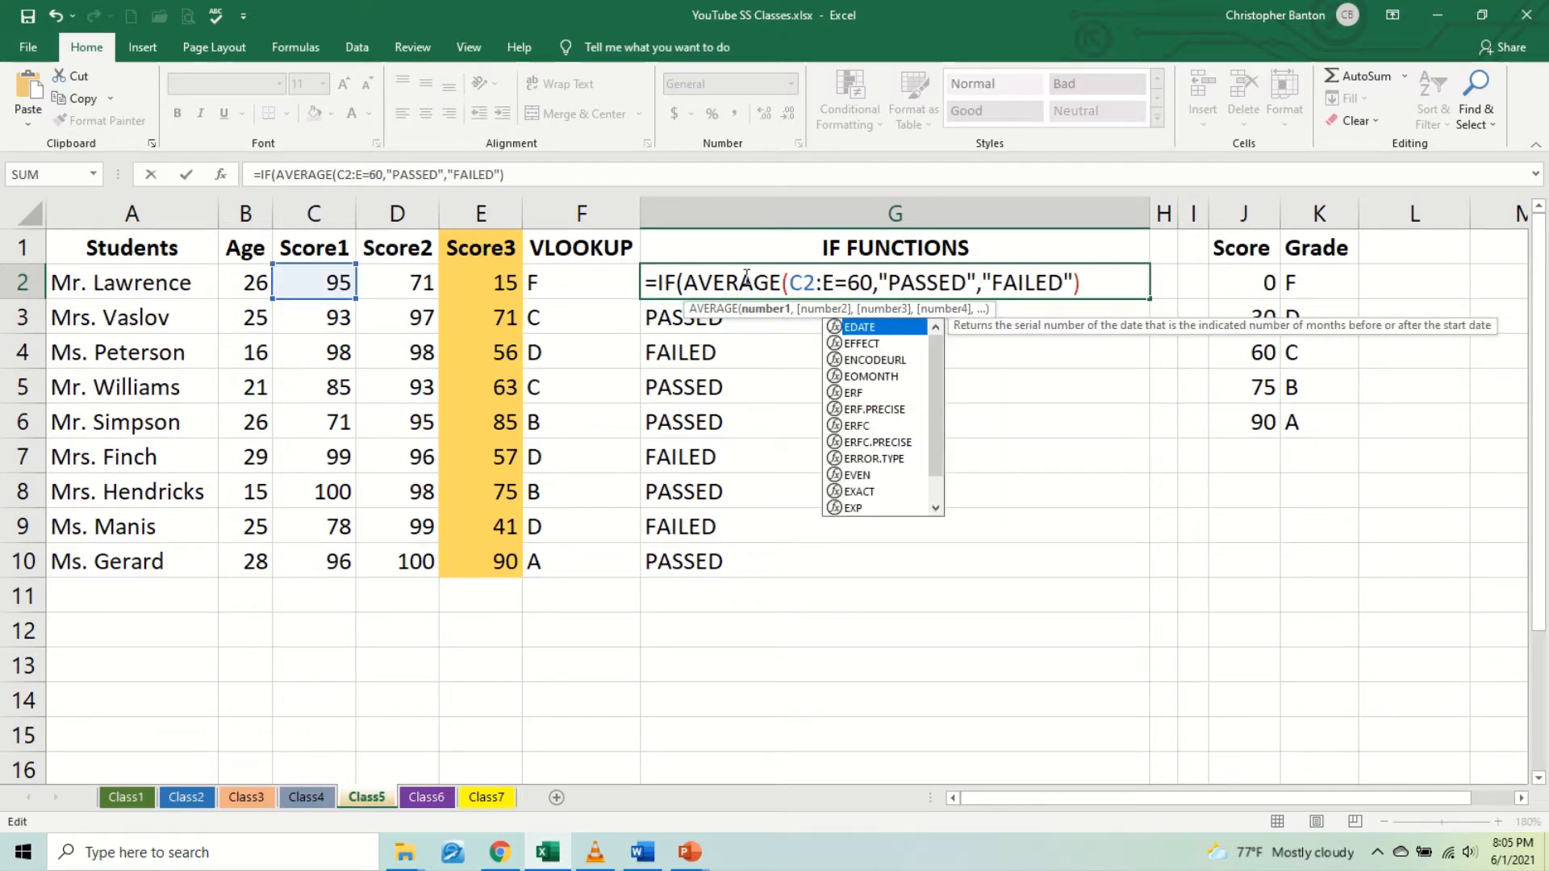
pyautogui.write('2')
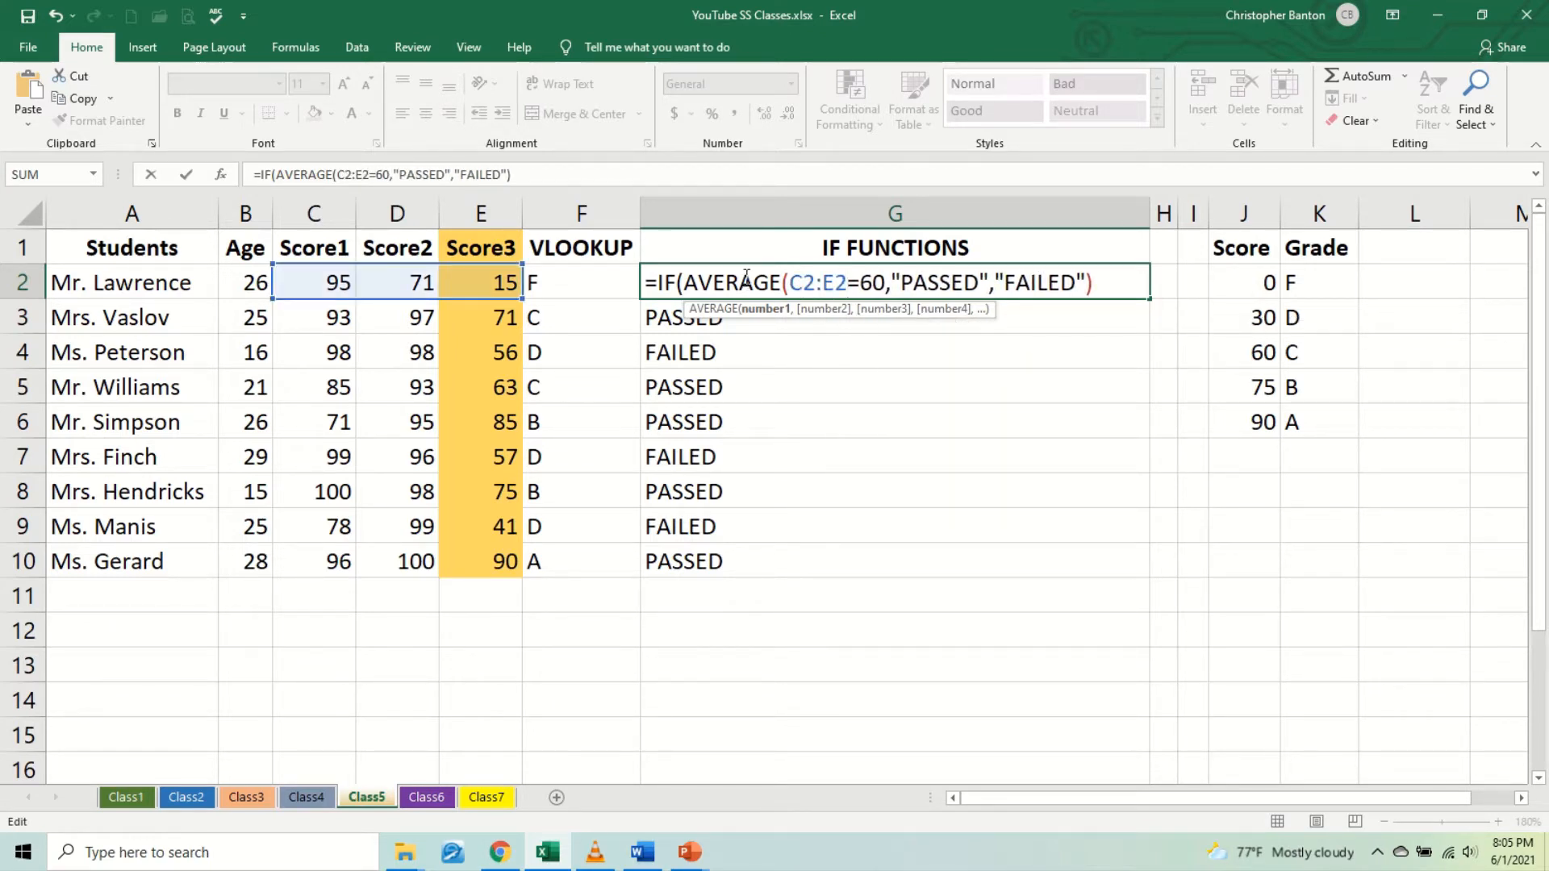
pyautogui.write(')')
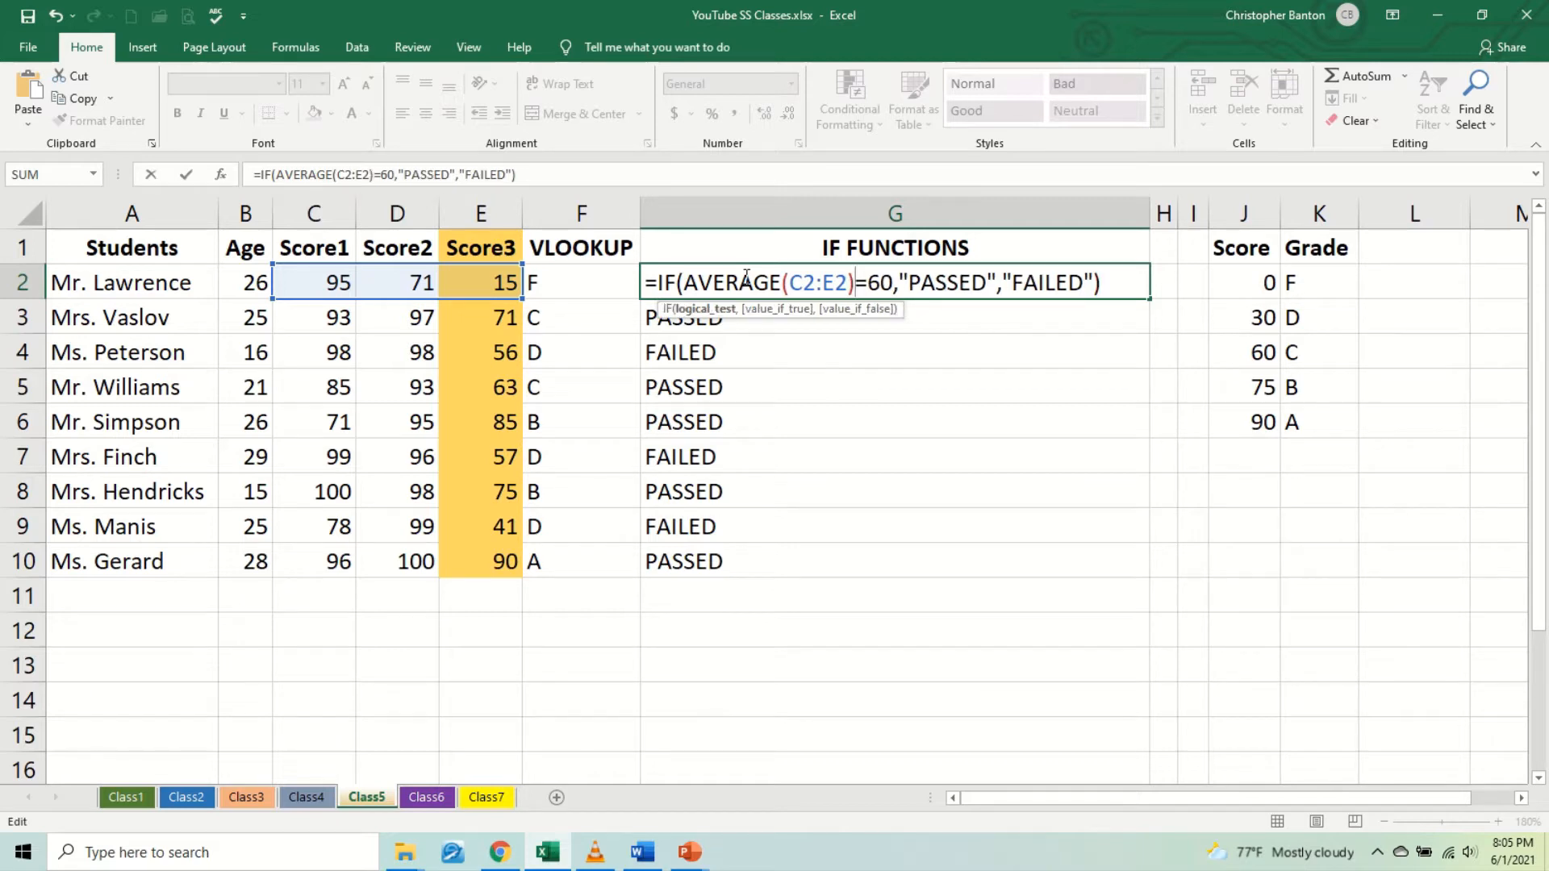
pyautogui.write('>')
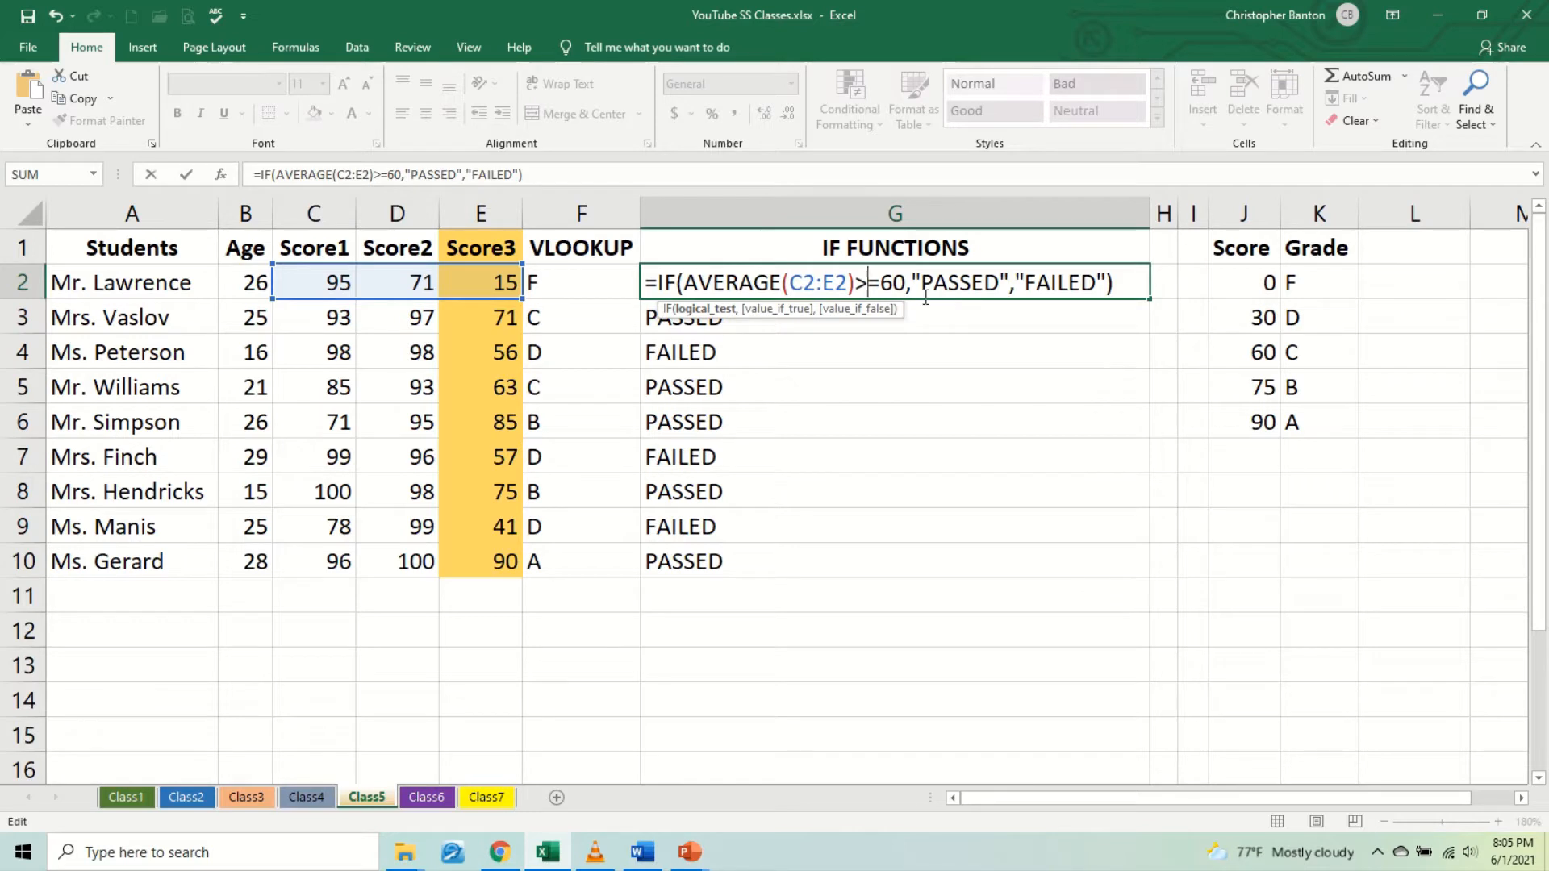
# Step: Change the pass threshold in the G2 formula to 80 and enter the formula
pyautogui.press('Right')
pyautogui.press('Delete')
pyautogui.write('8')
pyautogui.press('Return')
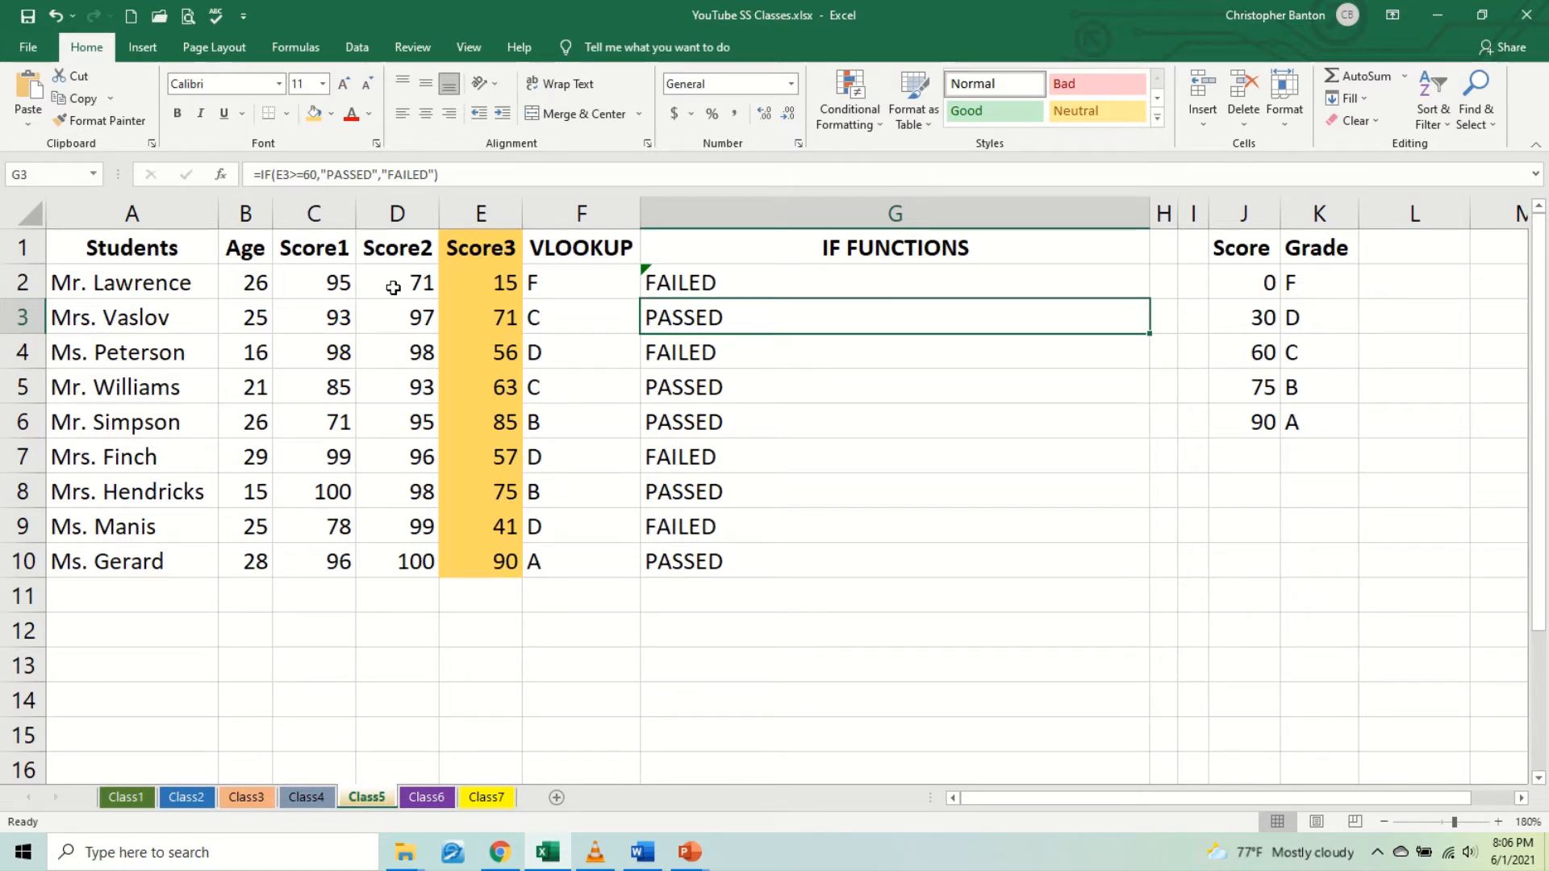
# Step: Copy the average-based IF formula from G2 down through G10 and review the formulas in G9 and G2
pyautogui.click(852, 279)
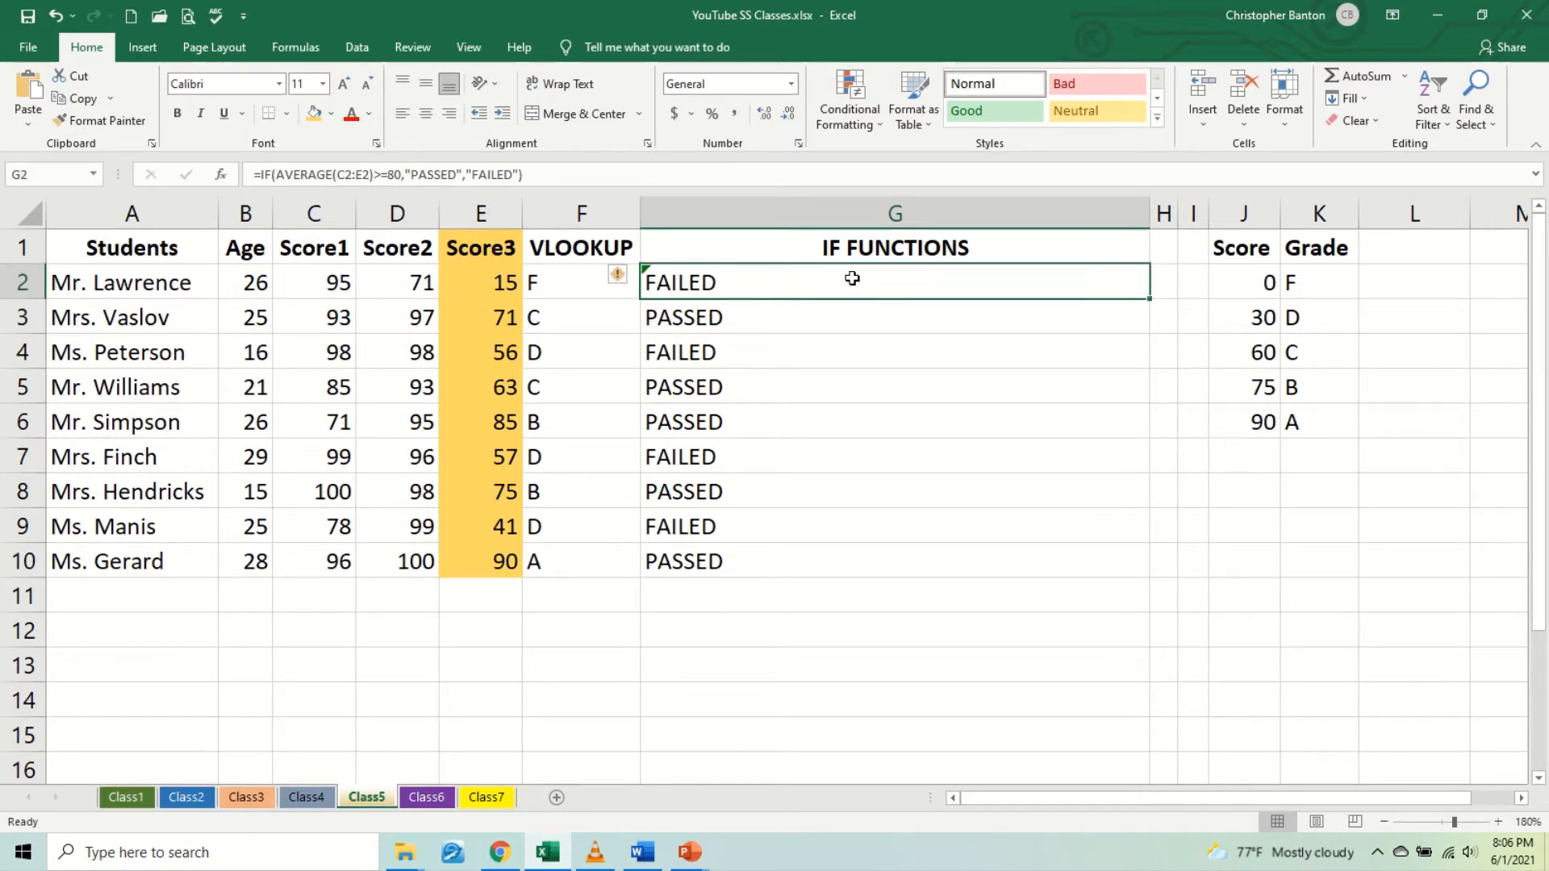
pyautogui.doubleClick(852, 278)
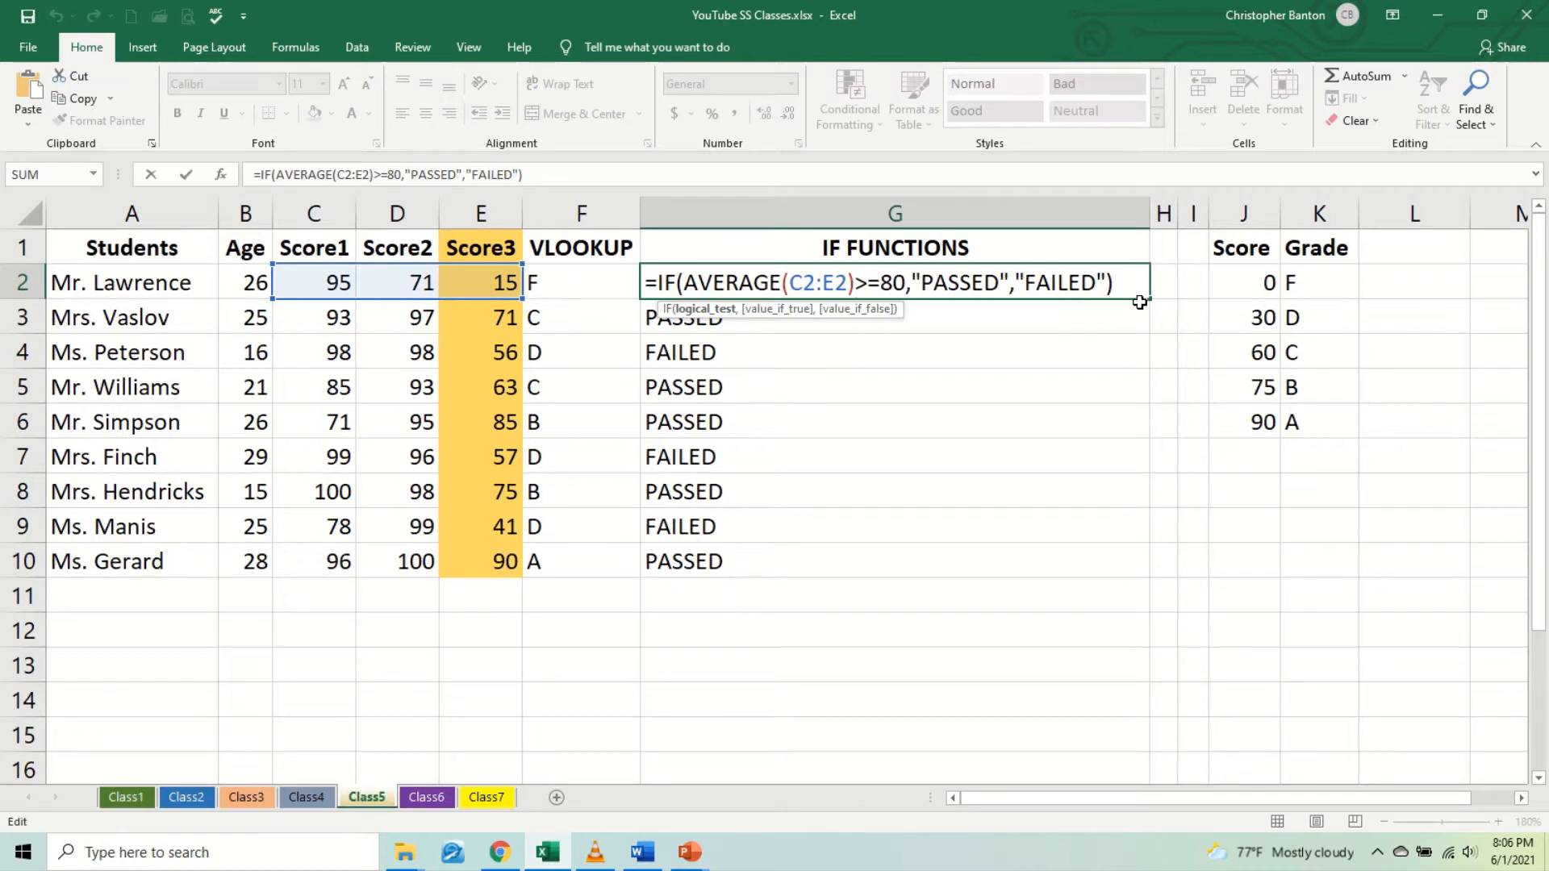
pyautogui.press('Return')
pyautogui.press('Up')
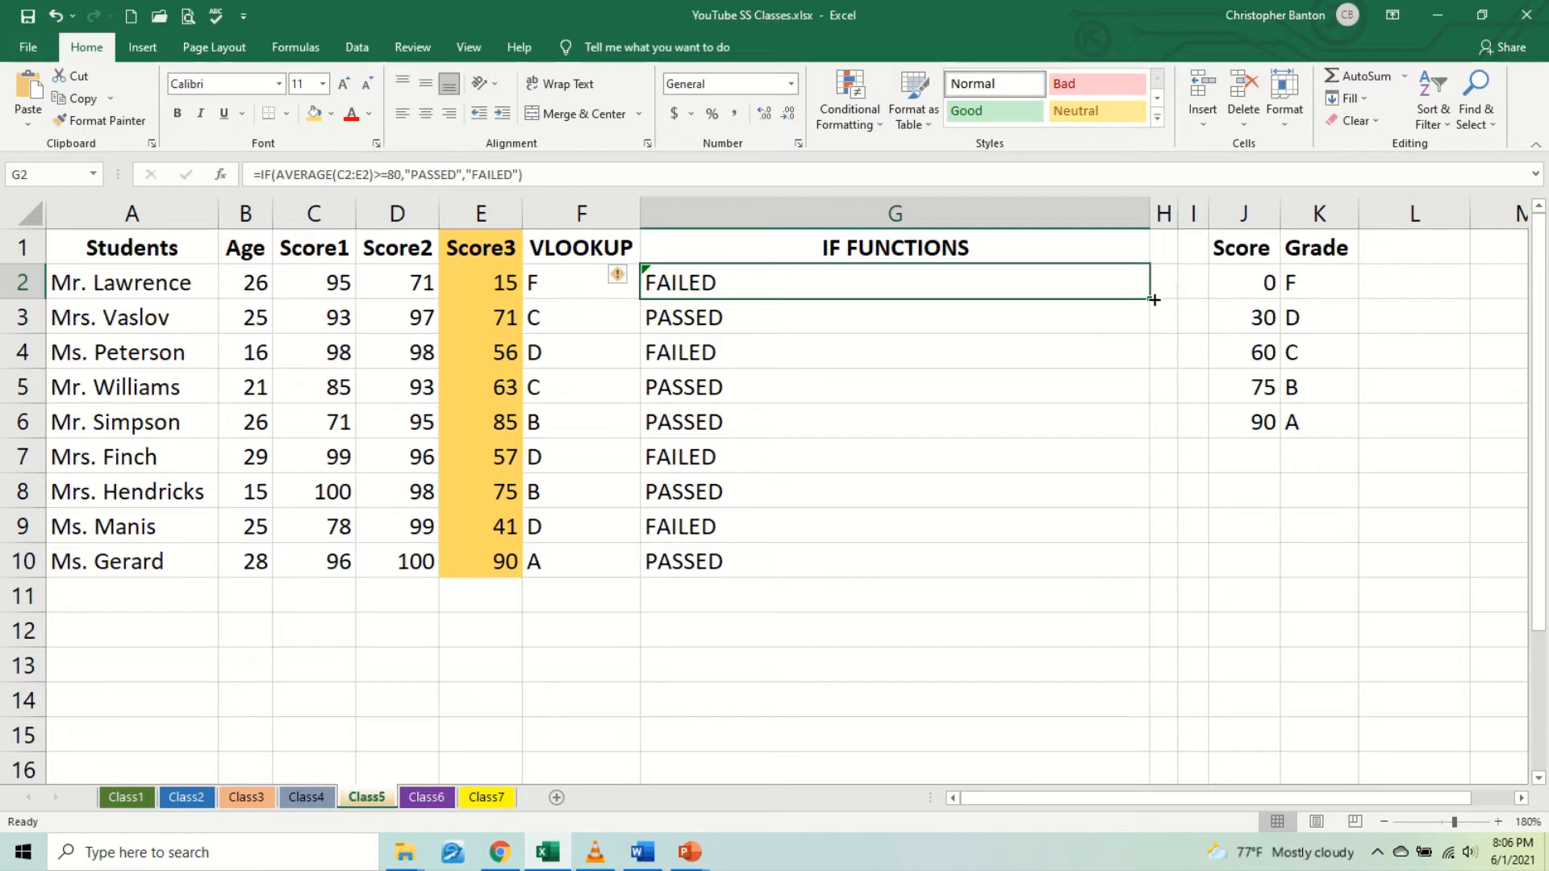
pyautogui.moveTo(1151, 298); pyautogui.dragTo(1106, 570)
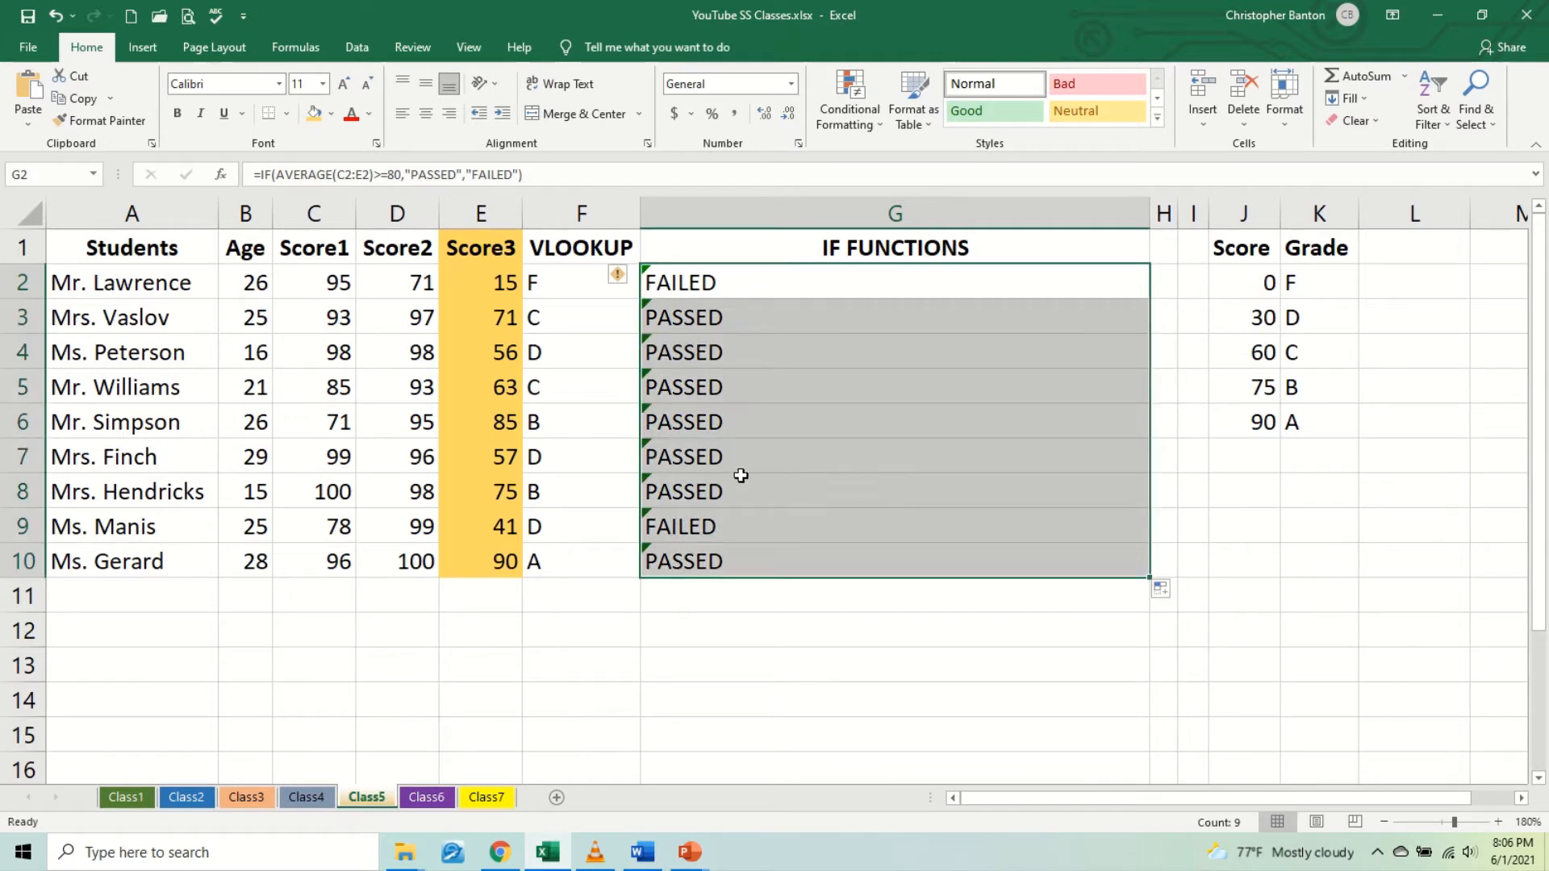
pyautogui.click(718, 529)
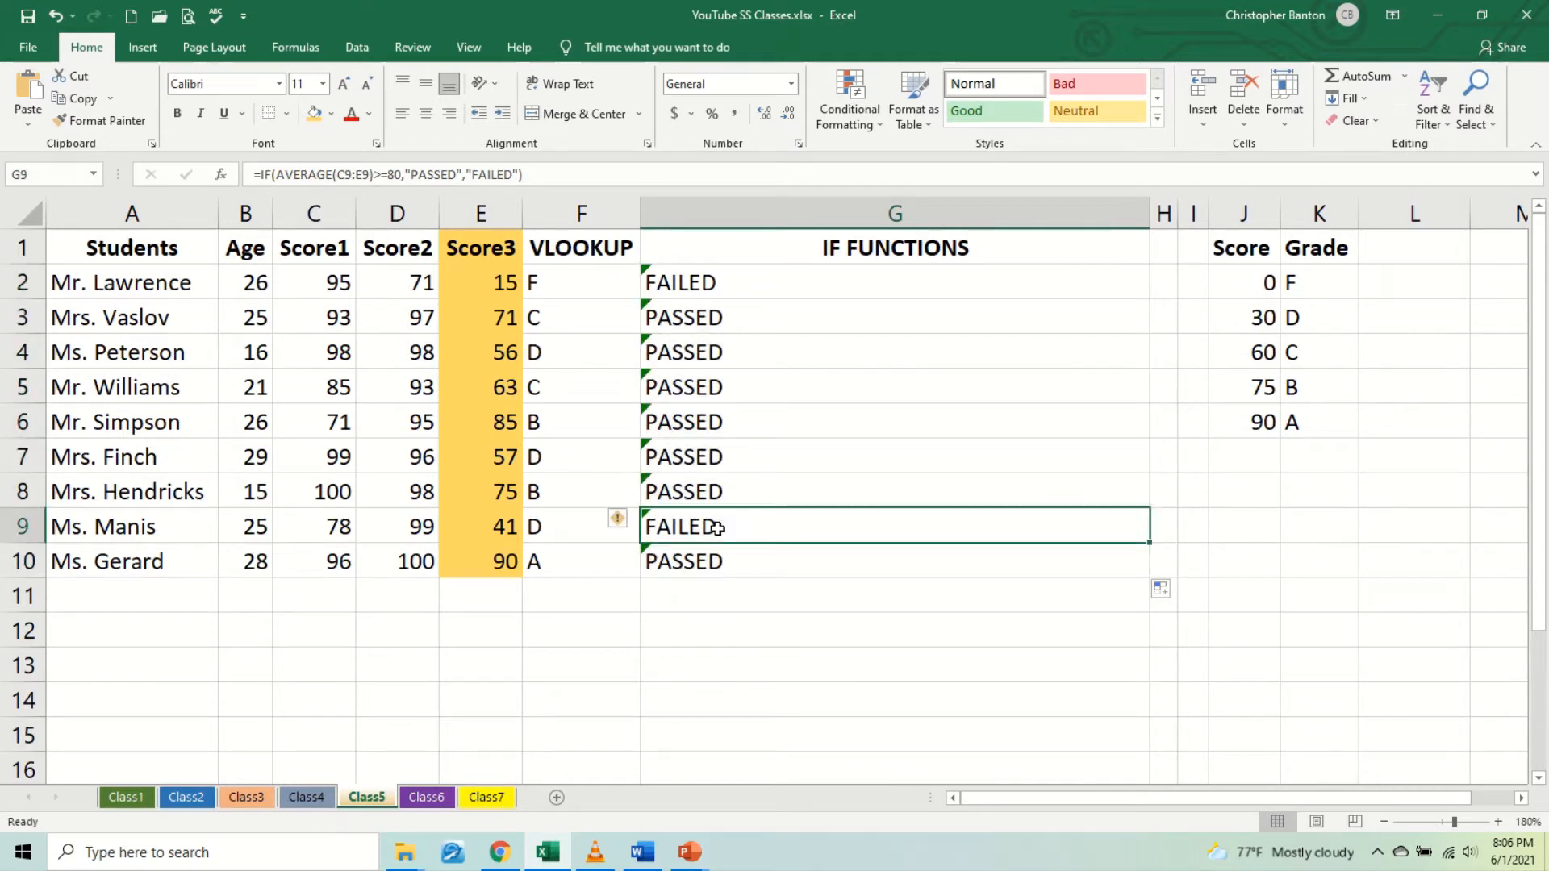
pyautogui.click(708, 283)
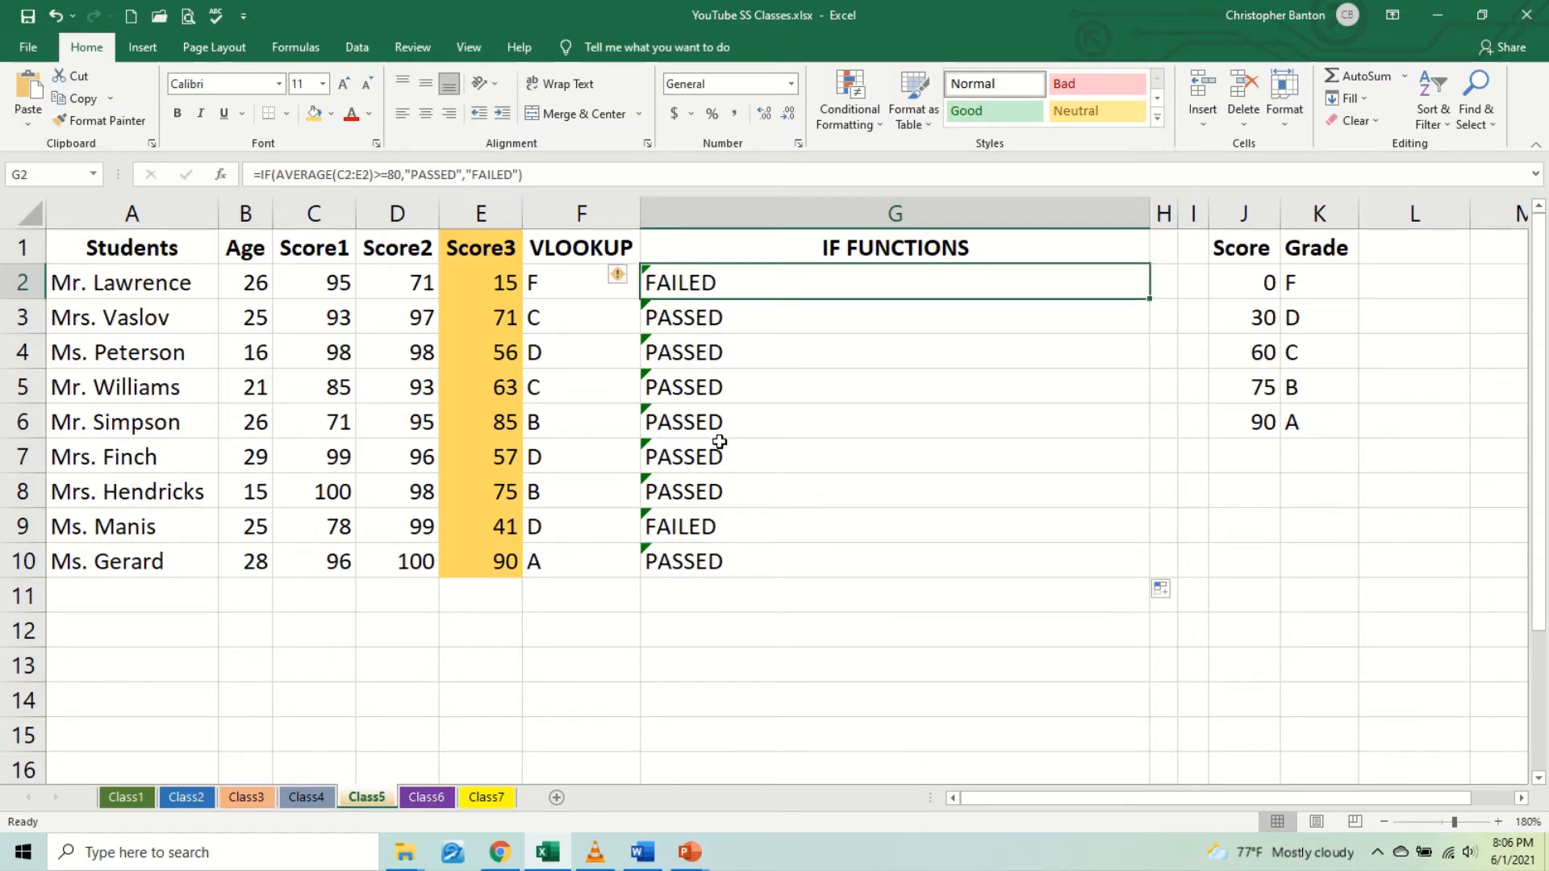
pyautogui.doubleClick(717, 282)
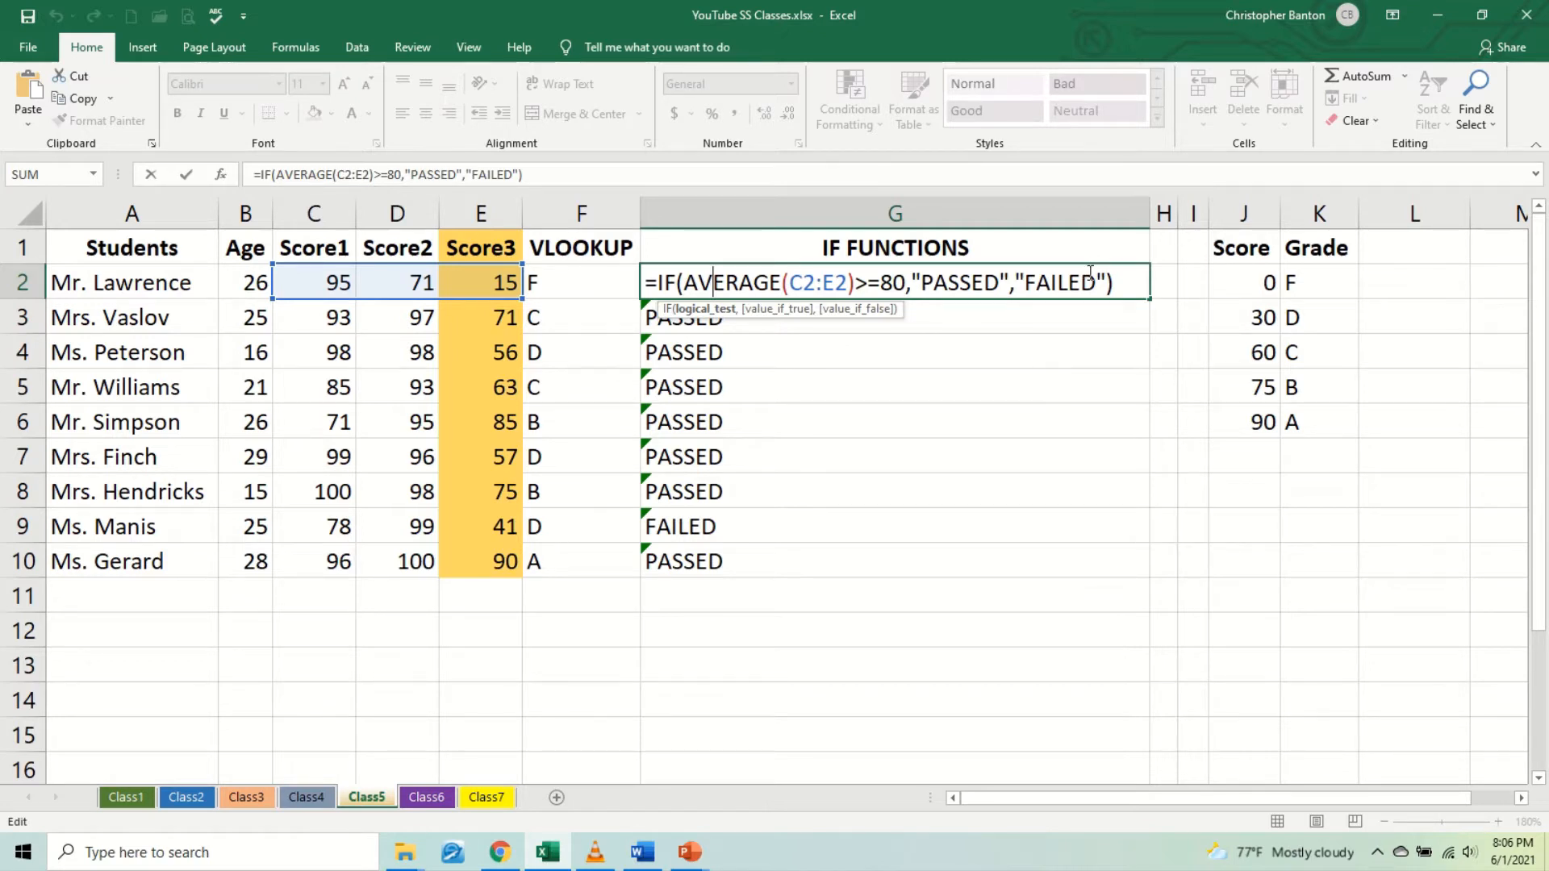
pyautogui.hotkey('ctrl', 'Return')
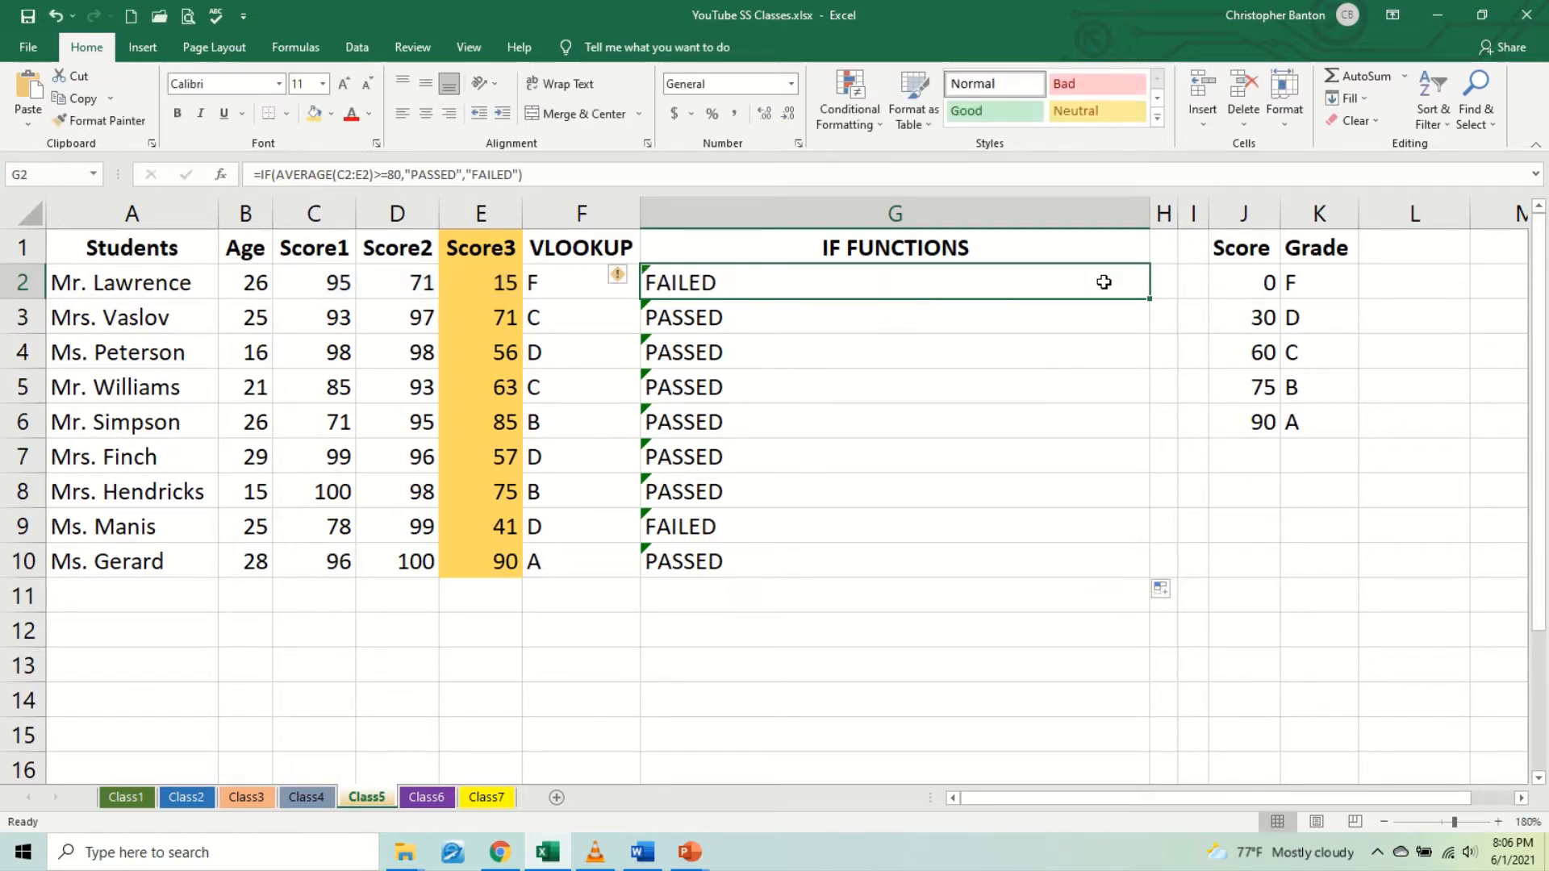
# Step: Switch to the Class2 sheet, select the Phones discount cell E2 and widen column E
pyautogui.click(188, 797)
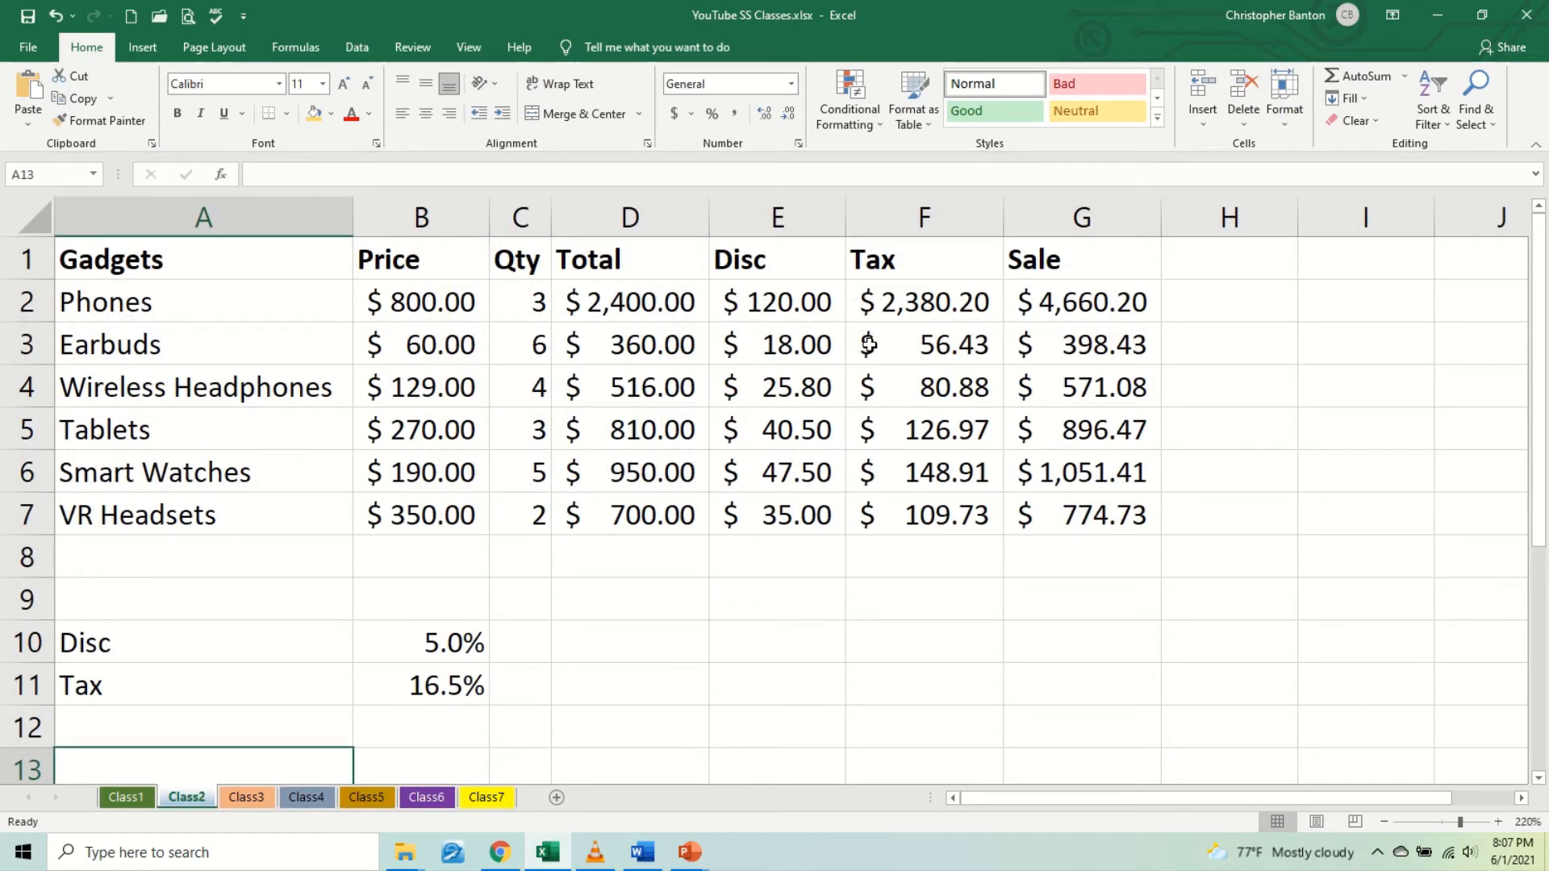
pyautogui.click(791, 316)
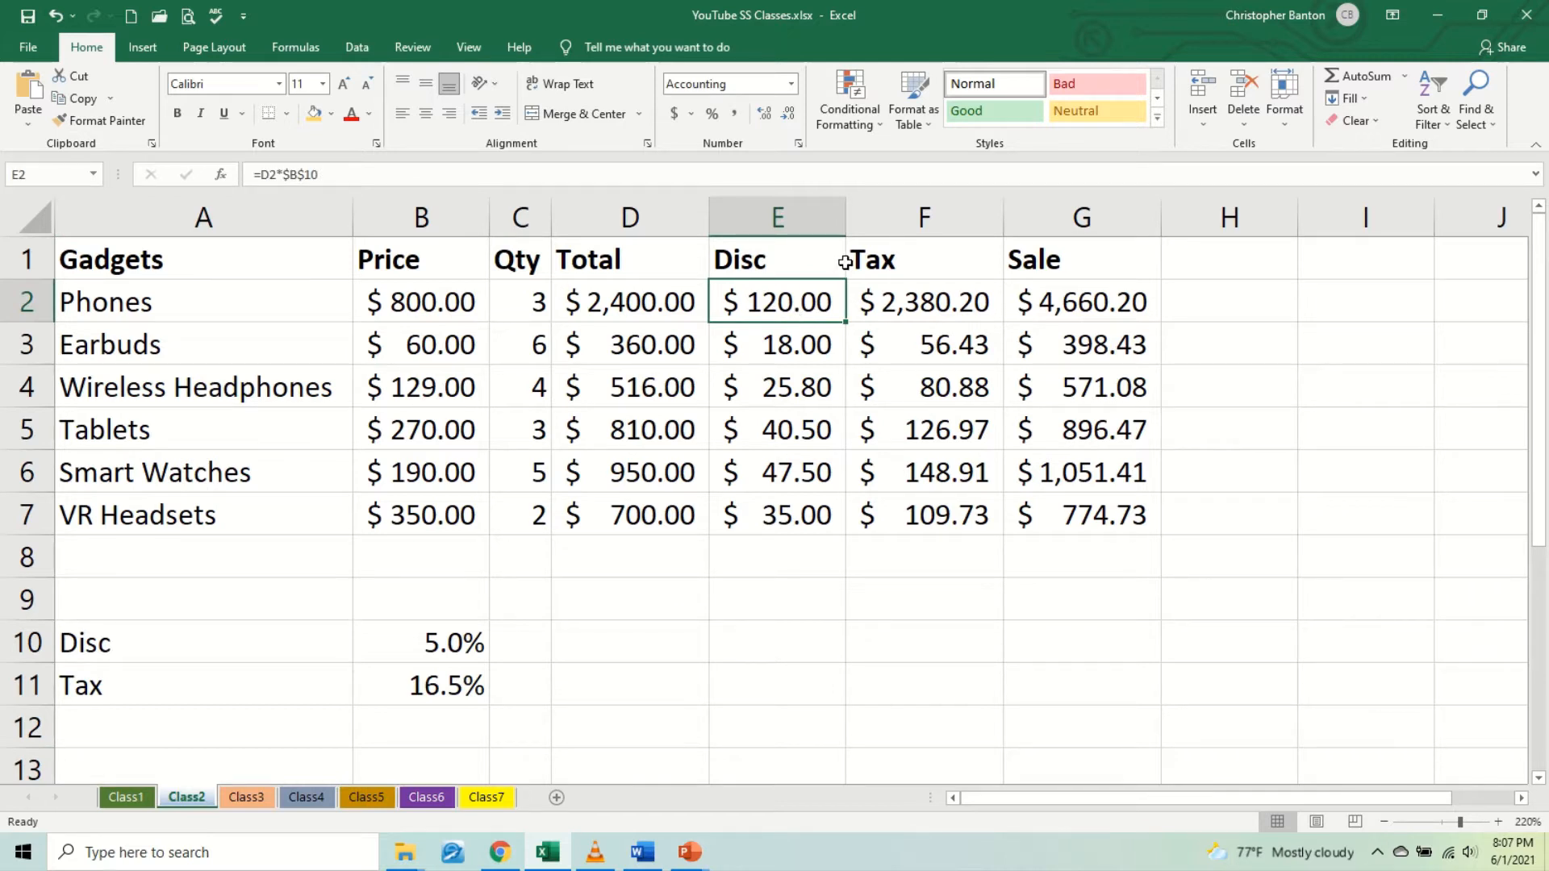
pyautogui.moveTo(845, 218); pyautogui.dragTo(1100, 230)
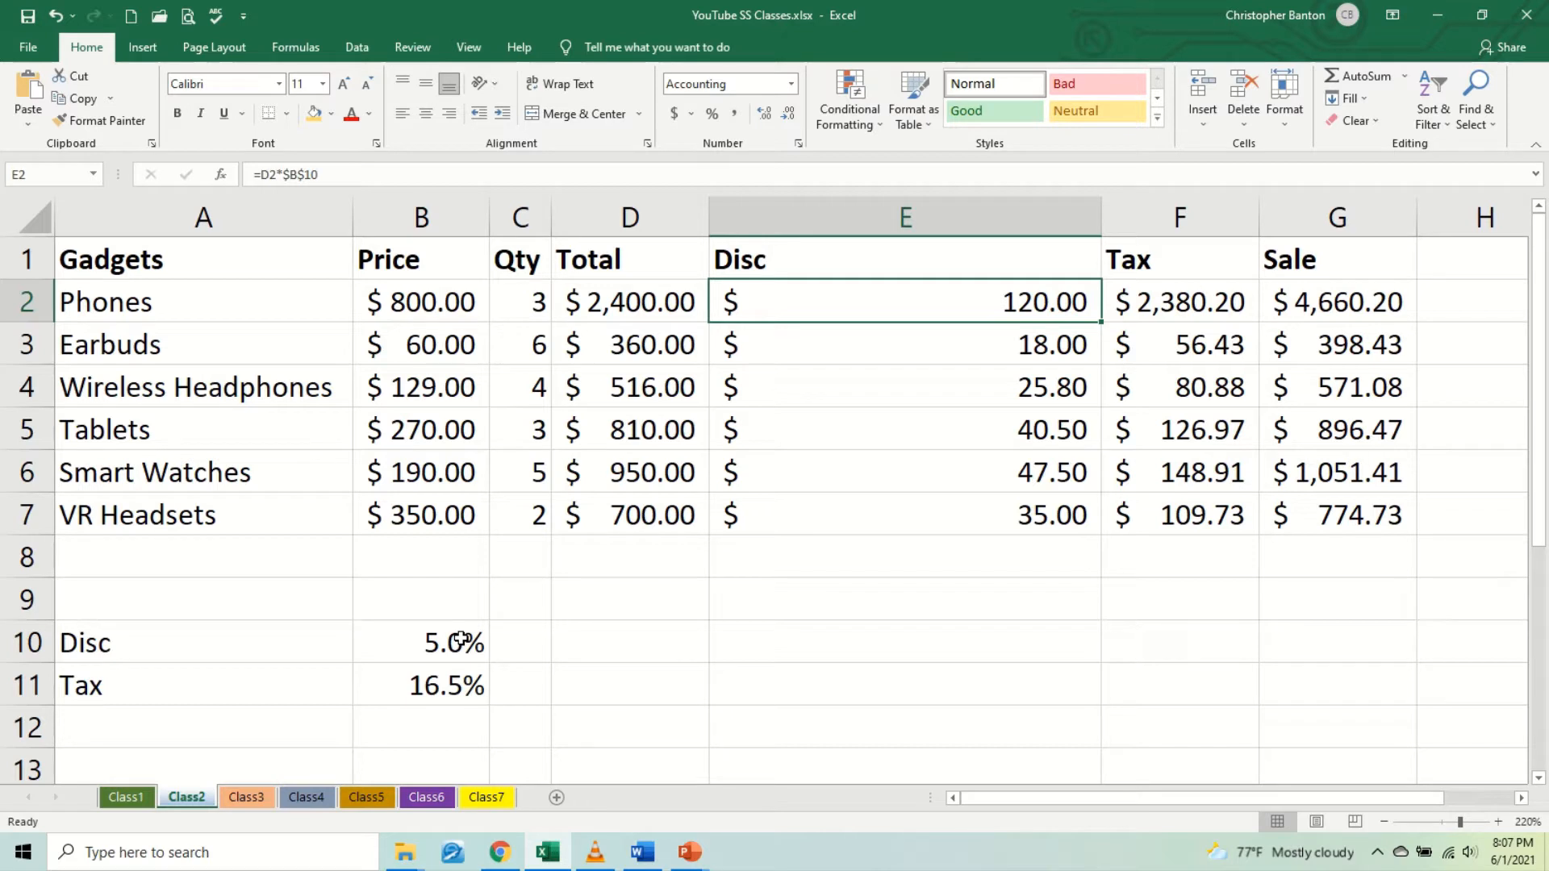
# Step: Begin an IF formula in the Phones discount cell E2 with the logical test D2>=500
pyautogui.write('=')
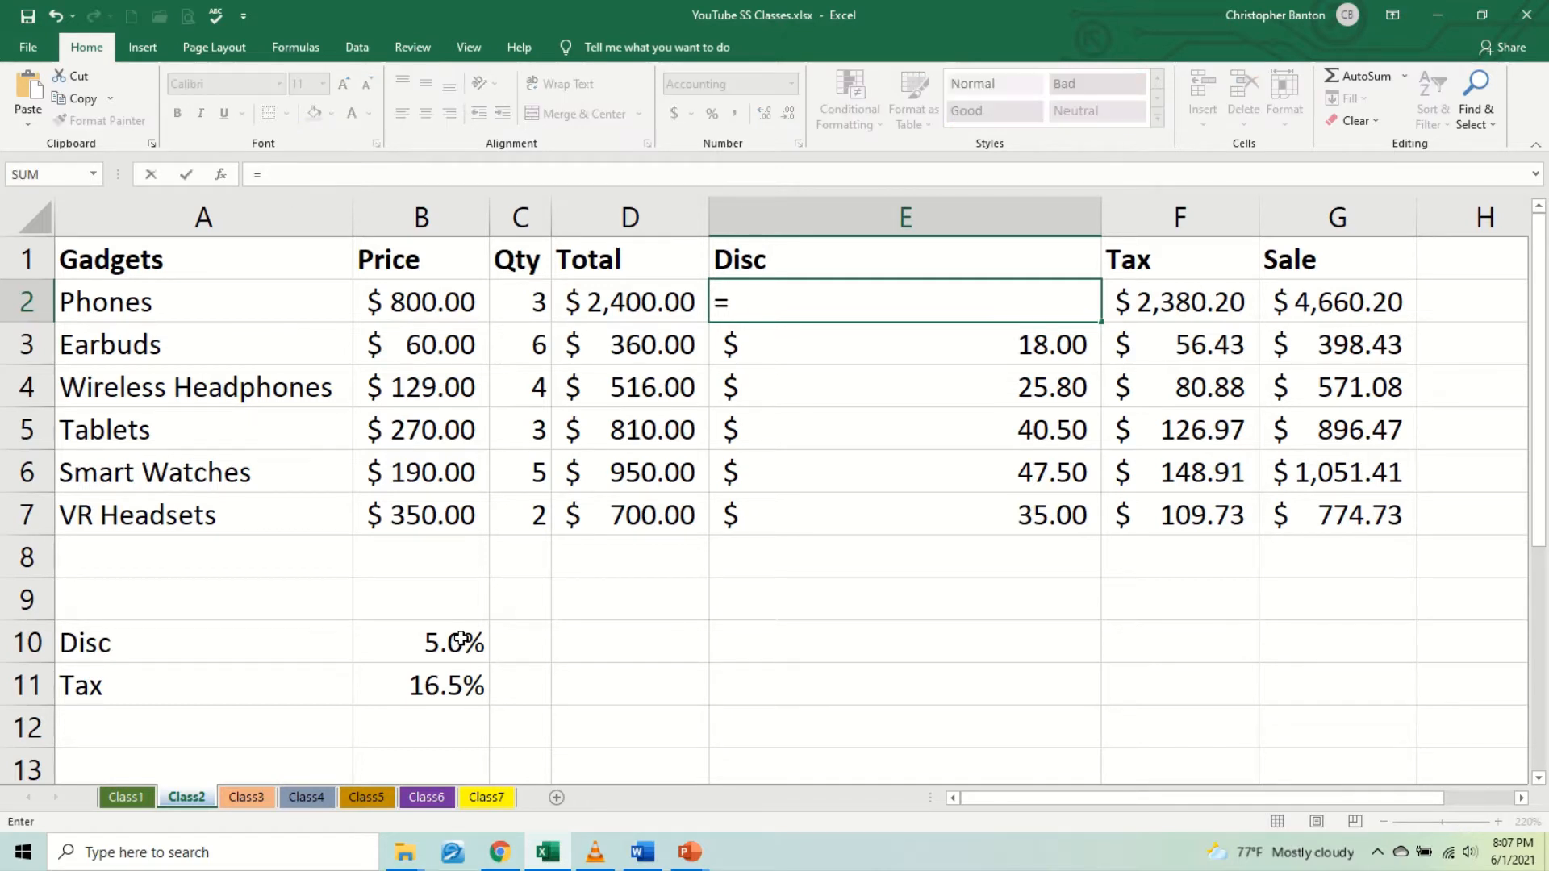
pyautogui.write('IF')
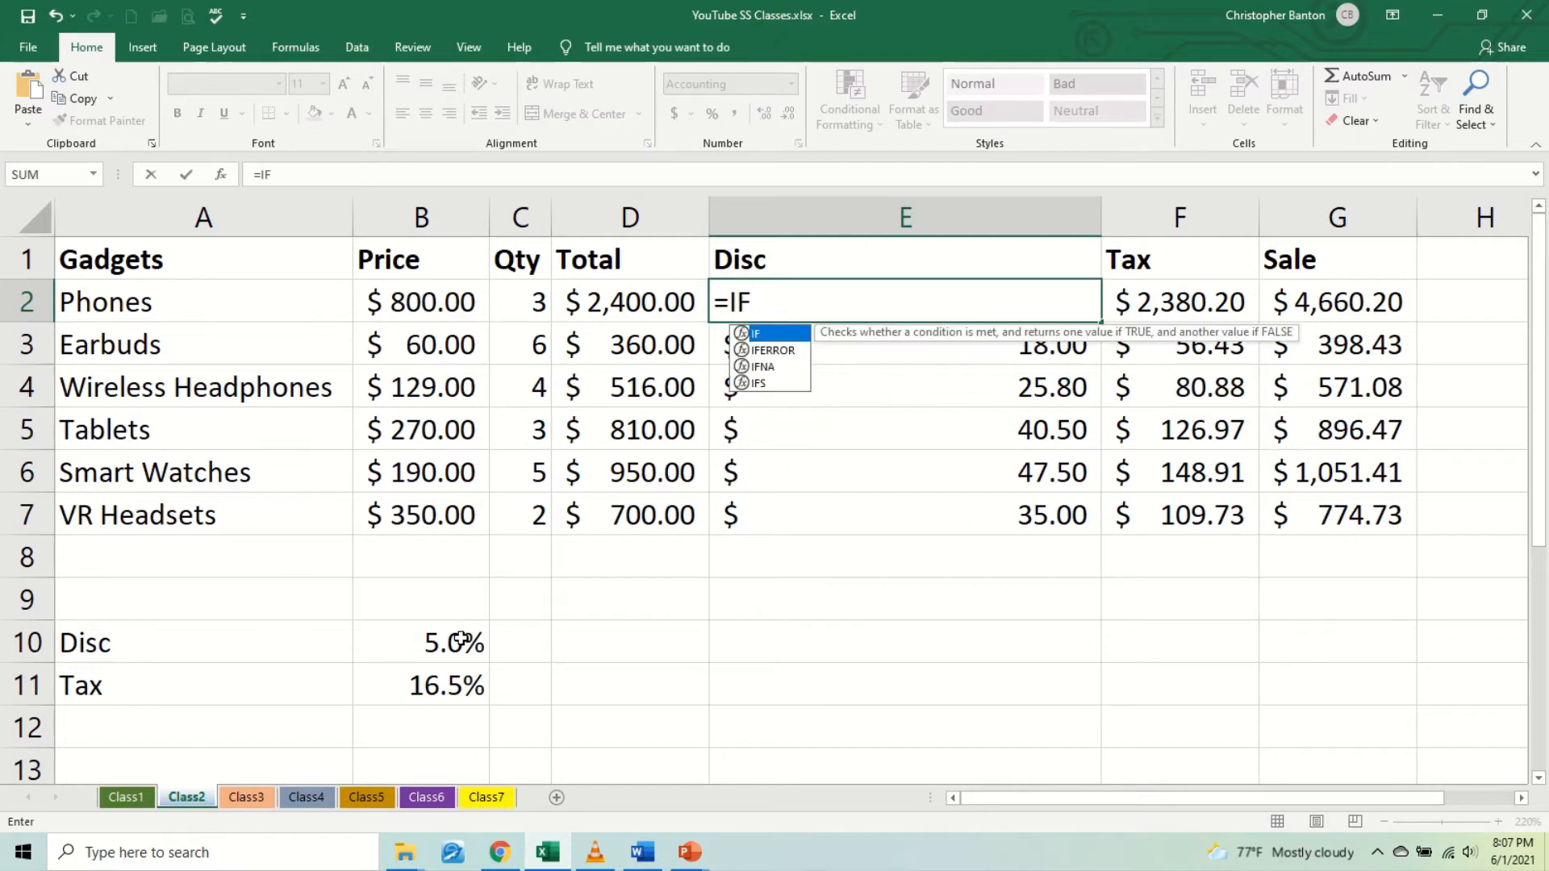
pyautogui.write('(')
pyautogui.scroll(-3, 428, 605)
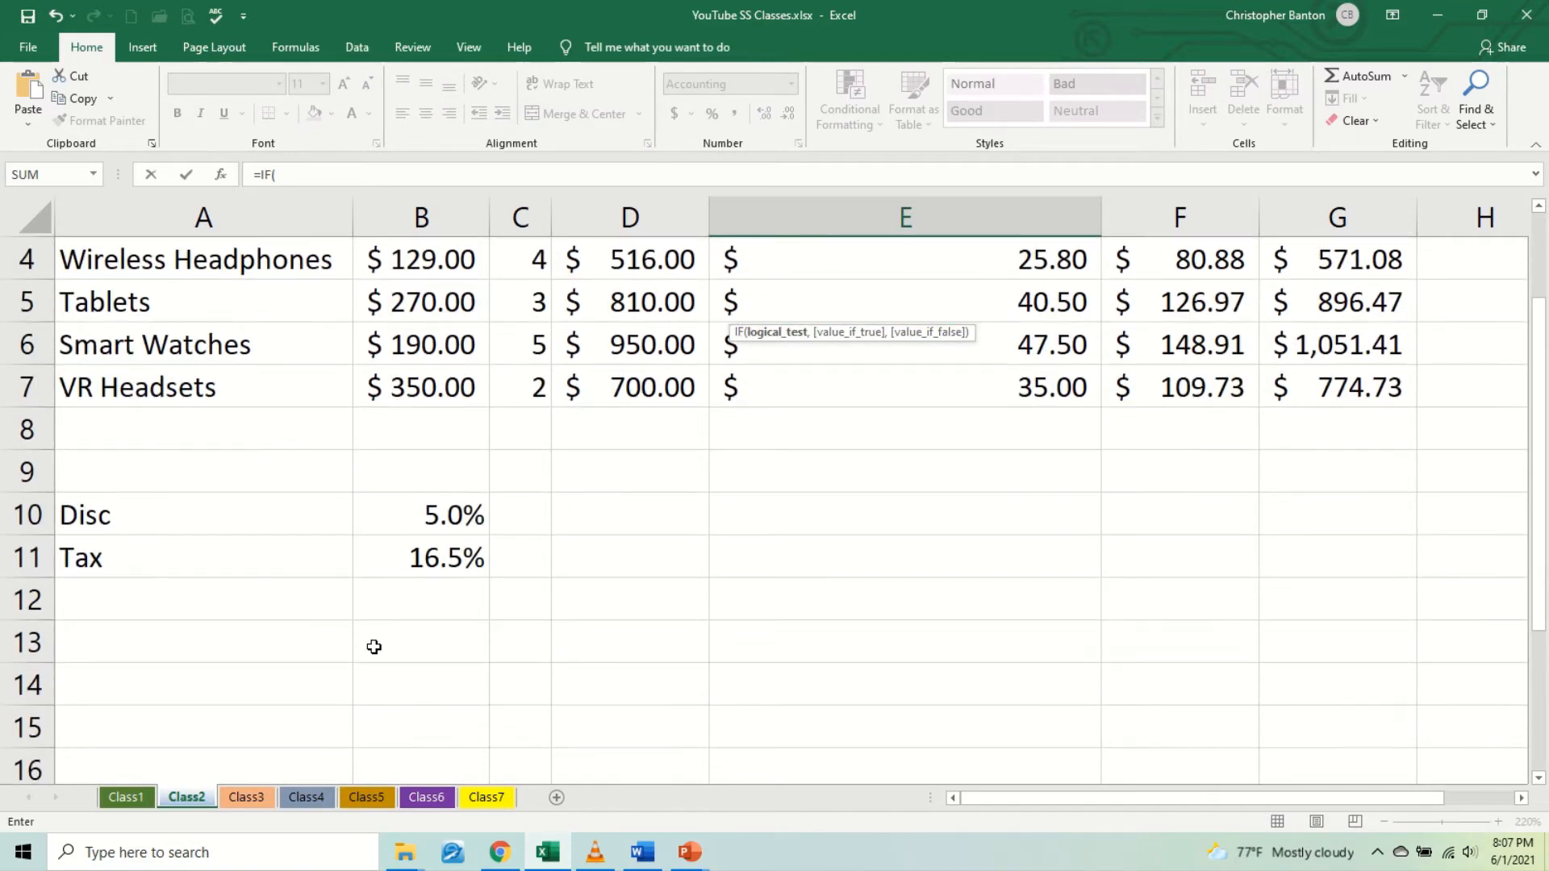
pyautogui.scroll(-2, 374, 647)
pyautogui.scroll(5, 374, 647)
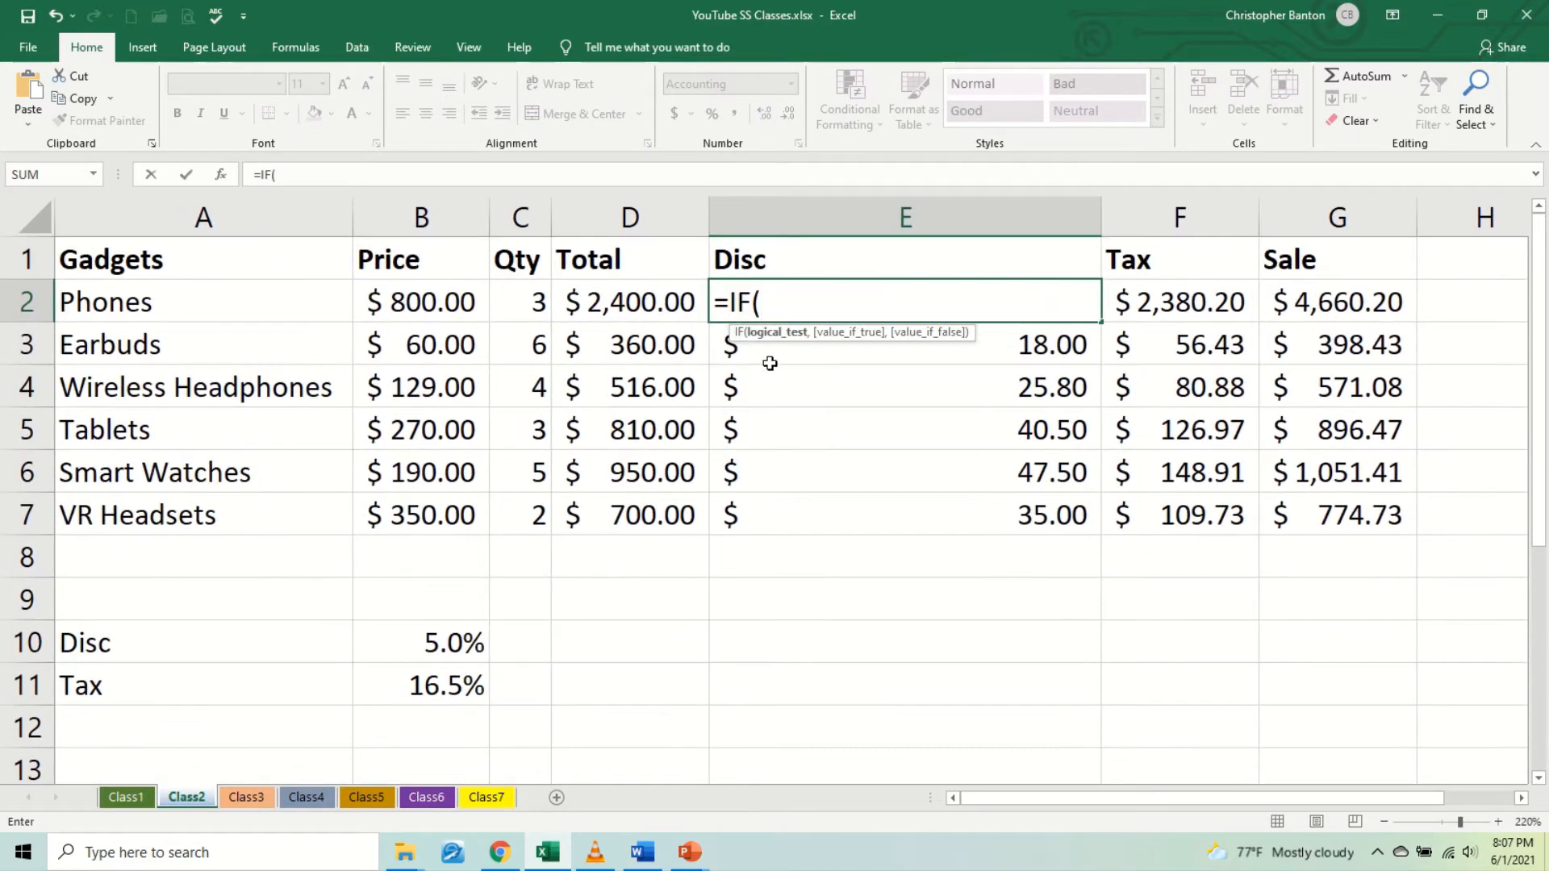
pyautogui.click(598, 299)
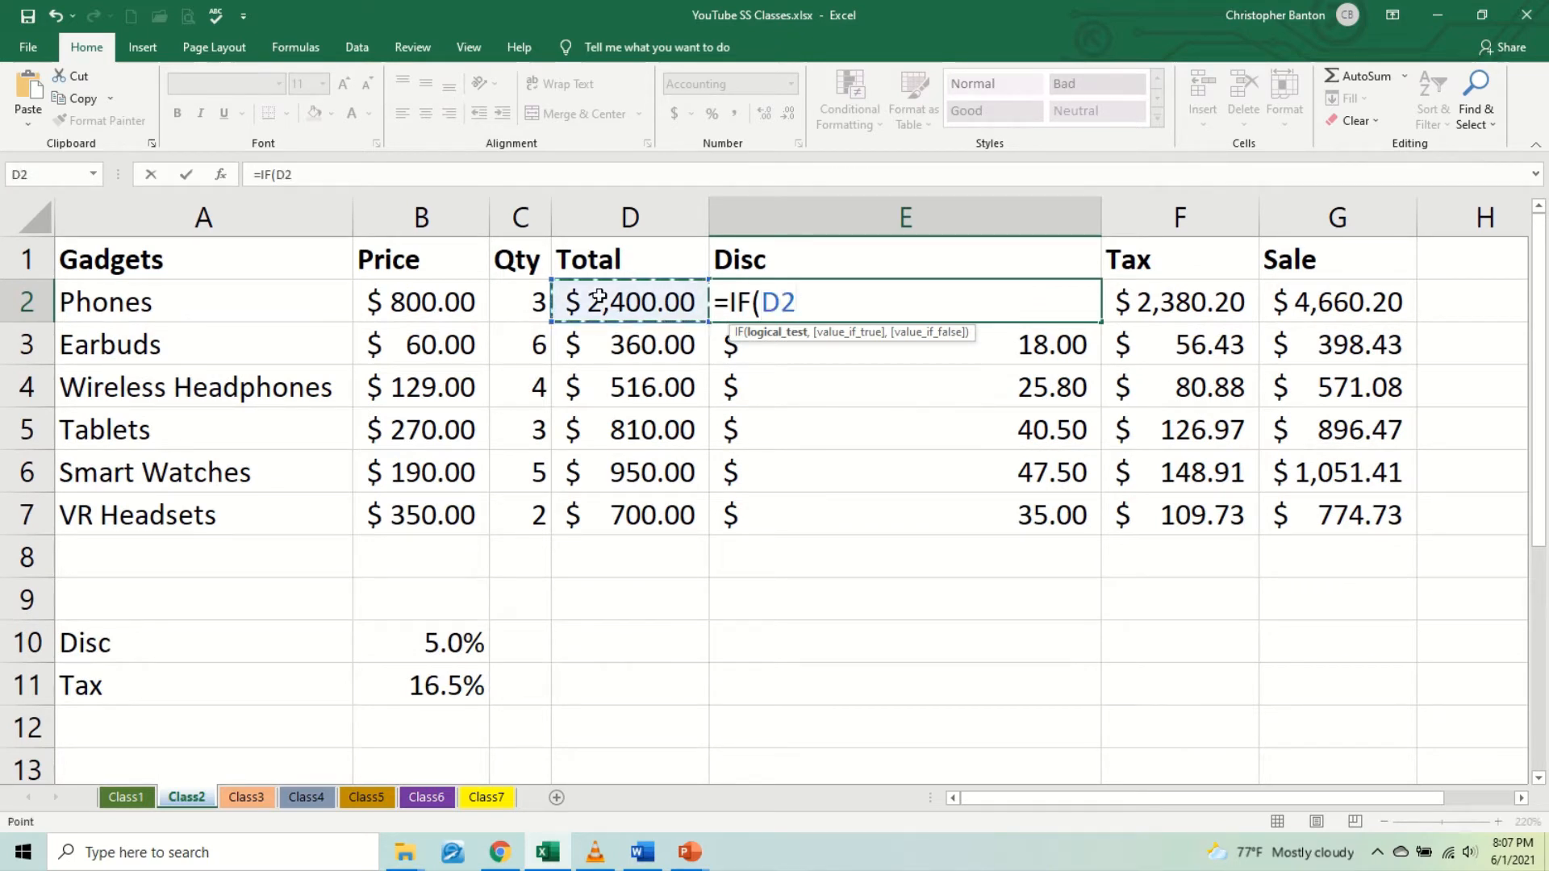
pyautogui.write('>=500')
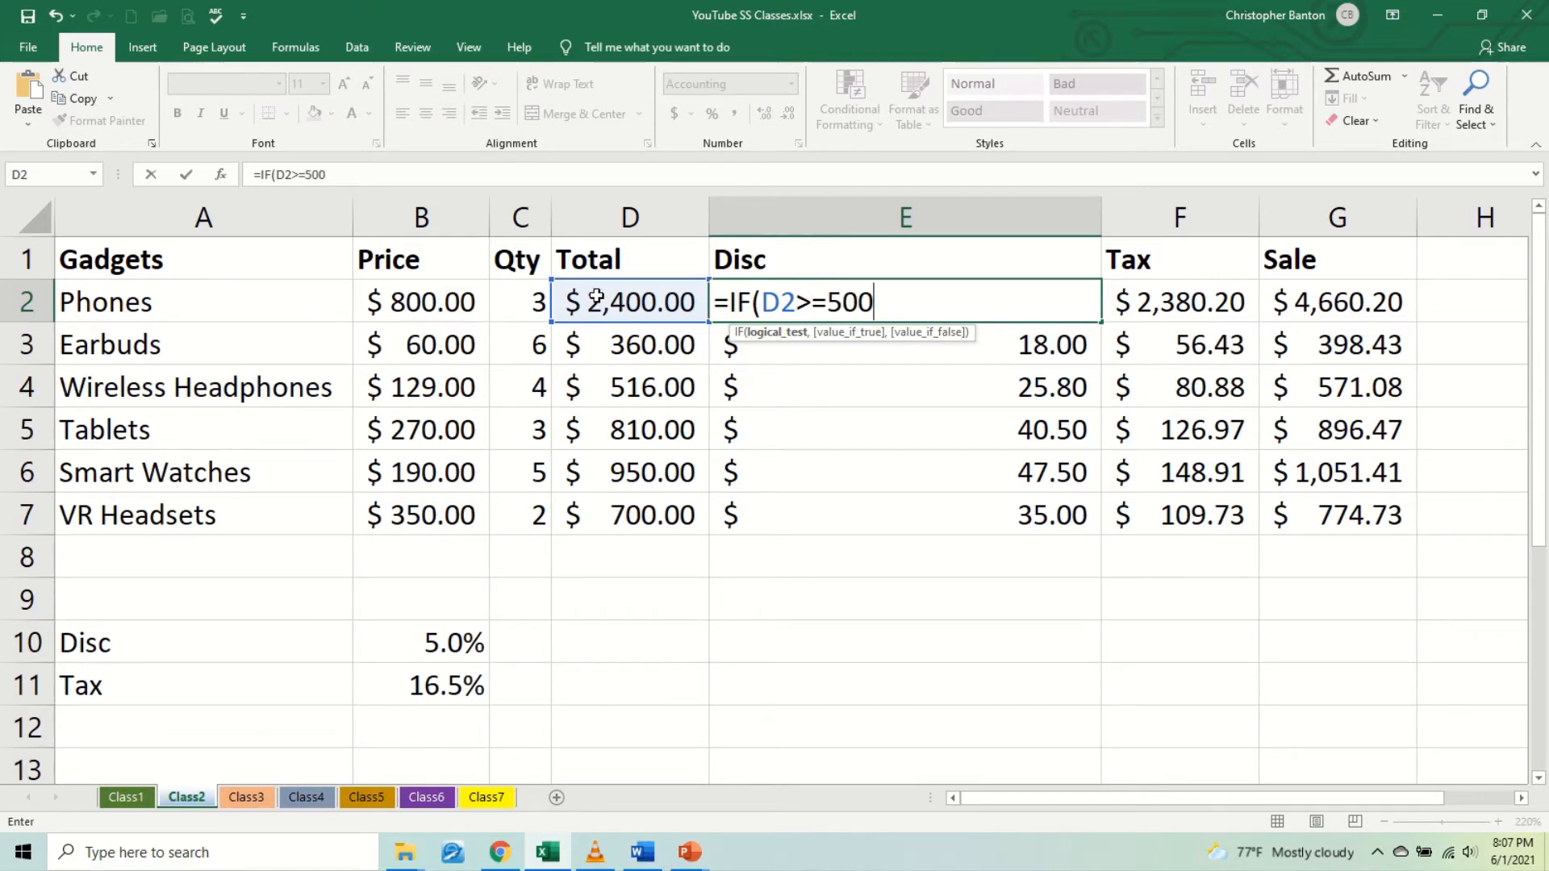
# Step: Complete the E2 IF formula with D2*$B$10 as the value if true and 0 if false, and enter it
pyautogui.write(',')
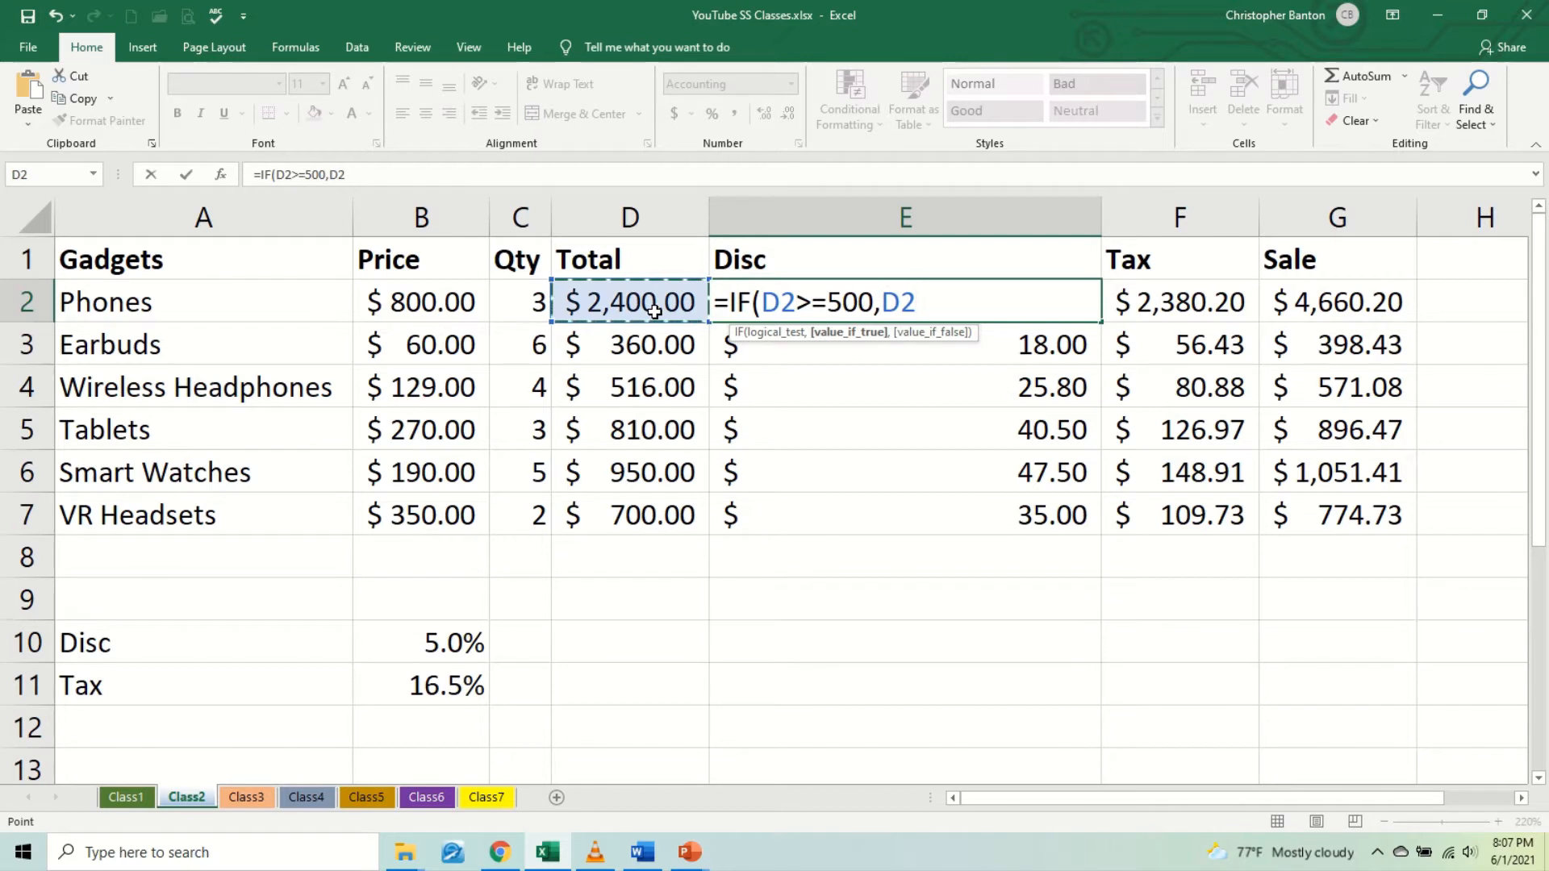
pyautogui.write('*')
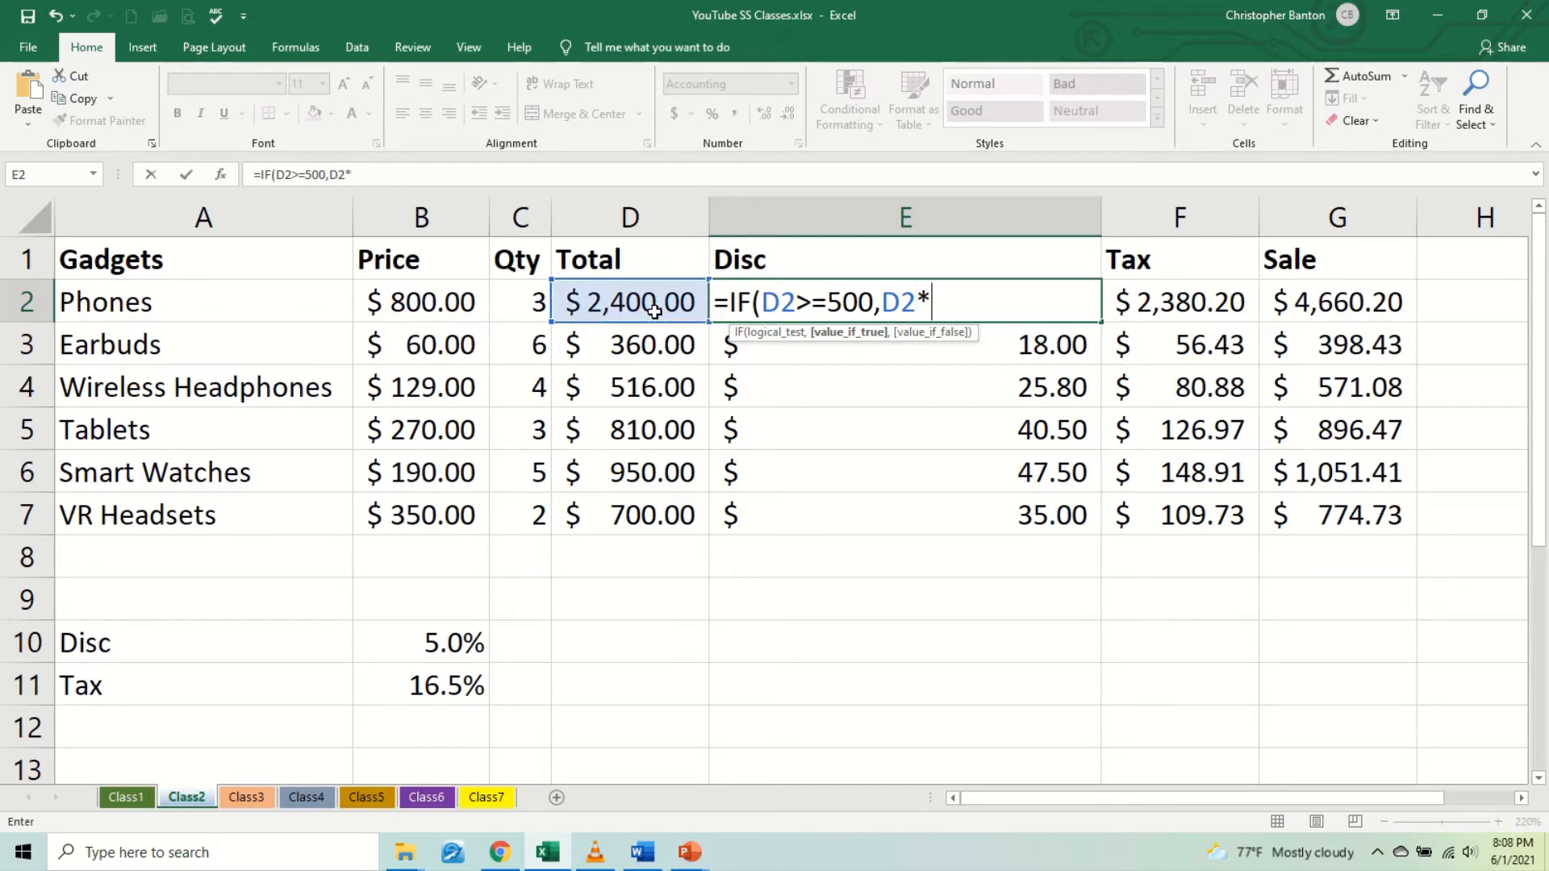
pyautogui.click(446, 637)
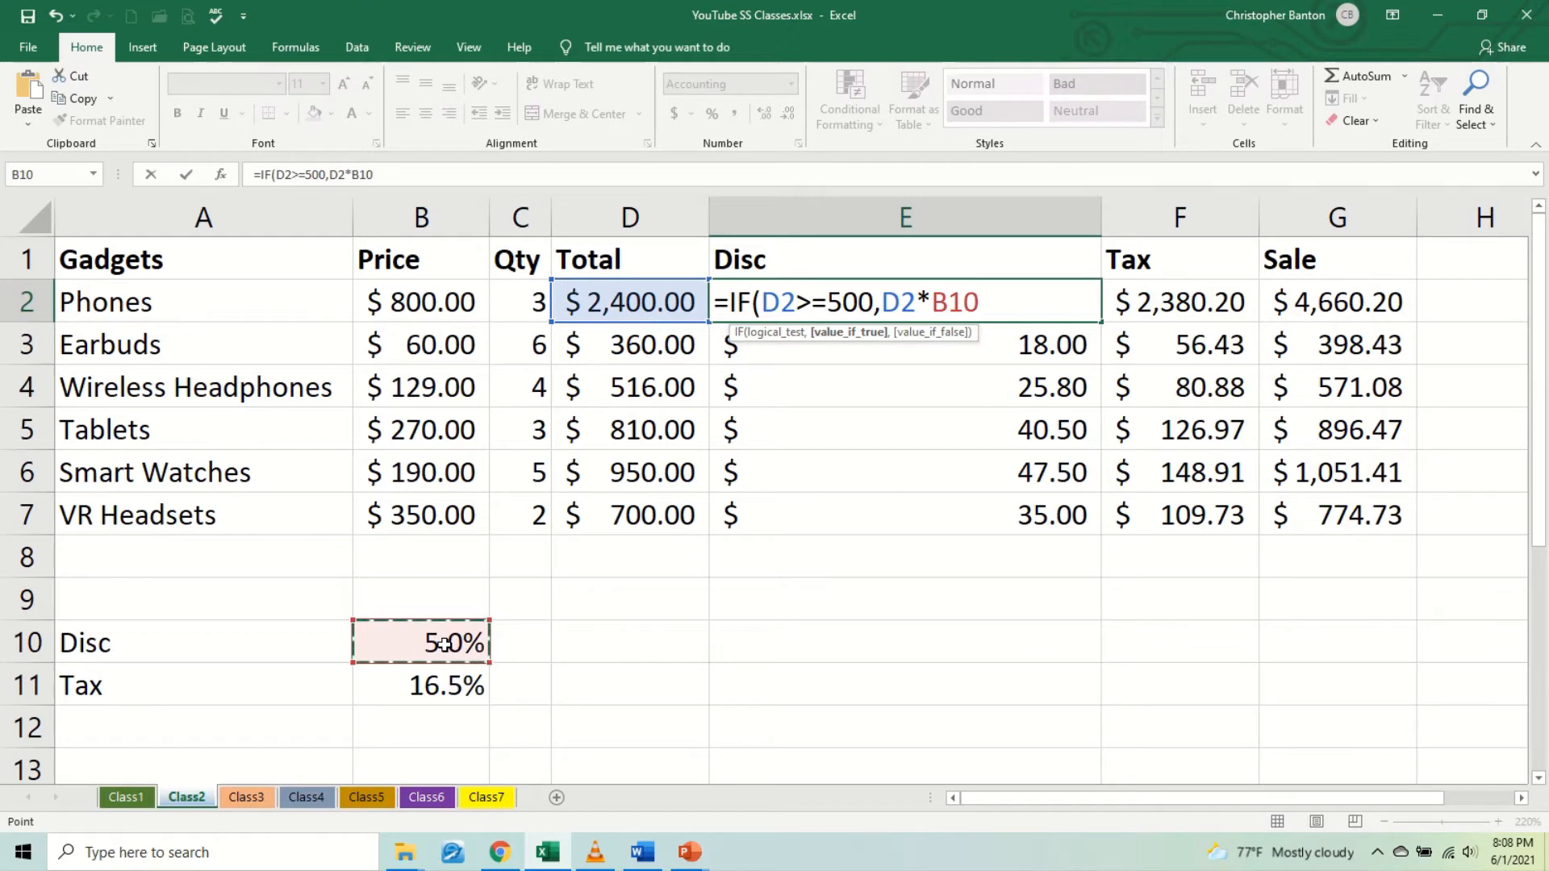
pyautogui.press('F4')
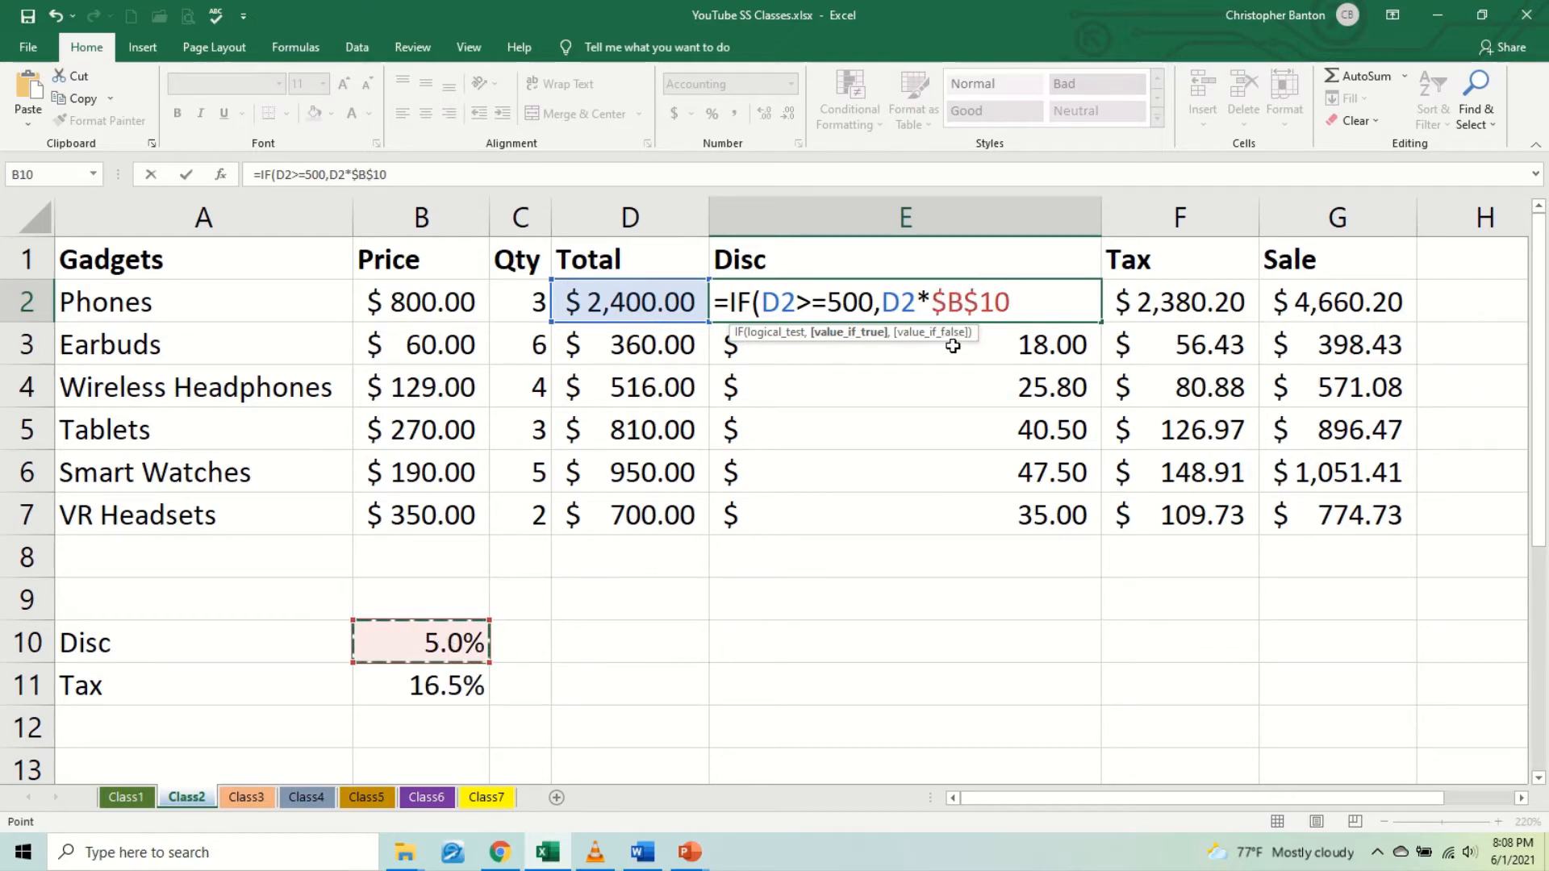
pyautogui.write(',')
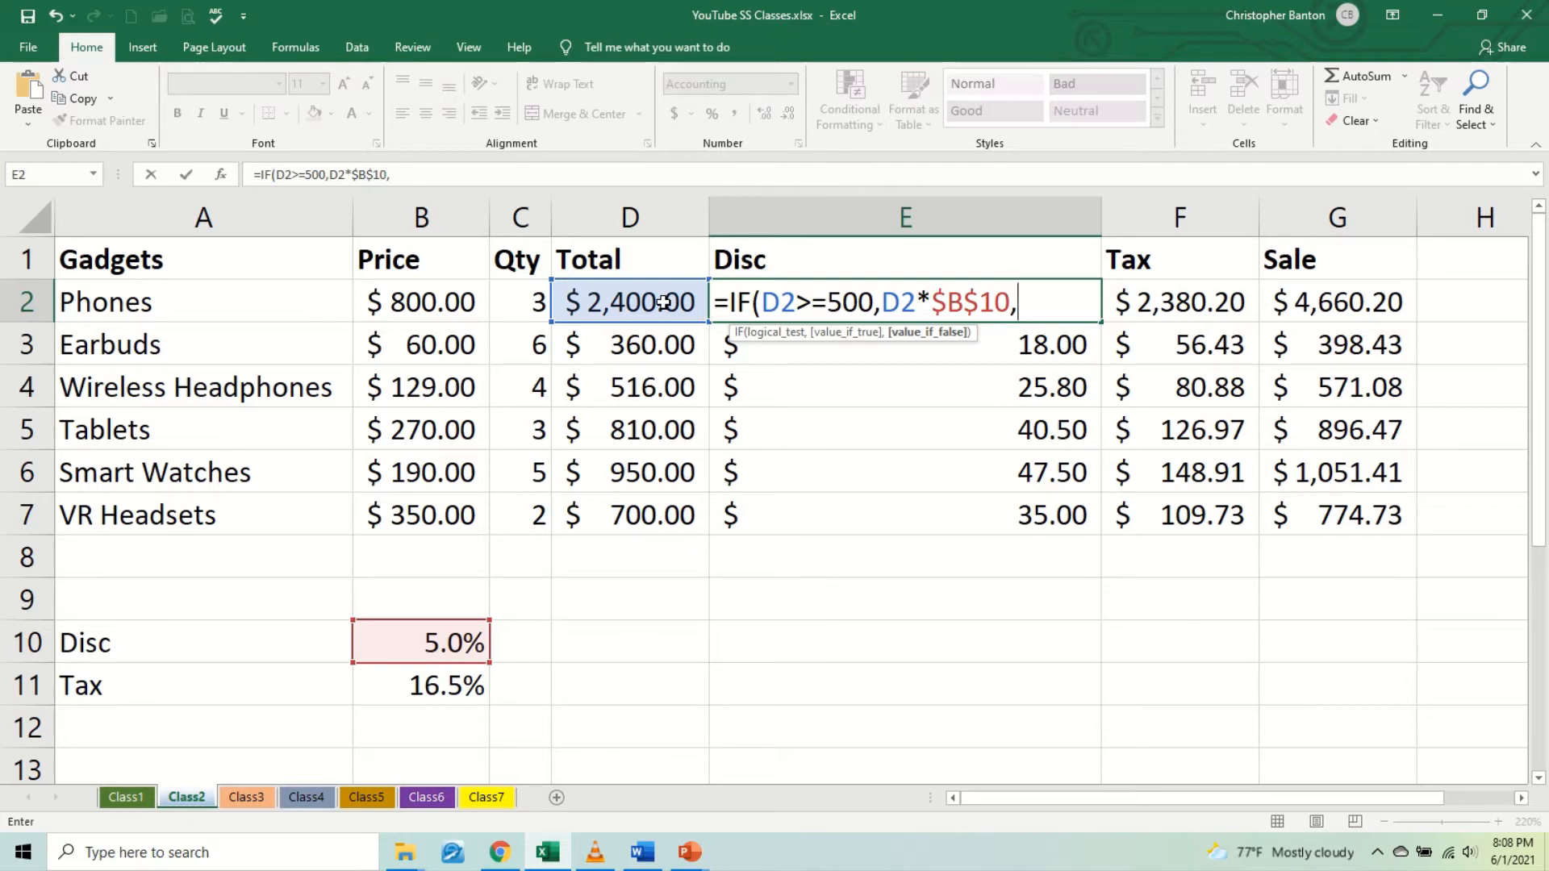
pyautogui.write('0)')
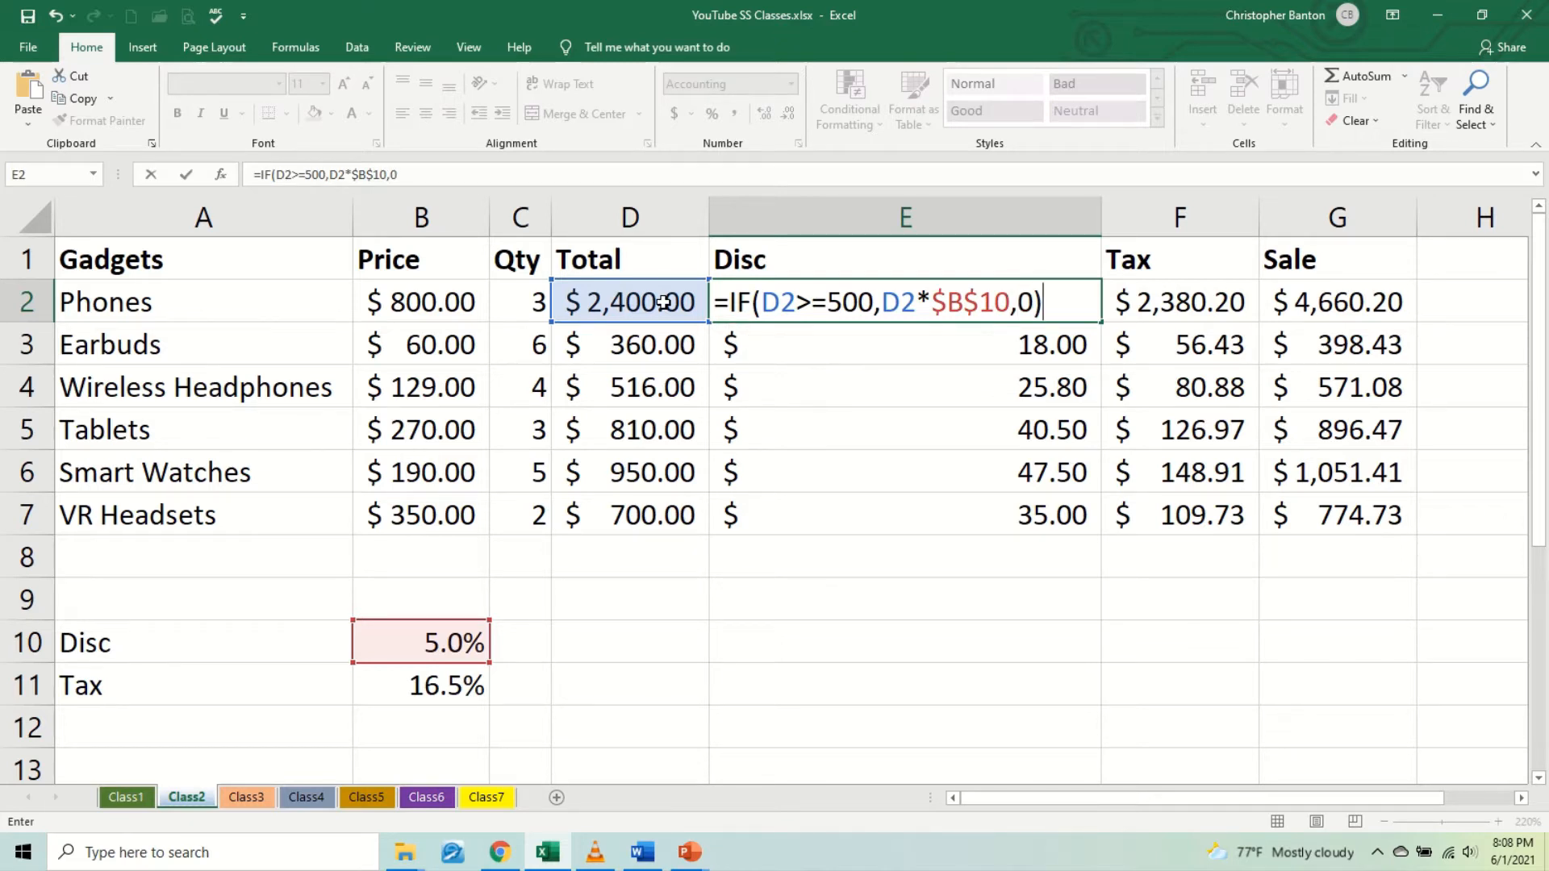
pyautogui.press('Return')
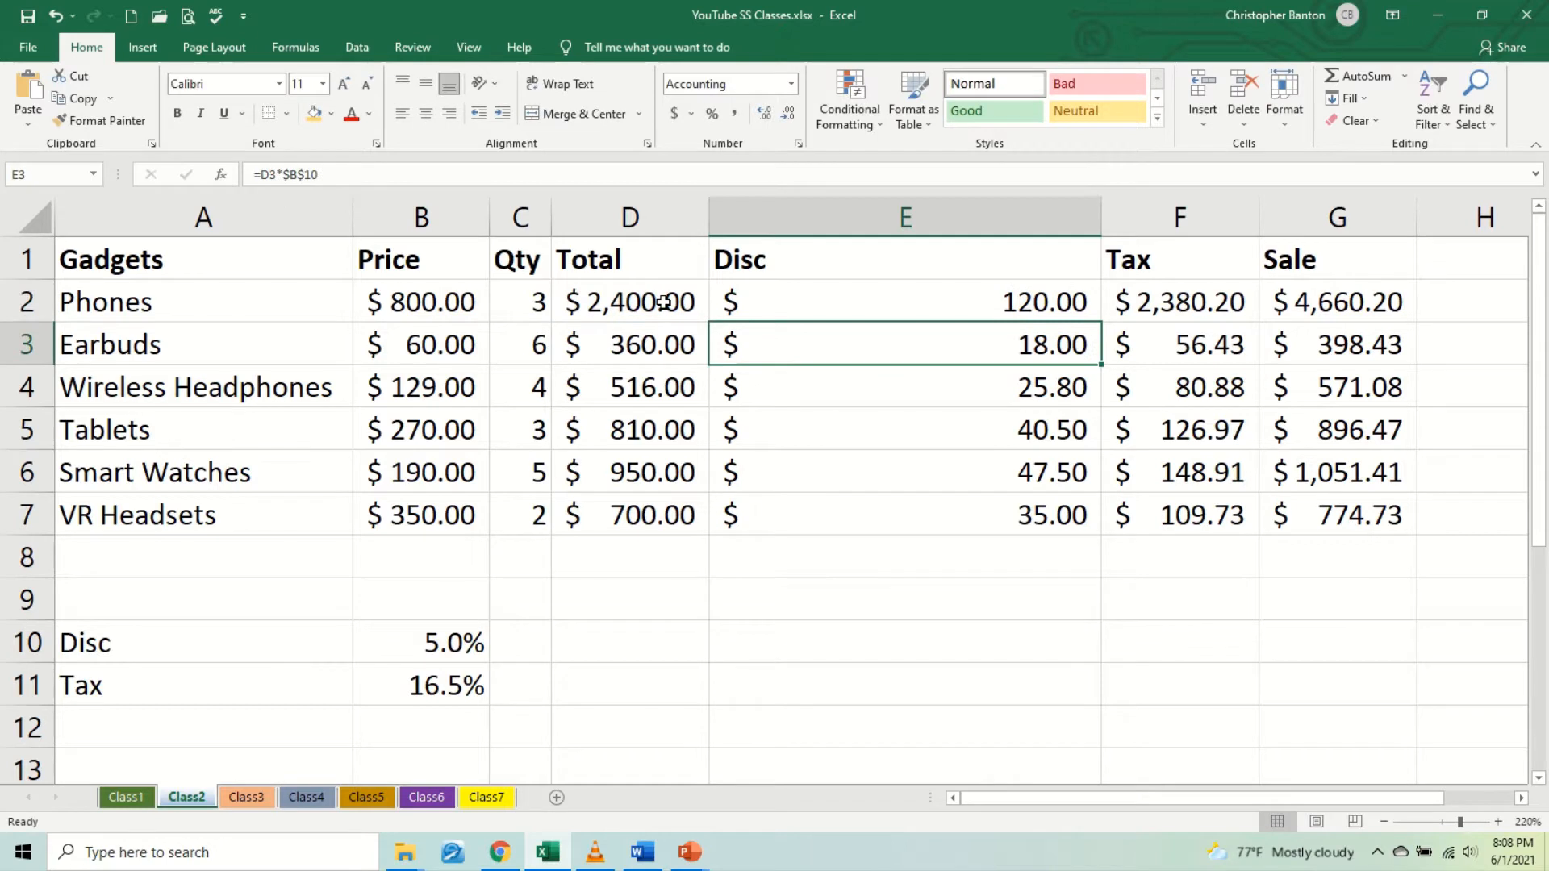
# Step: Copy the discount IF formula from E2 down through E7 and review the Earbuds formula in E3
pyautogui.click(894, 309)
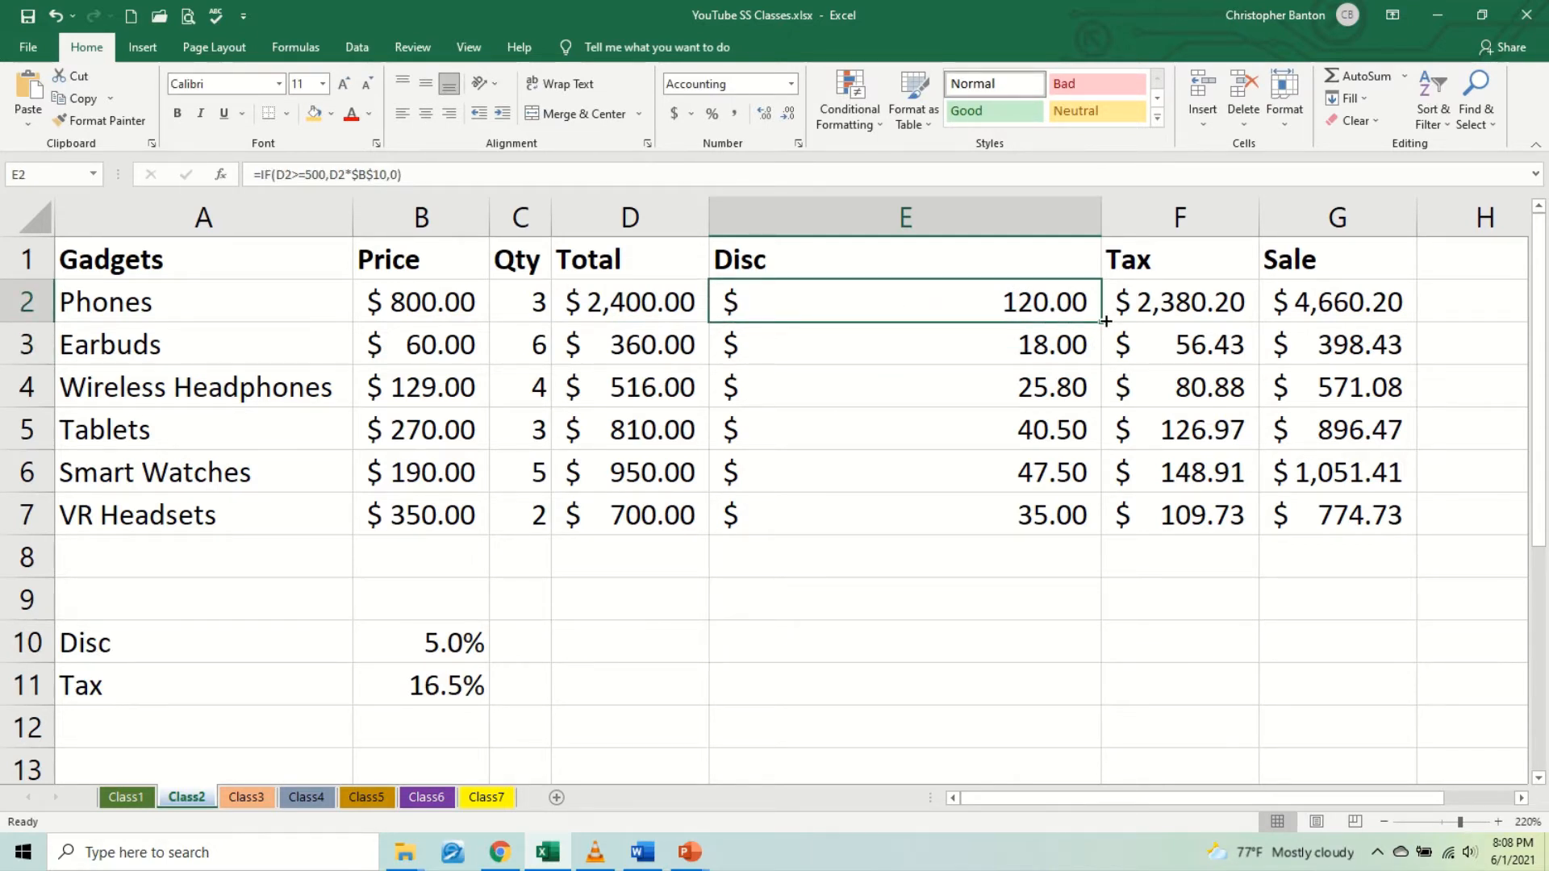
pyautogui.moveTo(1105, 322); pyautogui.dragTo(1086, 518)
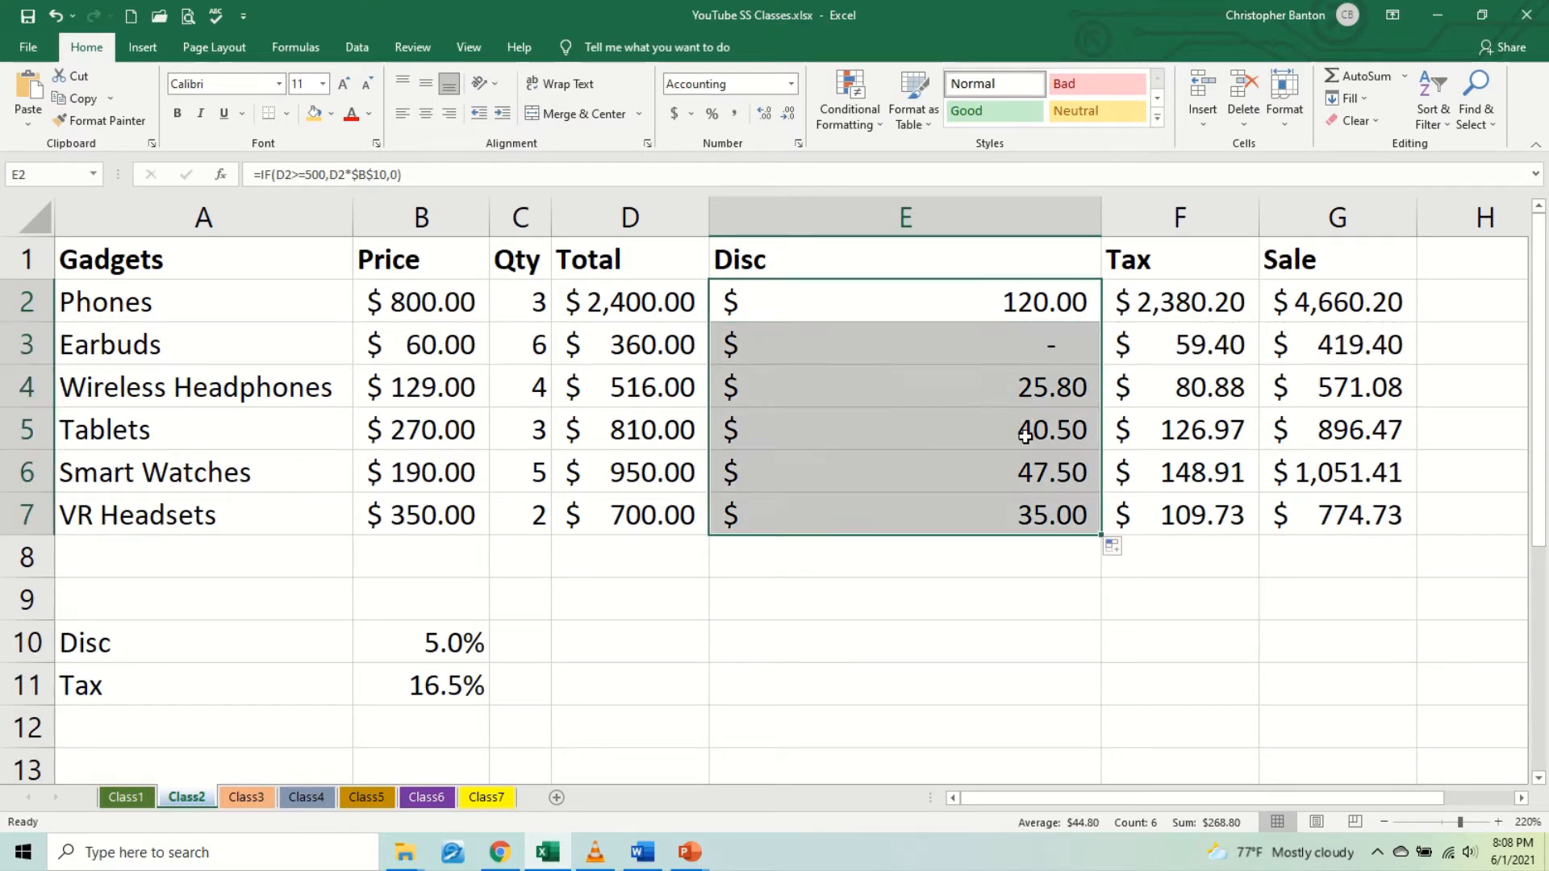
pyautogui.click(1001, 361)
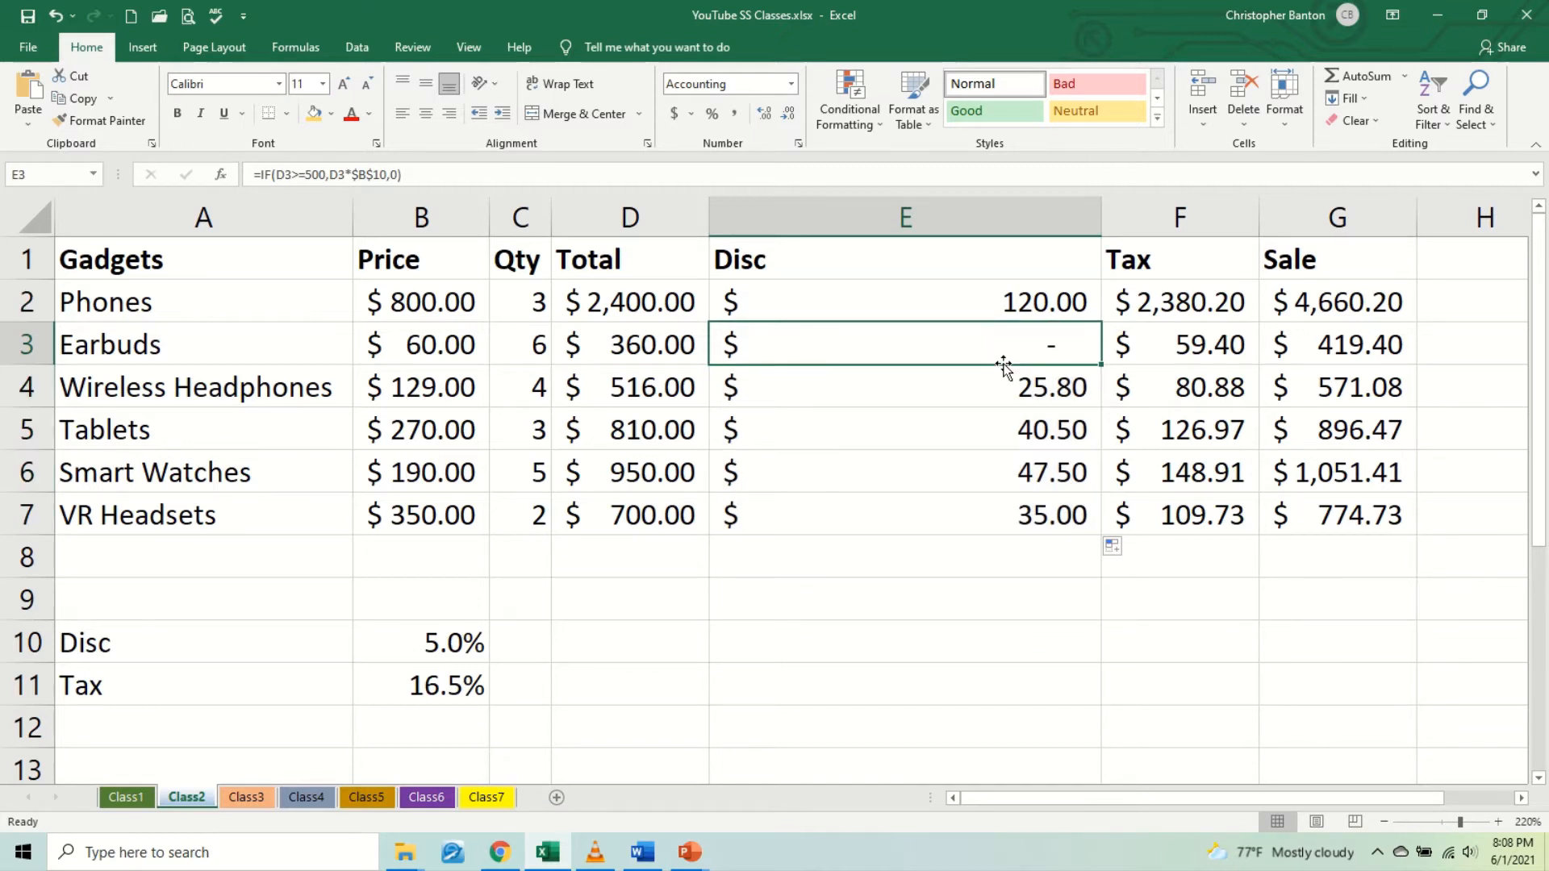
# Step: Change the discount threshold in the E2 formula to 800 and copy the formula down through E7
pyautogui.doubleClick(1041, 304)
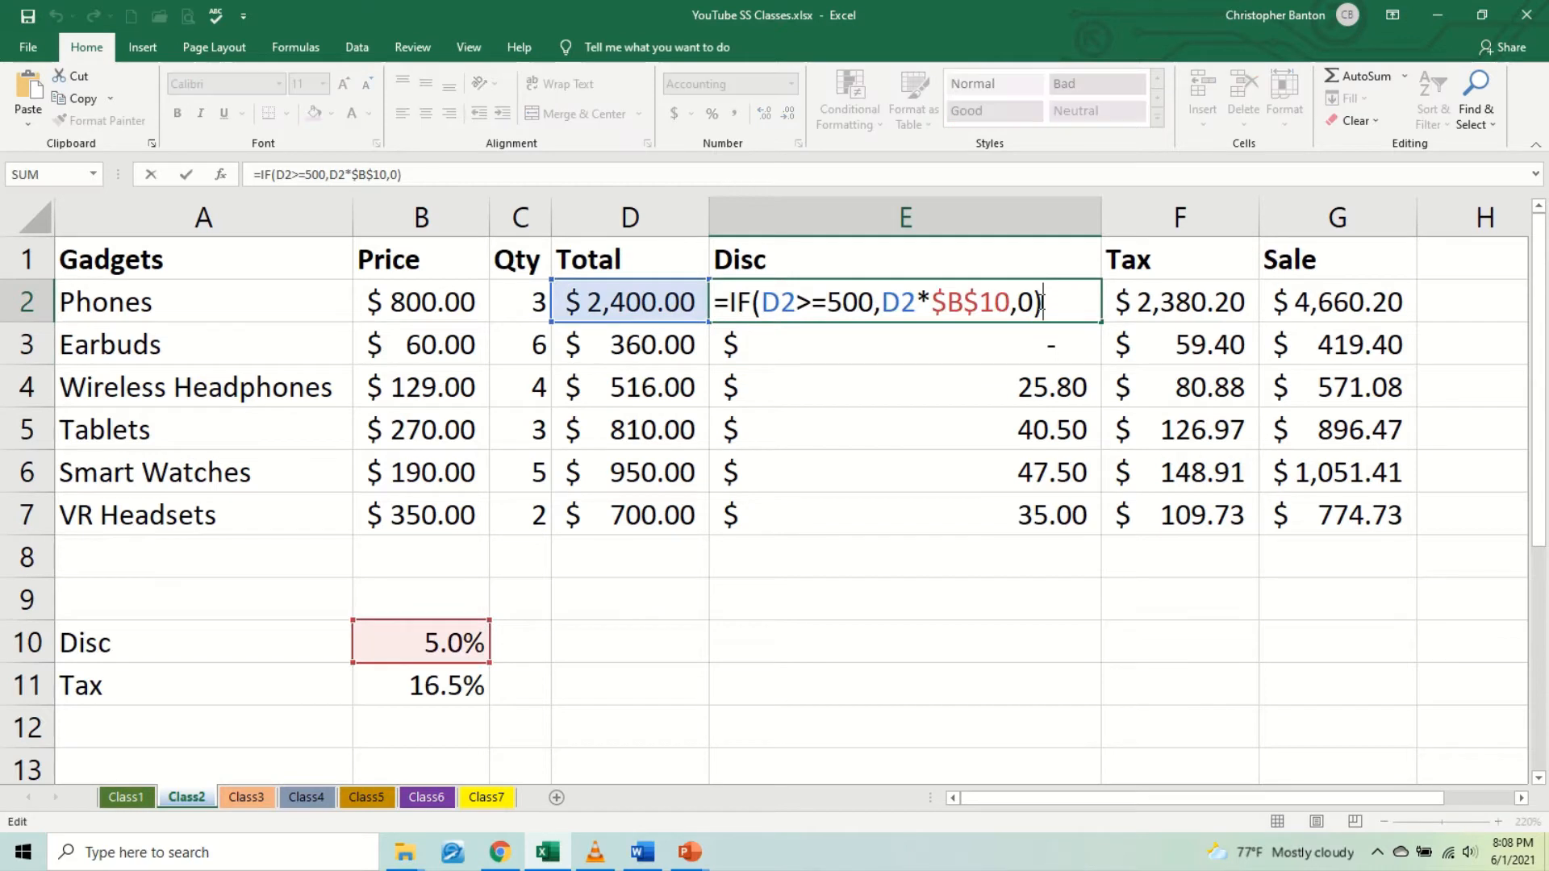
pyautogui.click(842, 304)
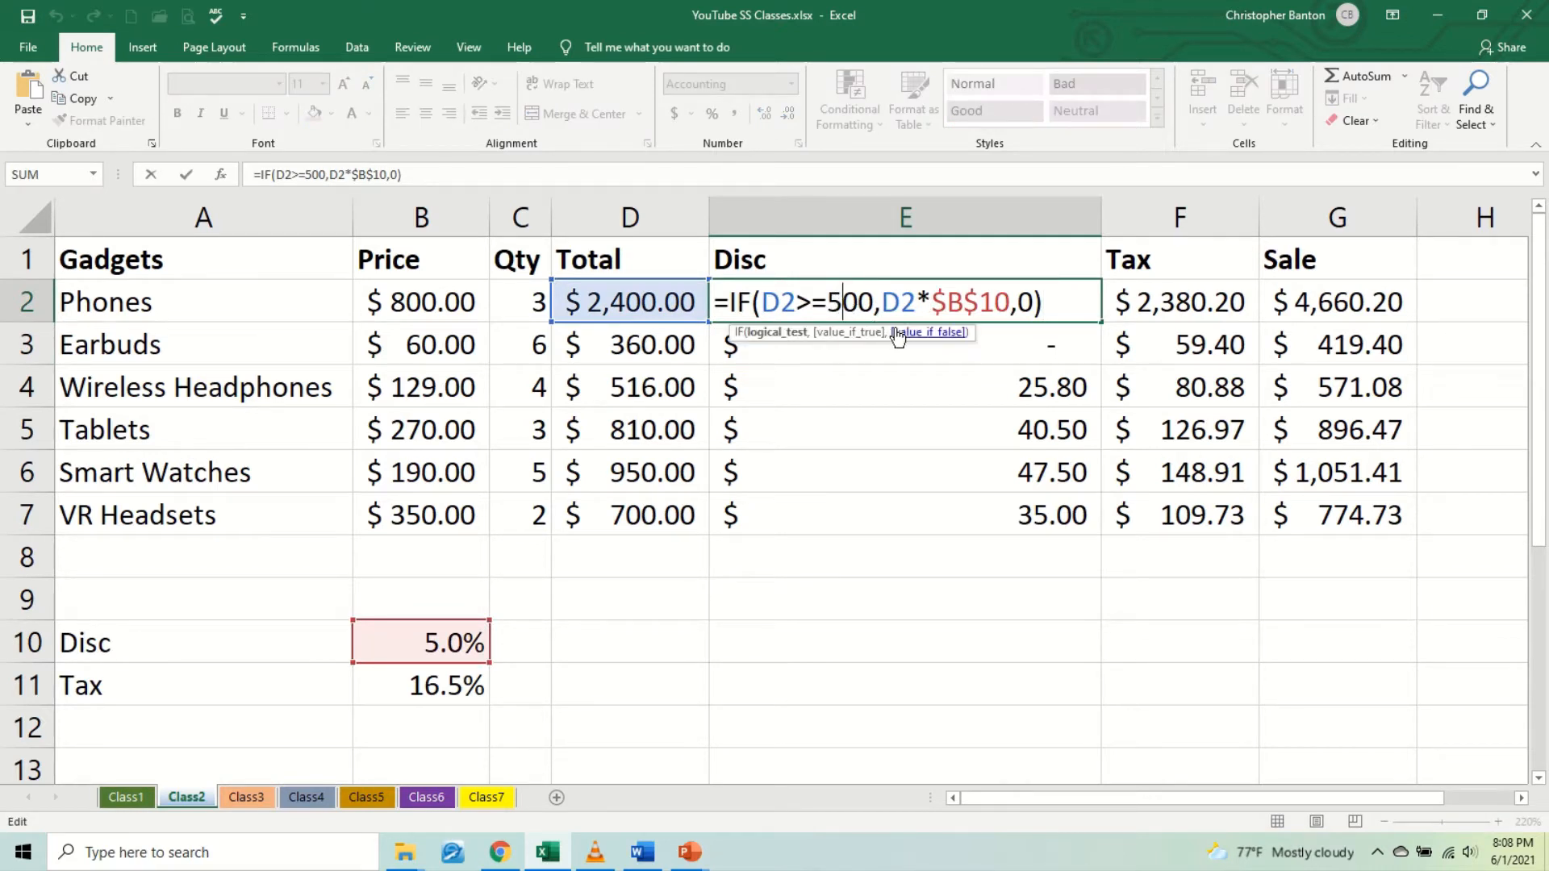
pyautogui.press('BackSpace')
pyautogui.write('8')
pyautogui.press('Return')
pyautogui.click(979, 311)
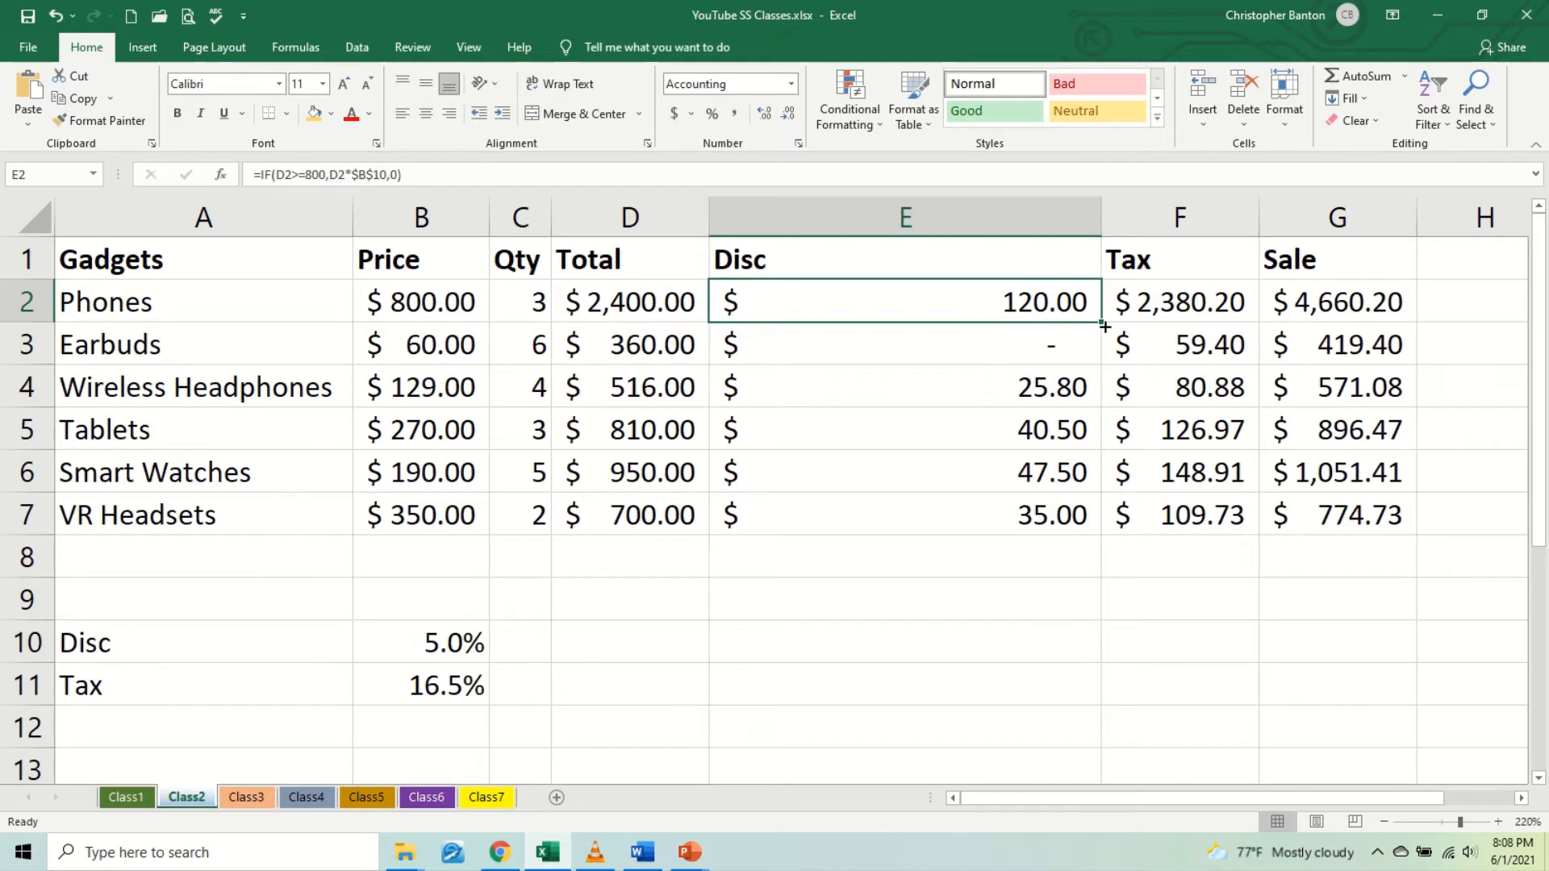
pyautogui.moveTo(1103, 325); pyautogui.dragTo(1082, 525)
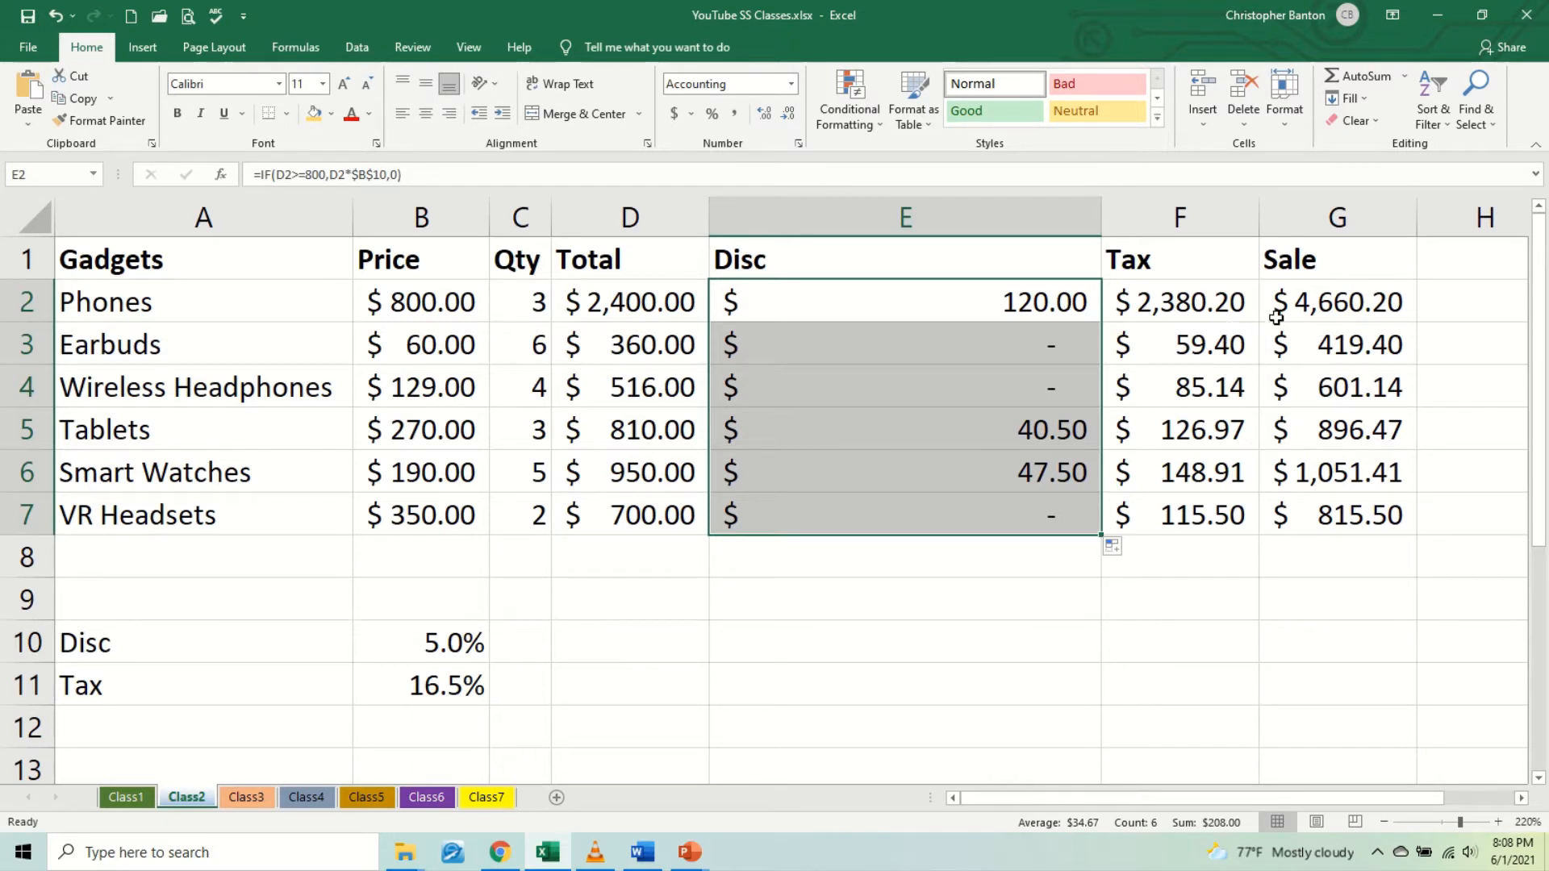
pyautogui.doubleClick(856, 313)
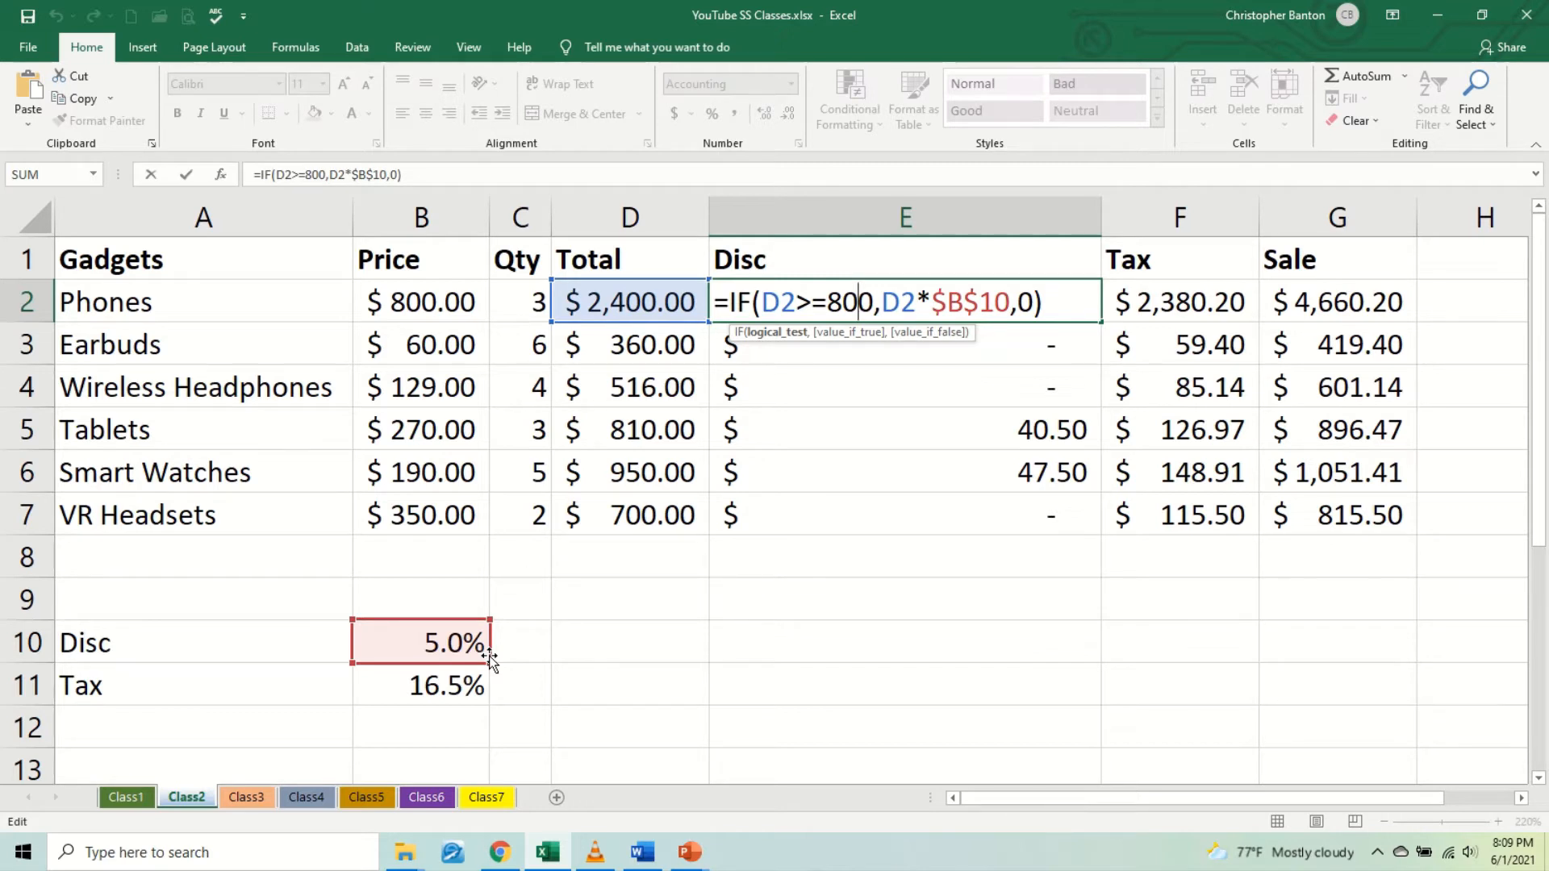
pyautogui.click(179, 599)
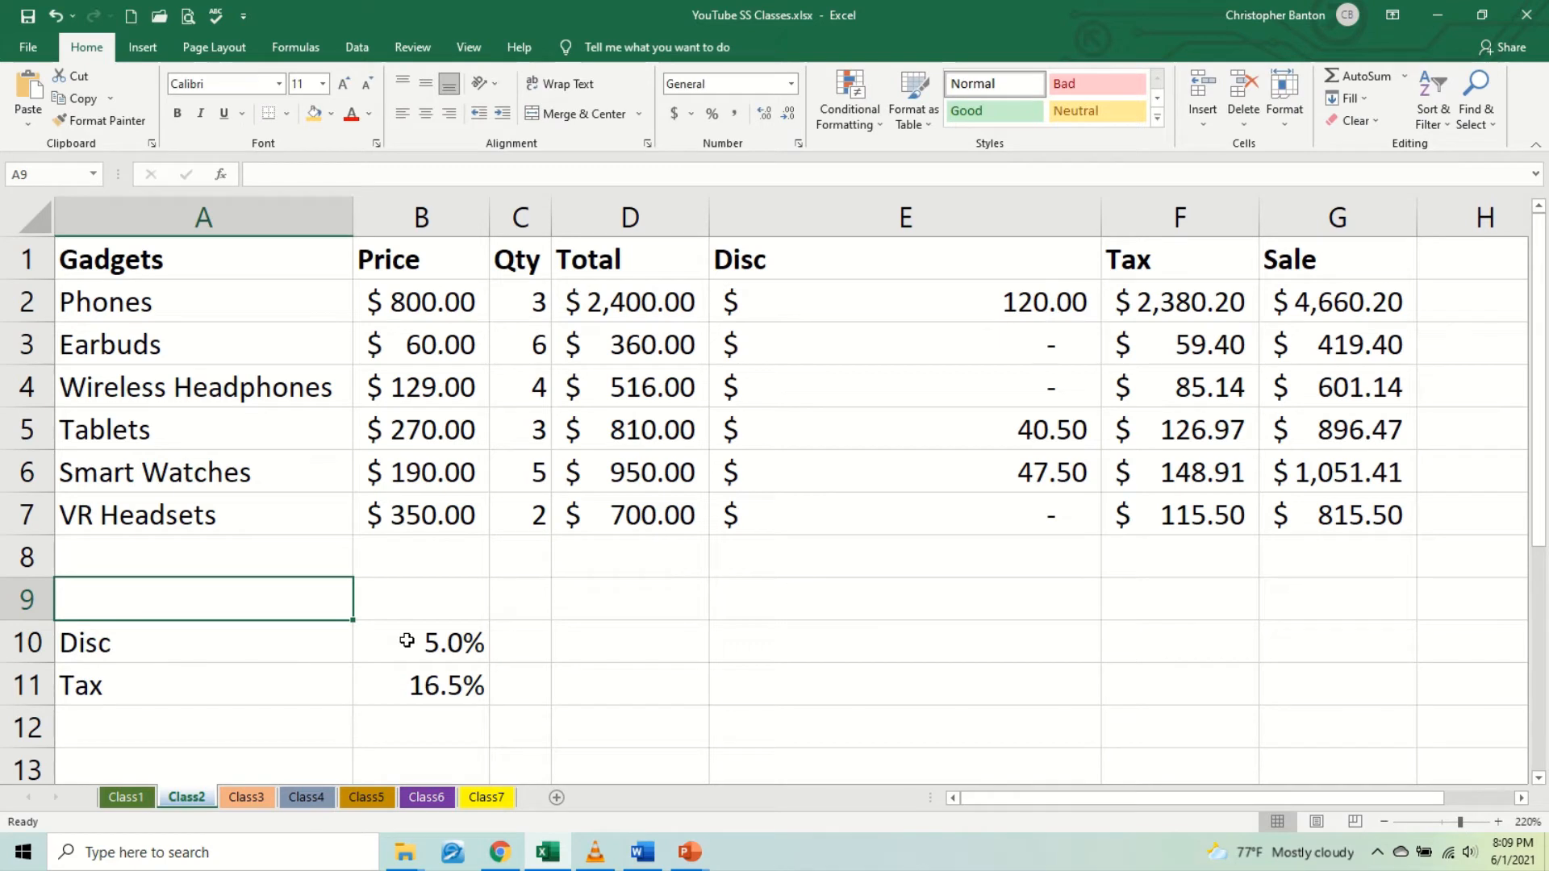
pyautogui.write('DIS')
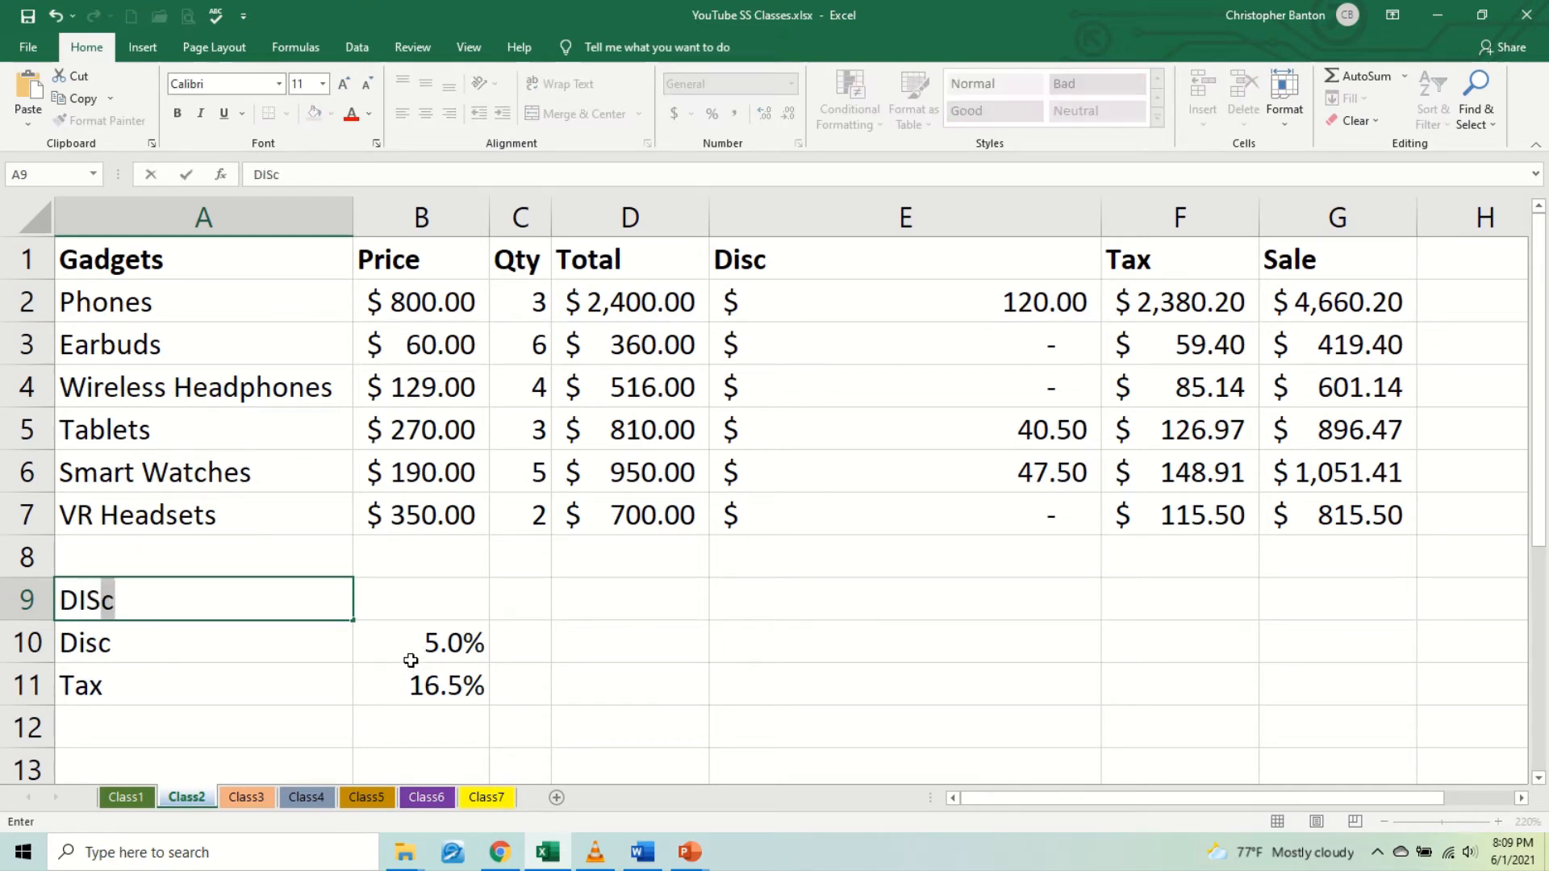
pyautogui.press('BackSpace')
pyautogui.press('BackSpace')
pyautogui.press('BackSpace')
pyautogui.press('BackSpace')
pyautogui.press('capslock')
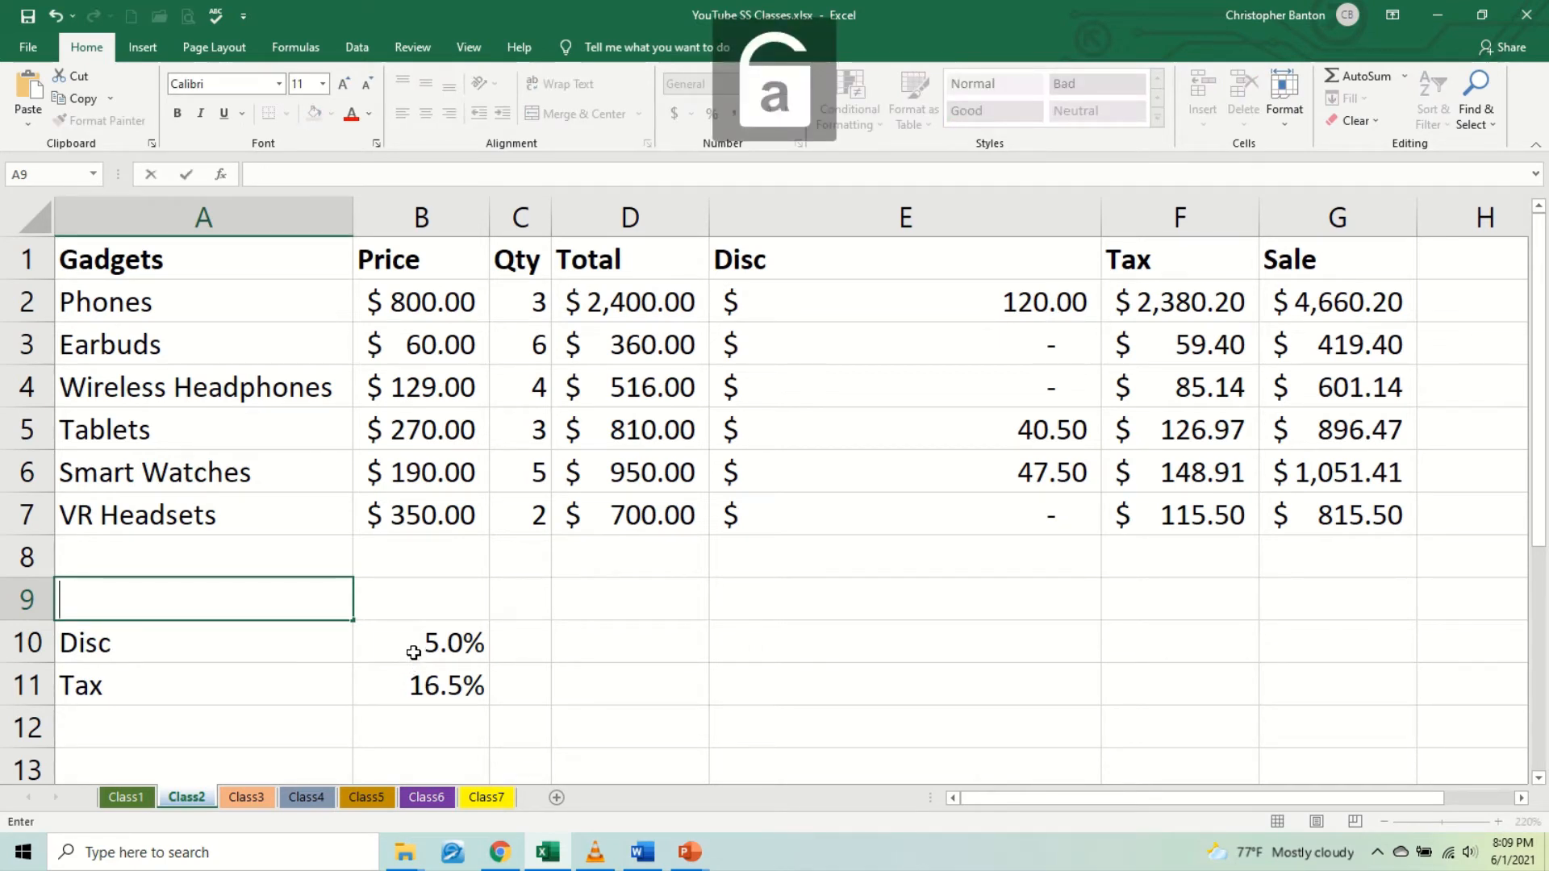
# Step: Add two more discount rates beside the existing one, entering .1 in C10 and .15 in D10
pyautogui.click(535, 652)
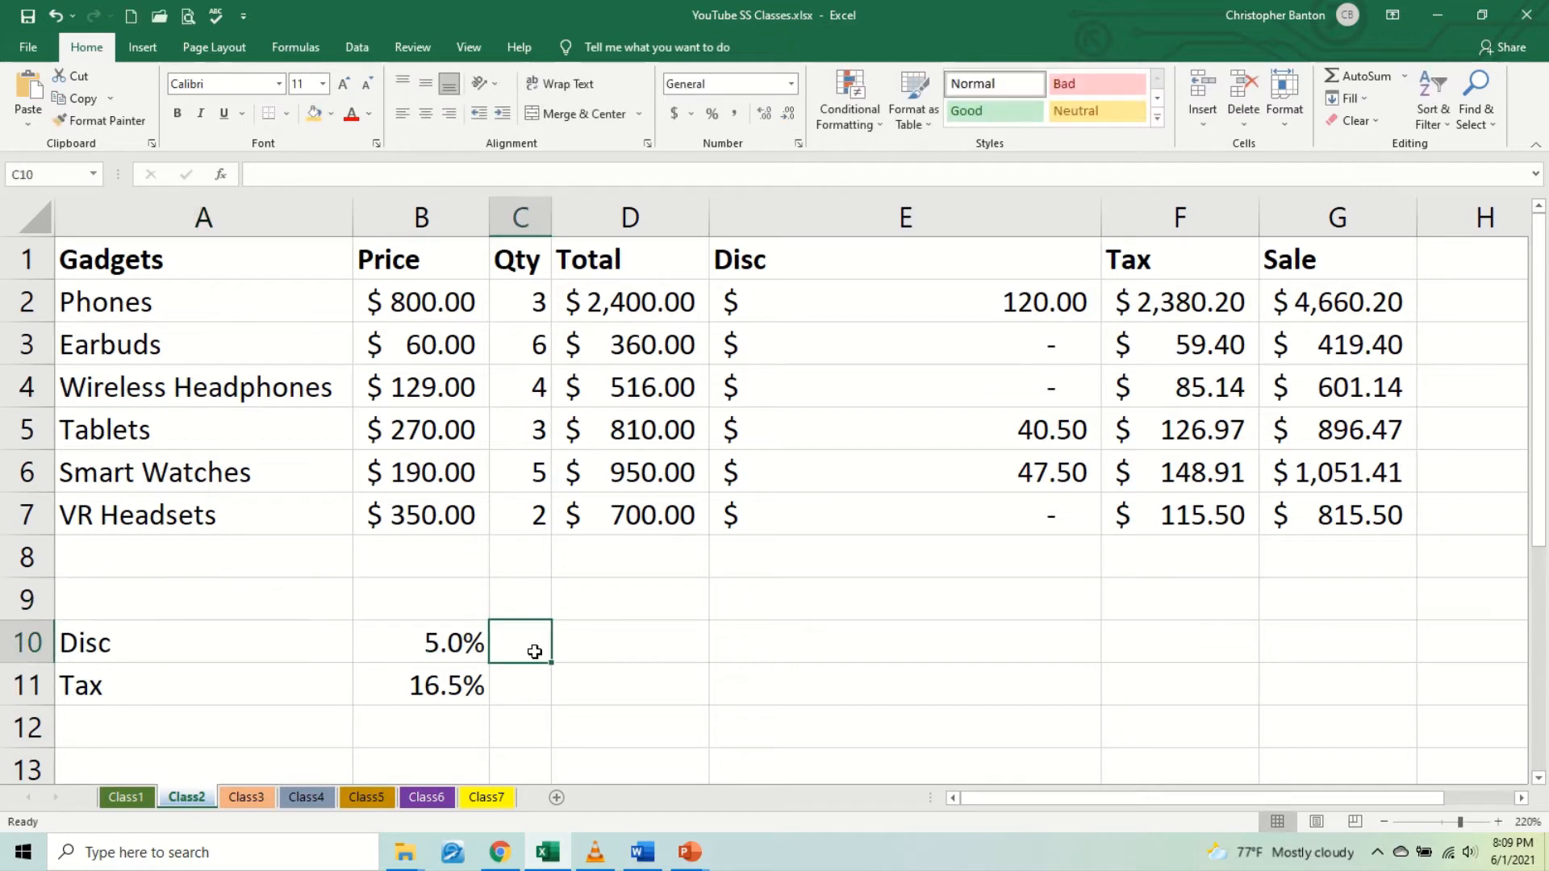
pyautogui.press('BackSpace')
pyautogui.write('10')
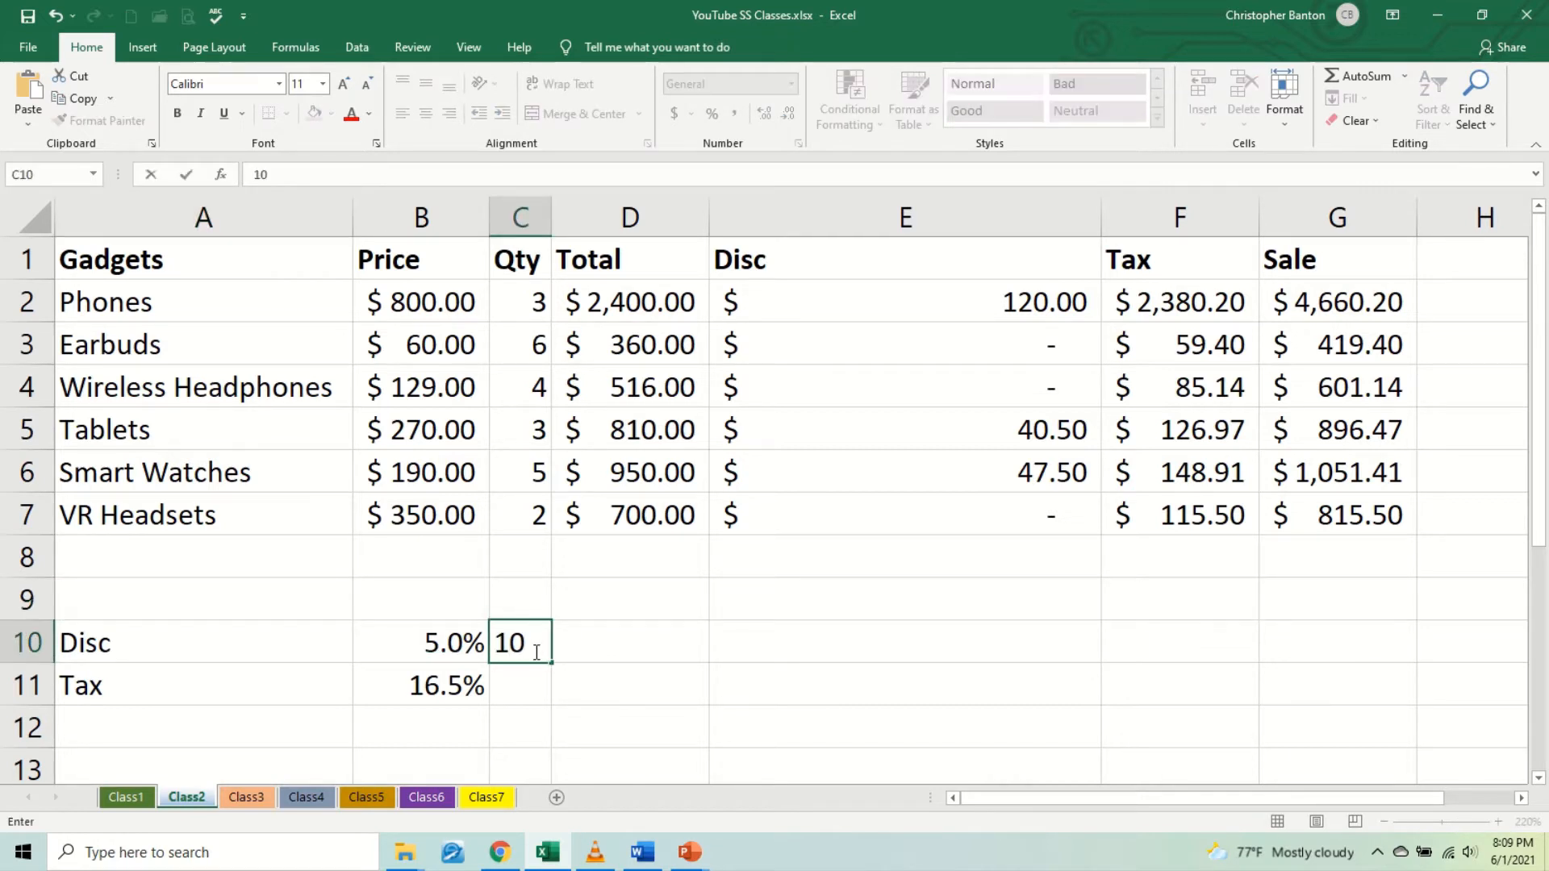
pyautogui.press('BackSpace')
pyautogui.press('BackSpace')
pyautogui.write('.1')
pyautogui.press('Tab')
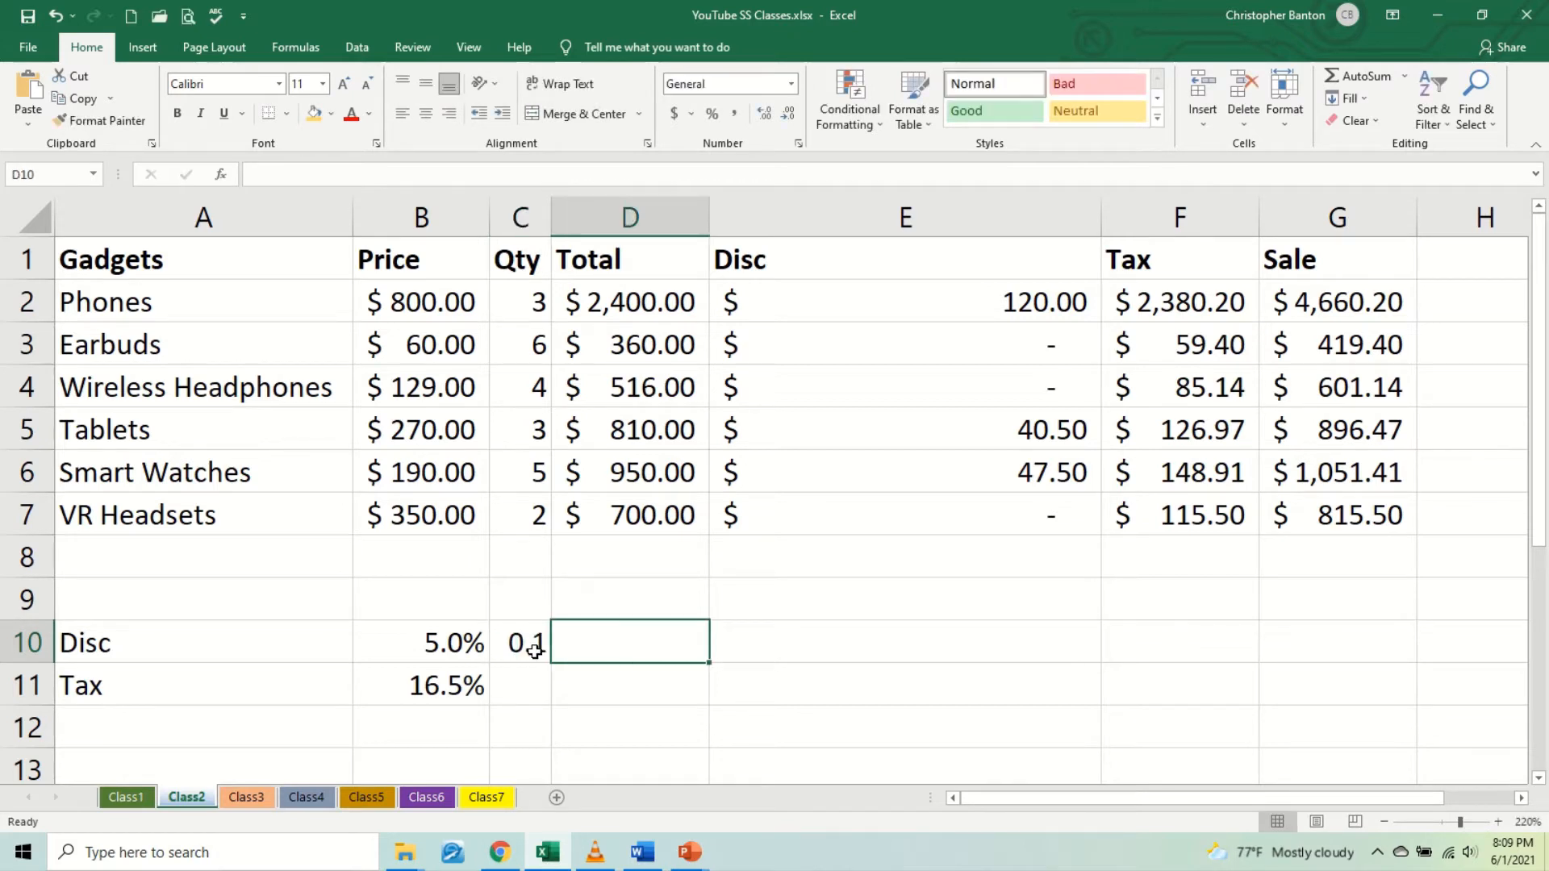
pyautogui.write('.15')
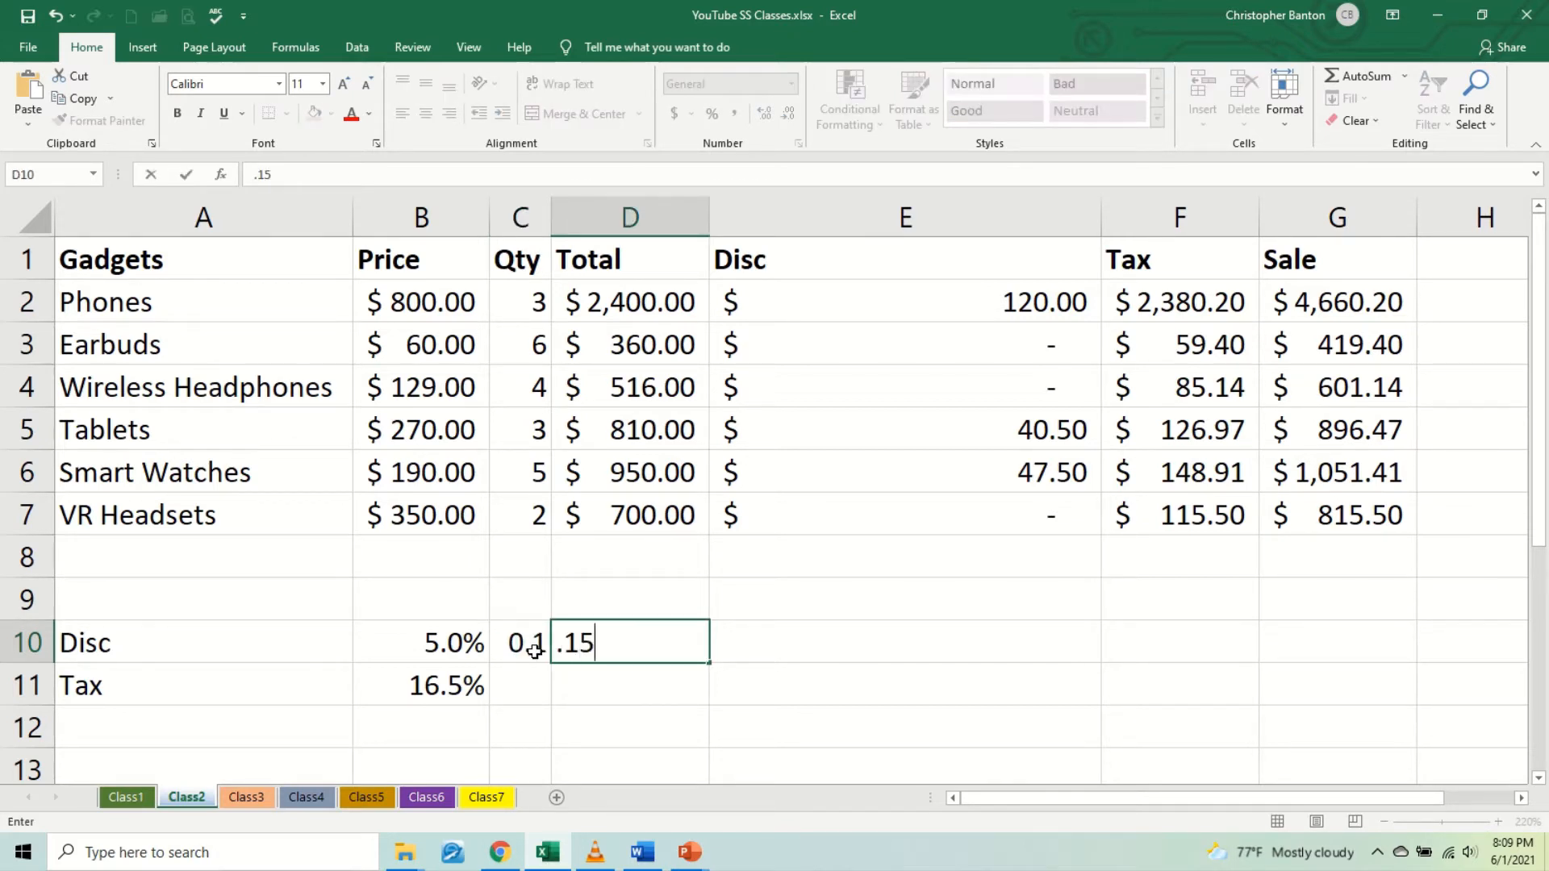
pyautogui.press('Return')
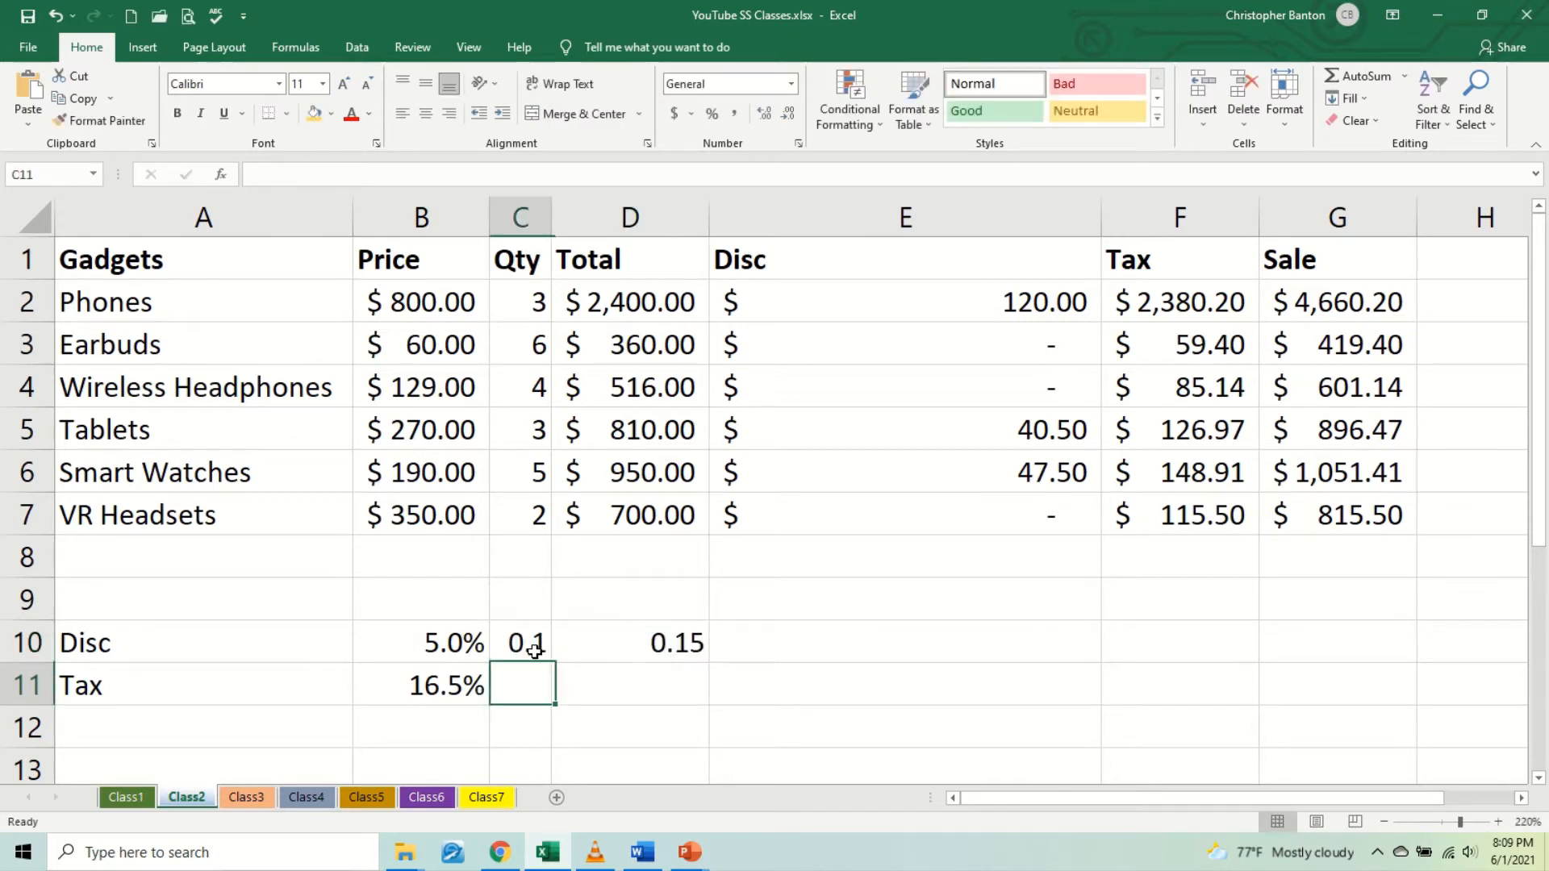
# Step: Format the discount rates in B10:D10 with the percent style
pyautogui.click(475, 642)
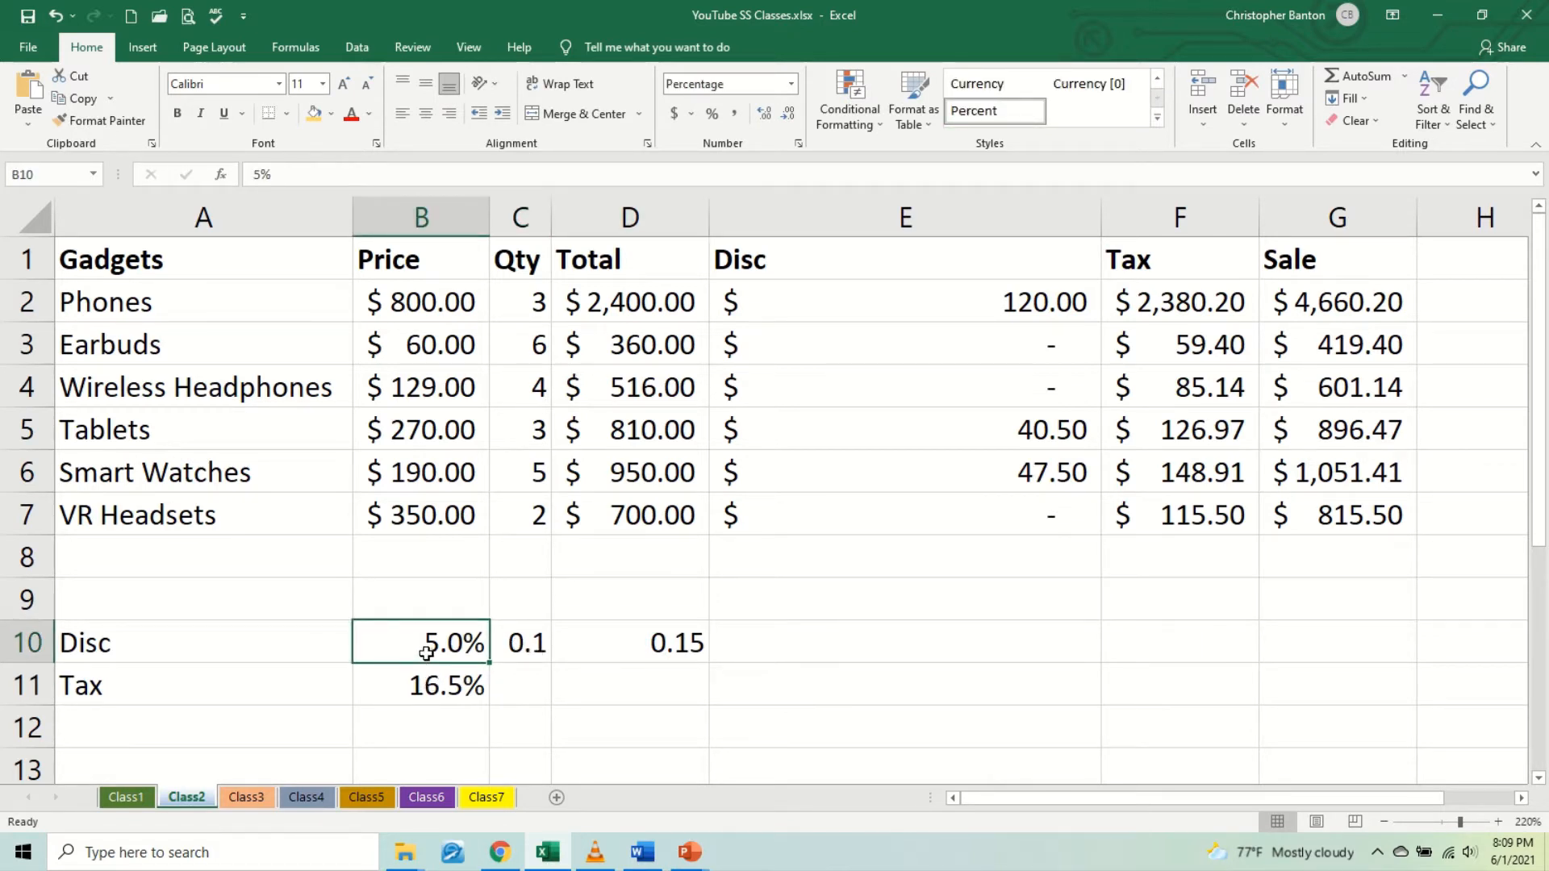
pyautogui.moveTo(433, 642); pyautogui.dragTo(636, 645)
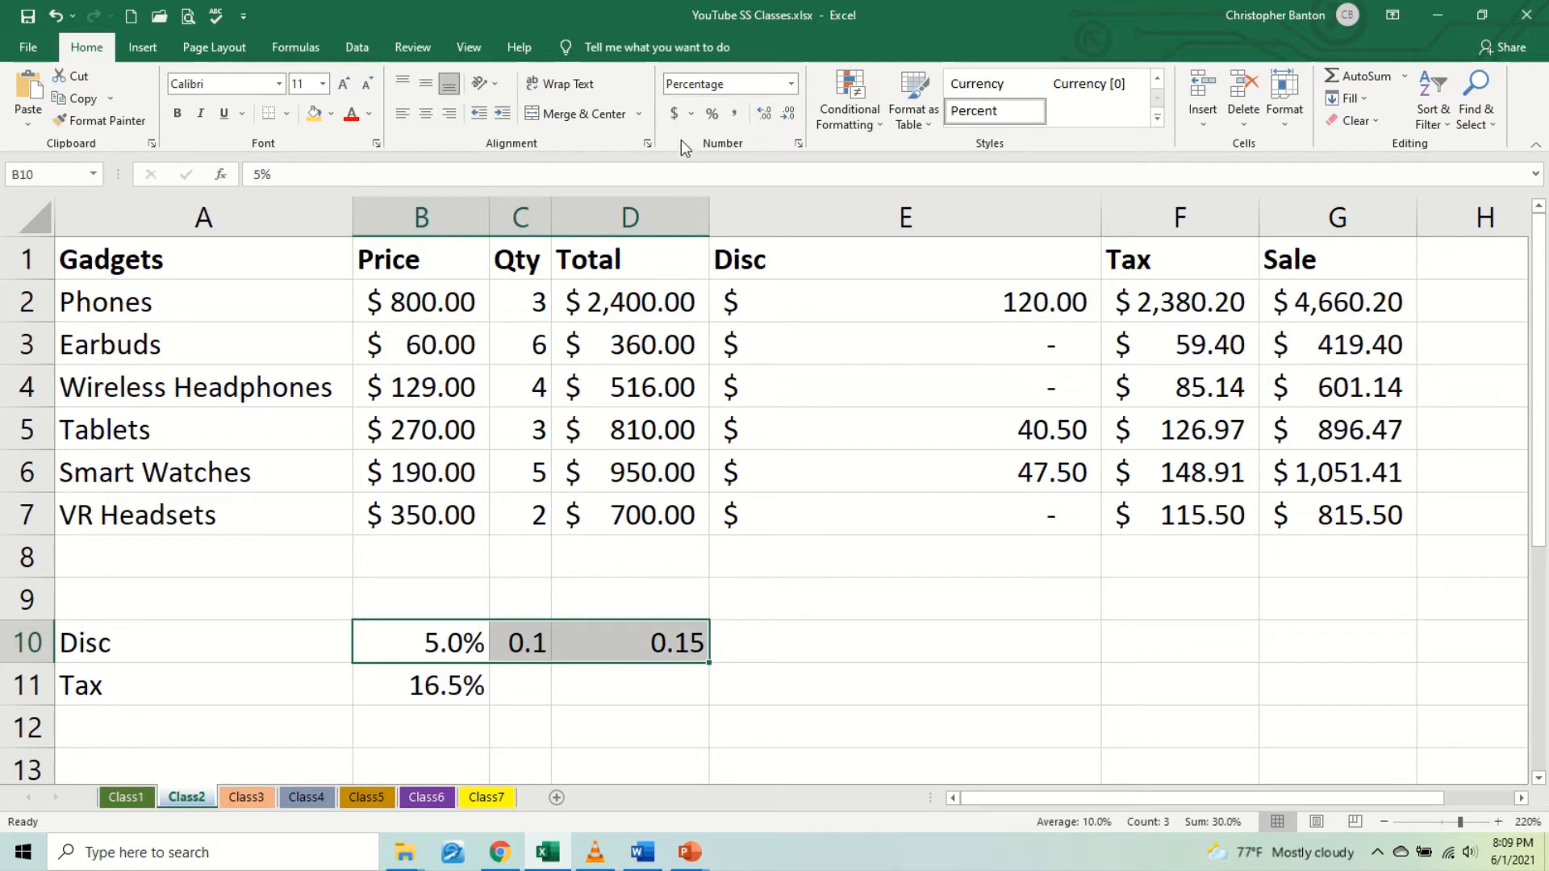
pyautogui.click(705, 115)
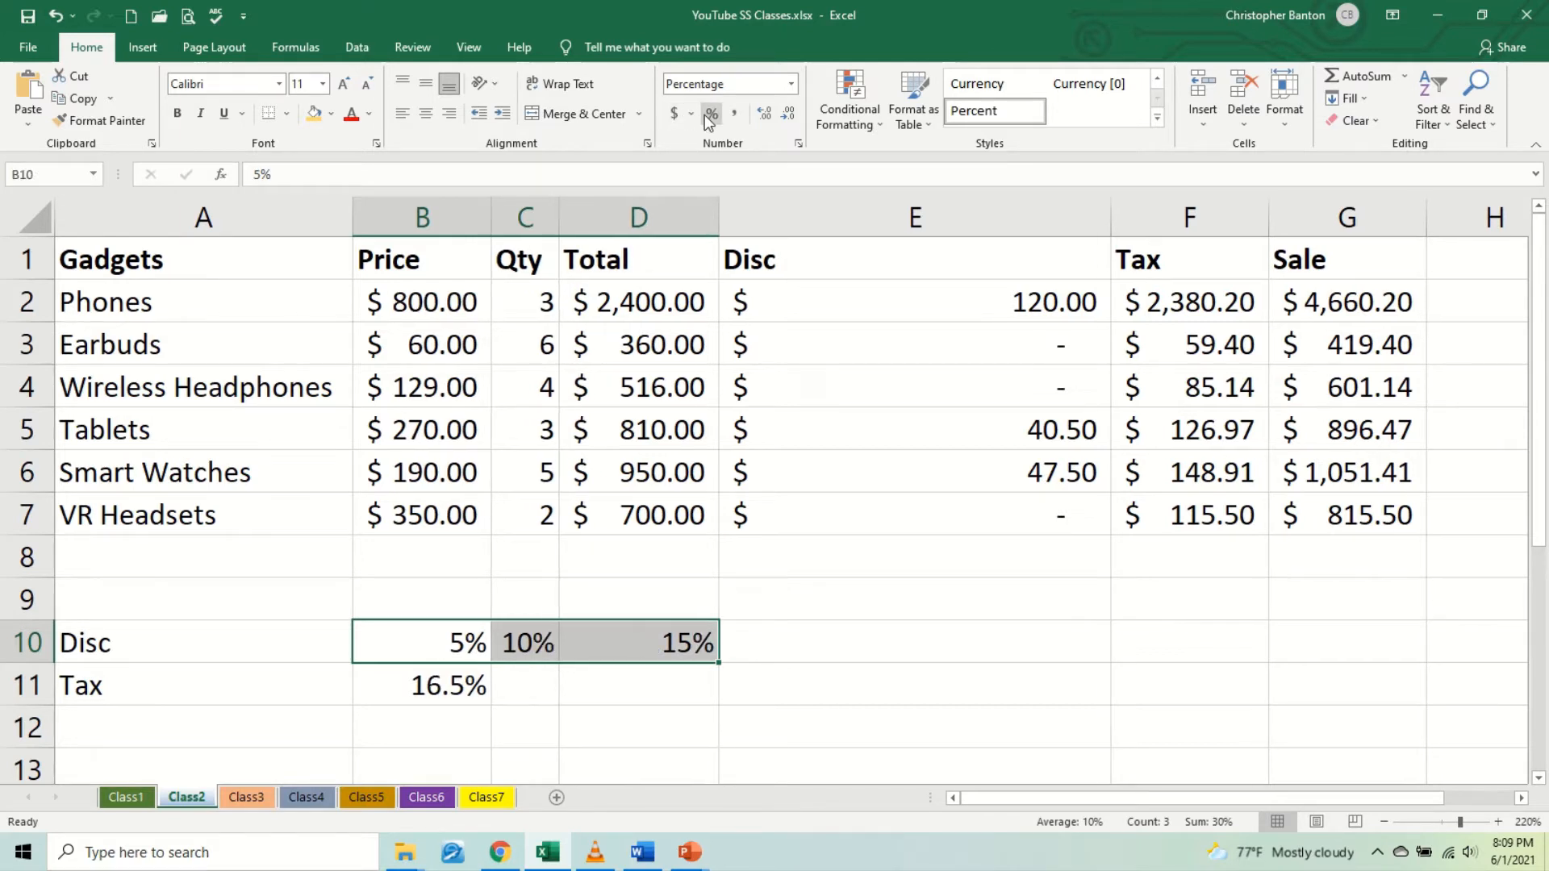
# Step: Set the Tablets quantity to 6 and the Smart Watches quantity to 7
pyautogui.scroll(-1, 780, 510)
pyautogui.click(530, 435)
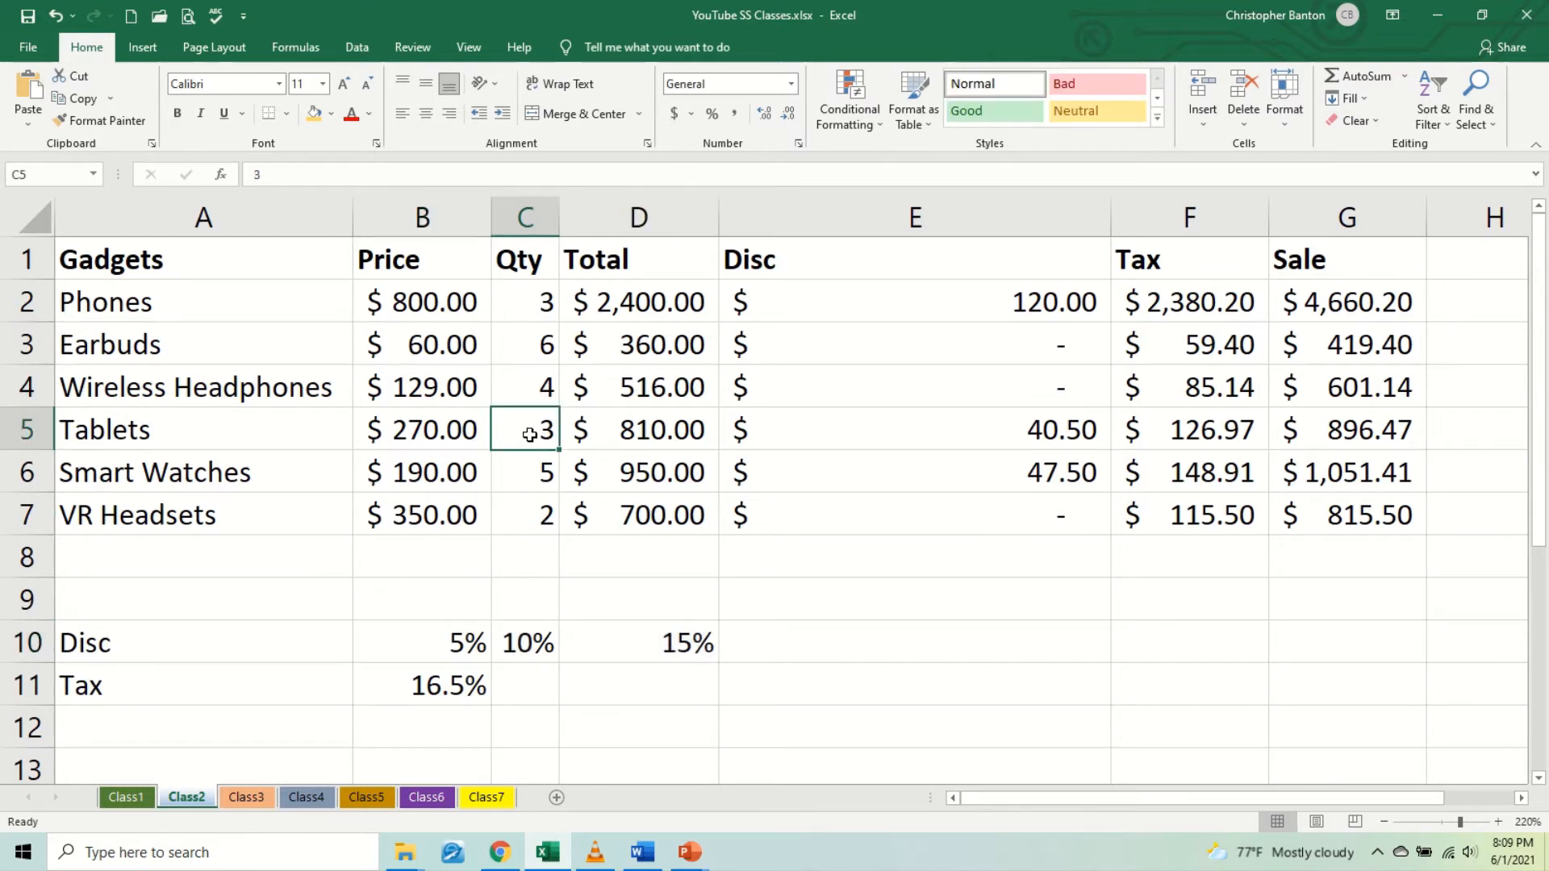
pyautogui.write('6')
pyautogui.press('Return')
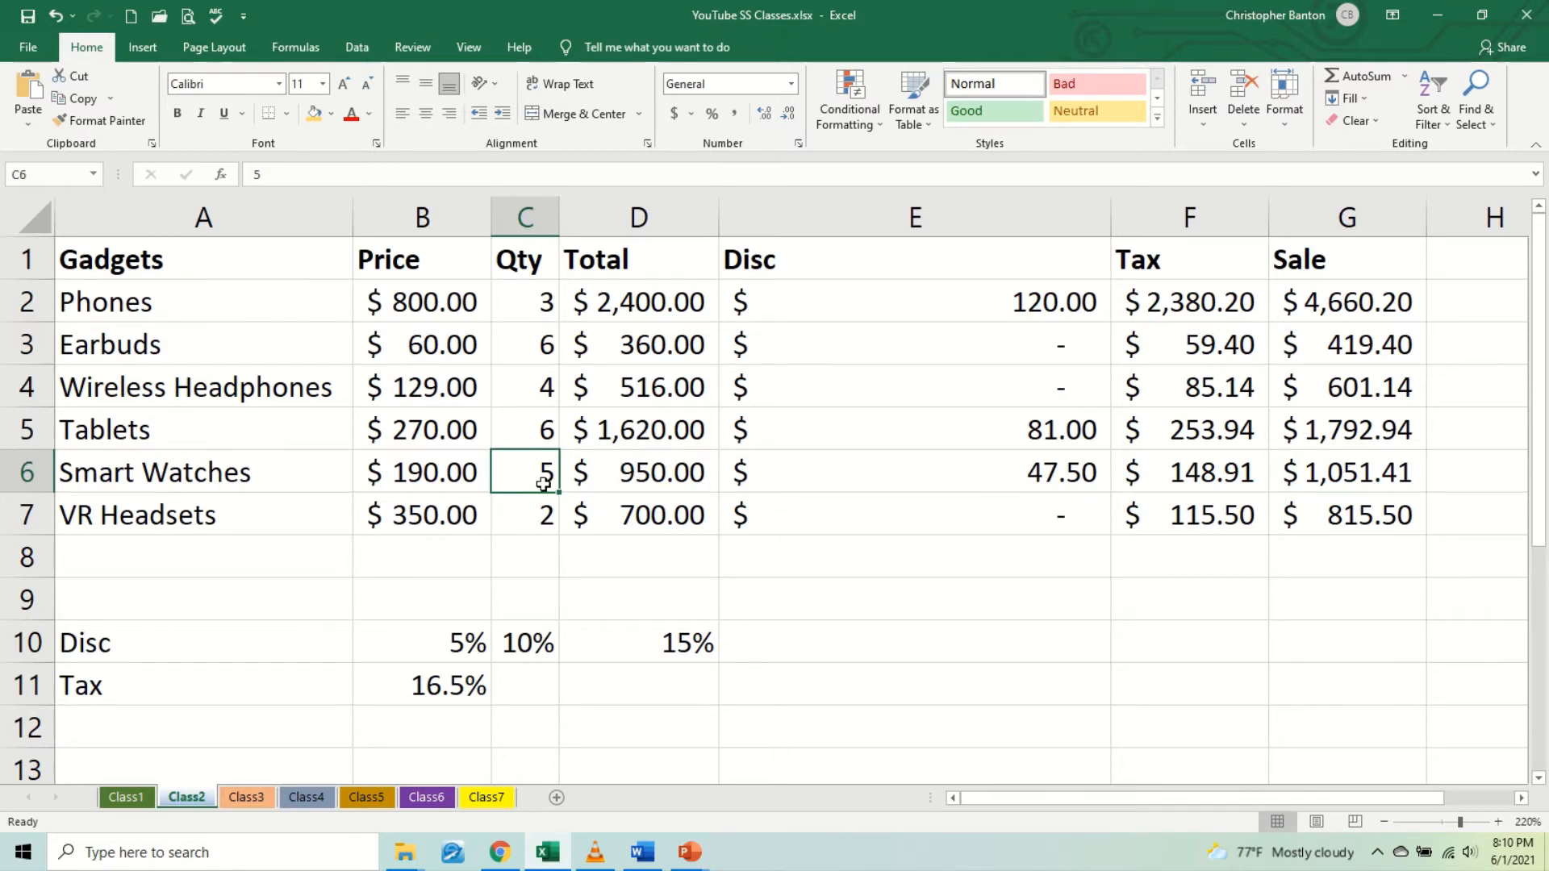
pyautogui.write('7')
pyautogui.press('Return')
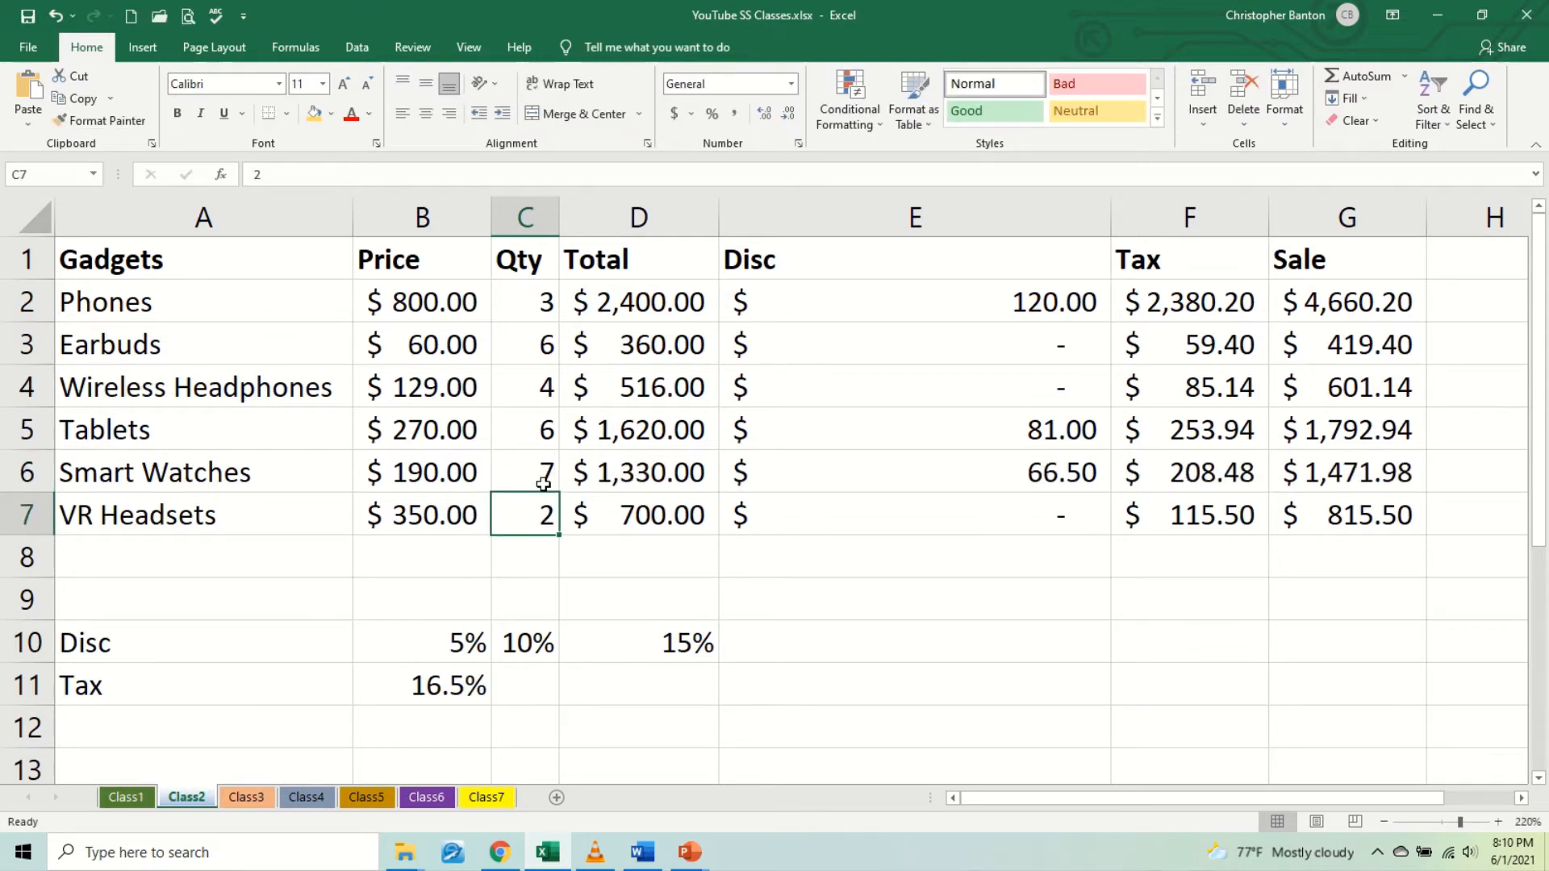
# Step: Set the Smart Watches quantity in C6 to 8
pyautogui.click(543, 484)
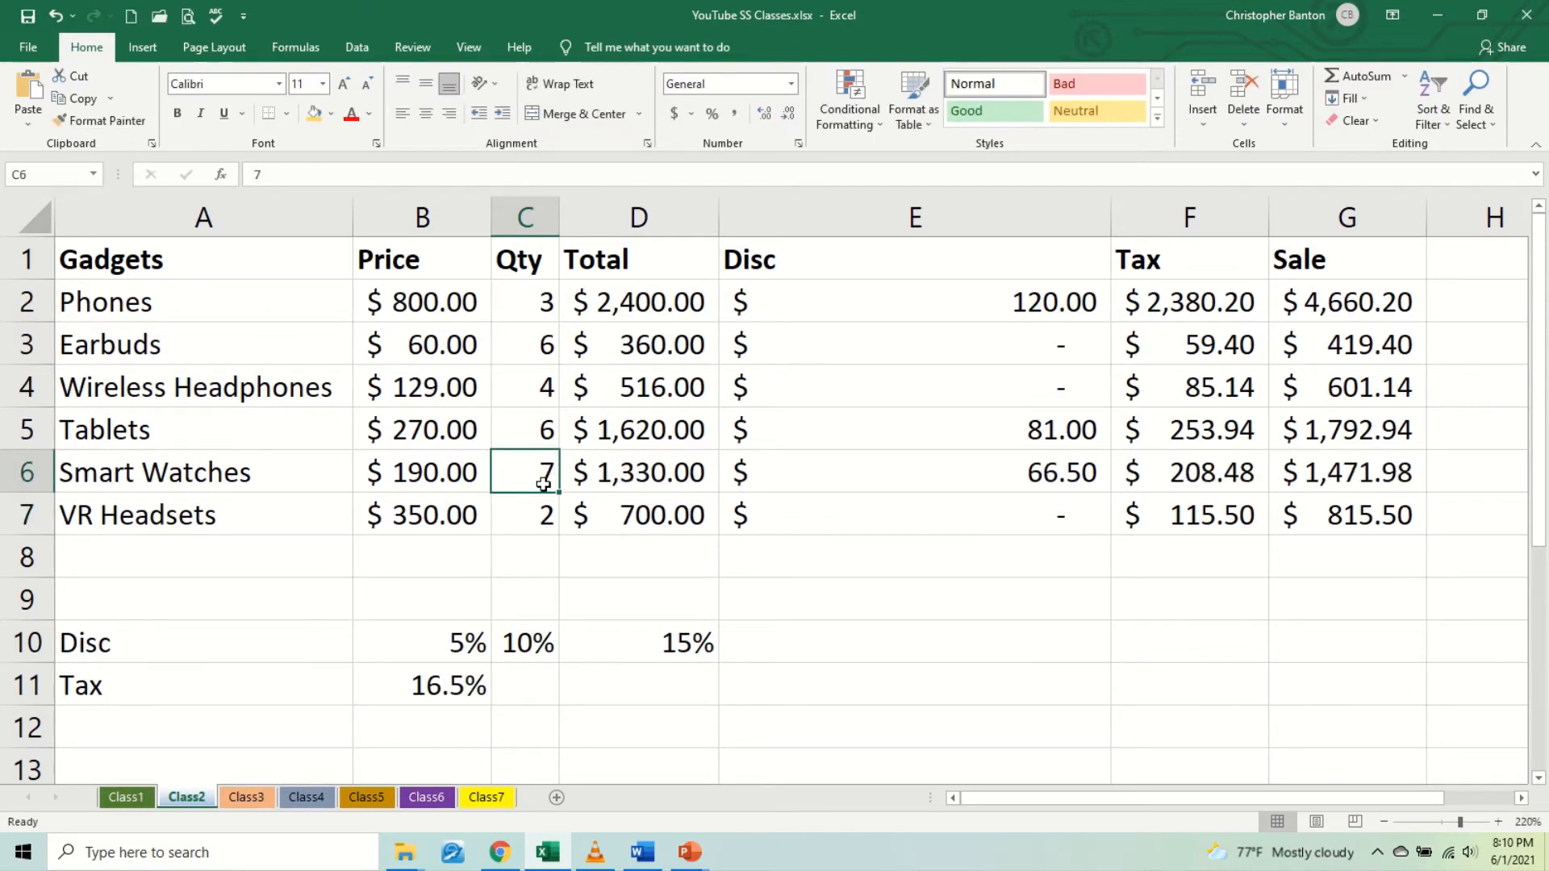
pyautogui.write('8')
pyautogui.press('Return')
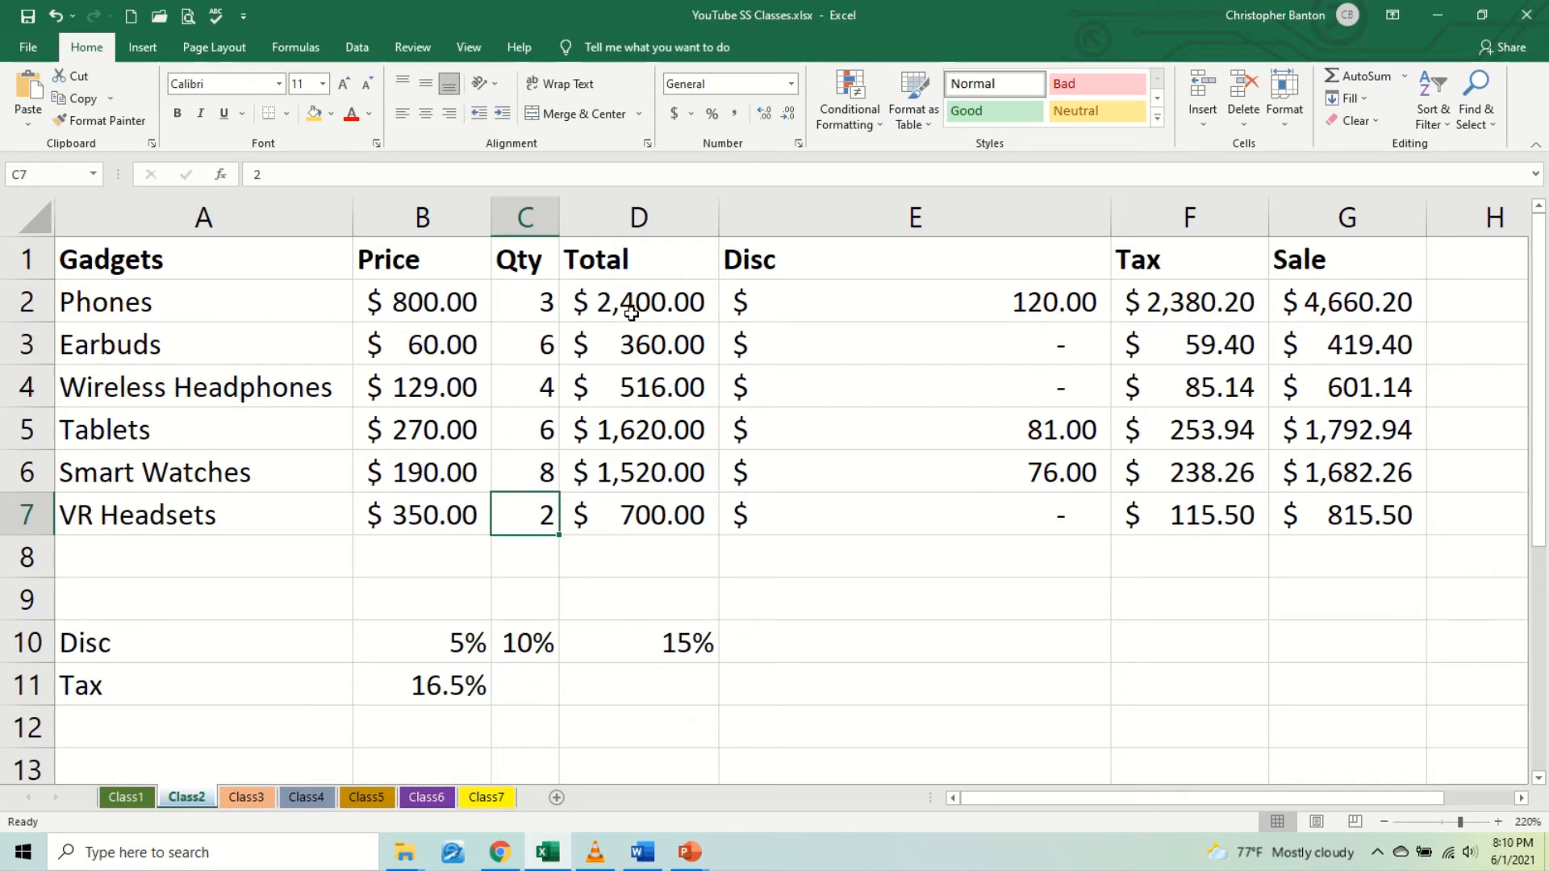
# Step: Check the existing discount formula in E2 and widen the Disc column to make room for a longer formula
pyautogui.click(636, 648)
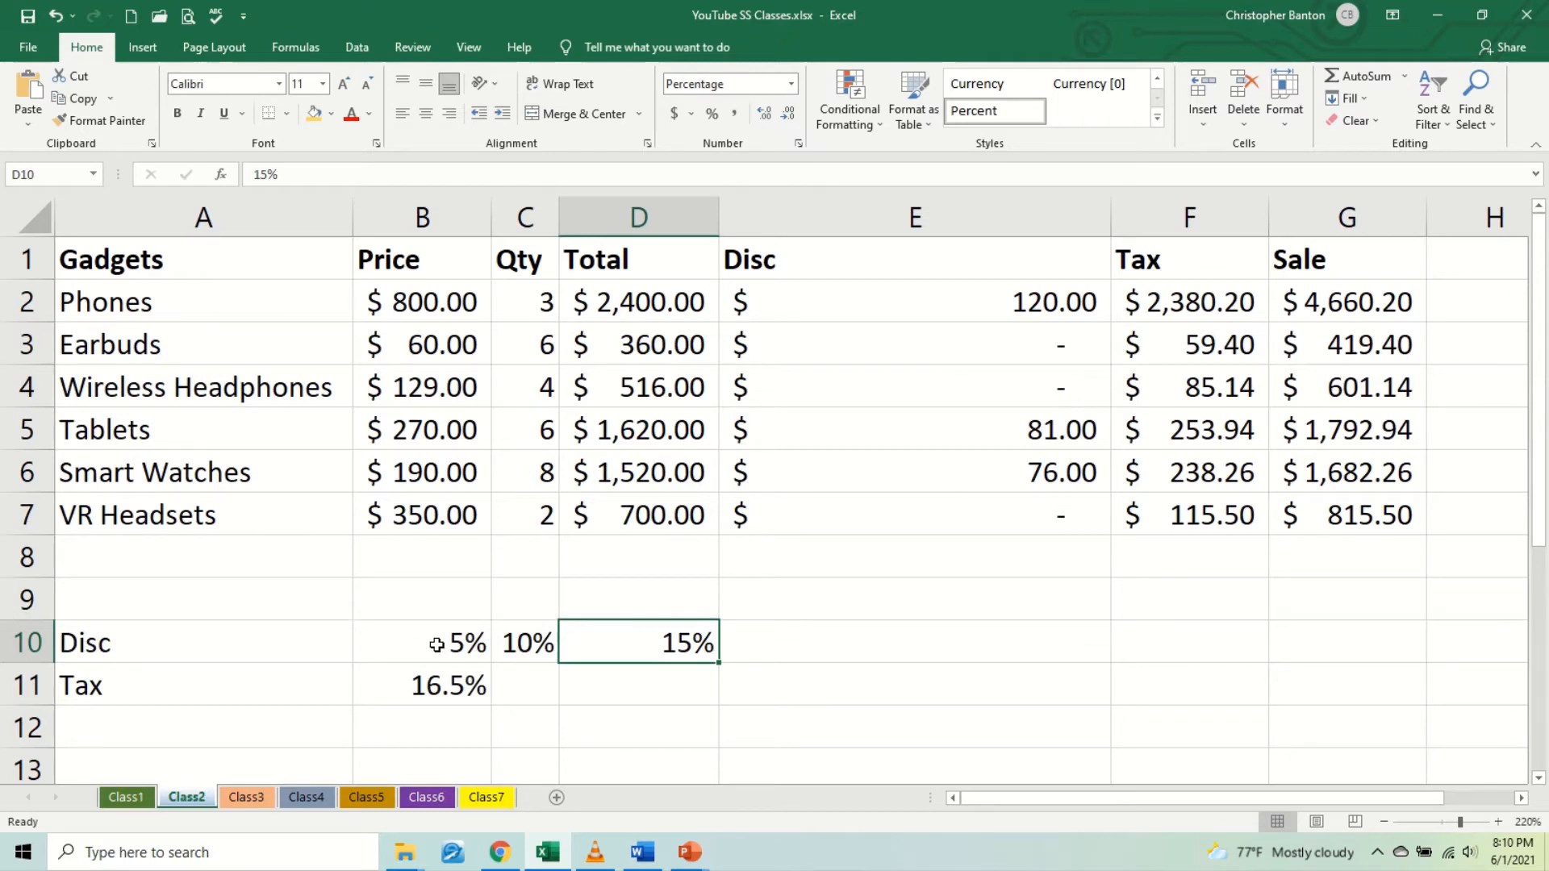
pyautogui.click(992, 309)
pyautogui.doubleClick(993, 310)
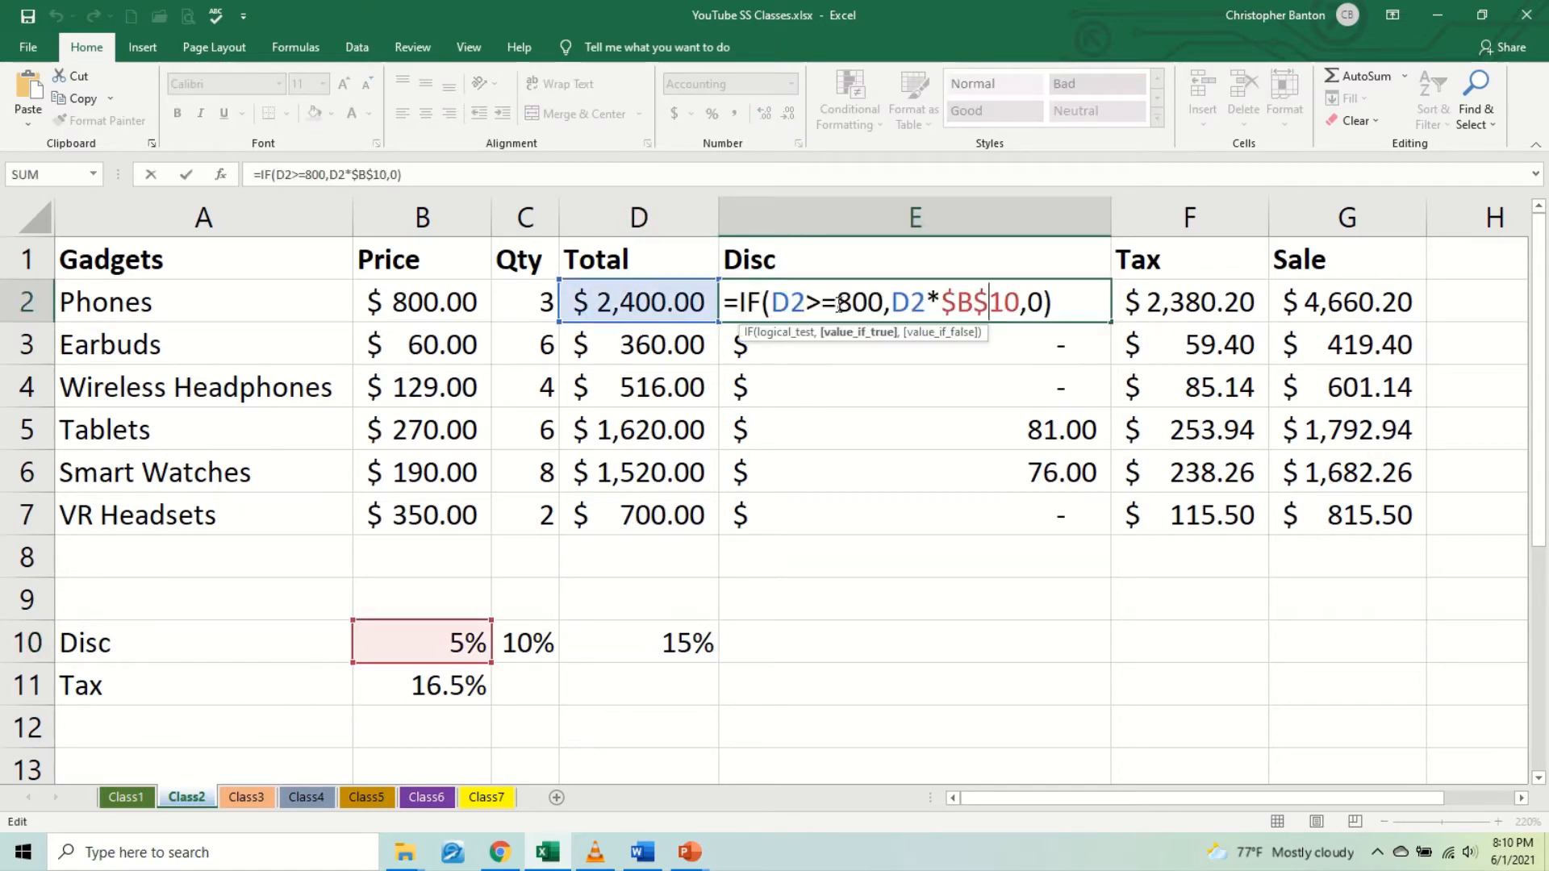
pyautogui.click(849, 310)
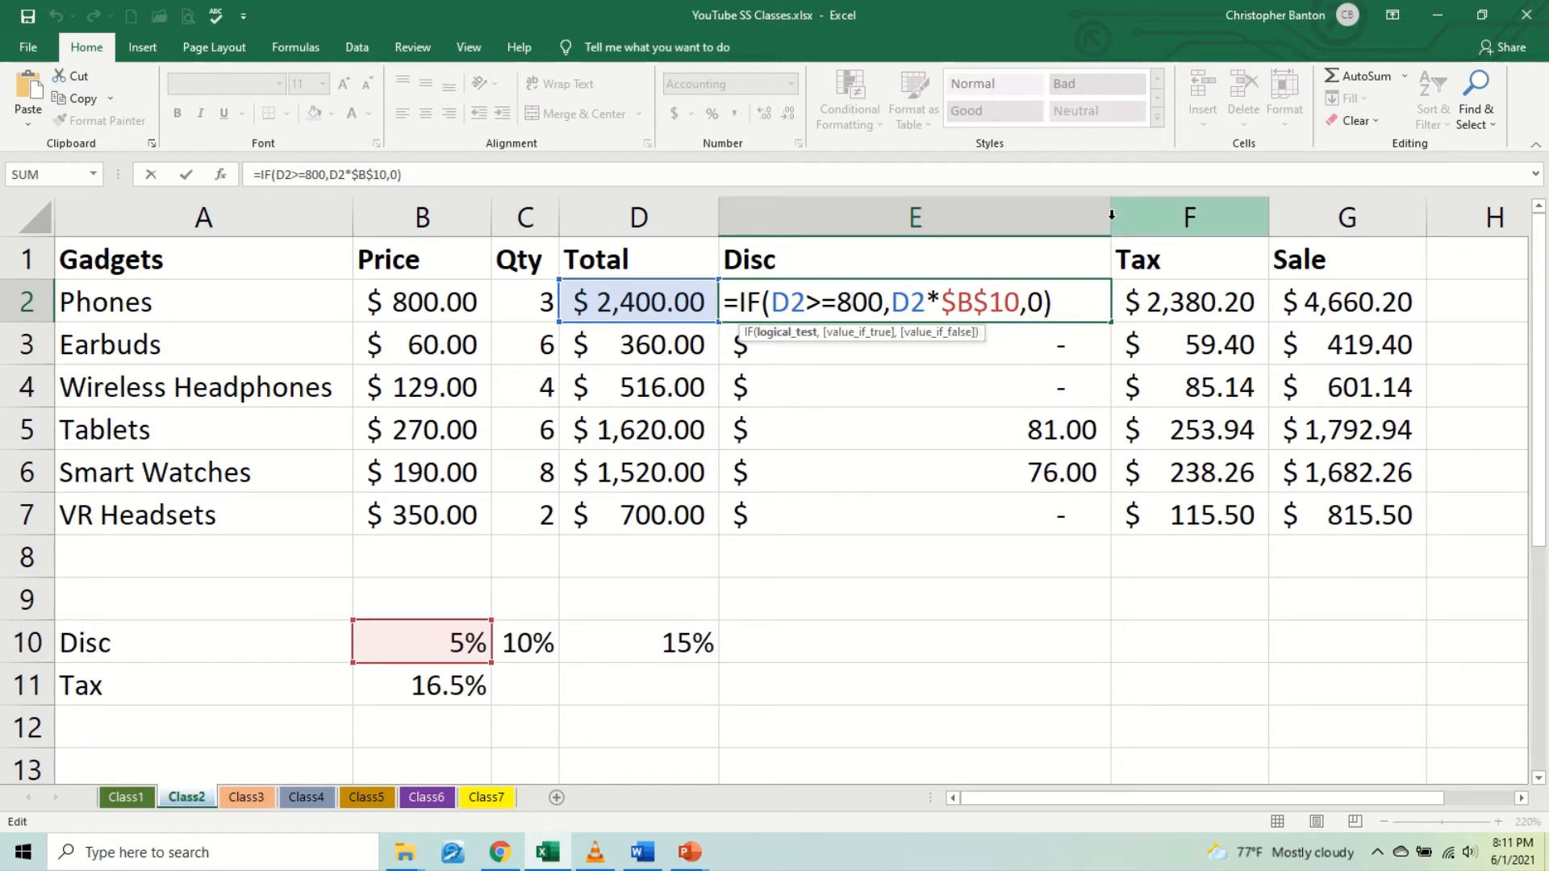
pyautogui.press('Return')
pyautogui.moveTo(1111, 218); pyautogui.dragTo(1411, 246)
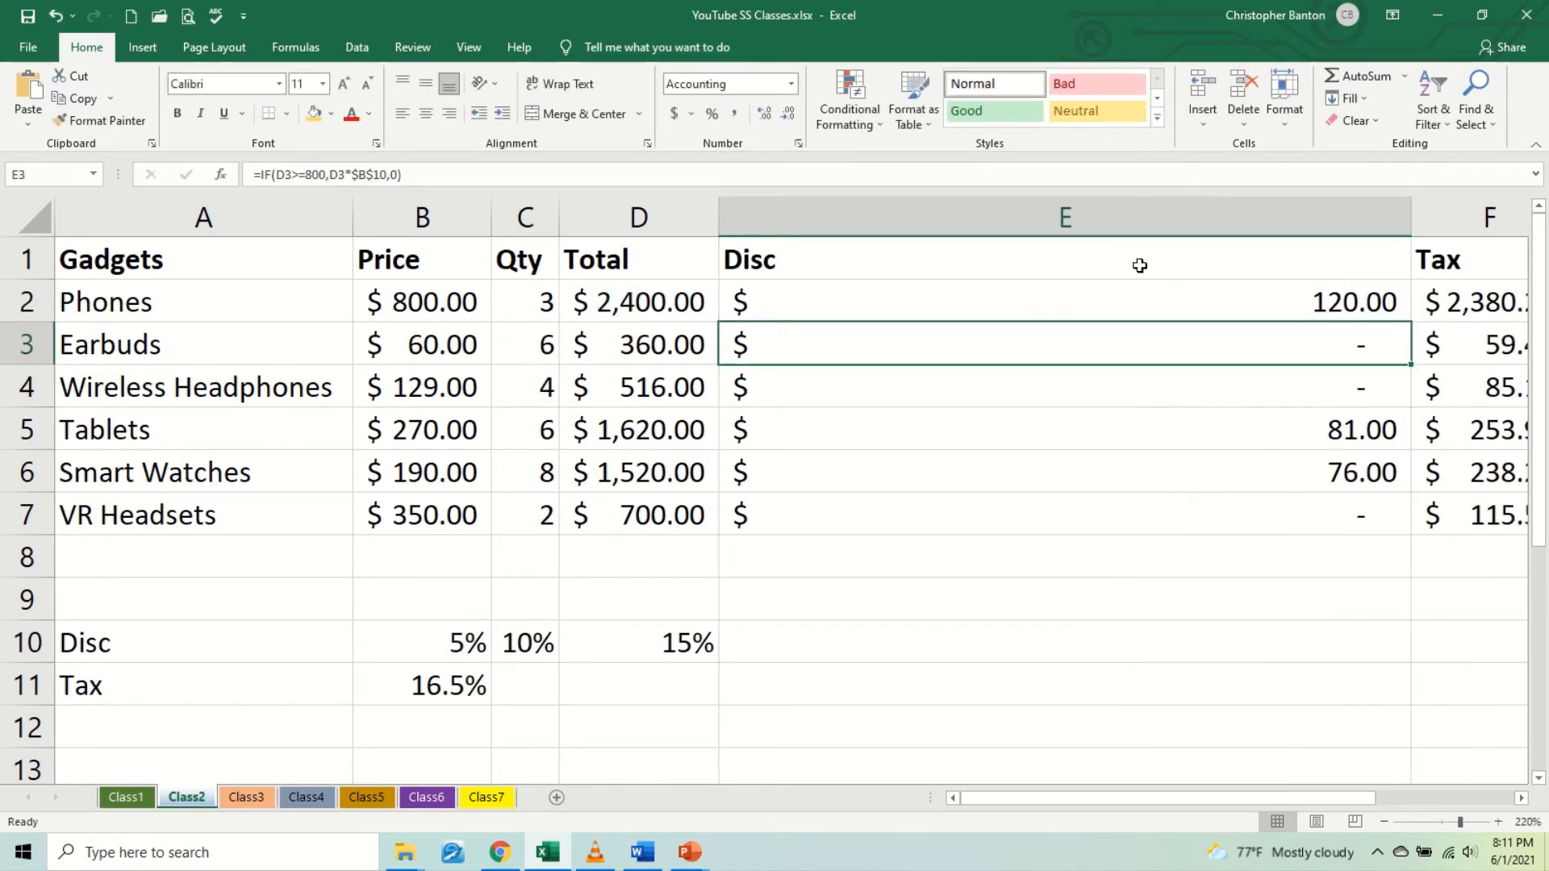
# Step: Replace the formula in E2 with a new IF function whose logical test is D2>=2000
pyautogui.click(1104, 293)
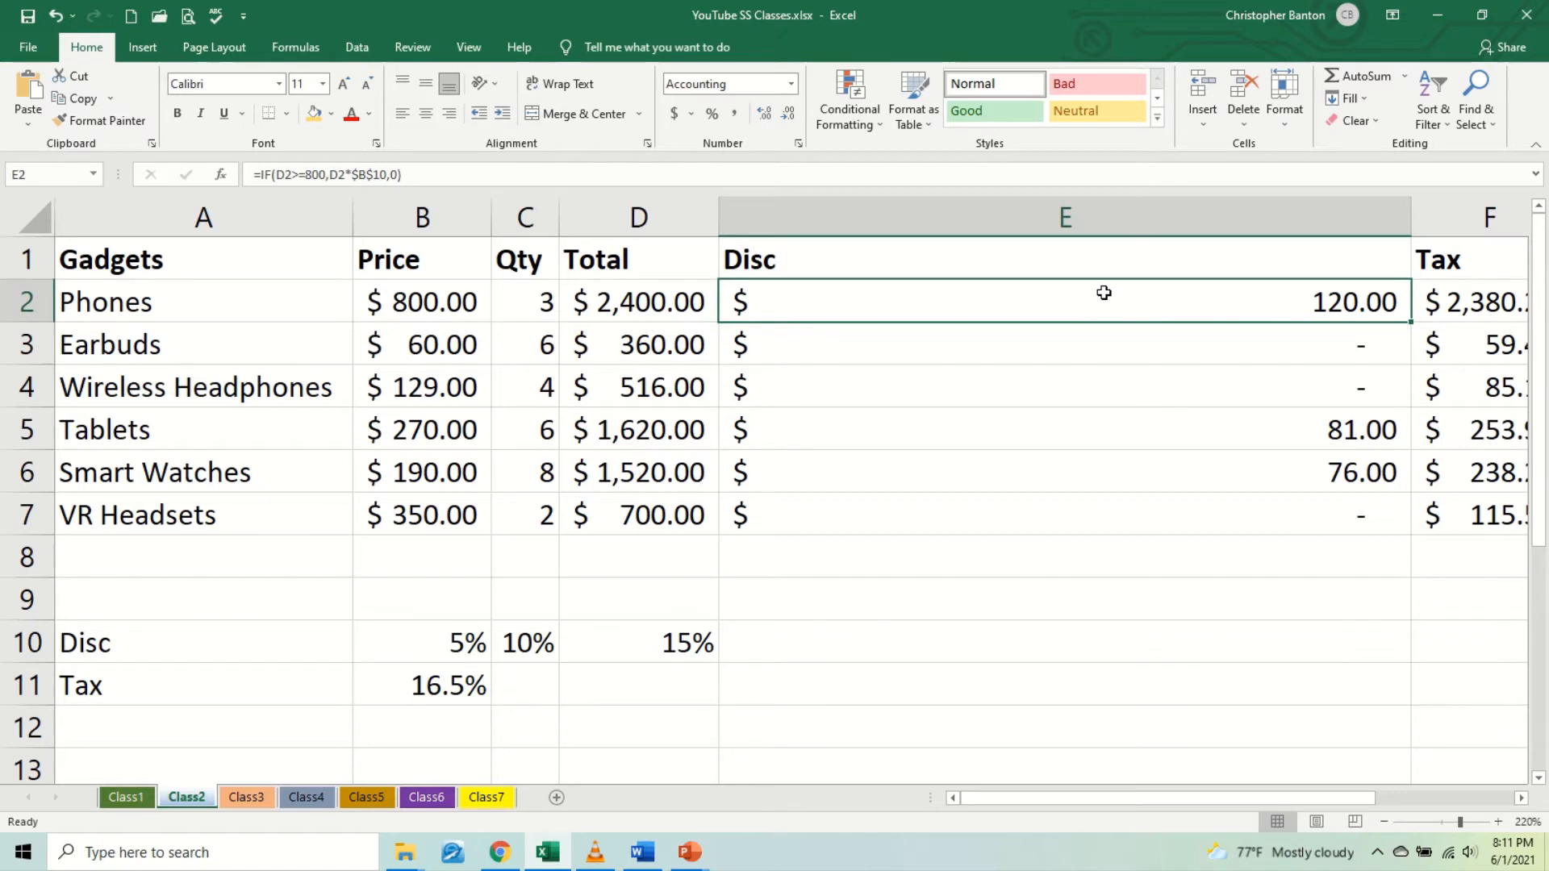
pyautogui.write('=')
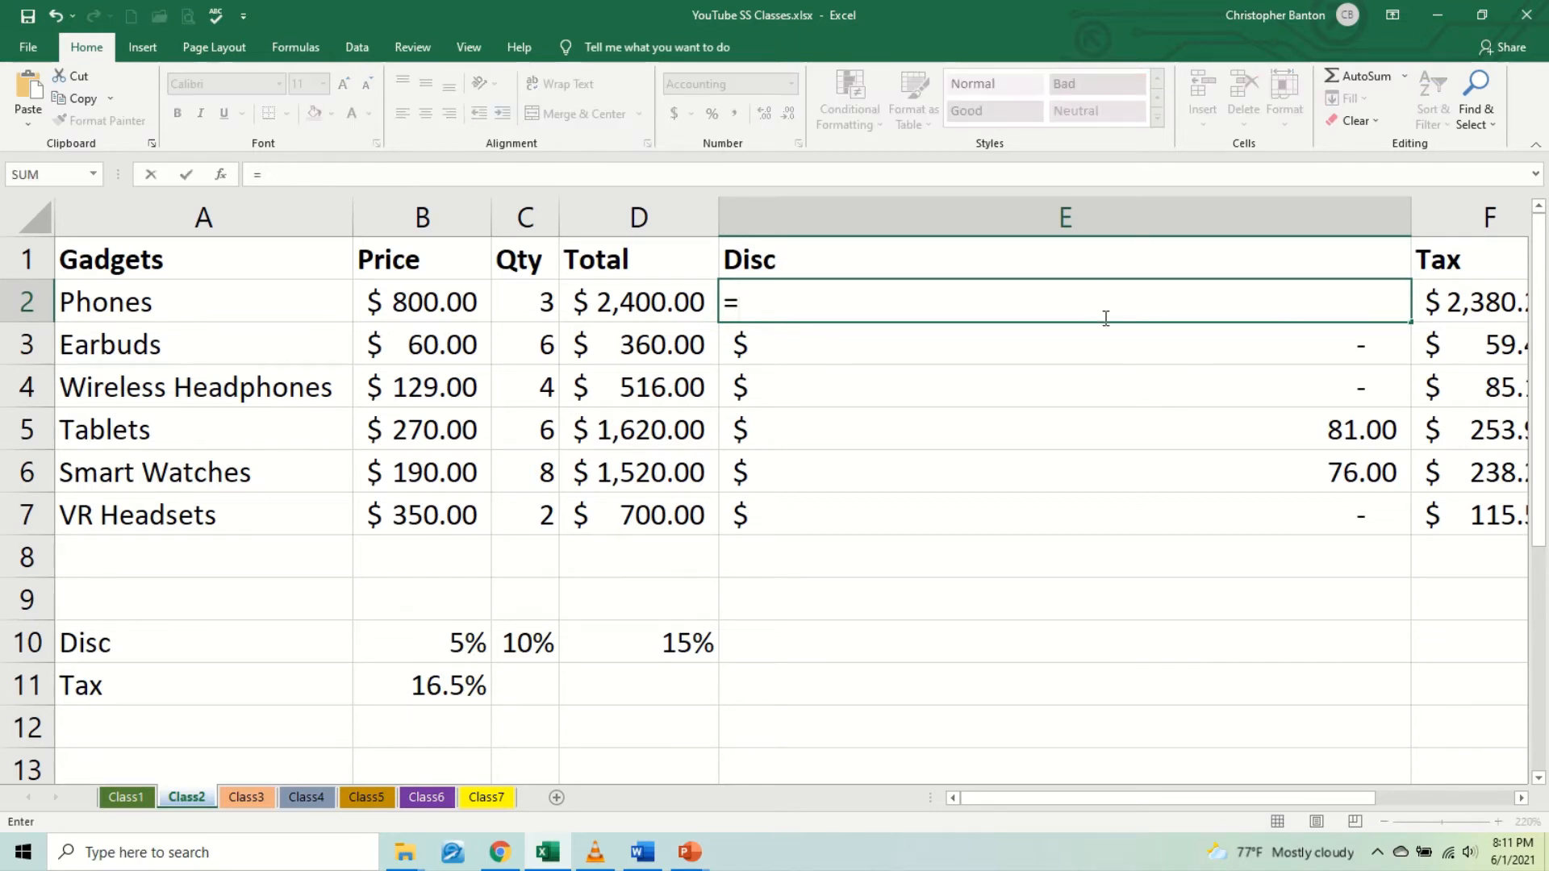
pyautogui.write('if(')
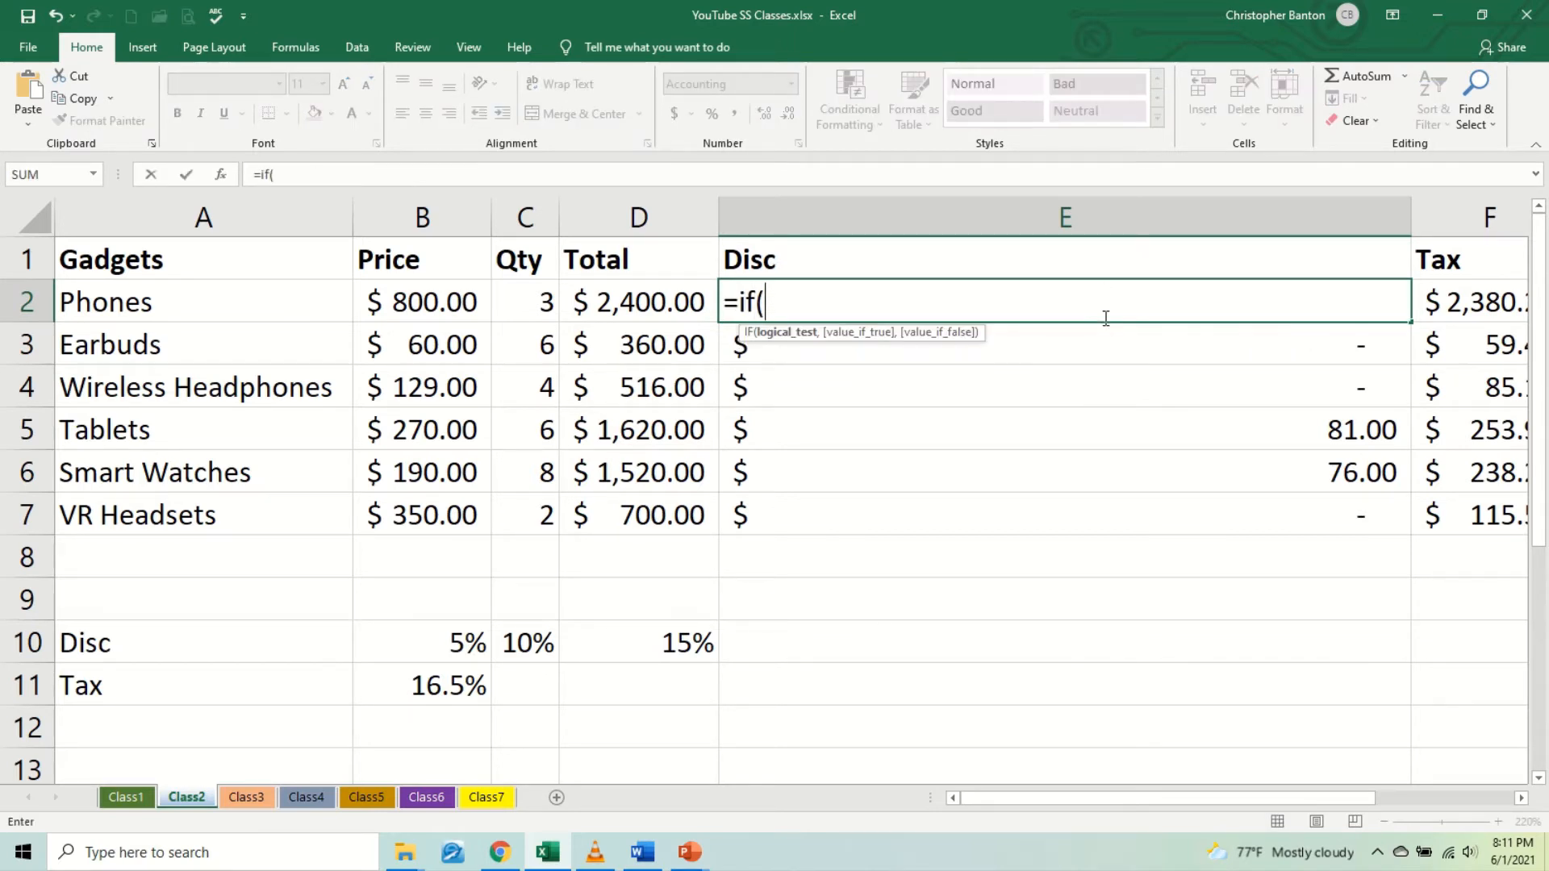
pyautogui.click(656, 296)
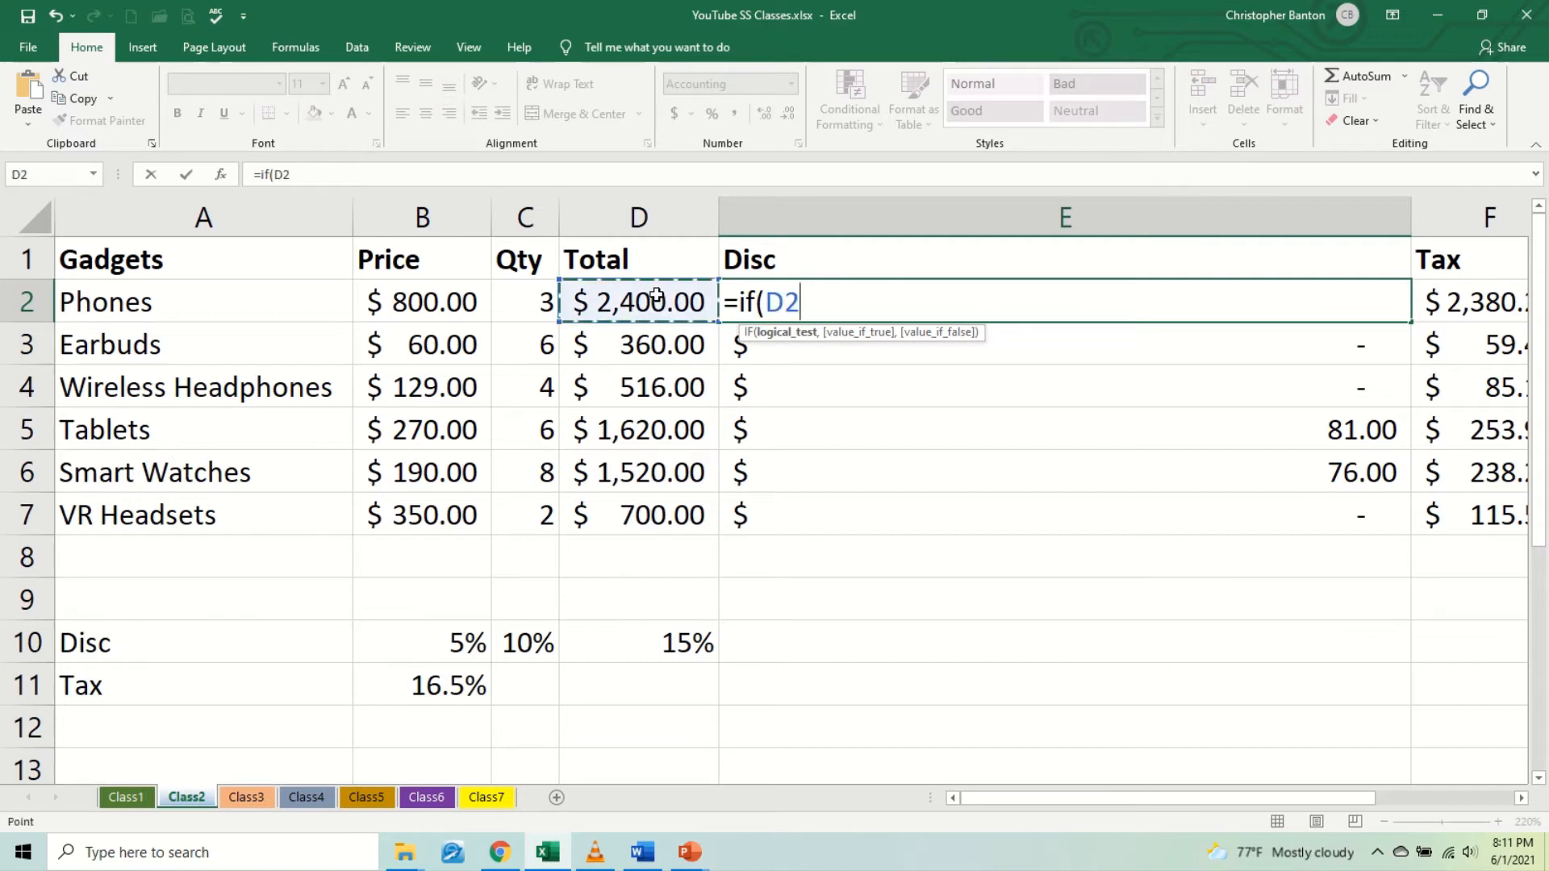
pyautogui.write('>=2000')
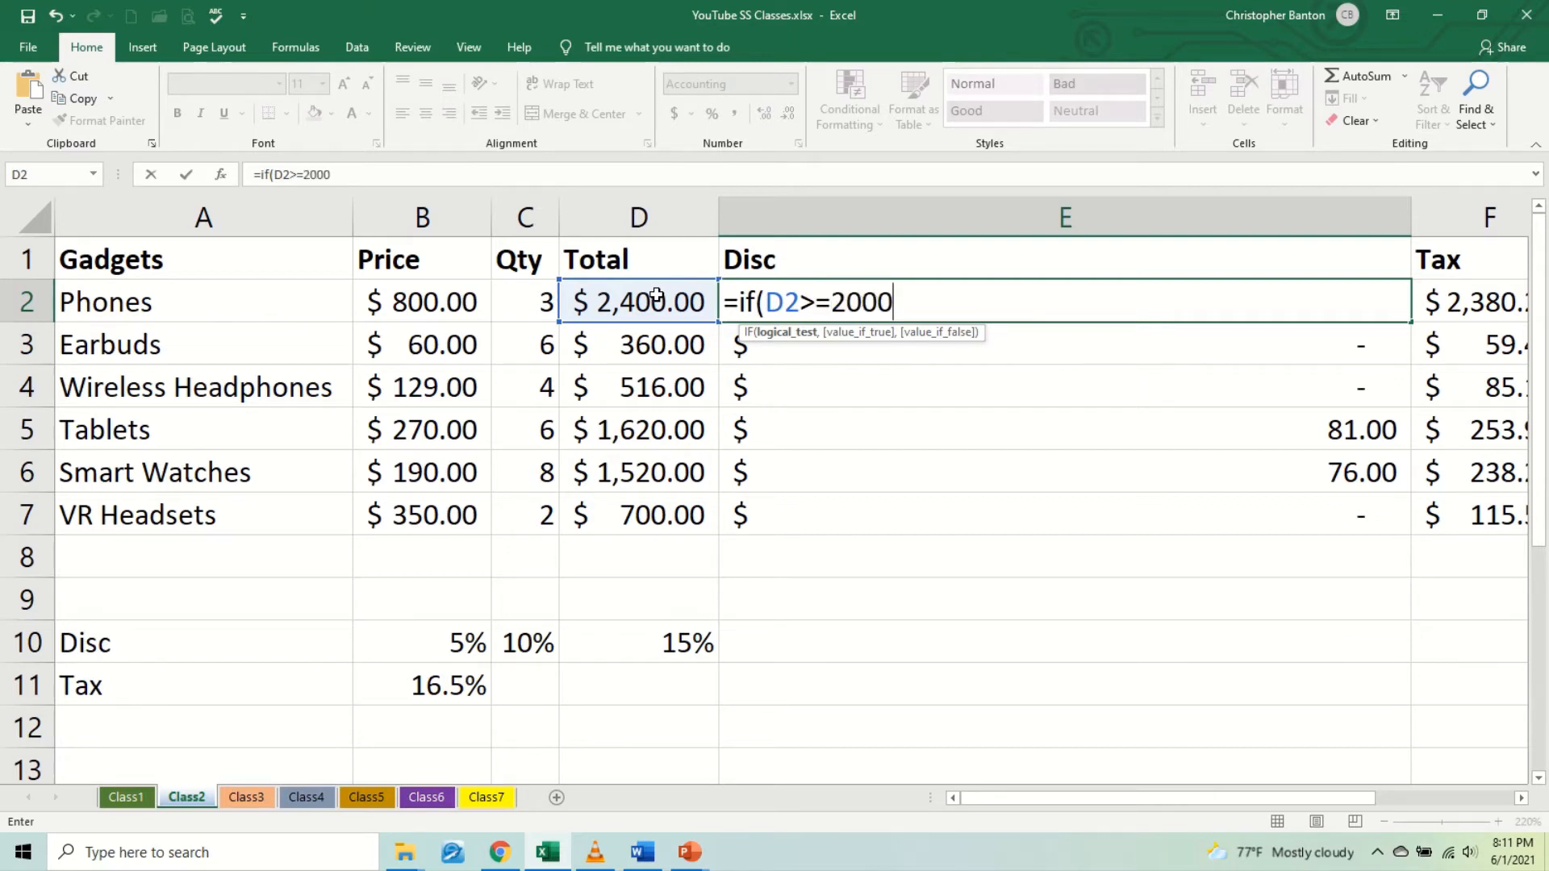
pyautogui.write(',')
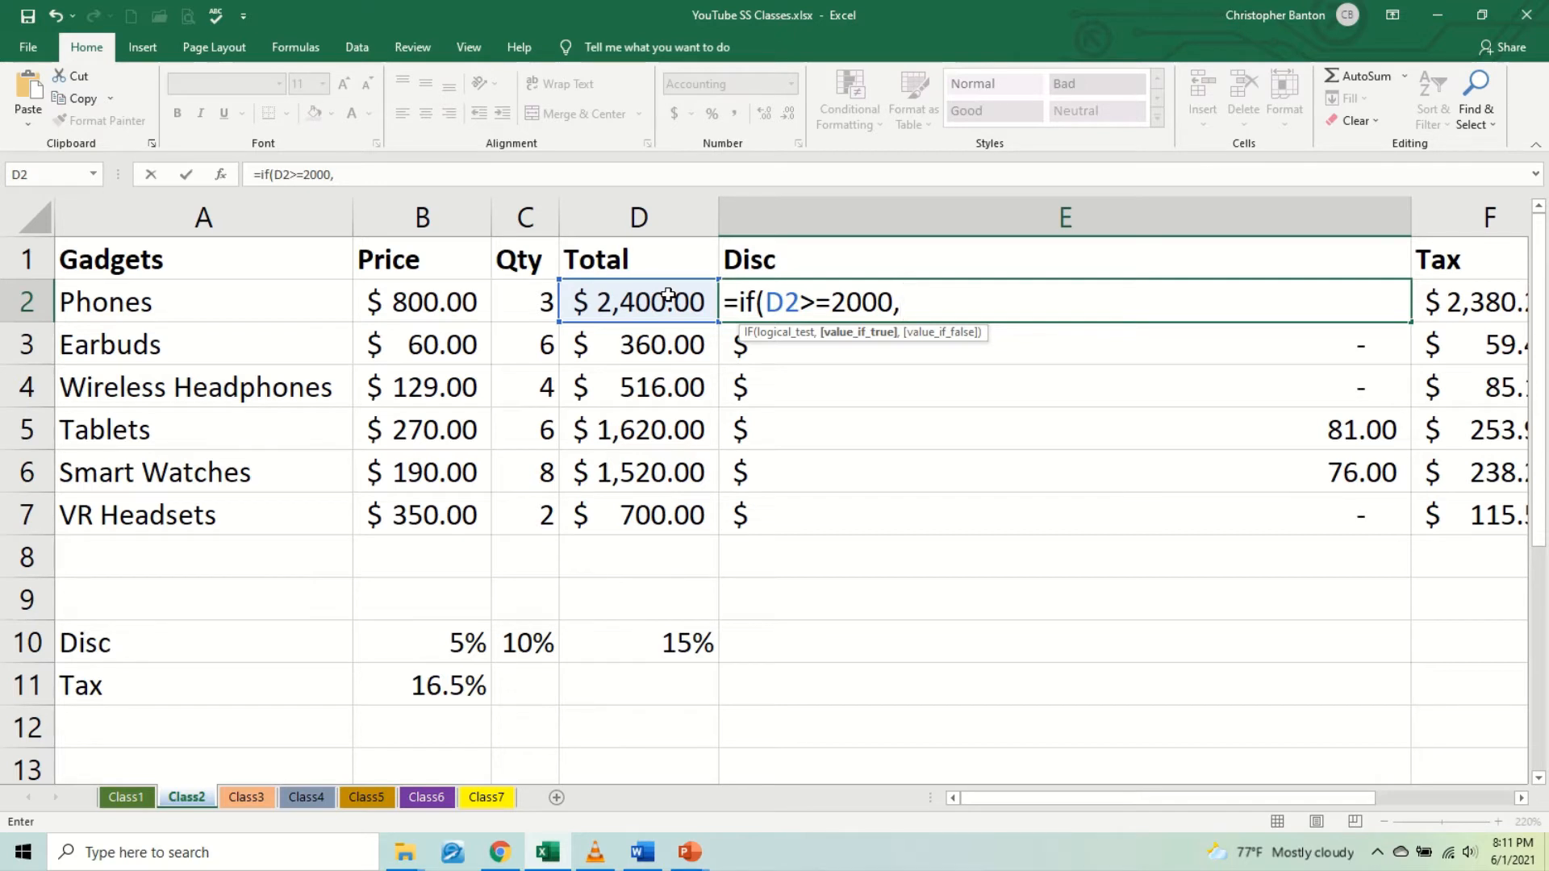
# Step: Give the first IF in E2 the true value D2*$D$10, with an absolute reference to the 15% rate
pyautogui.click(668, 295)
pyautogui.write('*')
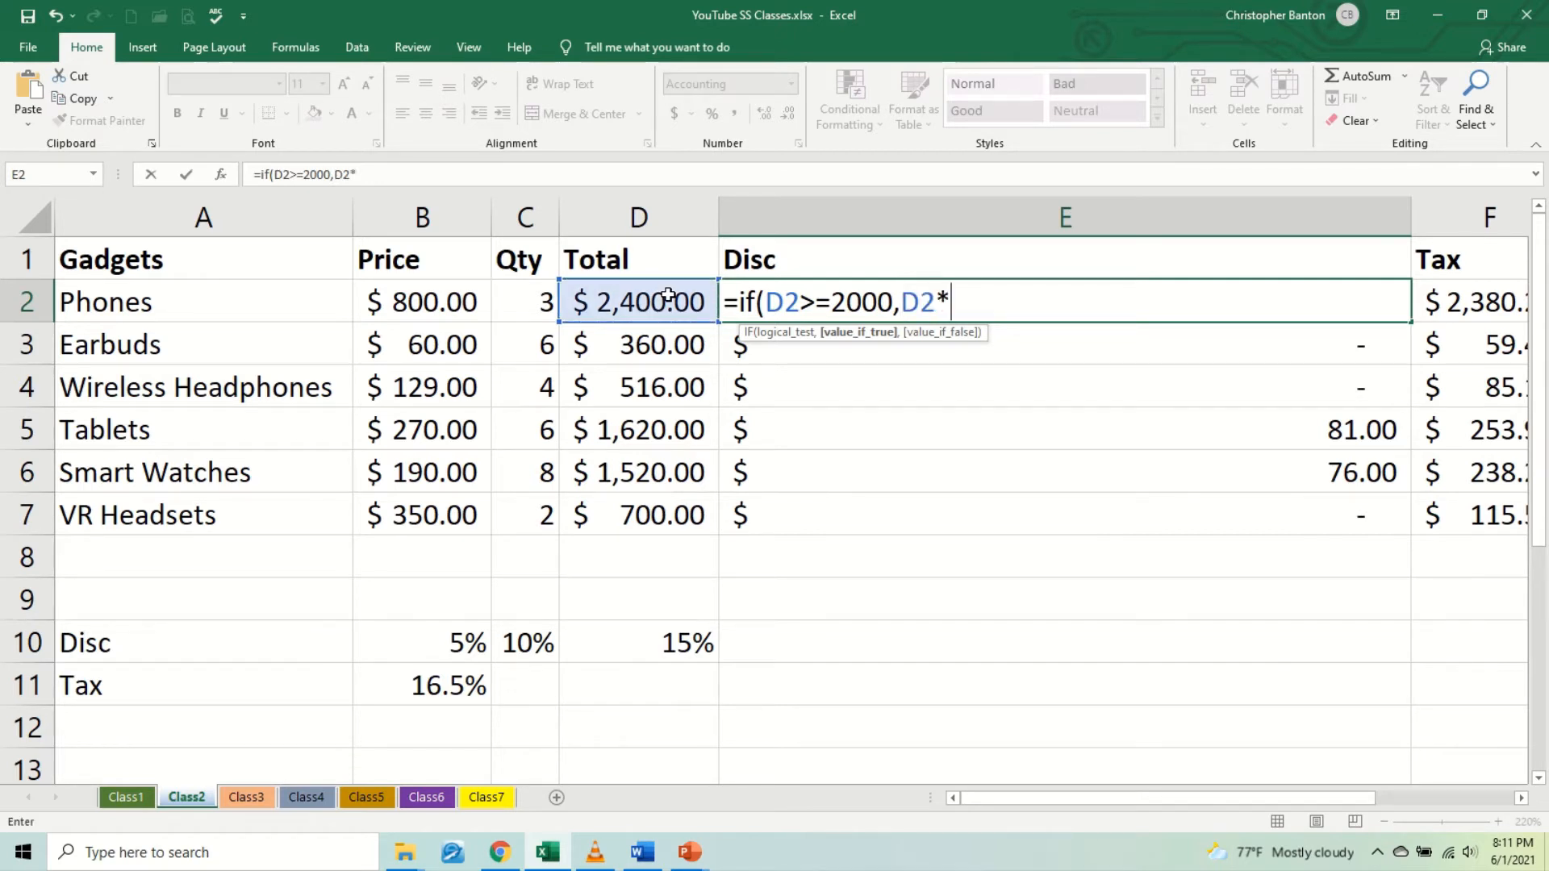
pyautogui.click(660, 643)
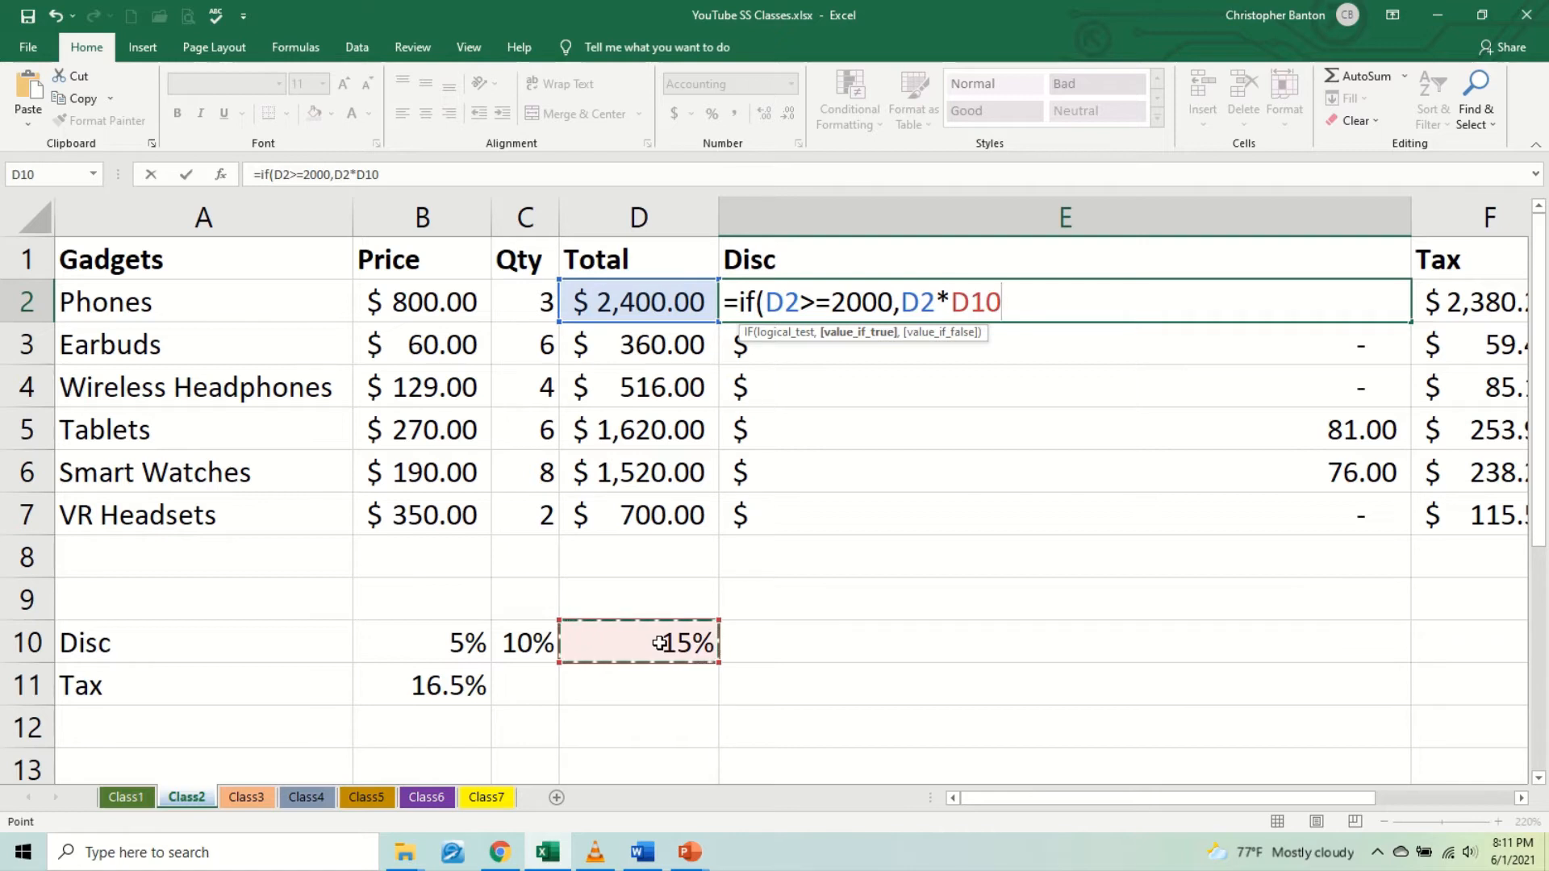
pyautogui.press('F4')
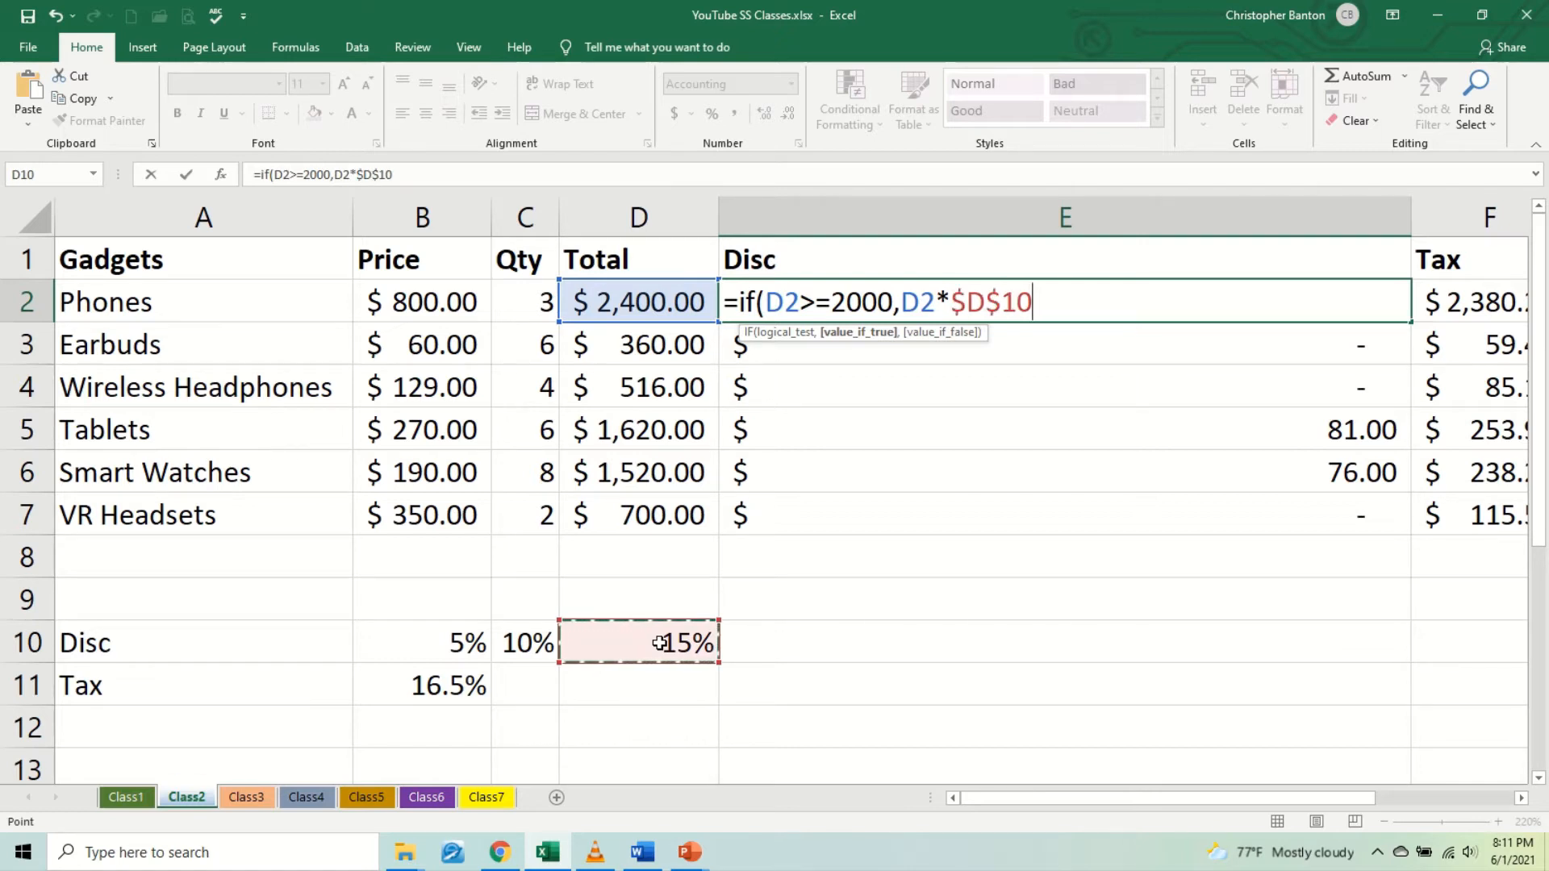
pyautogui.click(1033, 327)
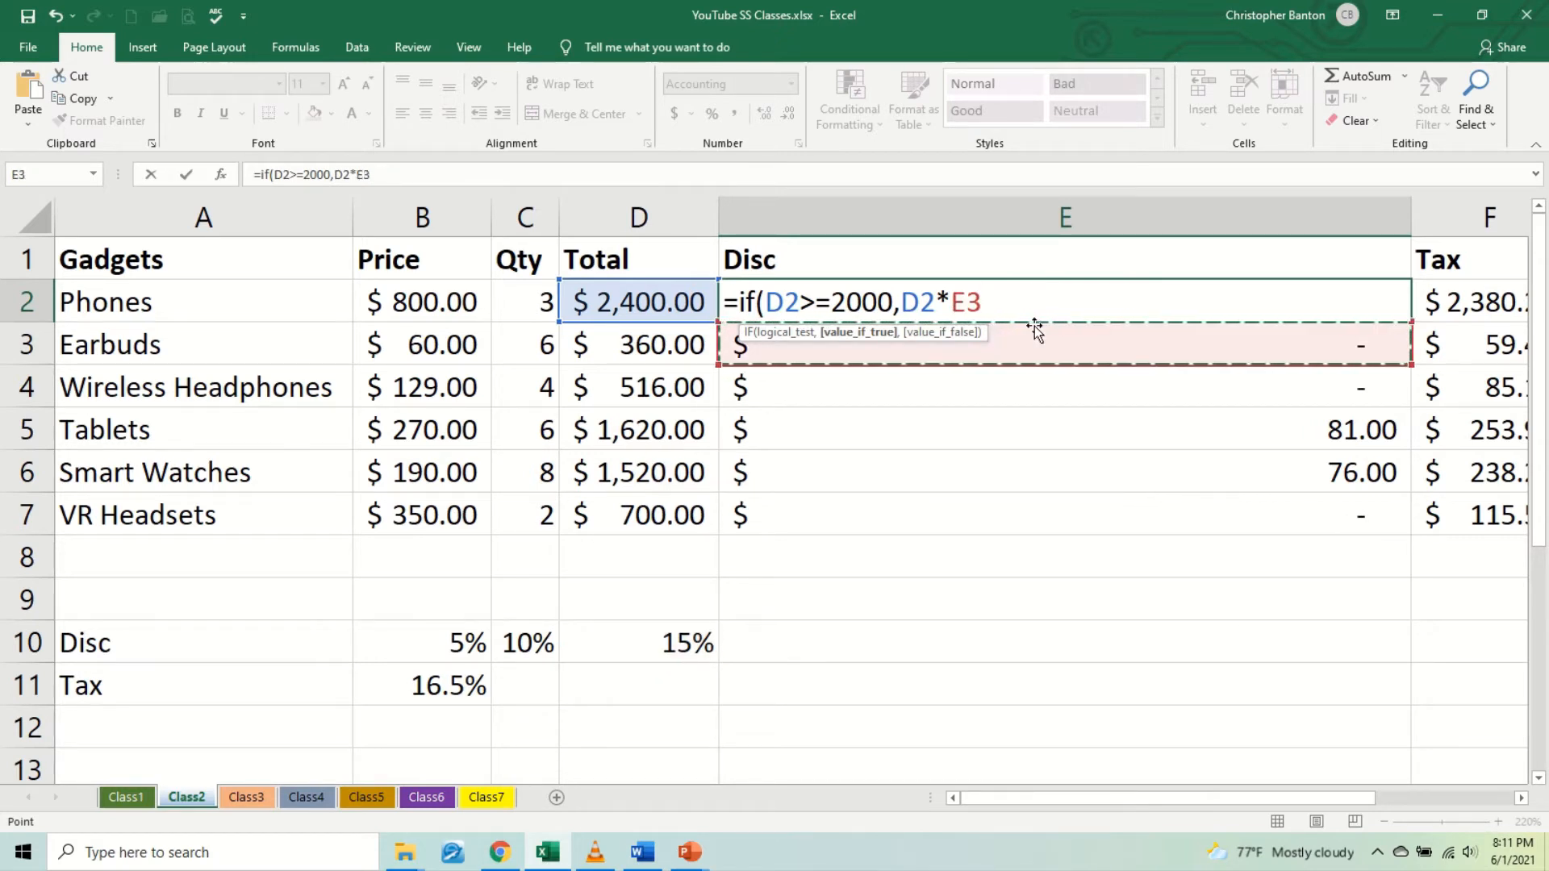
pyautogui.click(670, 641)
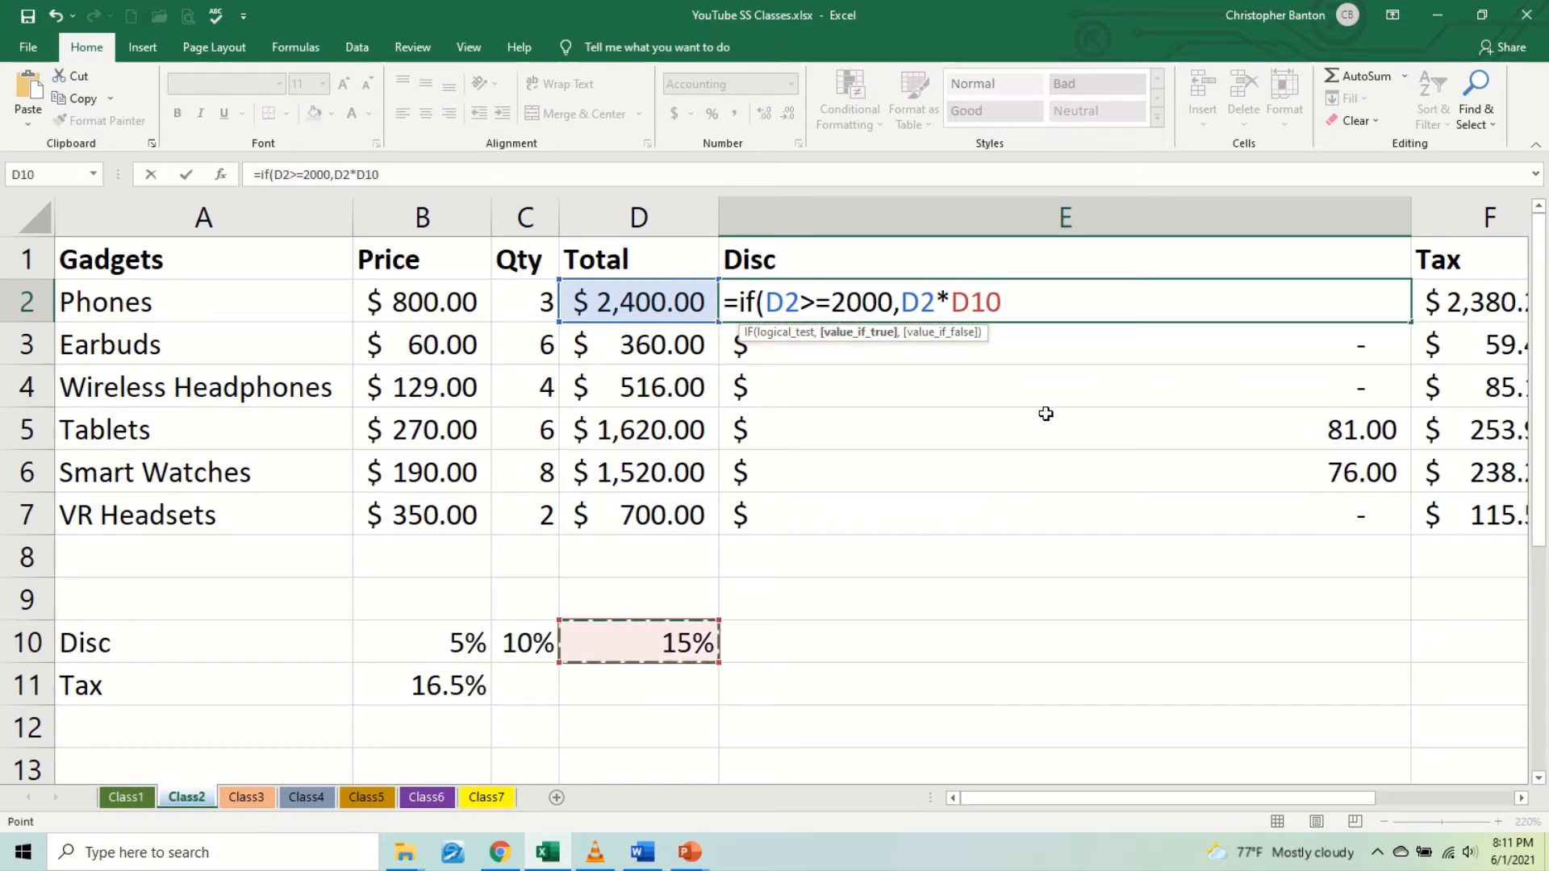
pyautogui.press('F4')
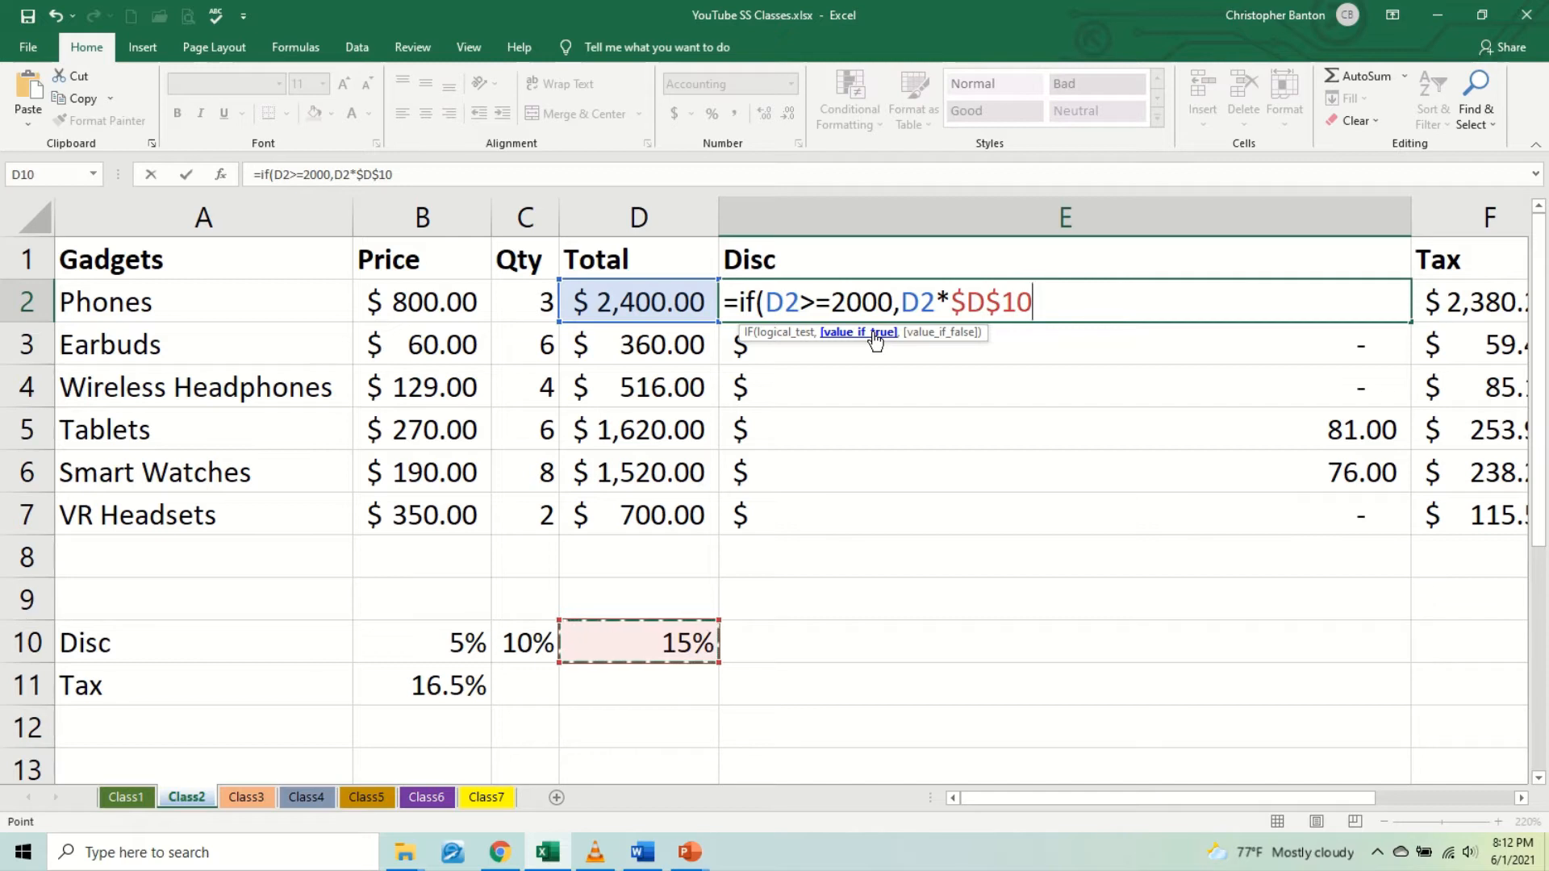
# Step: Nest a second IF as the false value in the E2 formula, testing D2>=1500
pyautogui.write(',if')
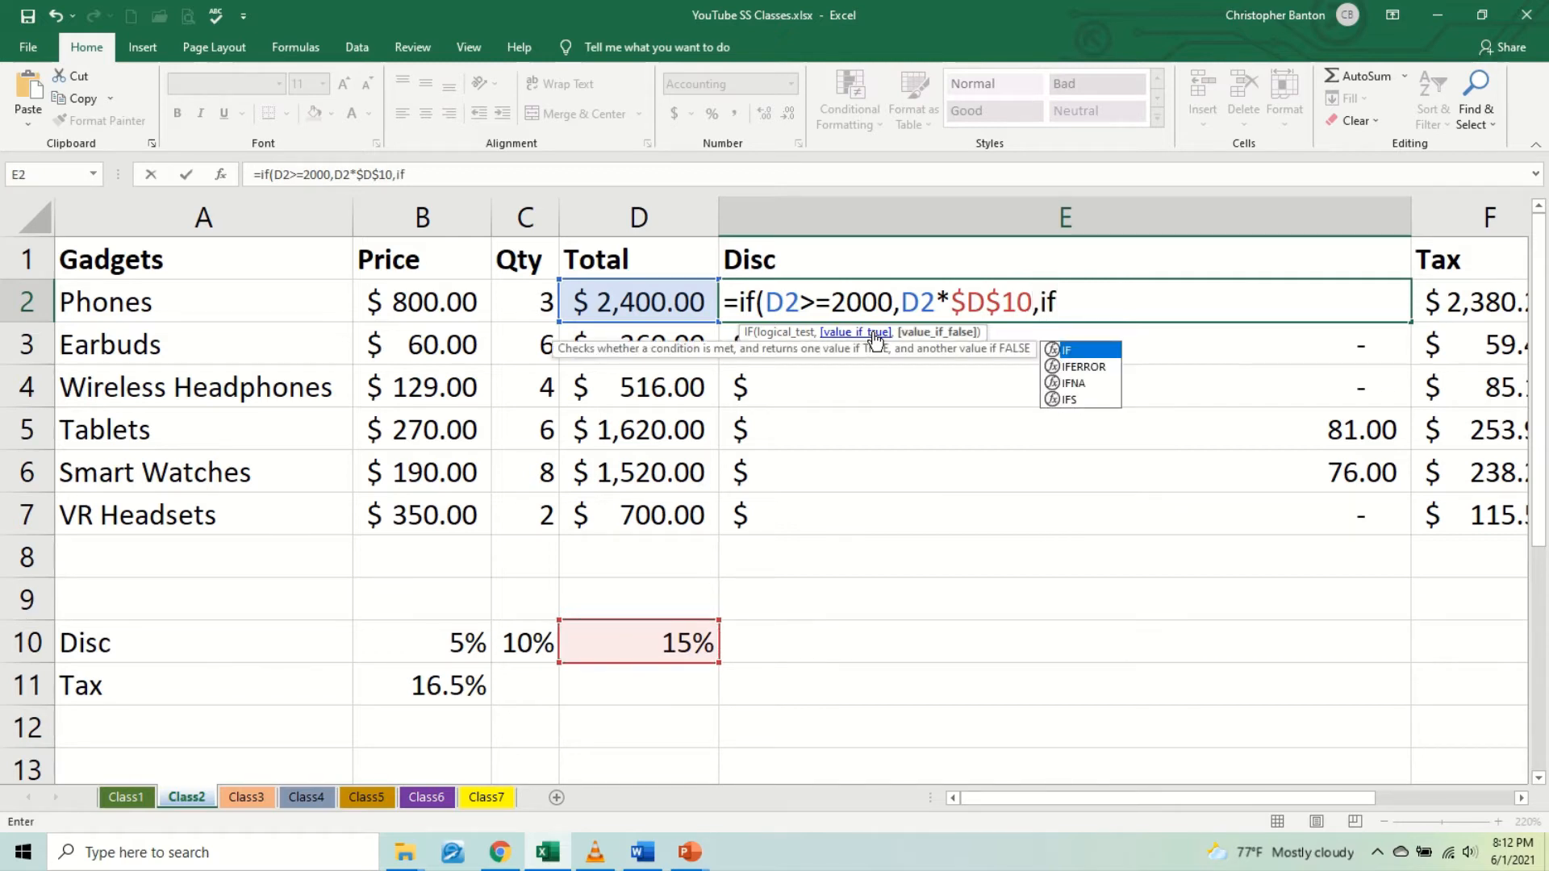
pyautogui.write('(')
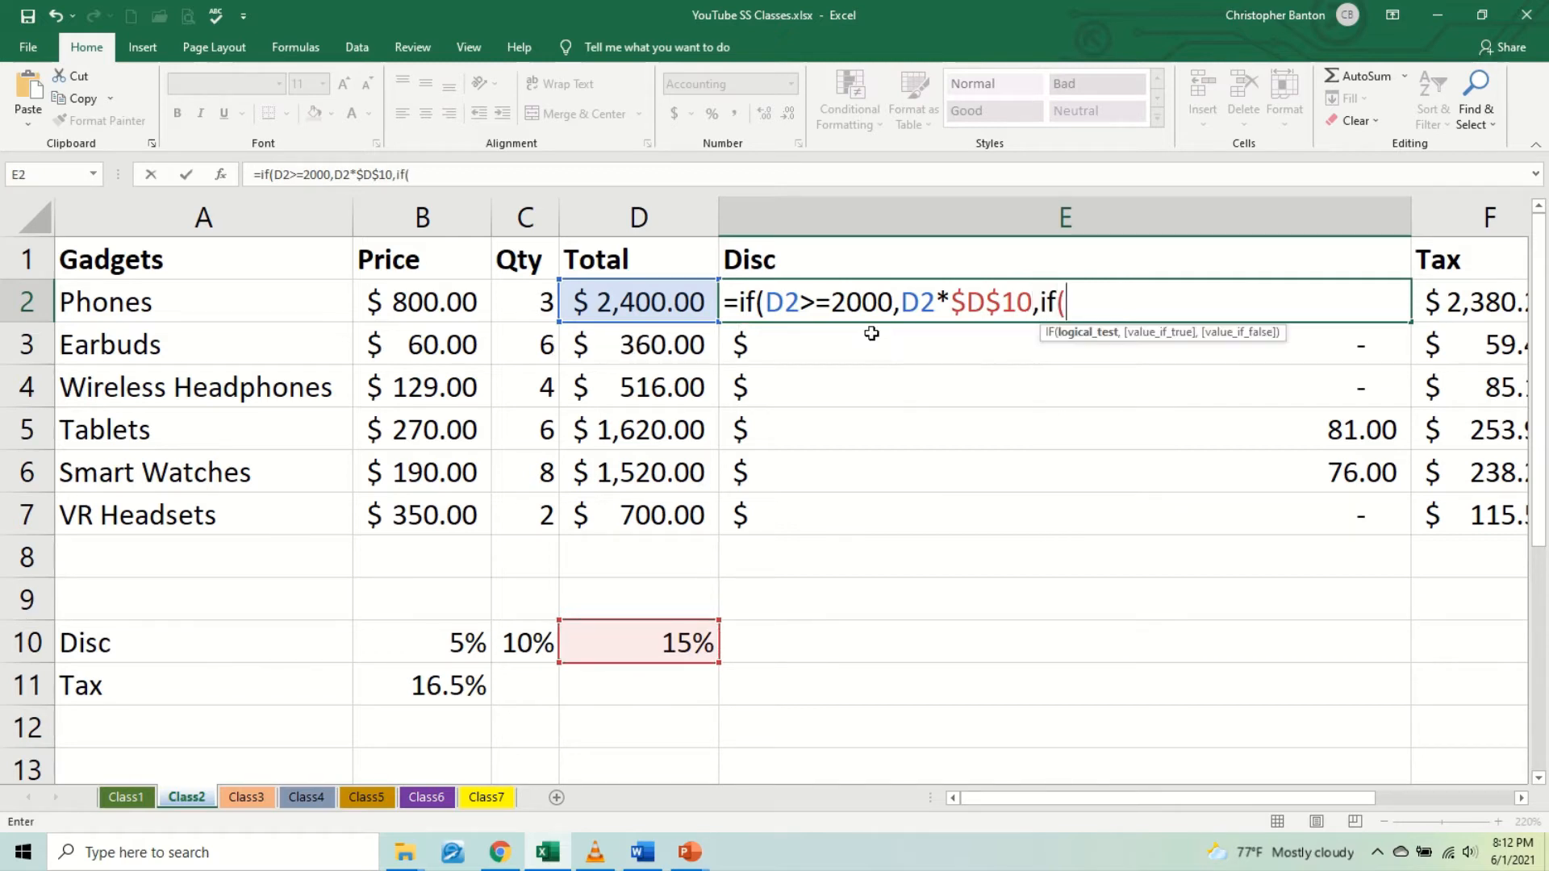
pyautogui.click(654, 300)
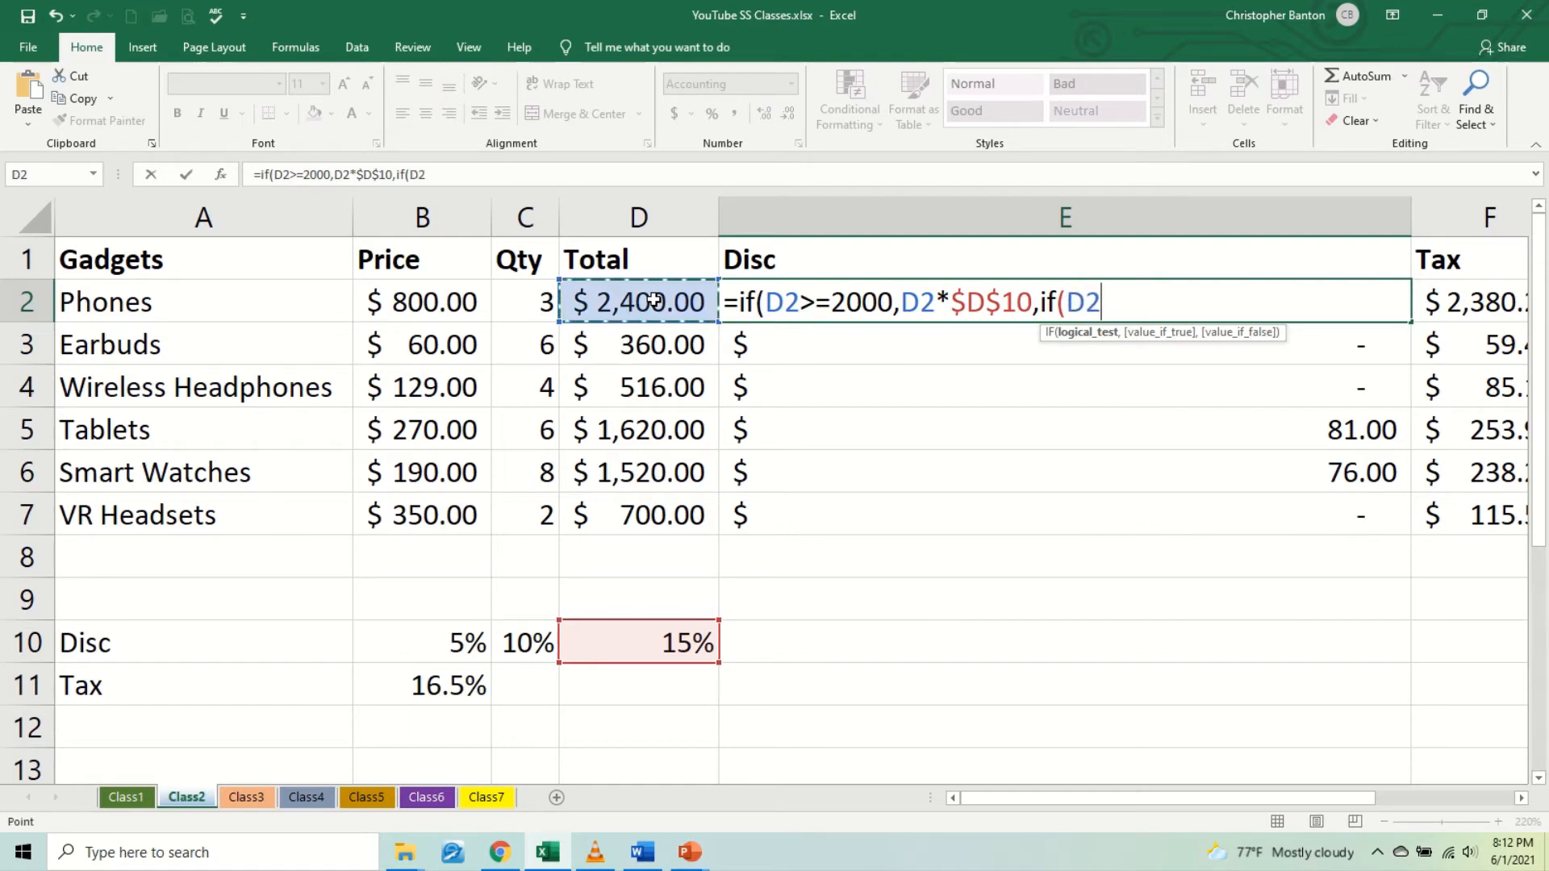
pyautogui.write('>=')
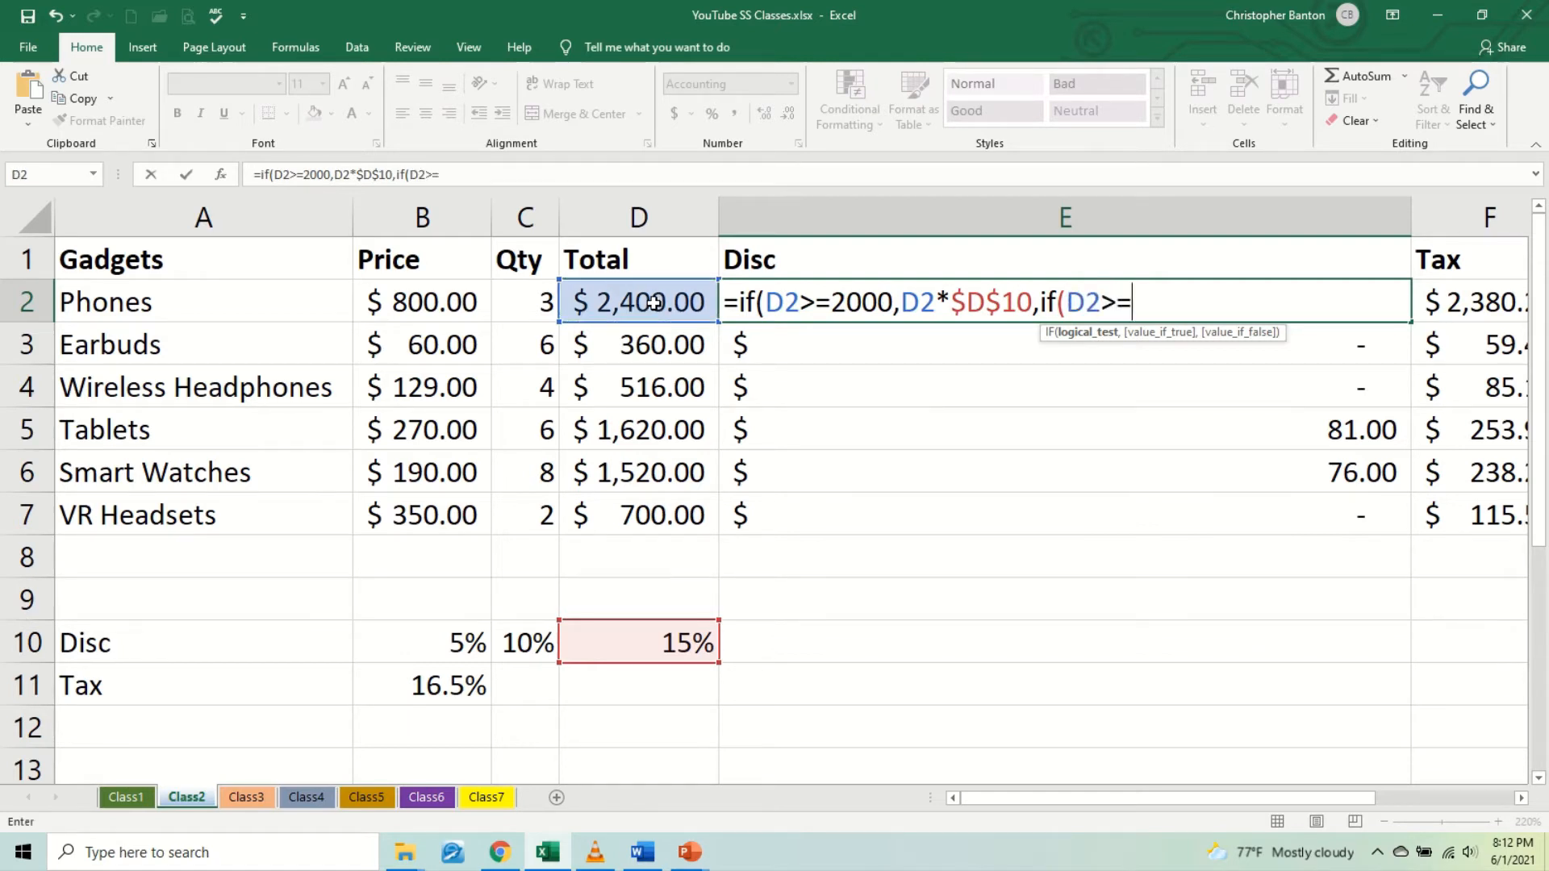
pyautogui.write('1500')
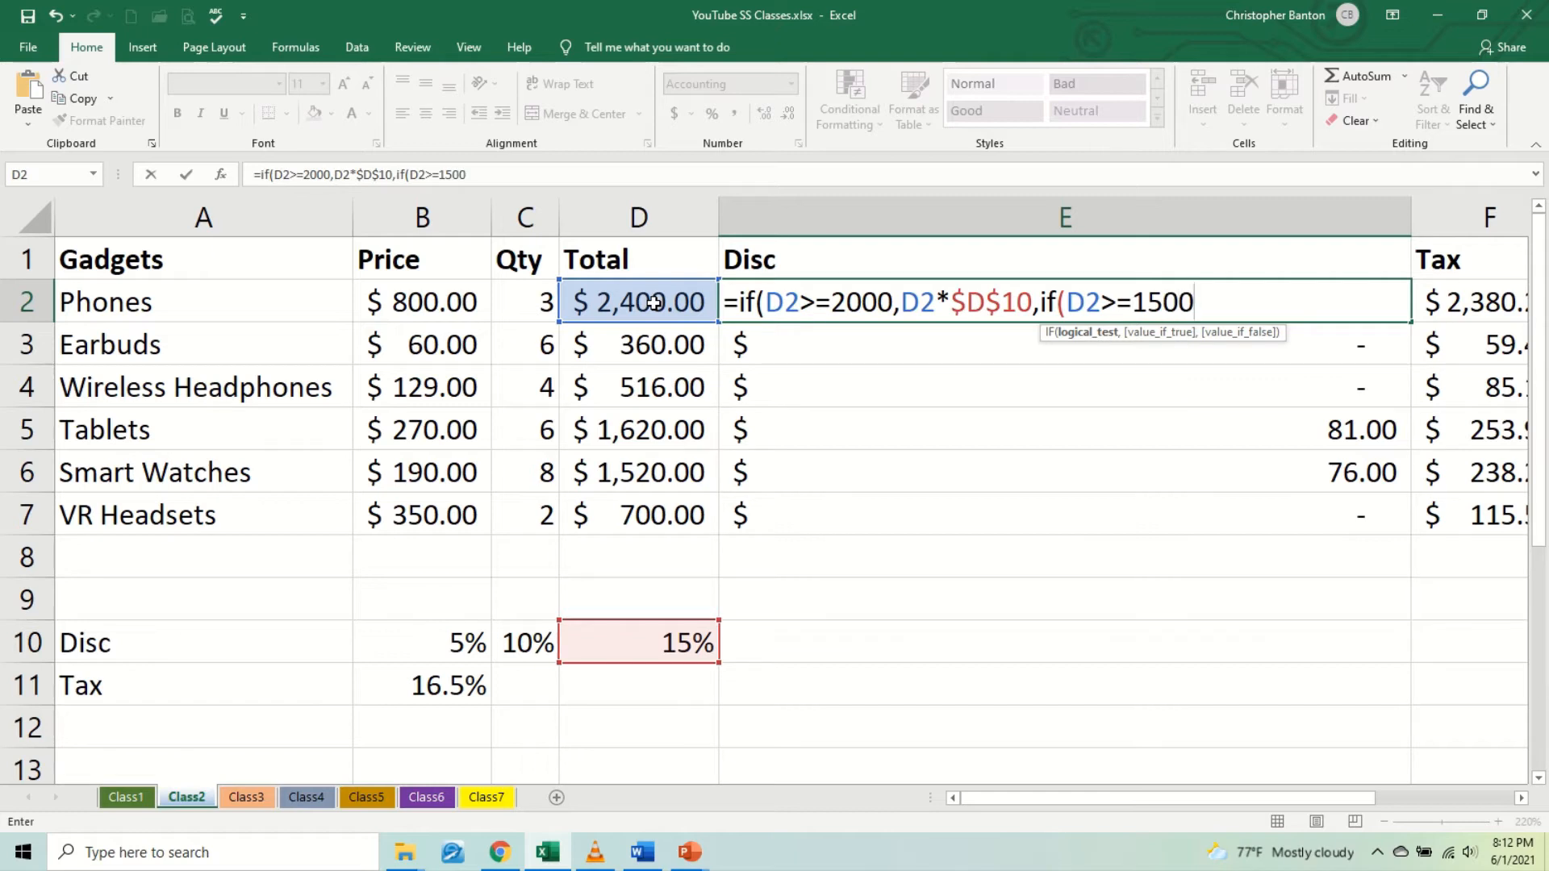
pyautogui.write(',')
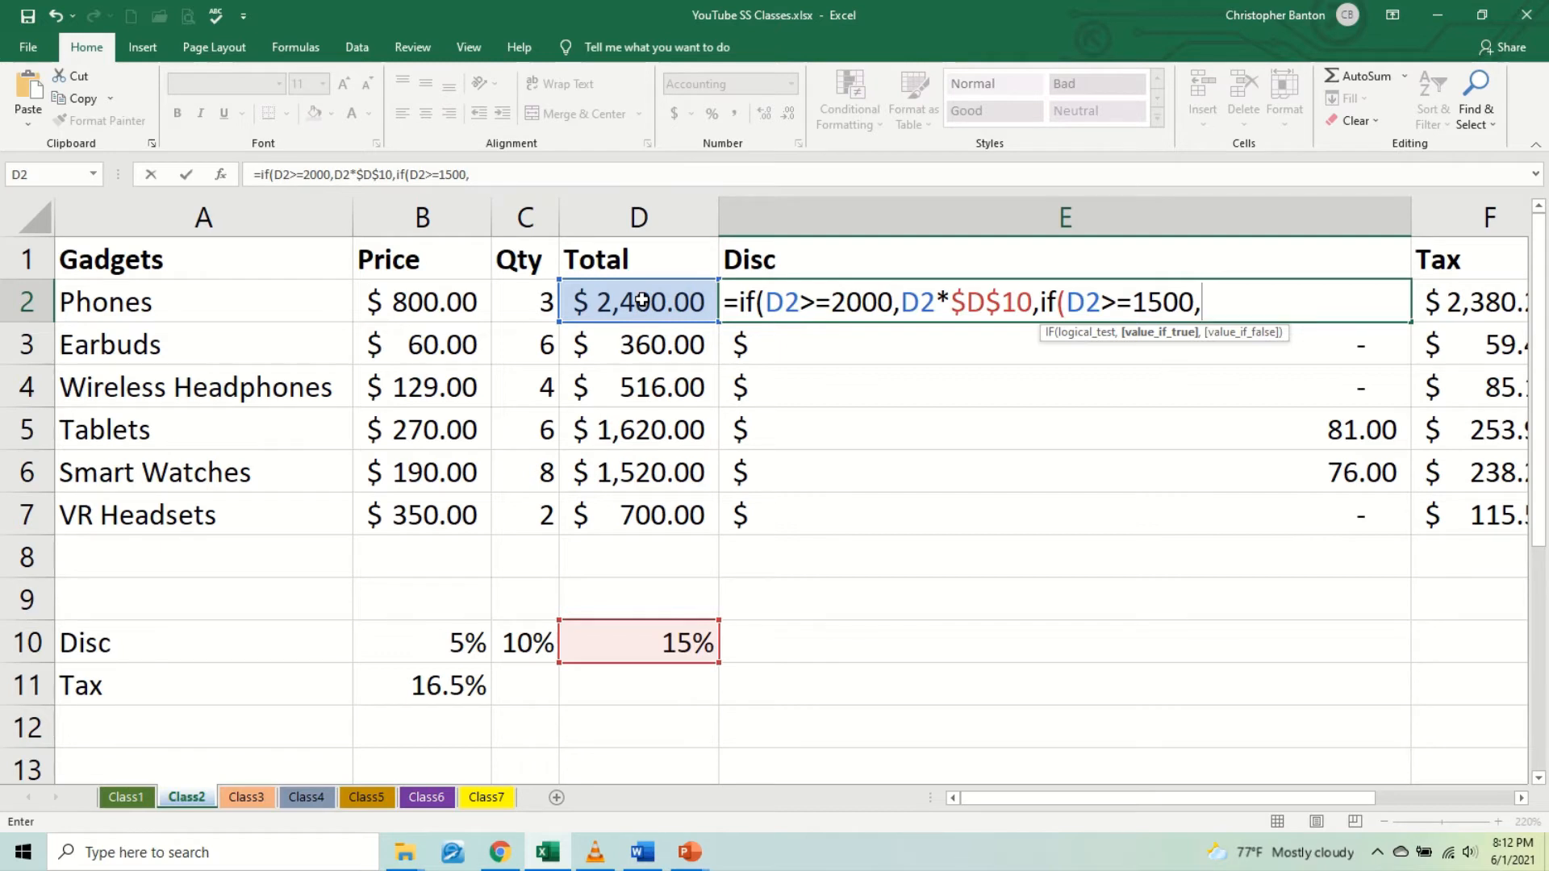
# Step: Give the second IF in E2 the true value d2*$C$10, with an absolute reference to the 10% rate
pyautogui.write('d2')
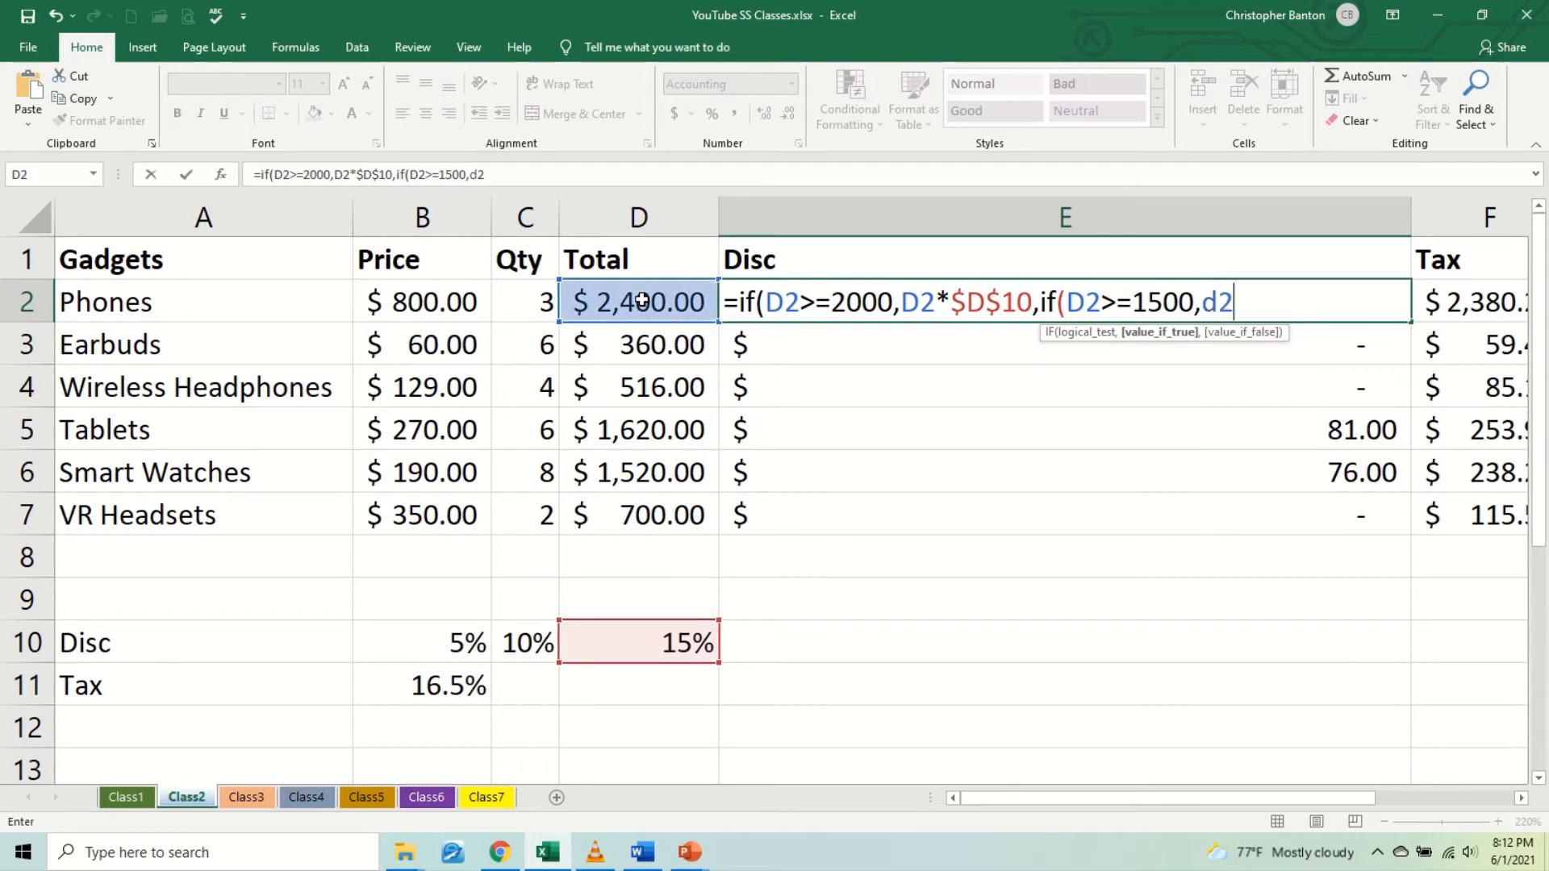
pyautogui.write('*')
pyautogui.click(526, 640)
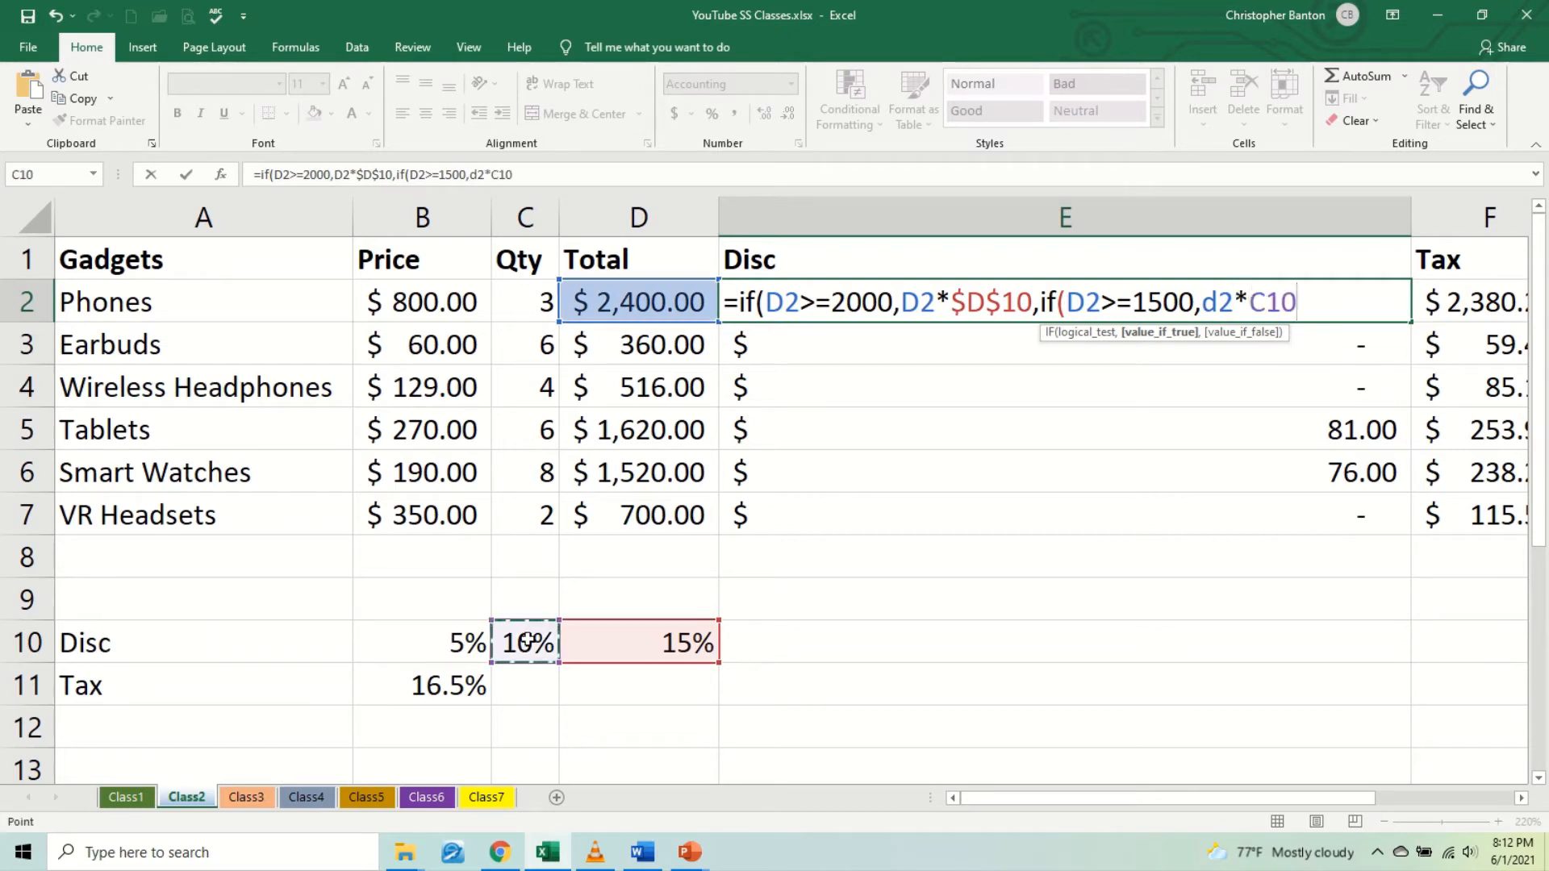
pyautogui.press('F4')
pyautogui.press('F4')
pyautogui.press('F4')
pyautogui.press('F4')
pyautogui.press('F4')
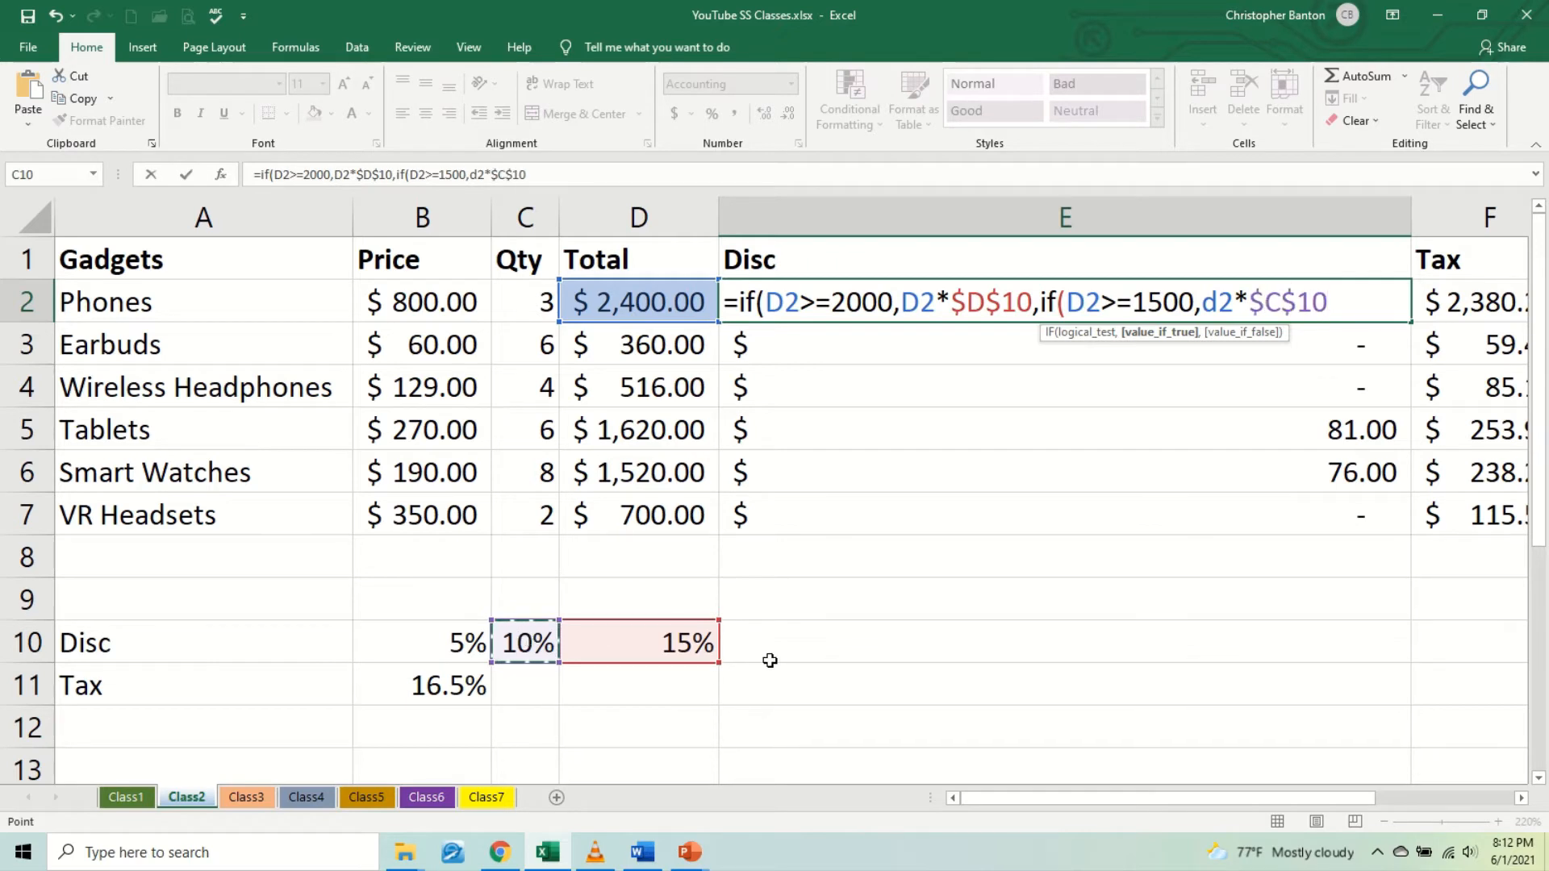
# Step: Nest a third IF as the second one's false value in the E2 formula, testing d2>=800
pyautogui.write(',if')
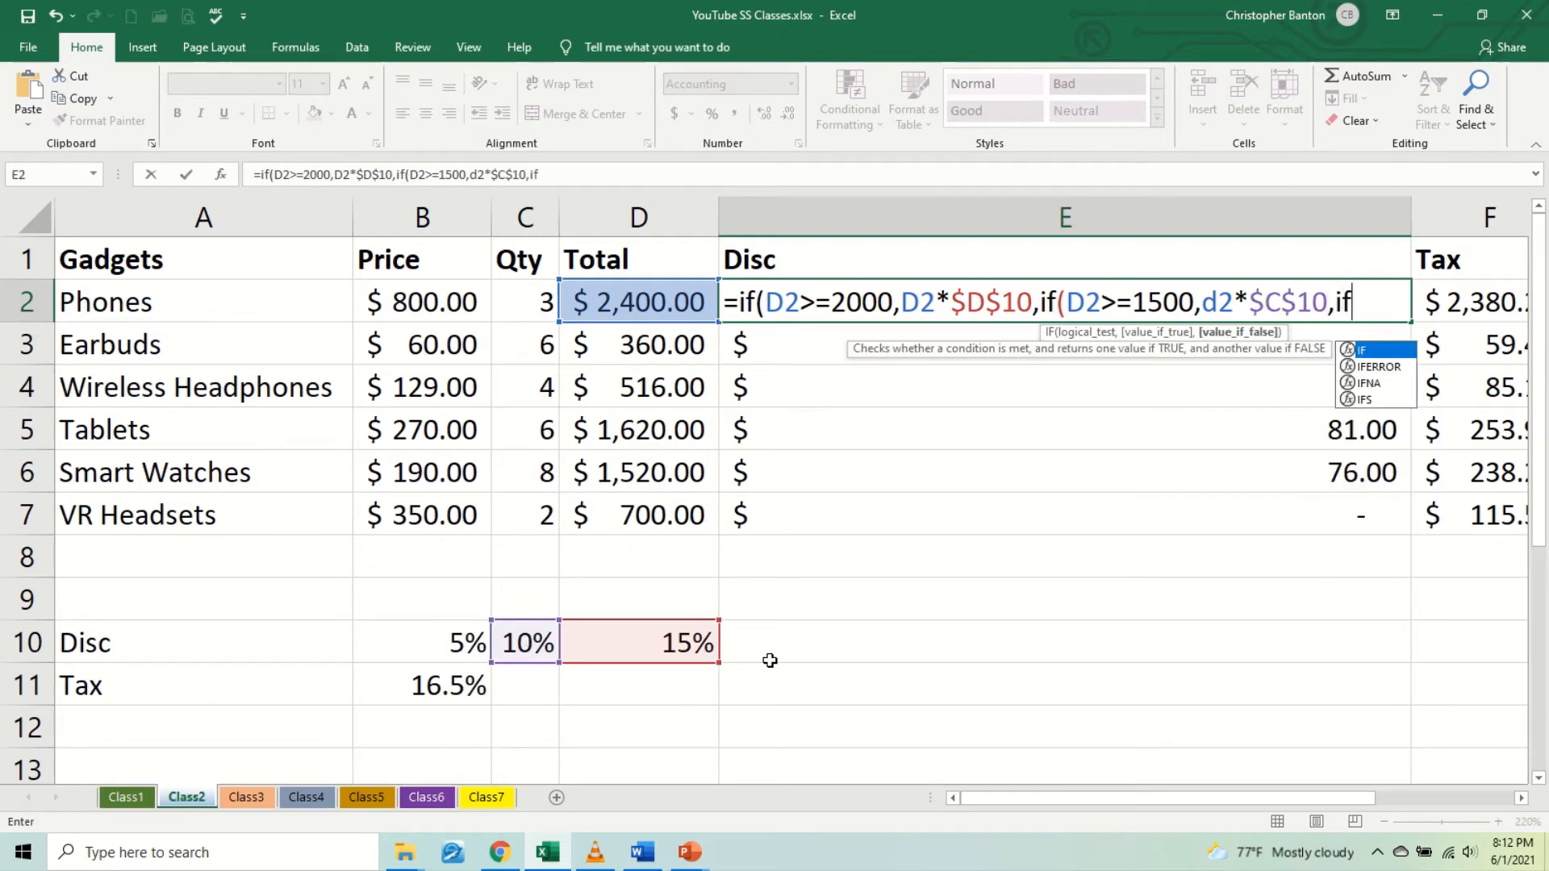
pyautogui.write('(')
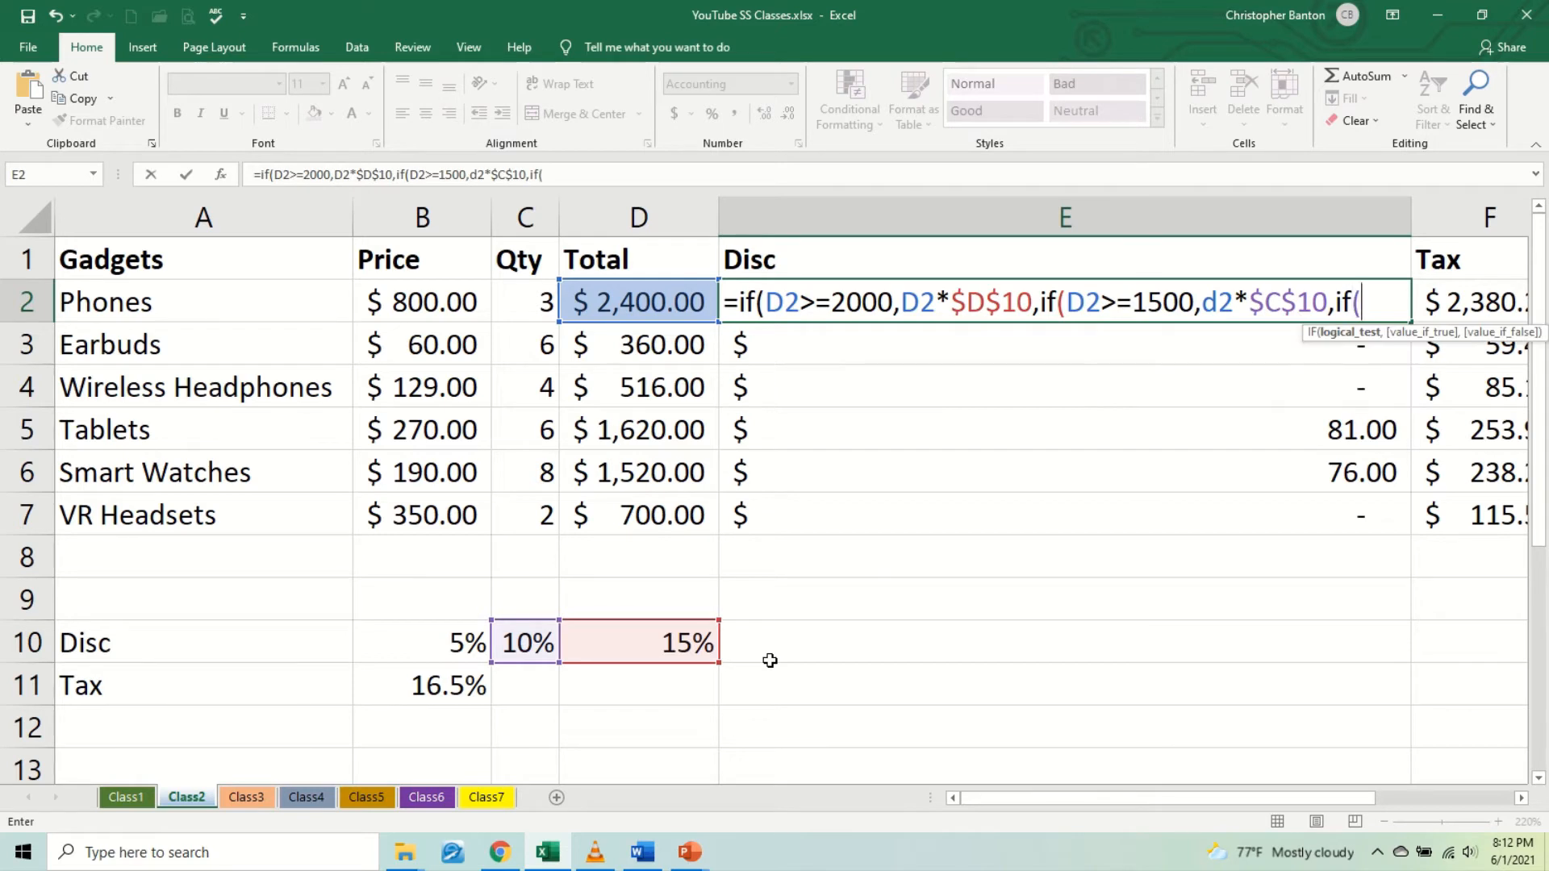
pyautogui.write('d2')
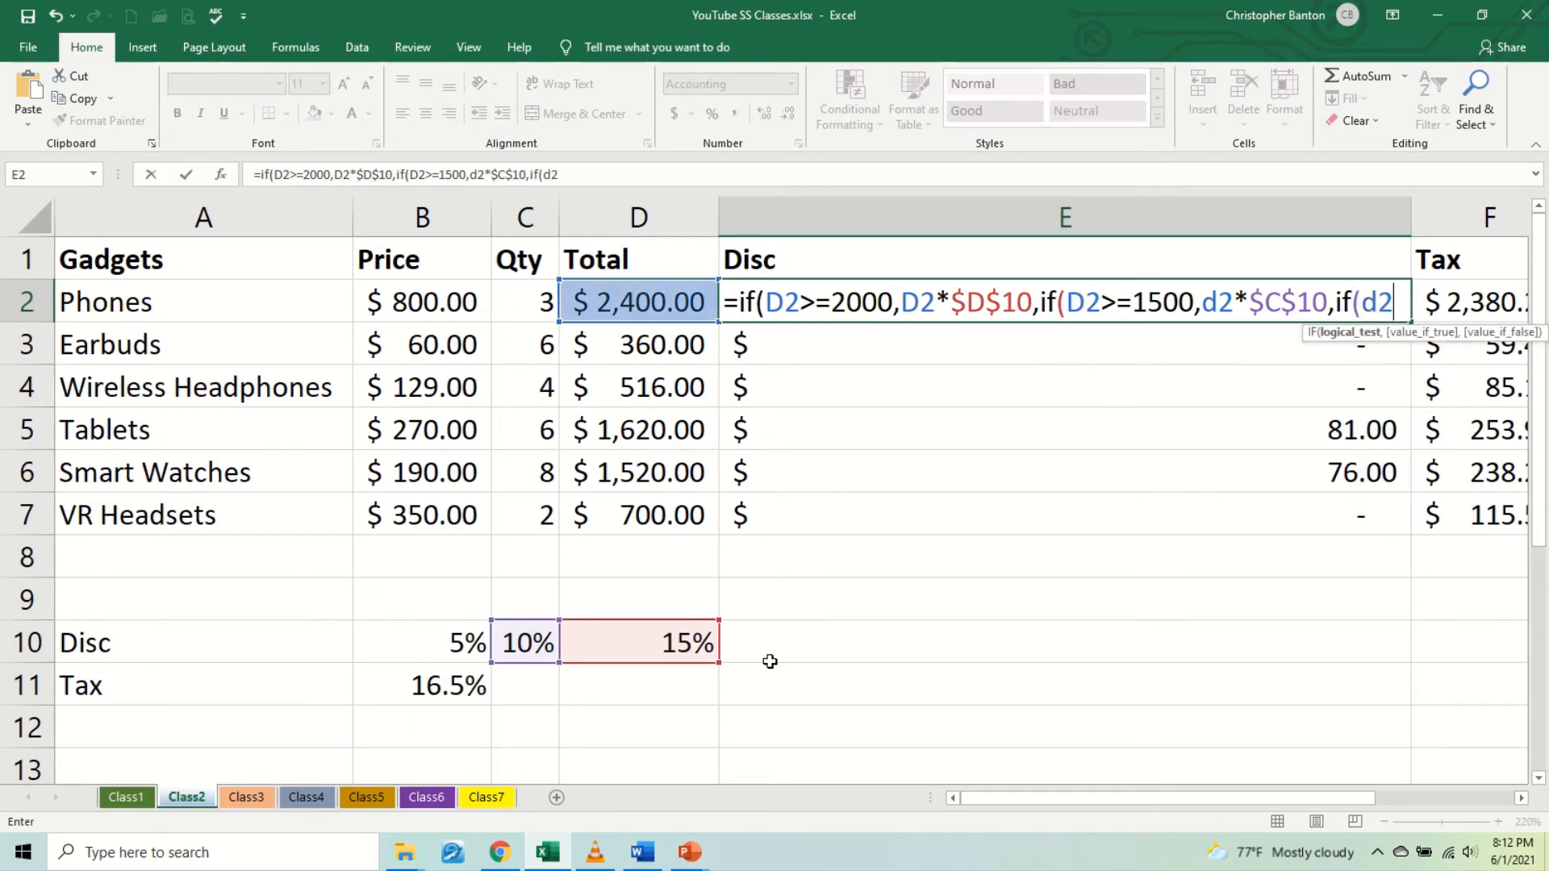
pyautogui.write('>')
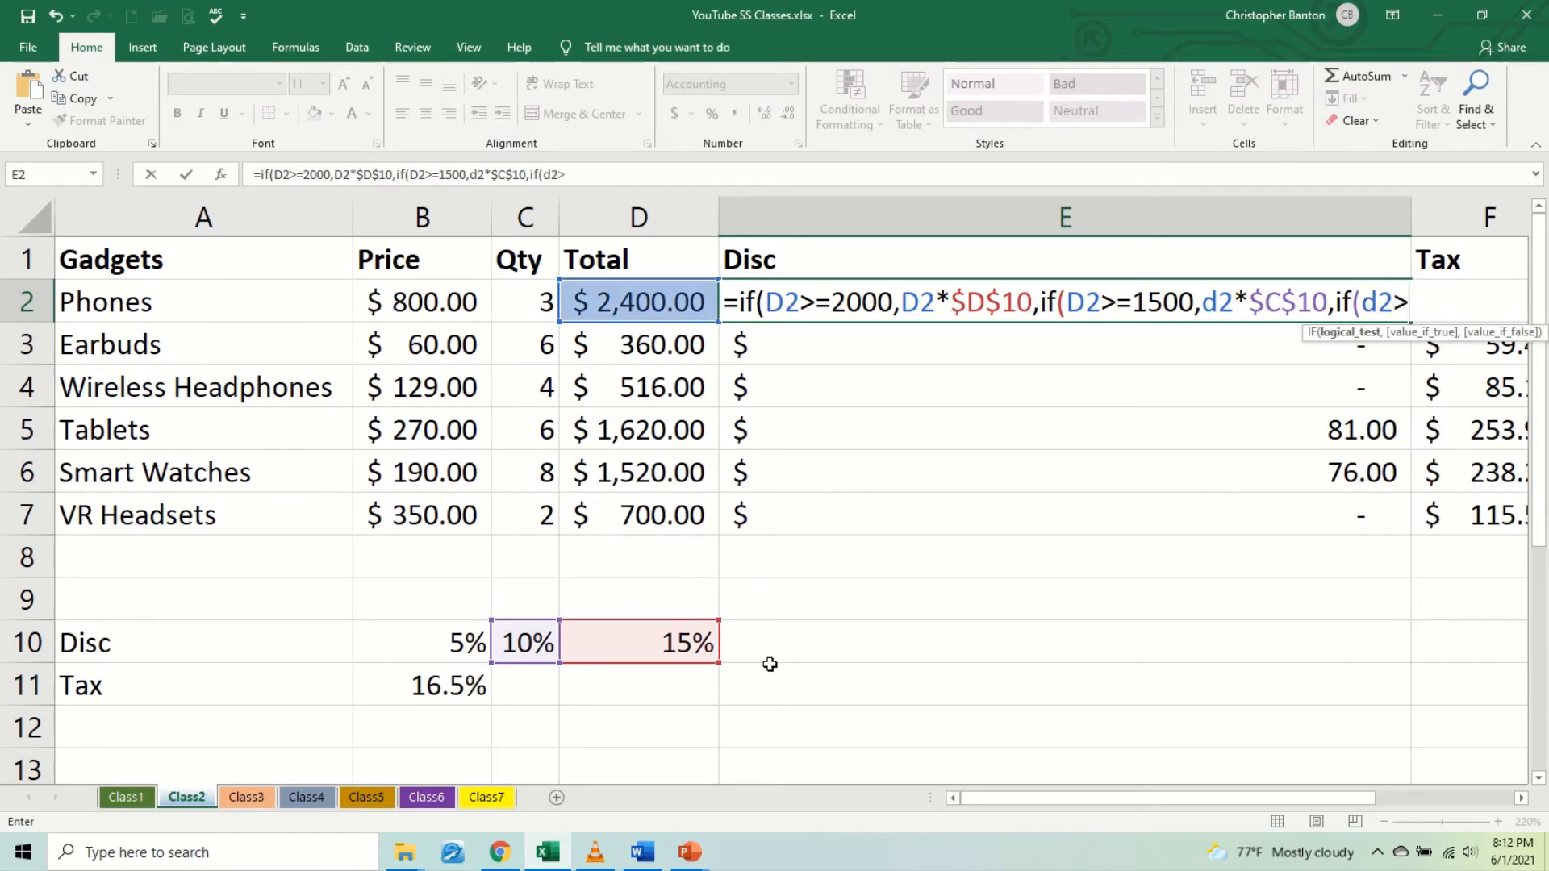
pyautogui.write('=800')
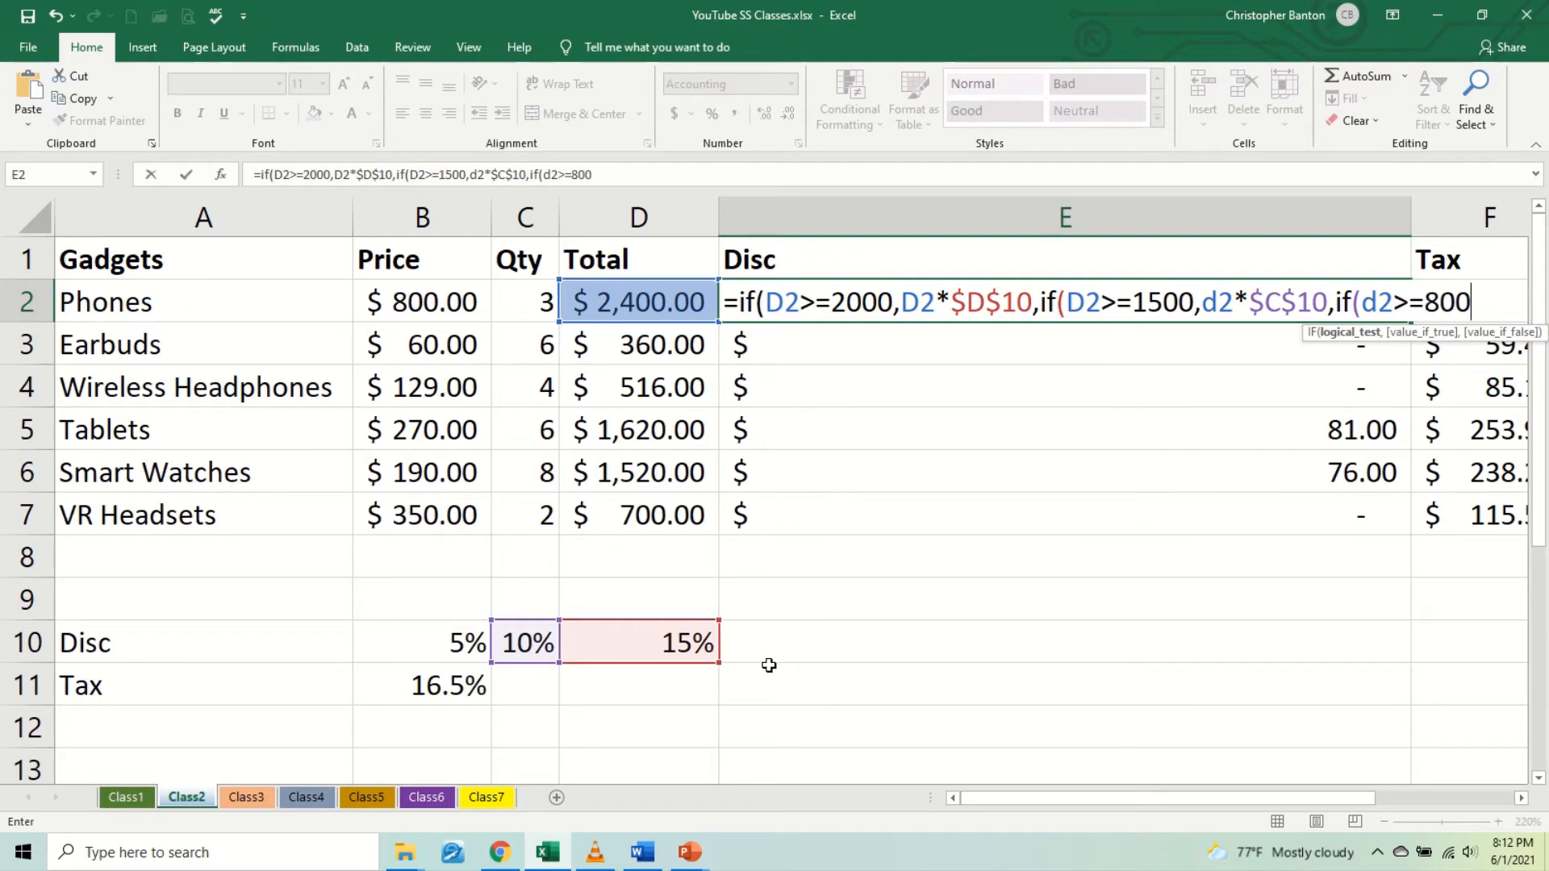
pyautogui.write(',')
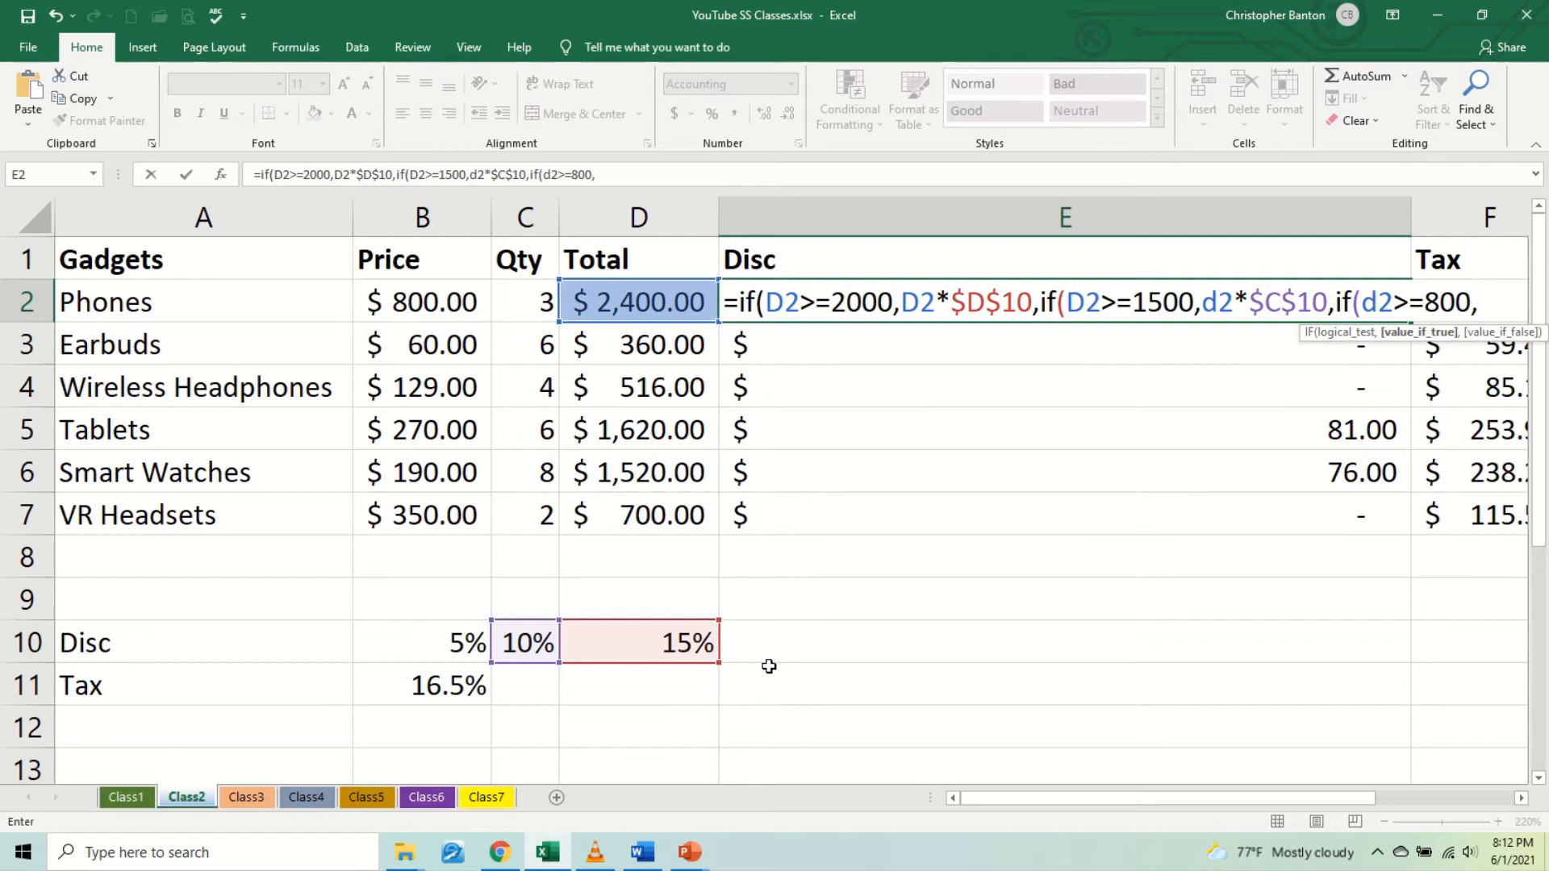
# Step: Give the third IF in E2 the true value d2*$B$10, with an absolute reference to the 5% rate
pyautogui.write('d2')
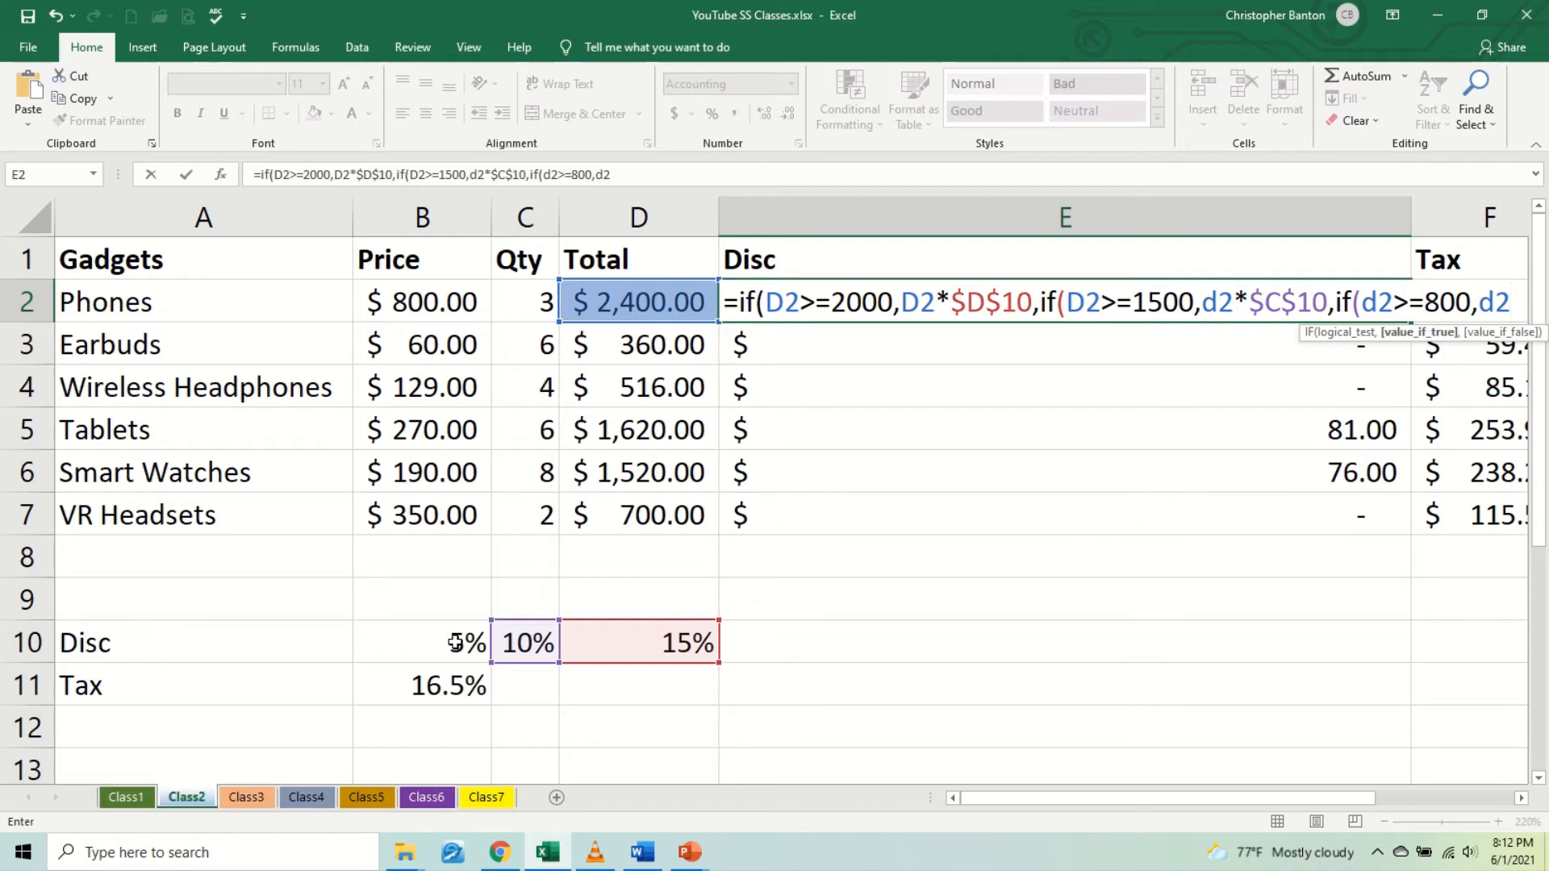
pyautogui.write('*')
pyautogui.click(455, 643)
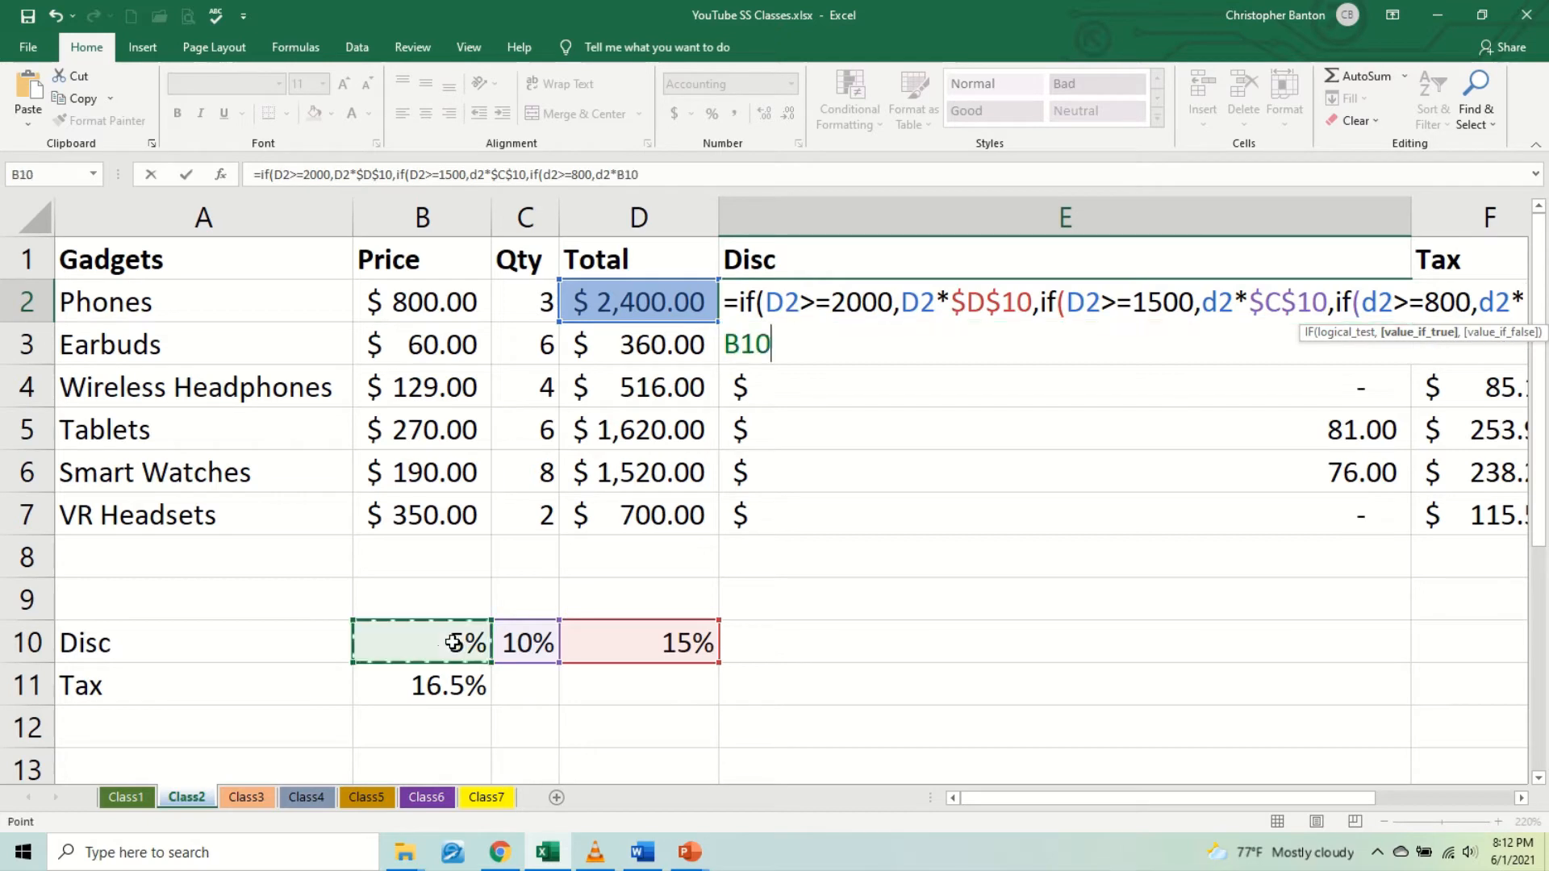
pyautogui.click(1520, 799)
pyautogui.click(1520, 798)
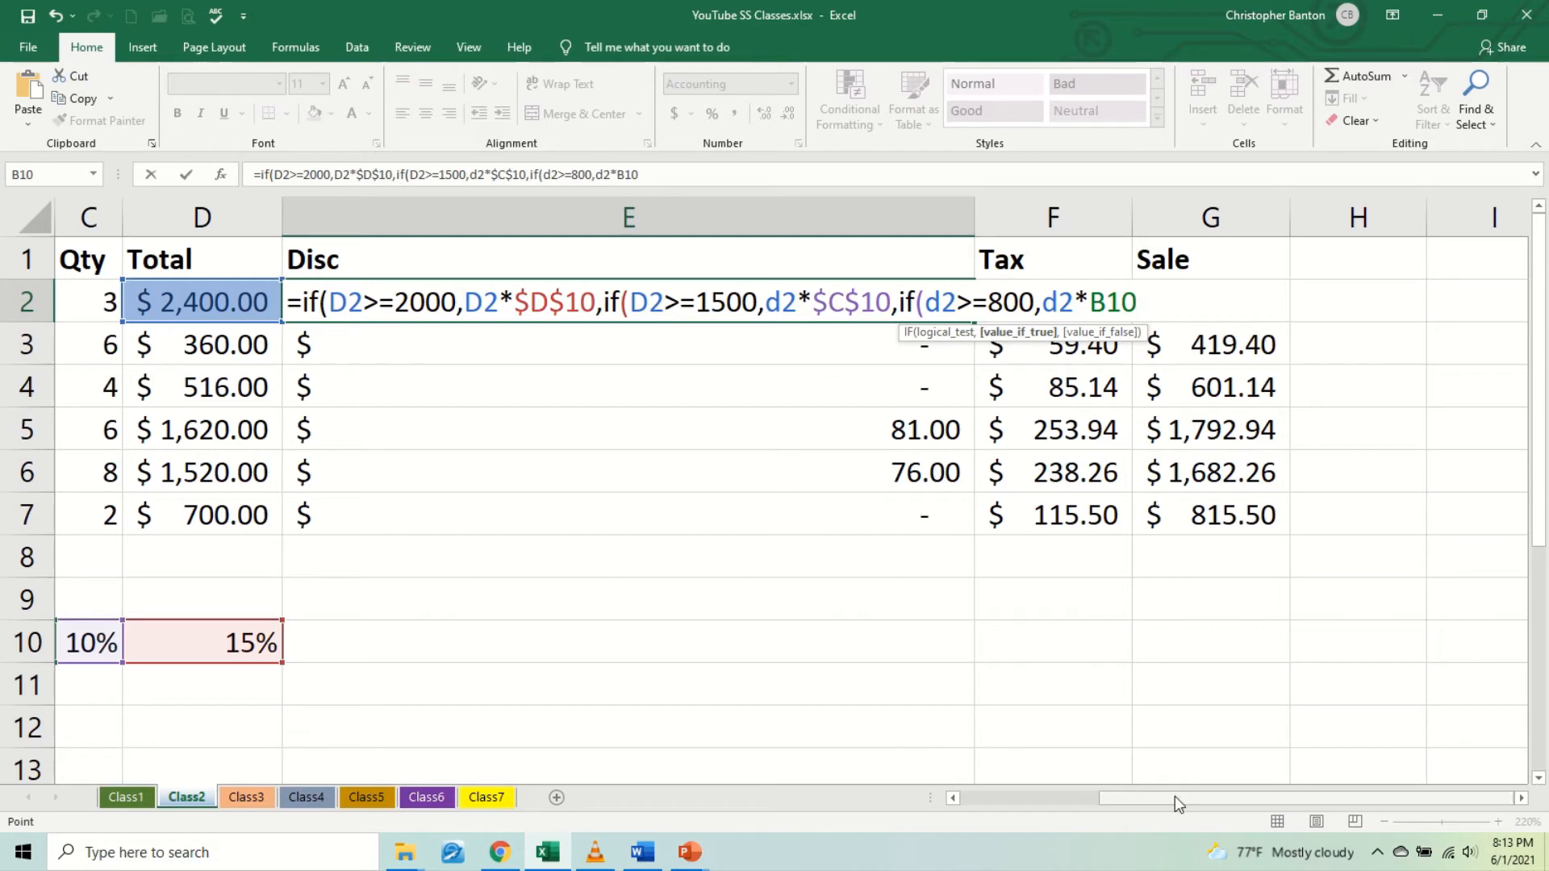
pyautogui.moveTo(1174, 797); pyautogui.dragTo(1091, 807)
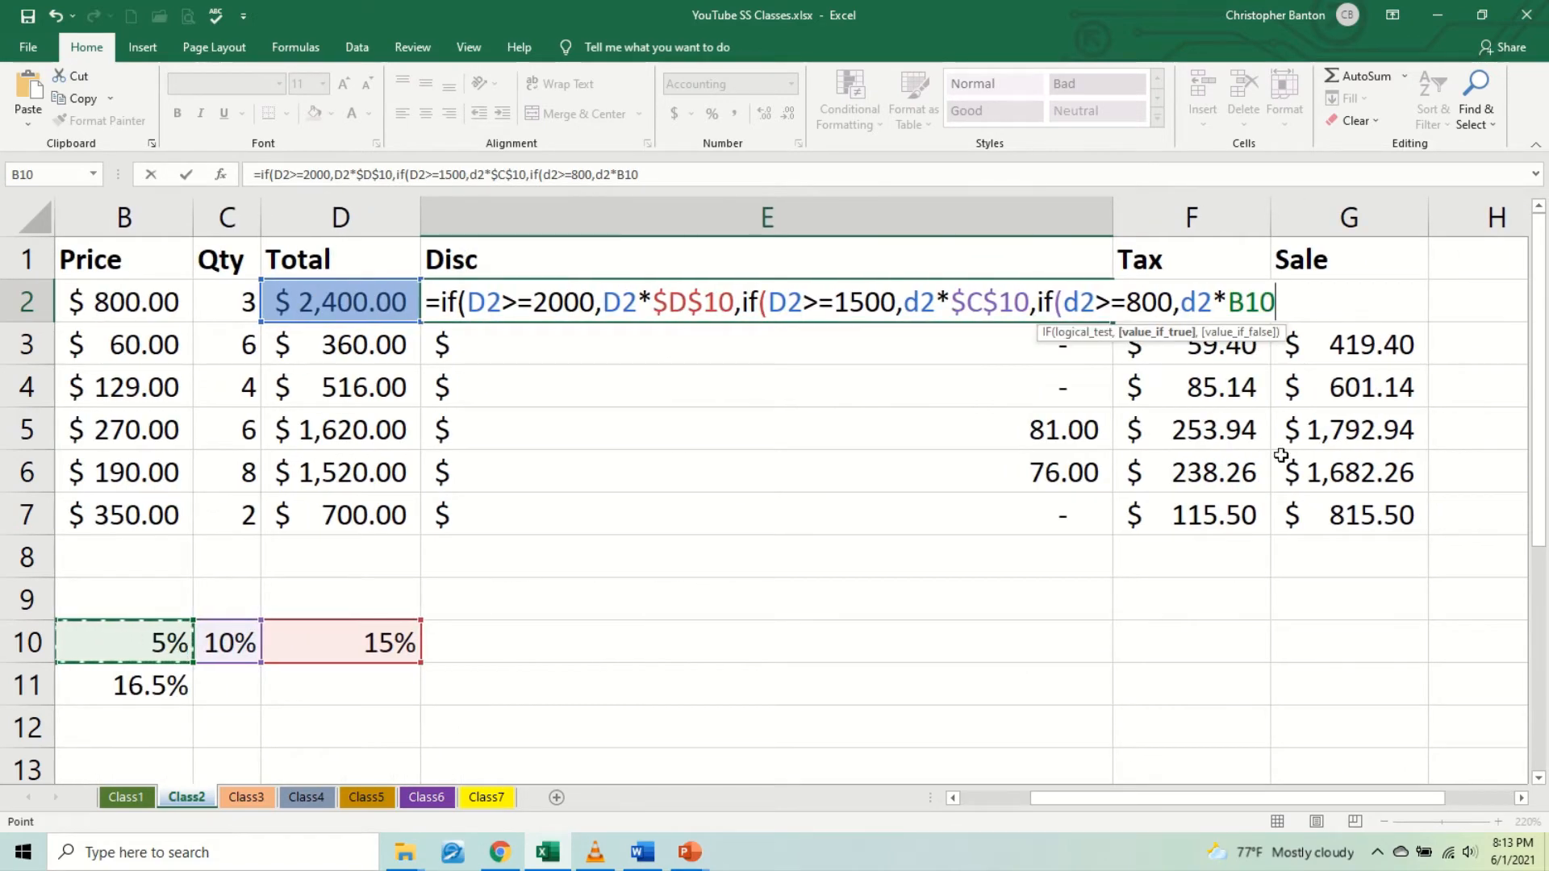
pyautogui.press('F4')
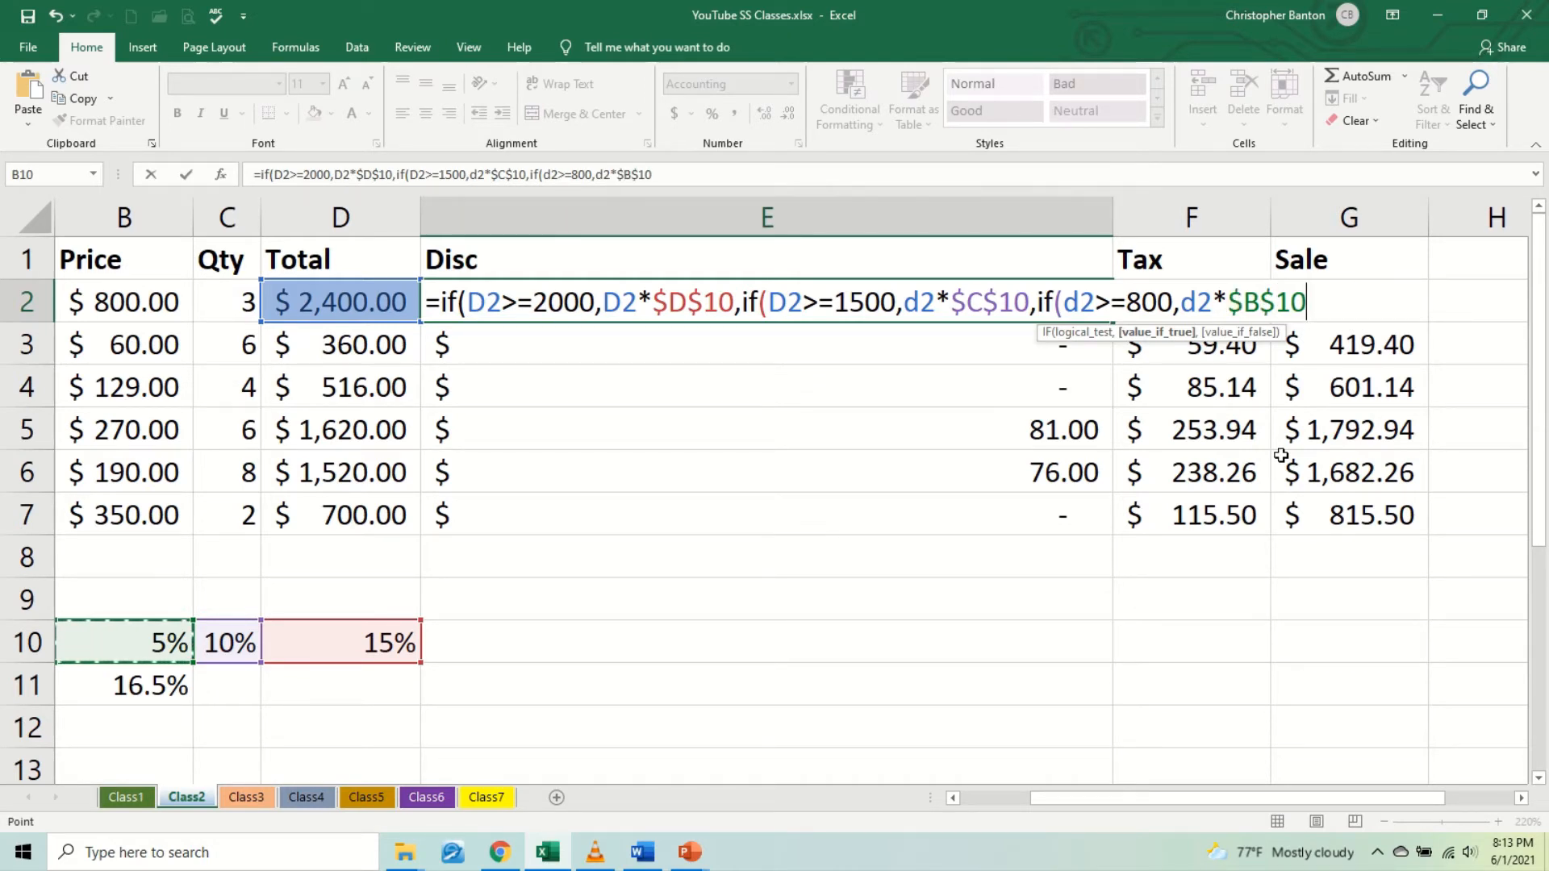
# Step: Finish the nested E2 formula with 0 as the final false value and copy it down the Disc column to E7
pyautogui.write(',')
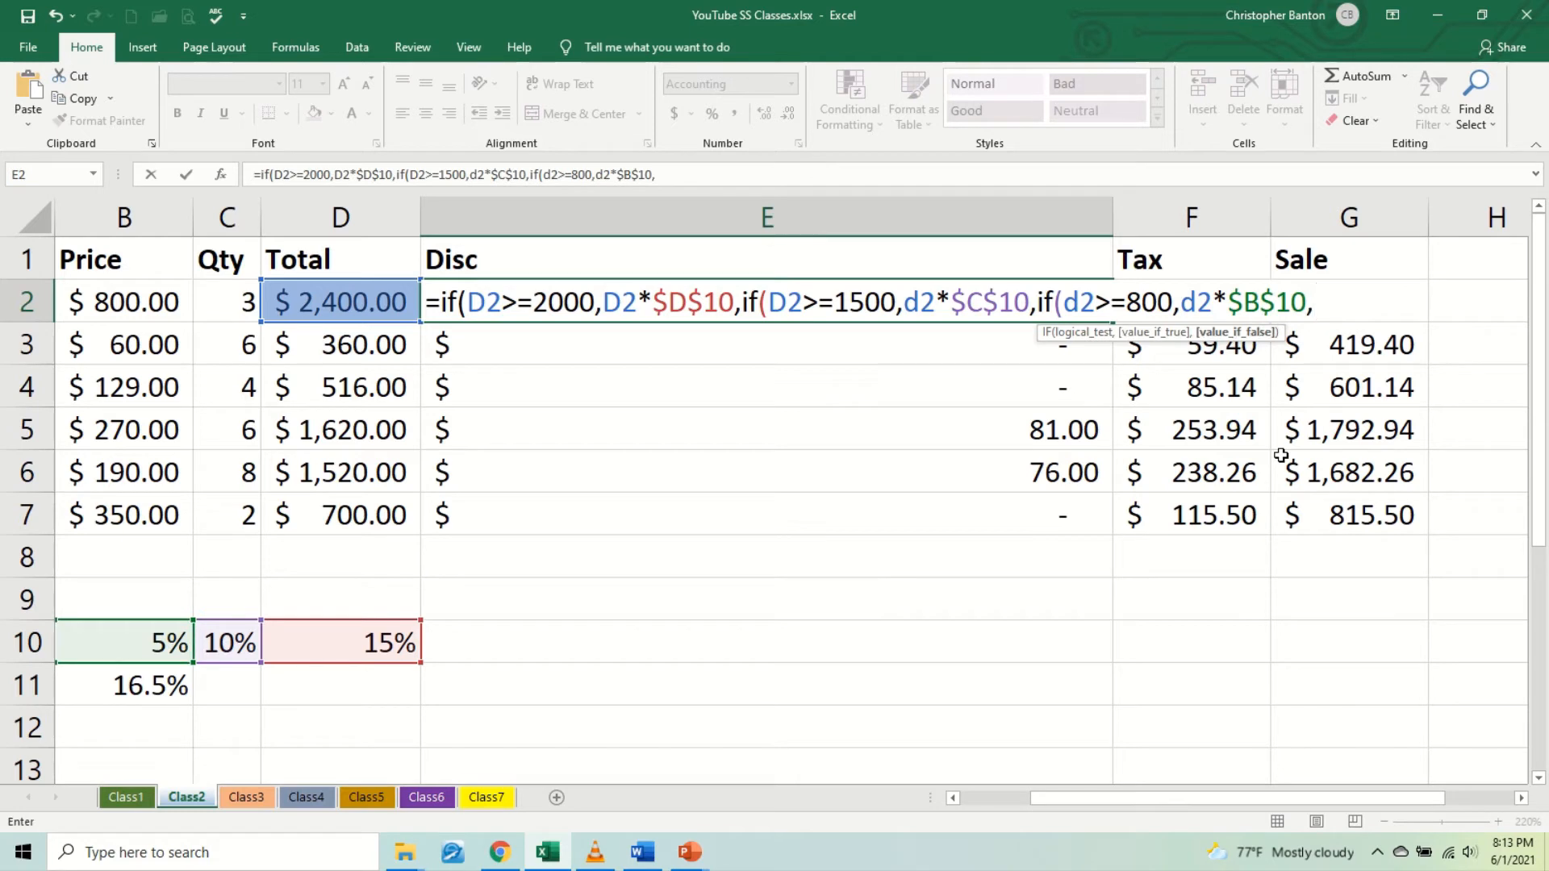
pyautogui.write('0')
pyautogui.write(')))')
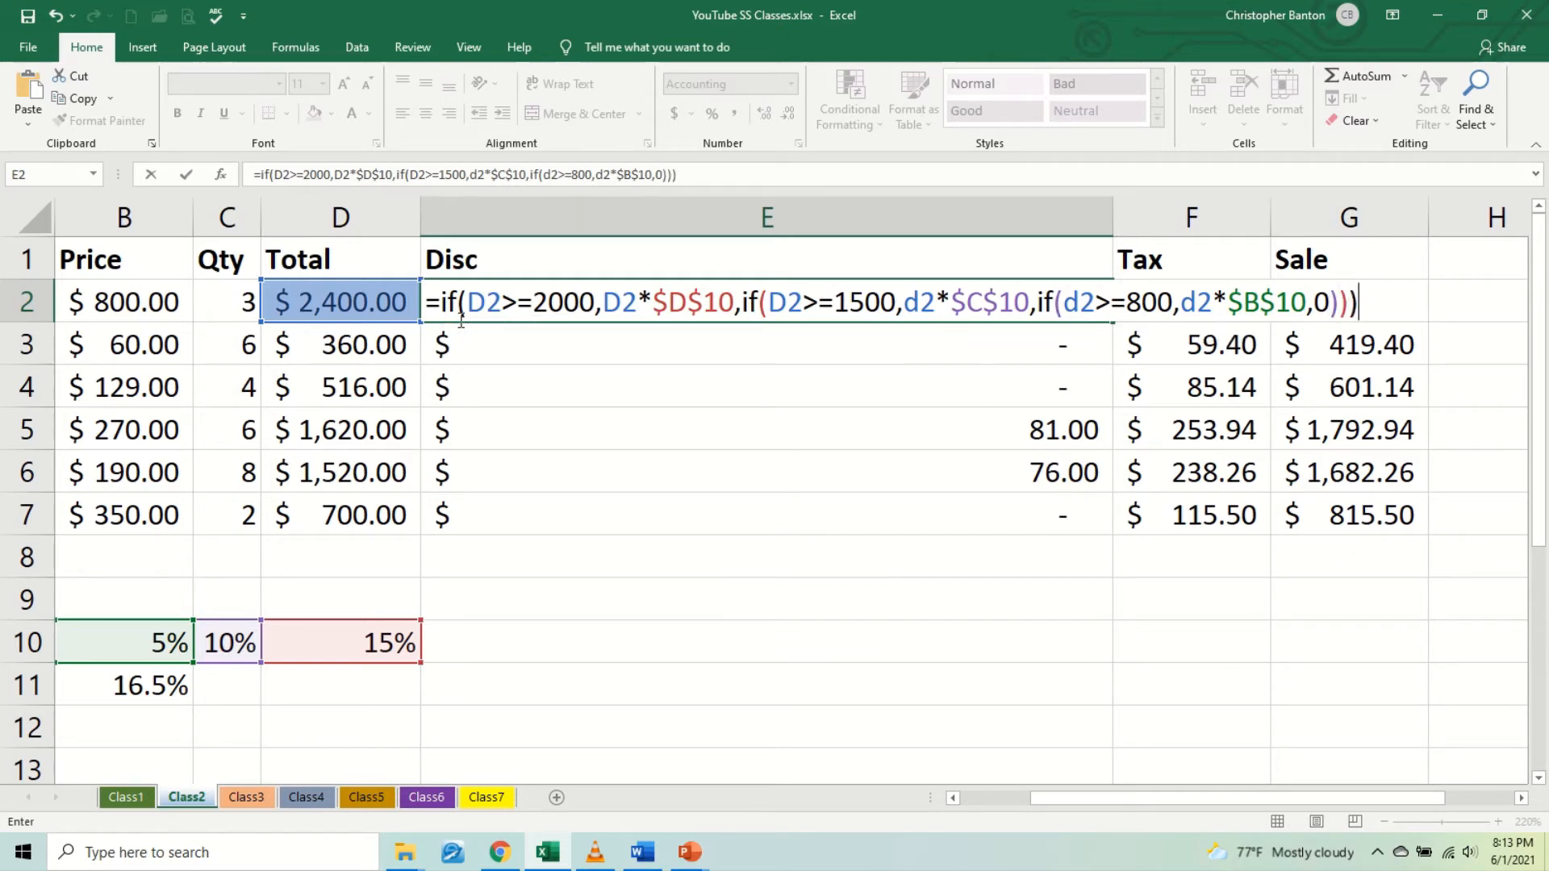
pyautogui.press('Return')
pyautogui.click(971, 310)
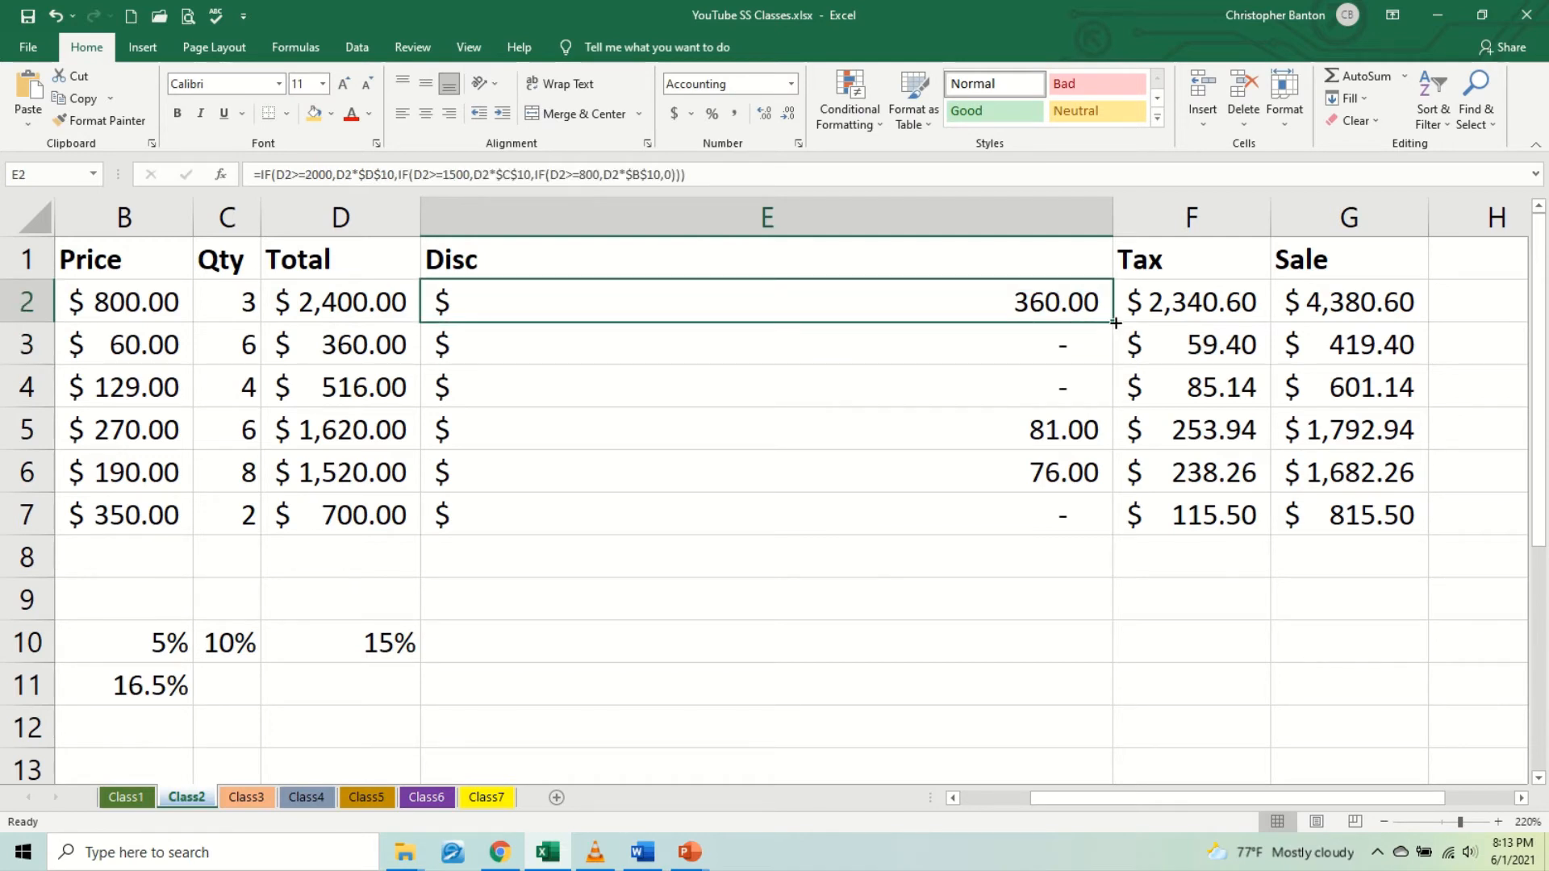
pyautogui.moveTo(1112, 322); pyautogui.dragTo(1092, 525)
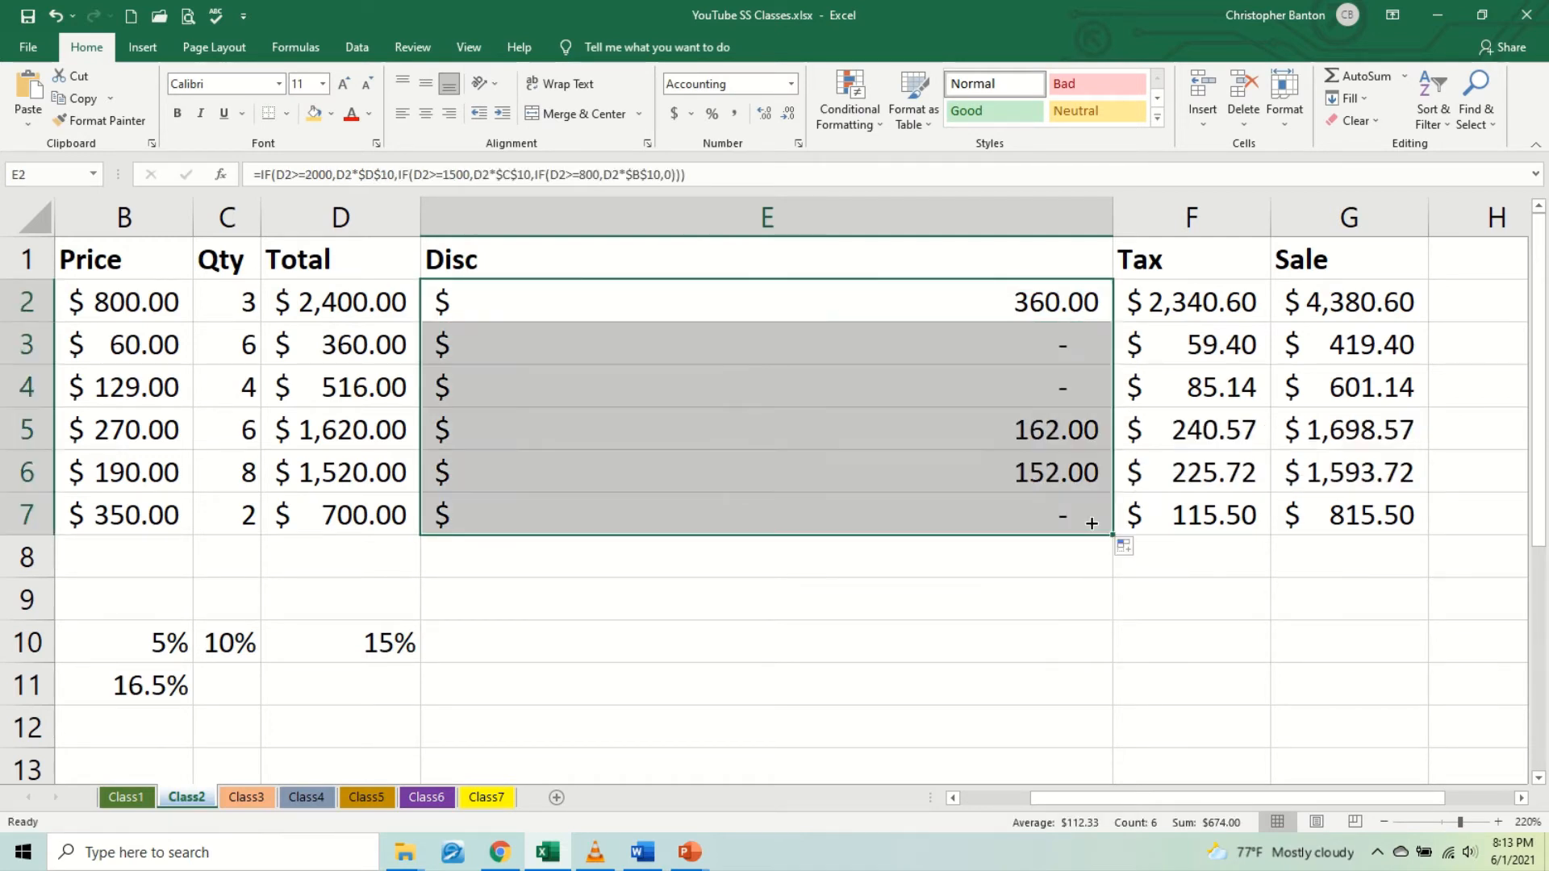
# Step: Check the copied discount formula in E6, the total in D5 and the nested formula in E2
pyautogui.doubleClick(983, 466)
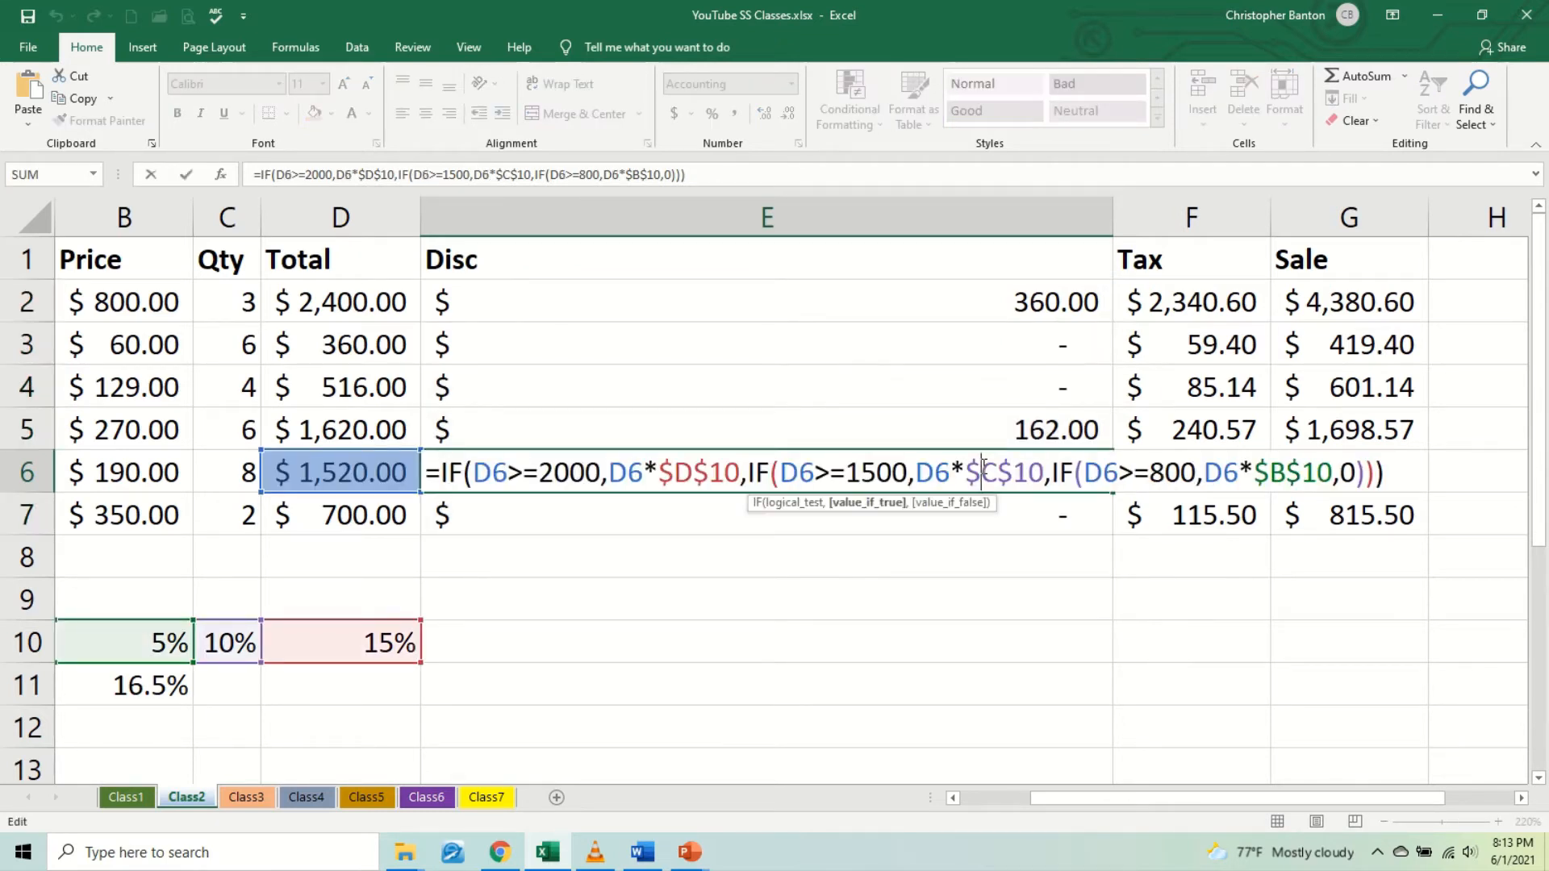
pyautogui.press('Return')
pyautogui.click(982, 466)
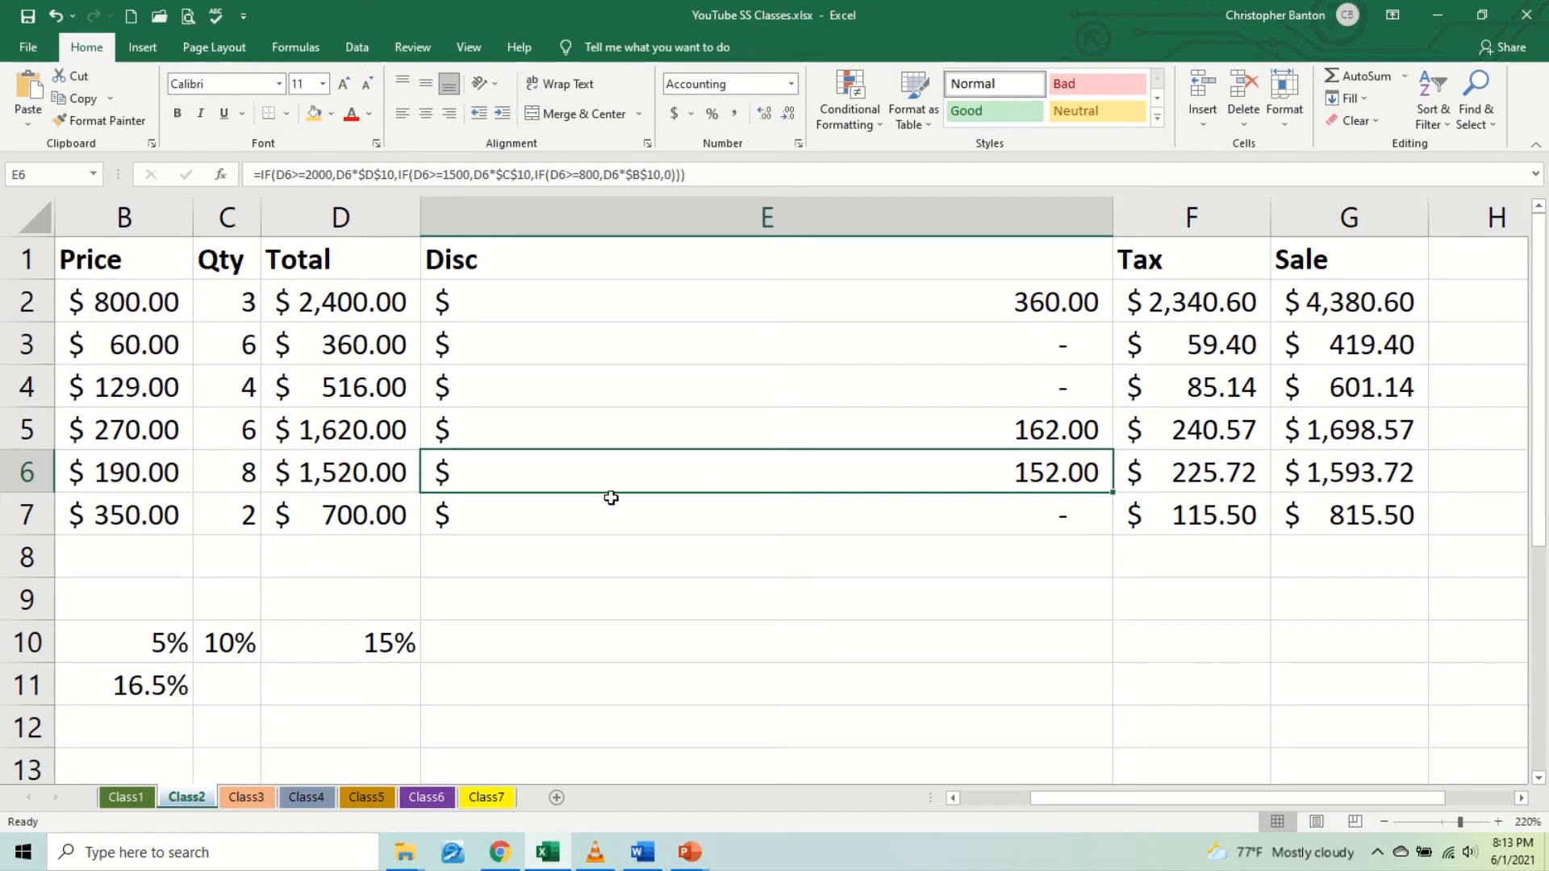
pyautogui.click(346, 434)
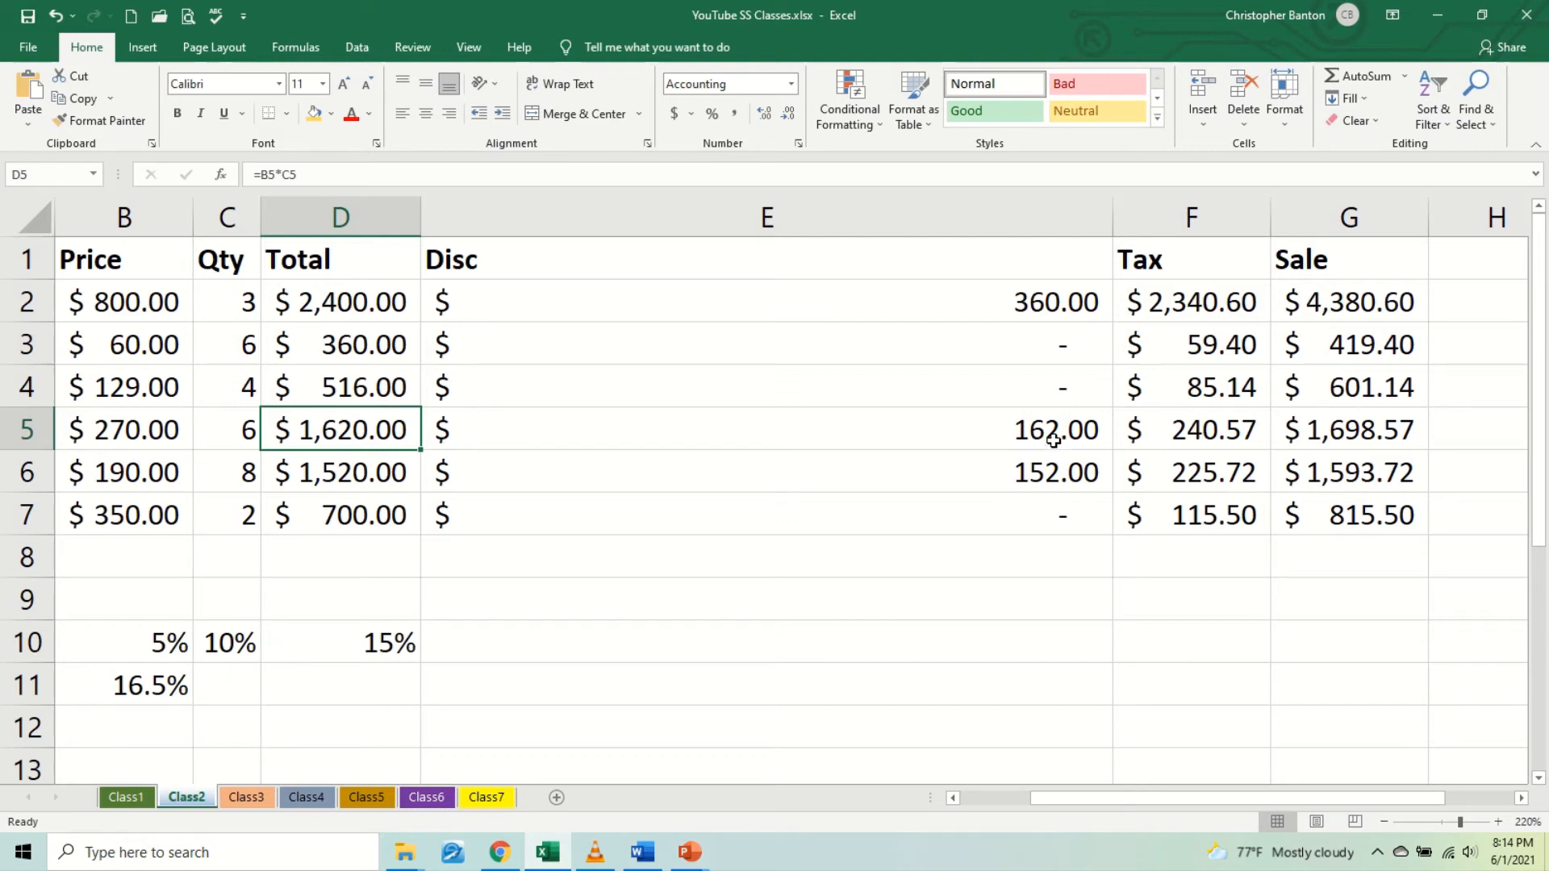
pyautogui.click(1053, 302)
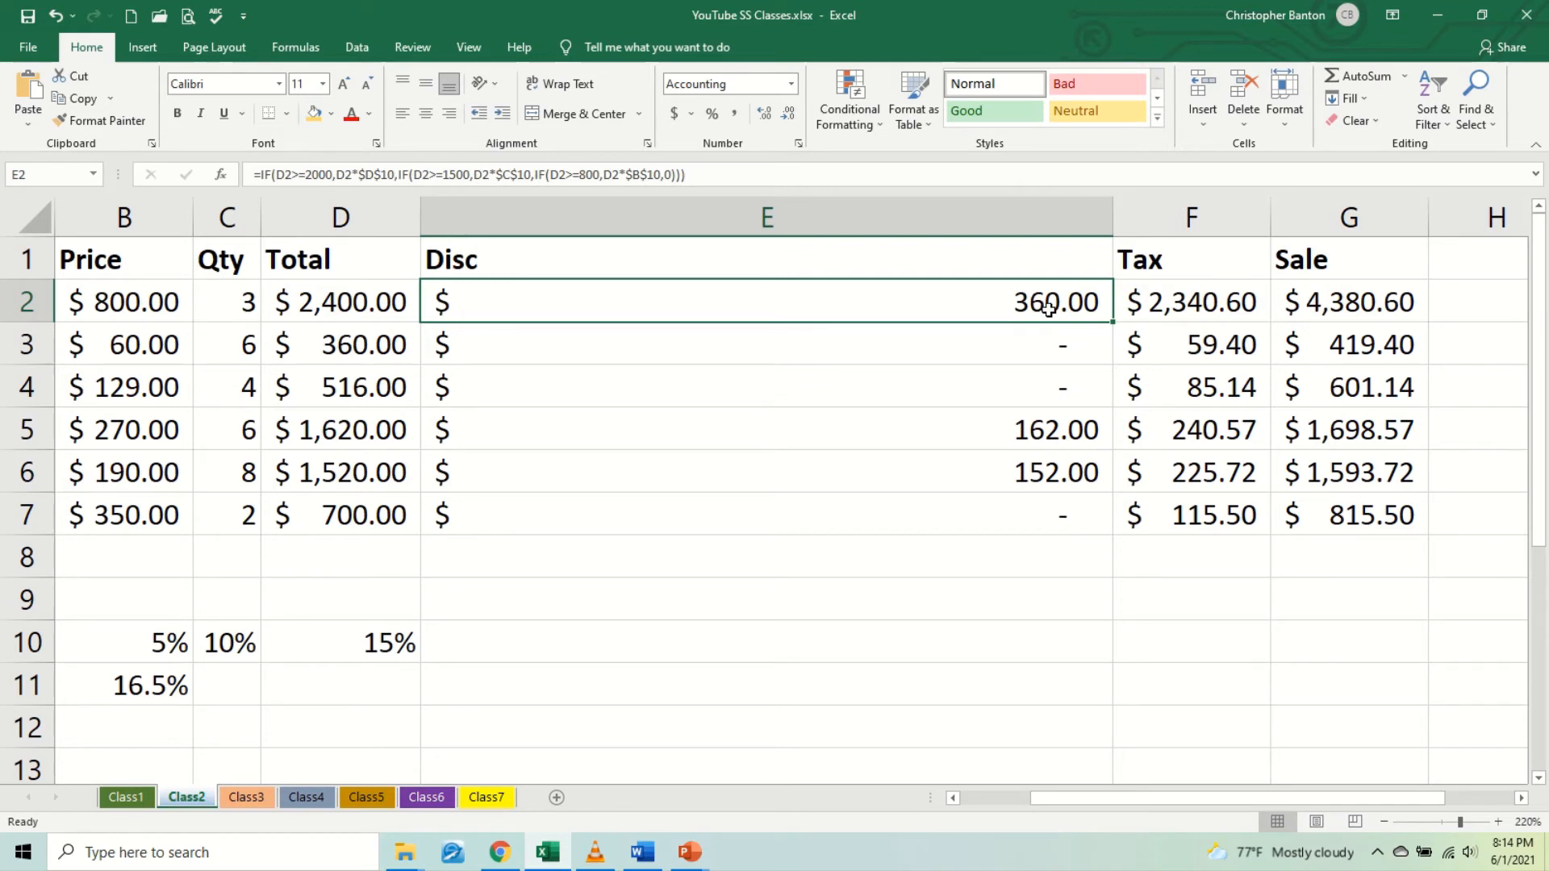
pyautogui.doubleClick(983, 297)
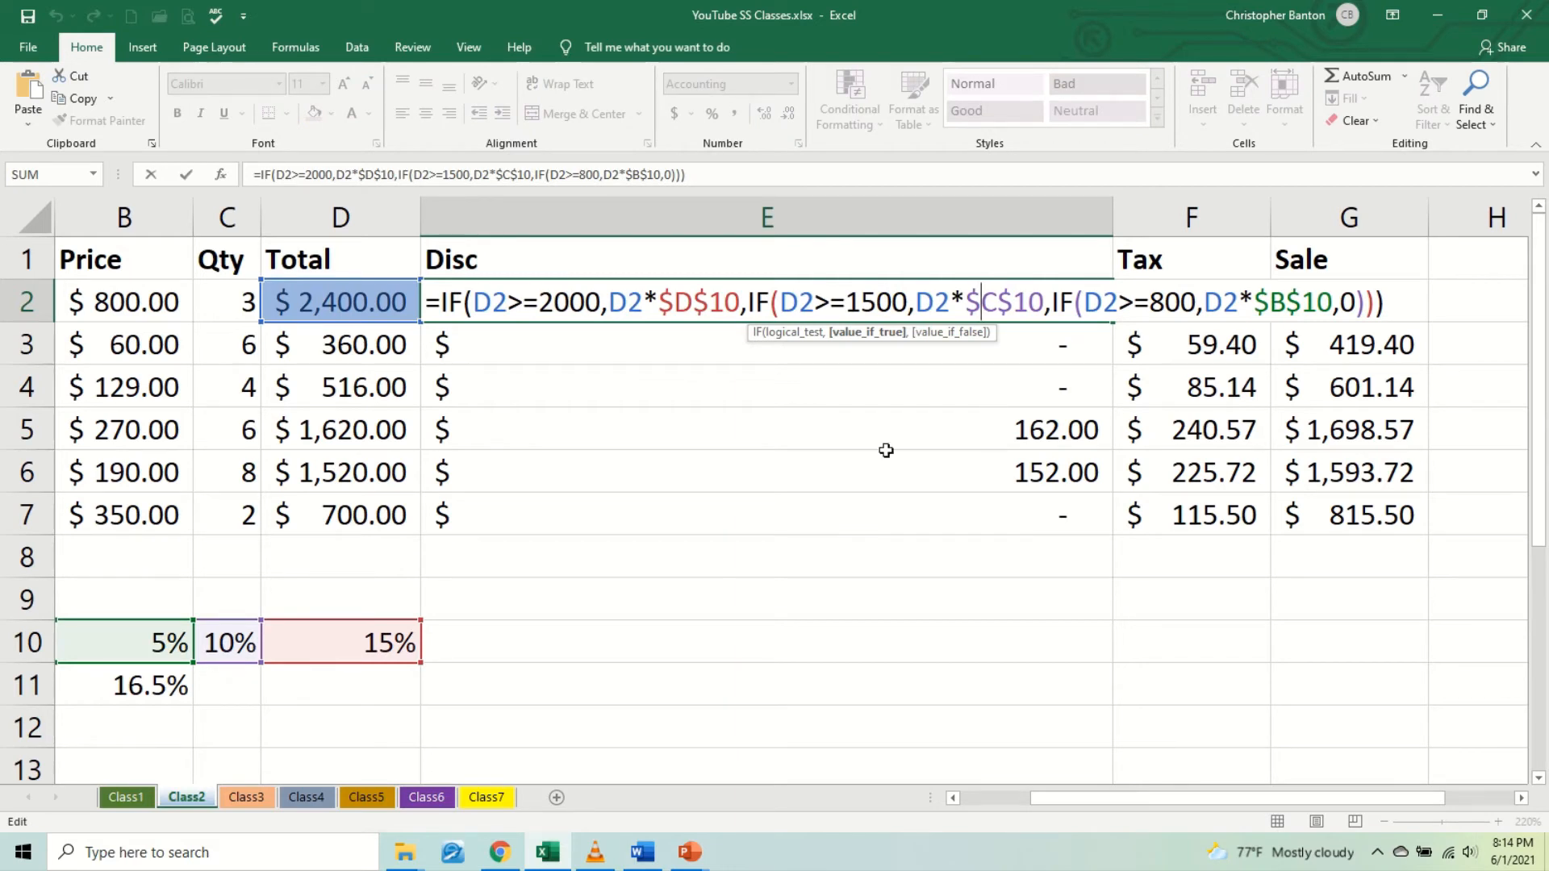
pyautogui.press('Return')
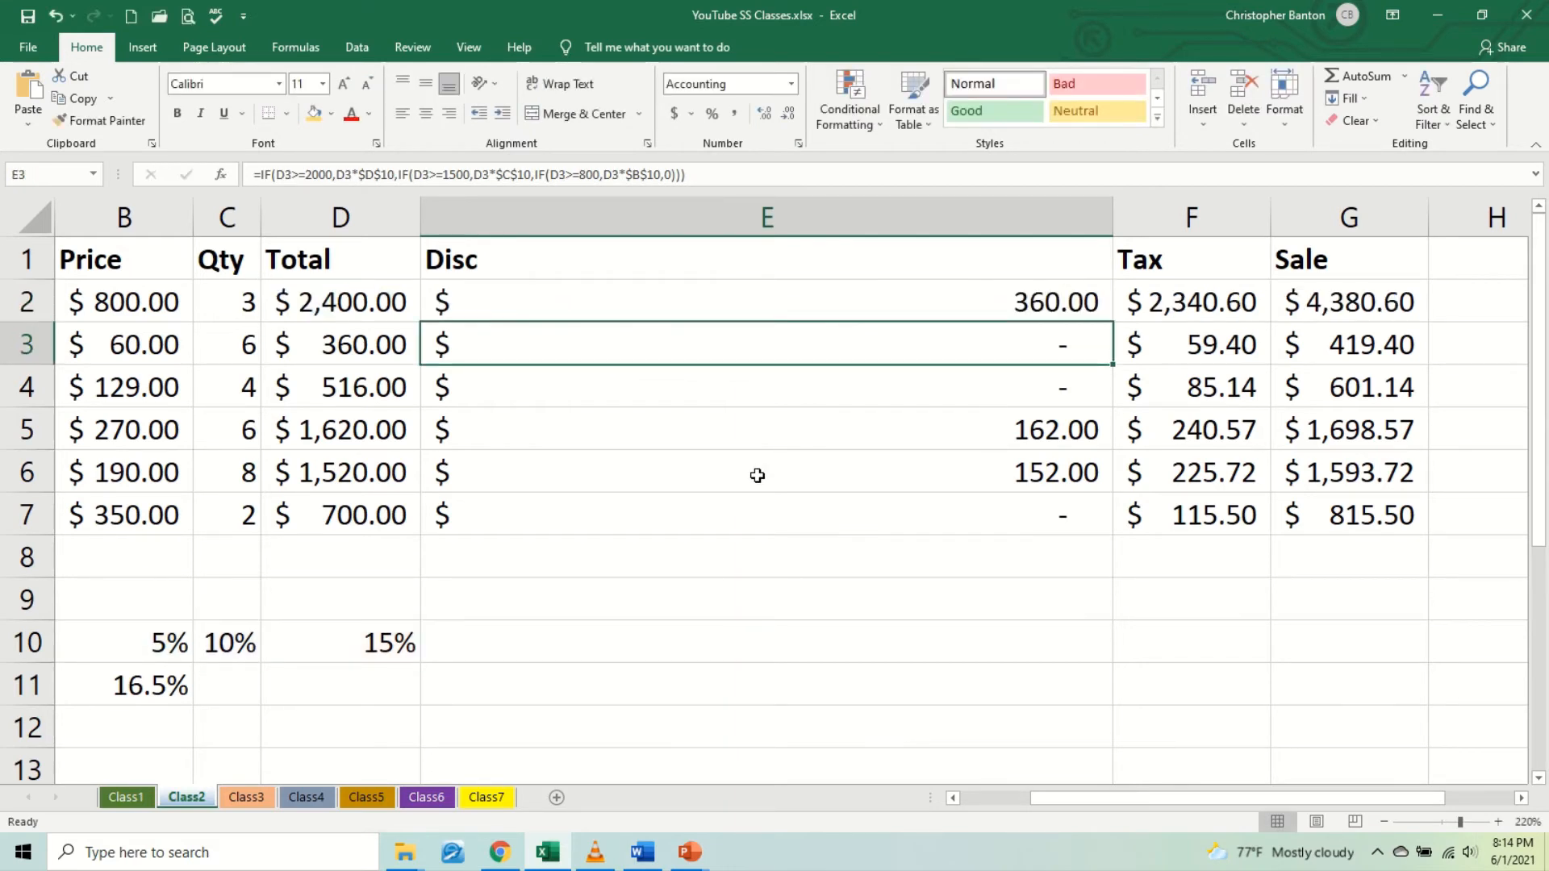
# Step: Clear the PASSED/FAILED formulas from G2:G10 on the Class5 sheet
pyautogui.click(364, 795)
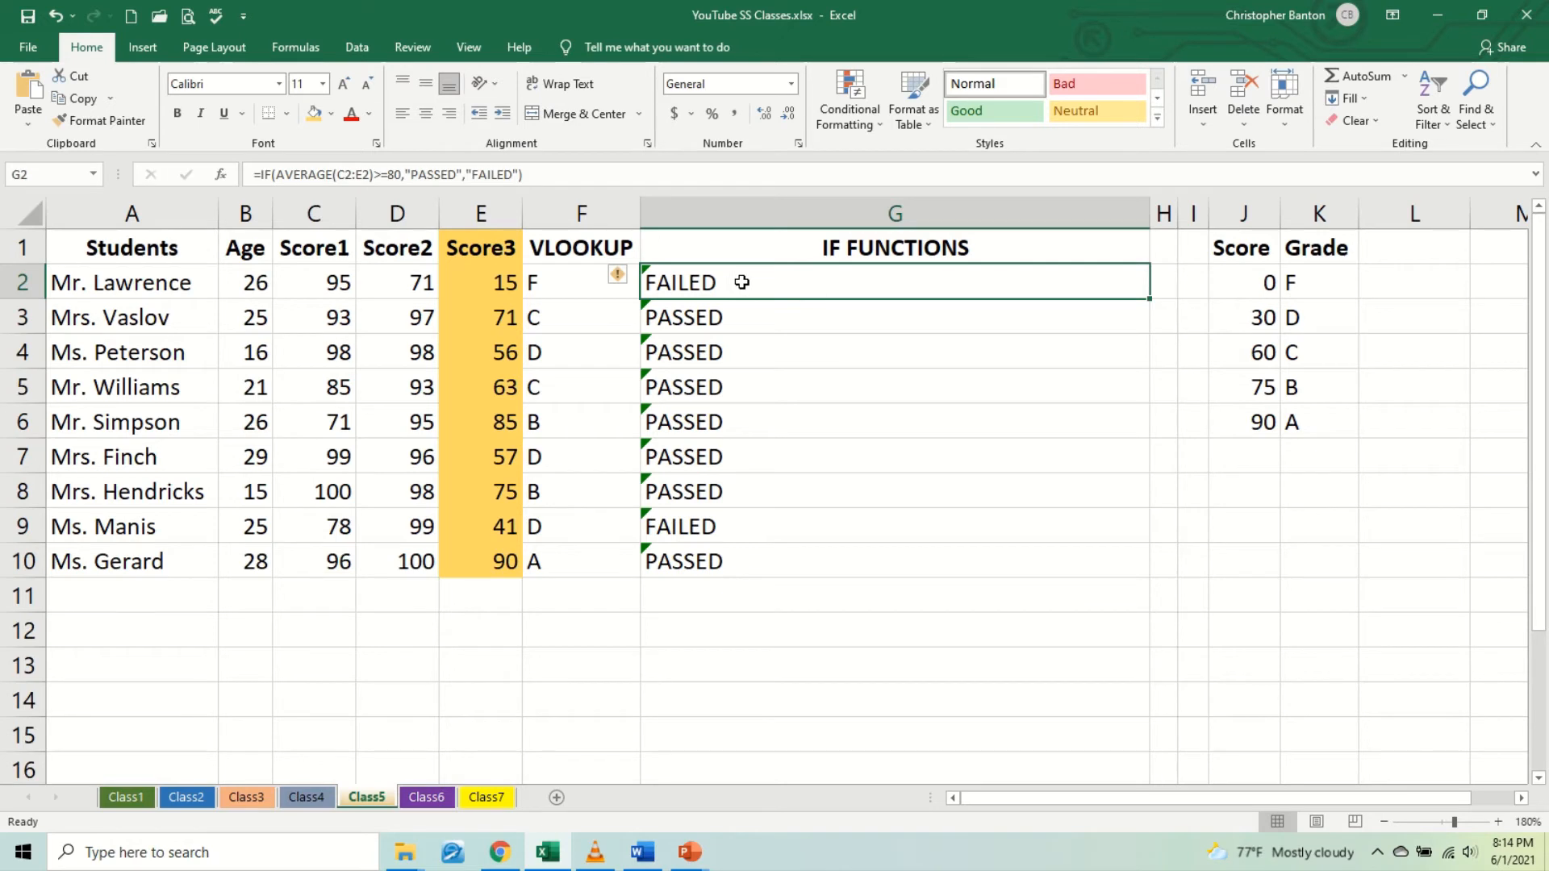
pyautogui.hotkey('shift', 'Down')
pyautogui.hotkey('shift', 'Down')
pyautogui.hotkey('shift', 'Down')
pyautogui.hotkey('shift', 'Down')
pyautogui.hotkey('shift', 'Down')
pyautogui.hotkey('shift', 'Down')
pyautogui.hotkey('shift', 'Down')
pyautogui.hotkey('shift', 'Down')
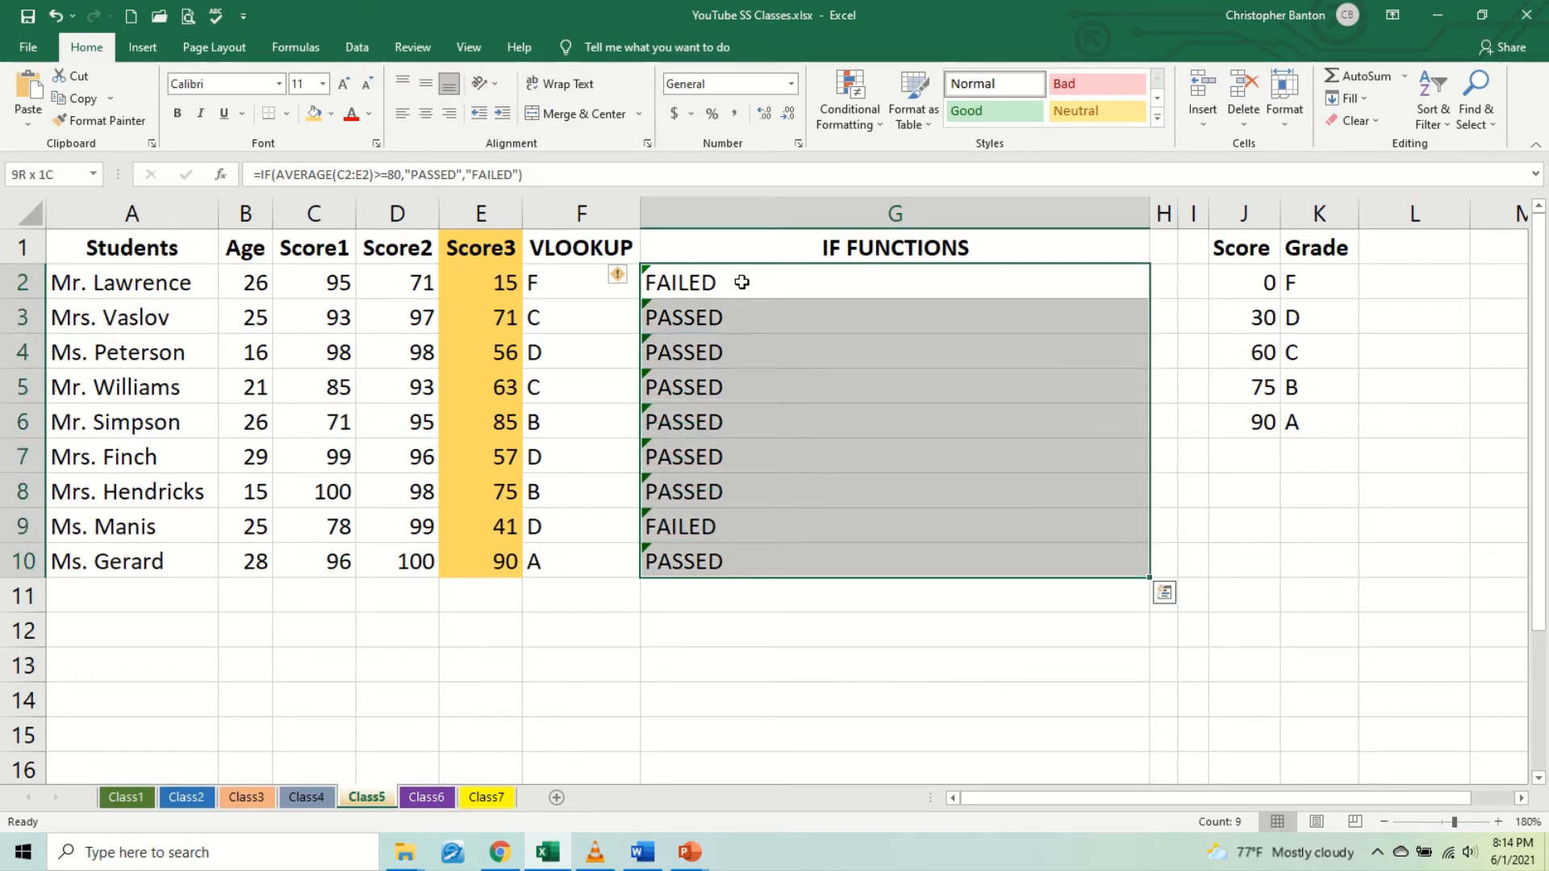
pyautogui.press('Delete')
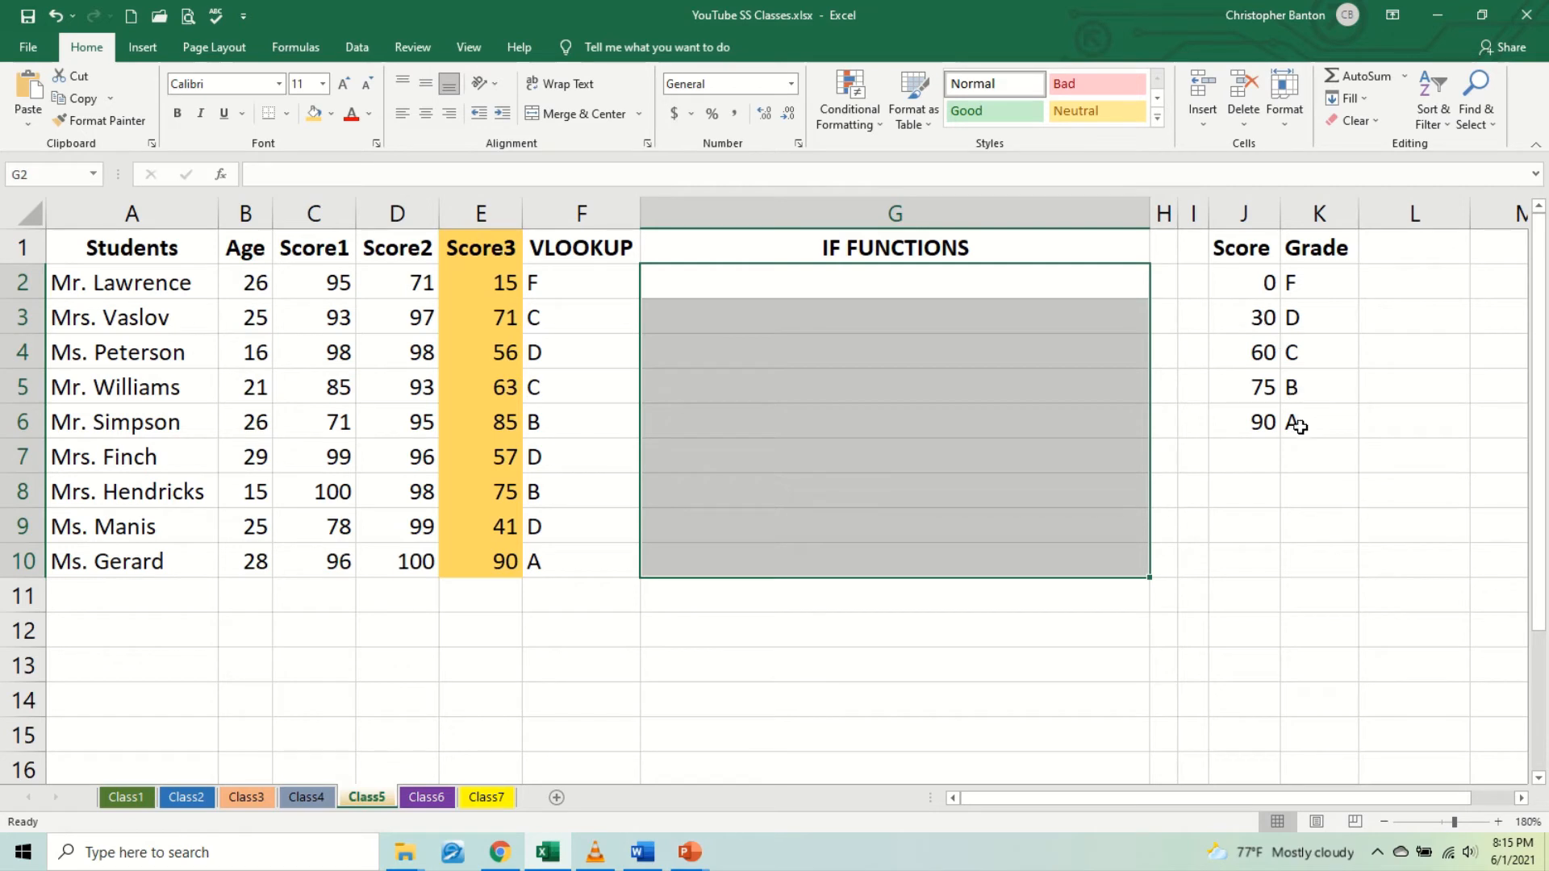
# Step: Start an IF formula in G2 that tests D2>=90 and returns "A" when true
pyautogui.click(969, 293)
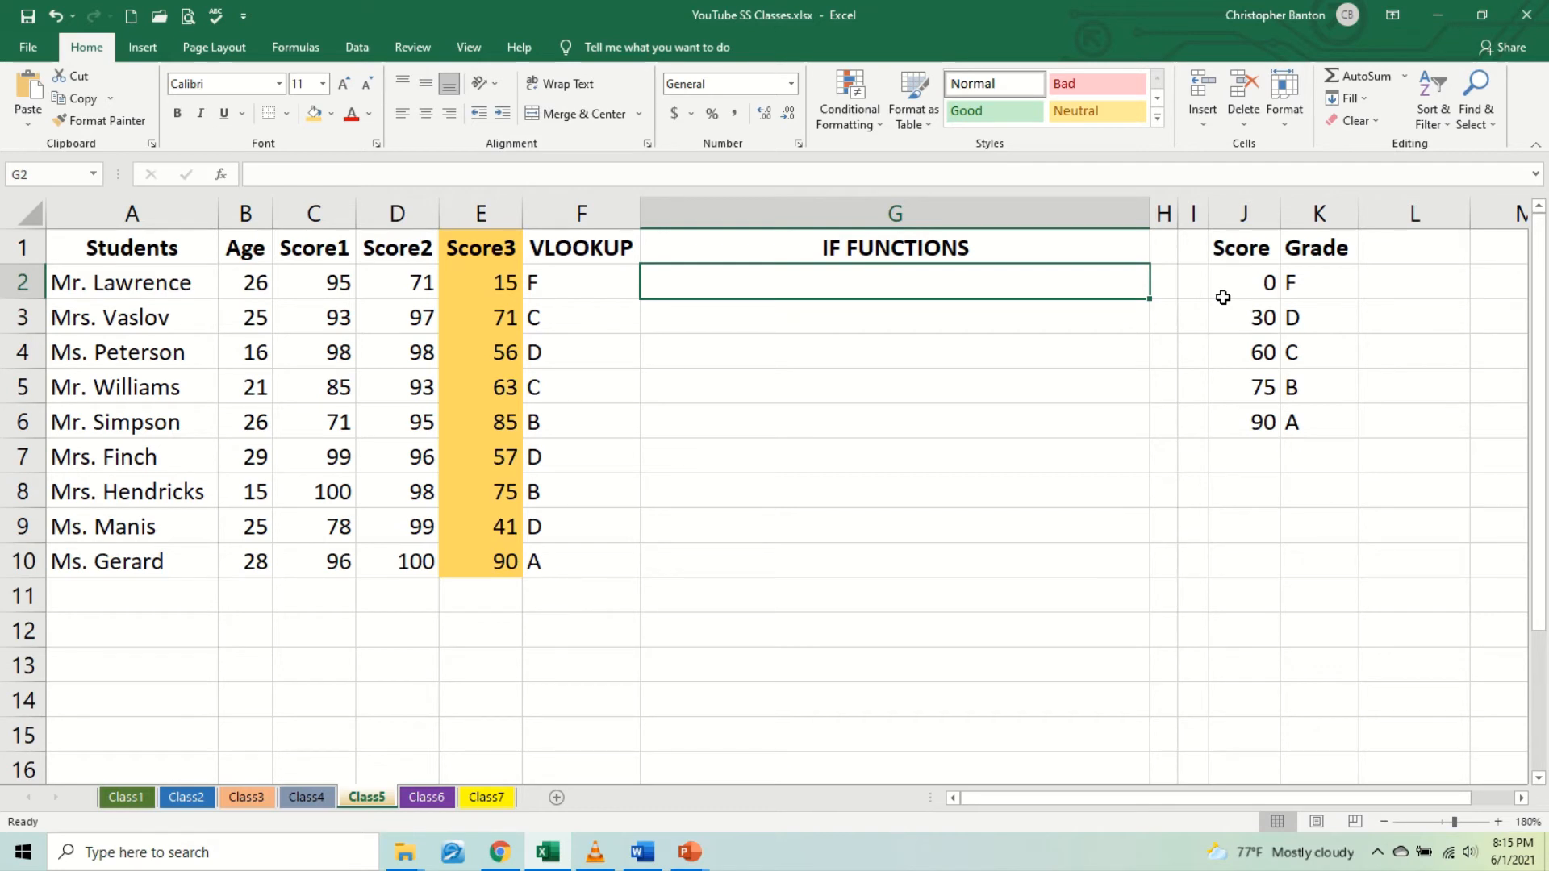
pyautogui.doubleClick(1098, 284)
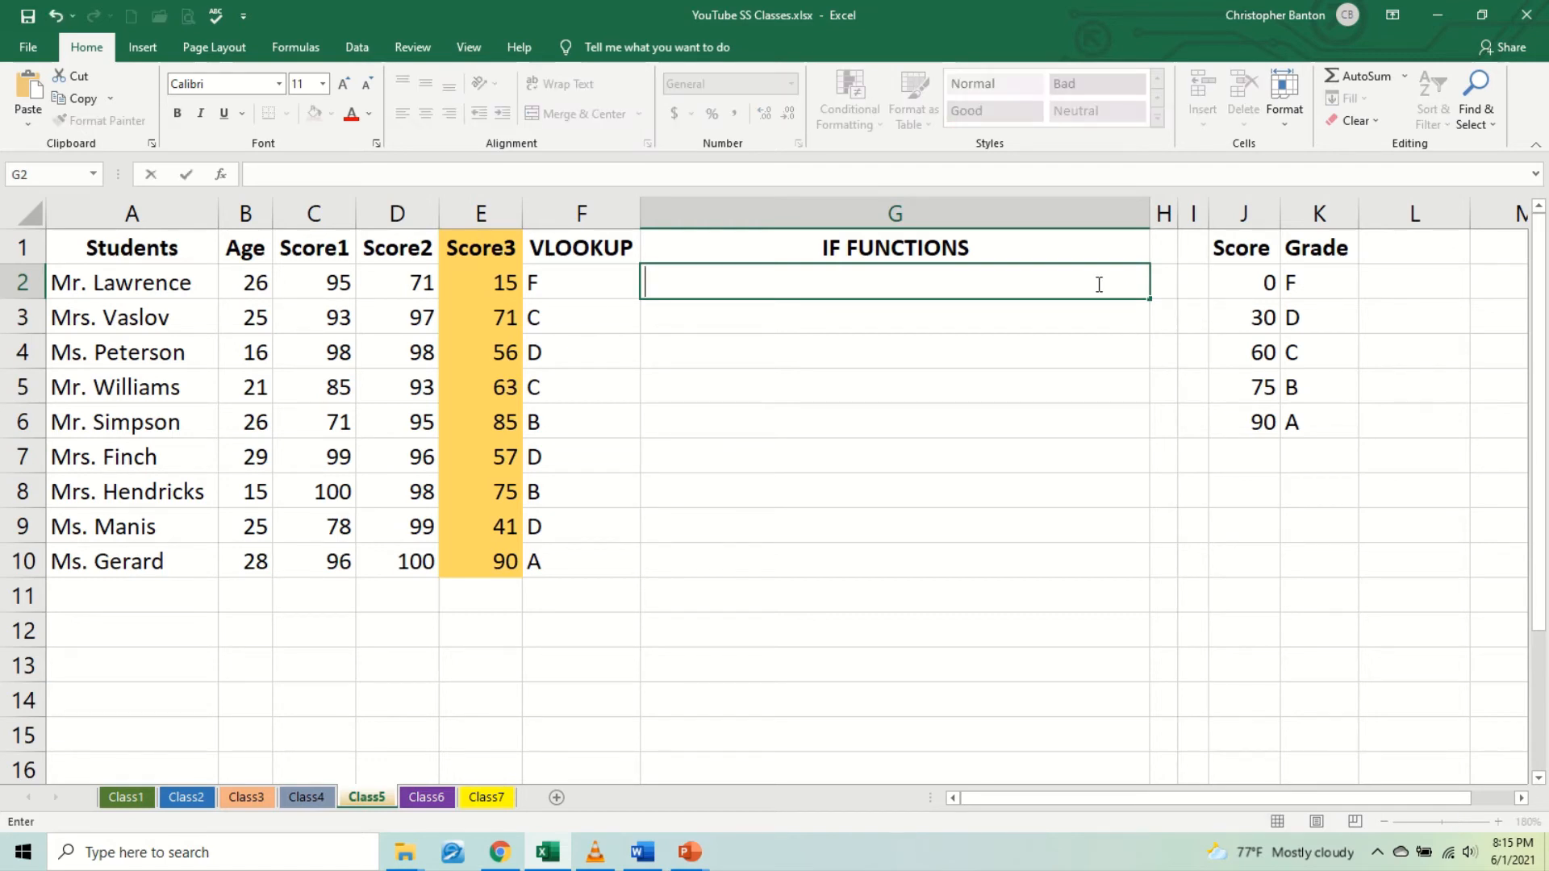
pyautogui.write('=if(')
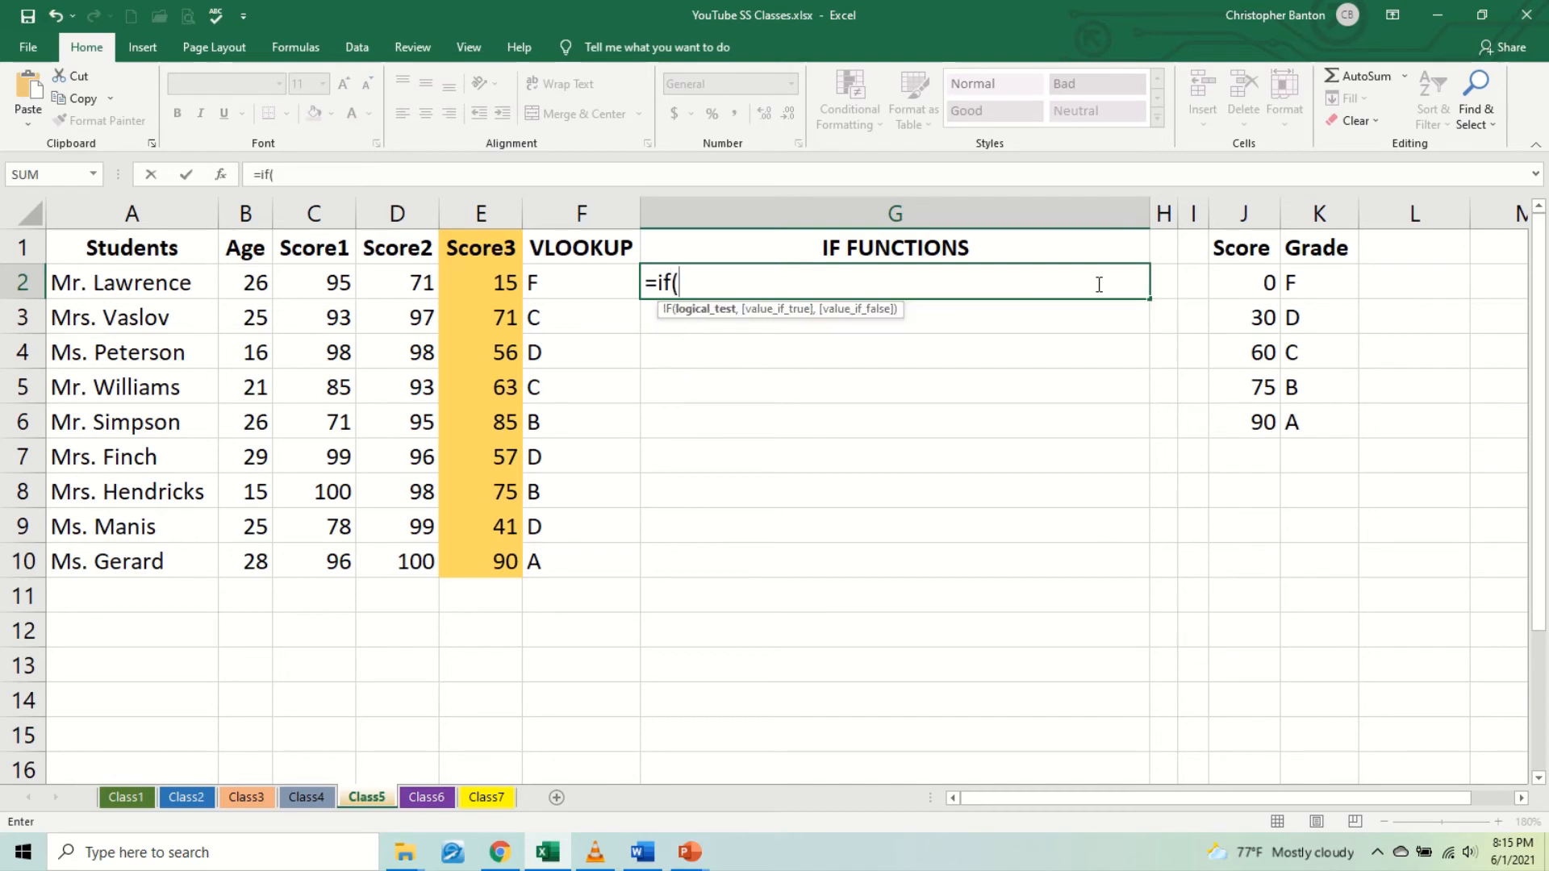
pyautogui.click(408, 285)
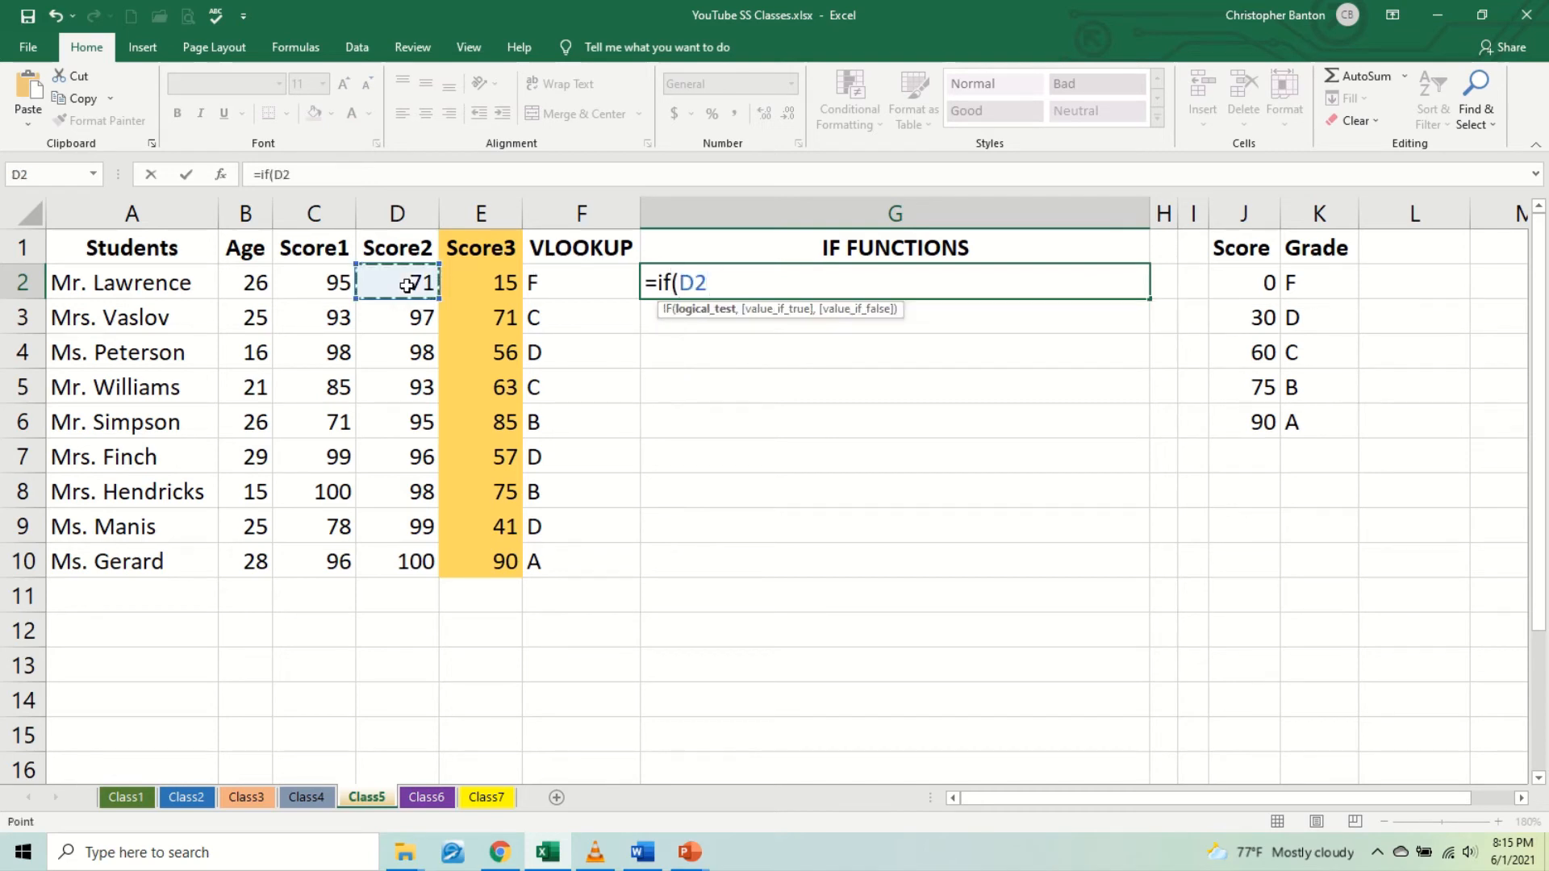
pyautogui.write('>=90,"')
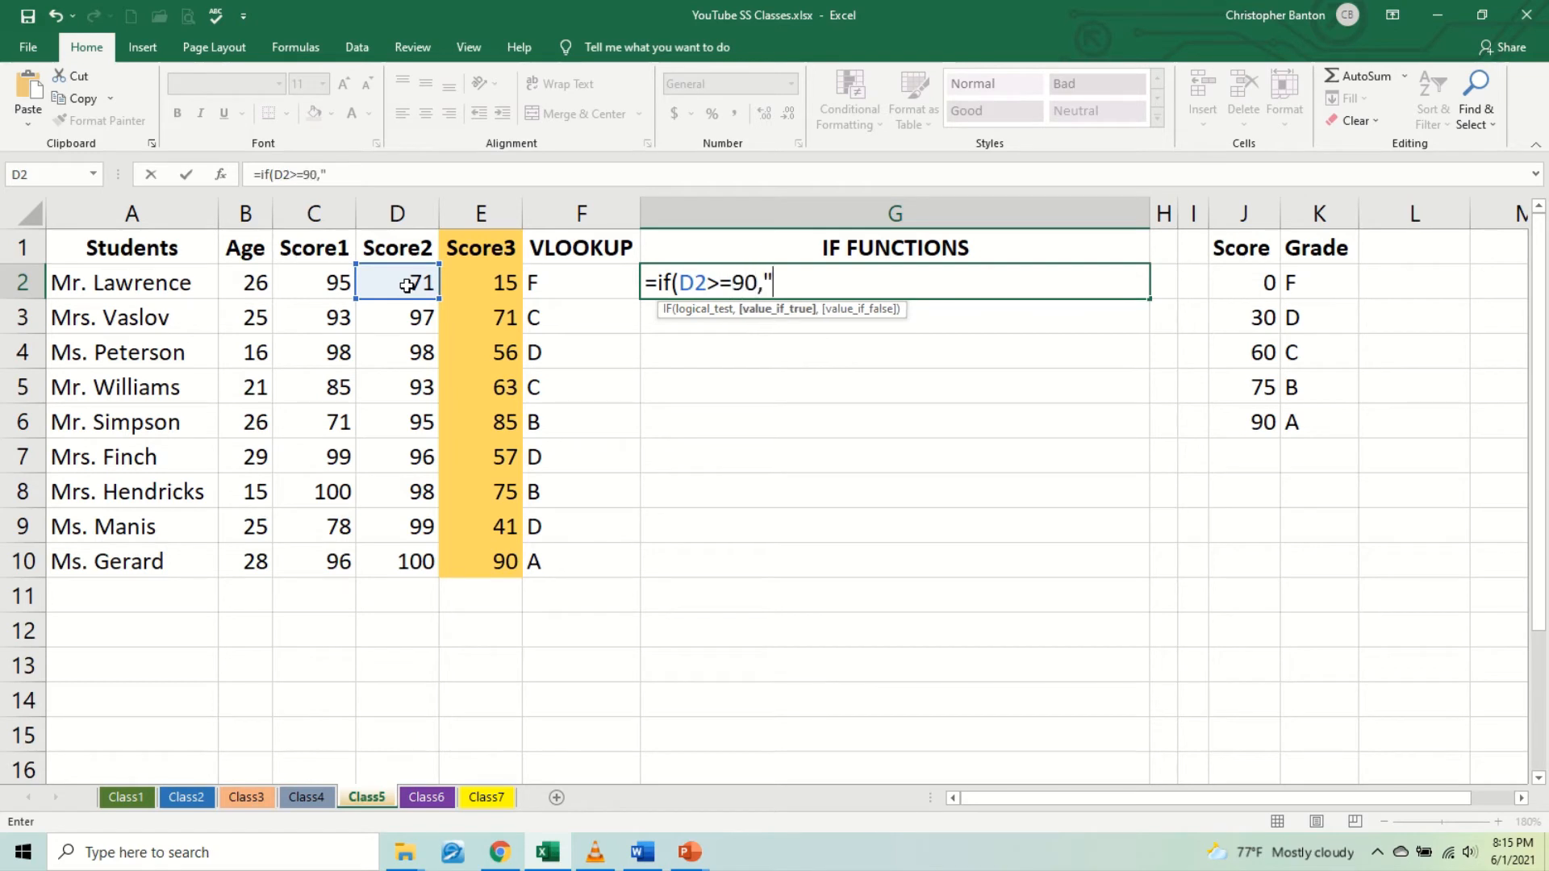
pyautogui.write('A",')
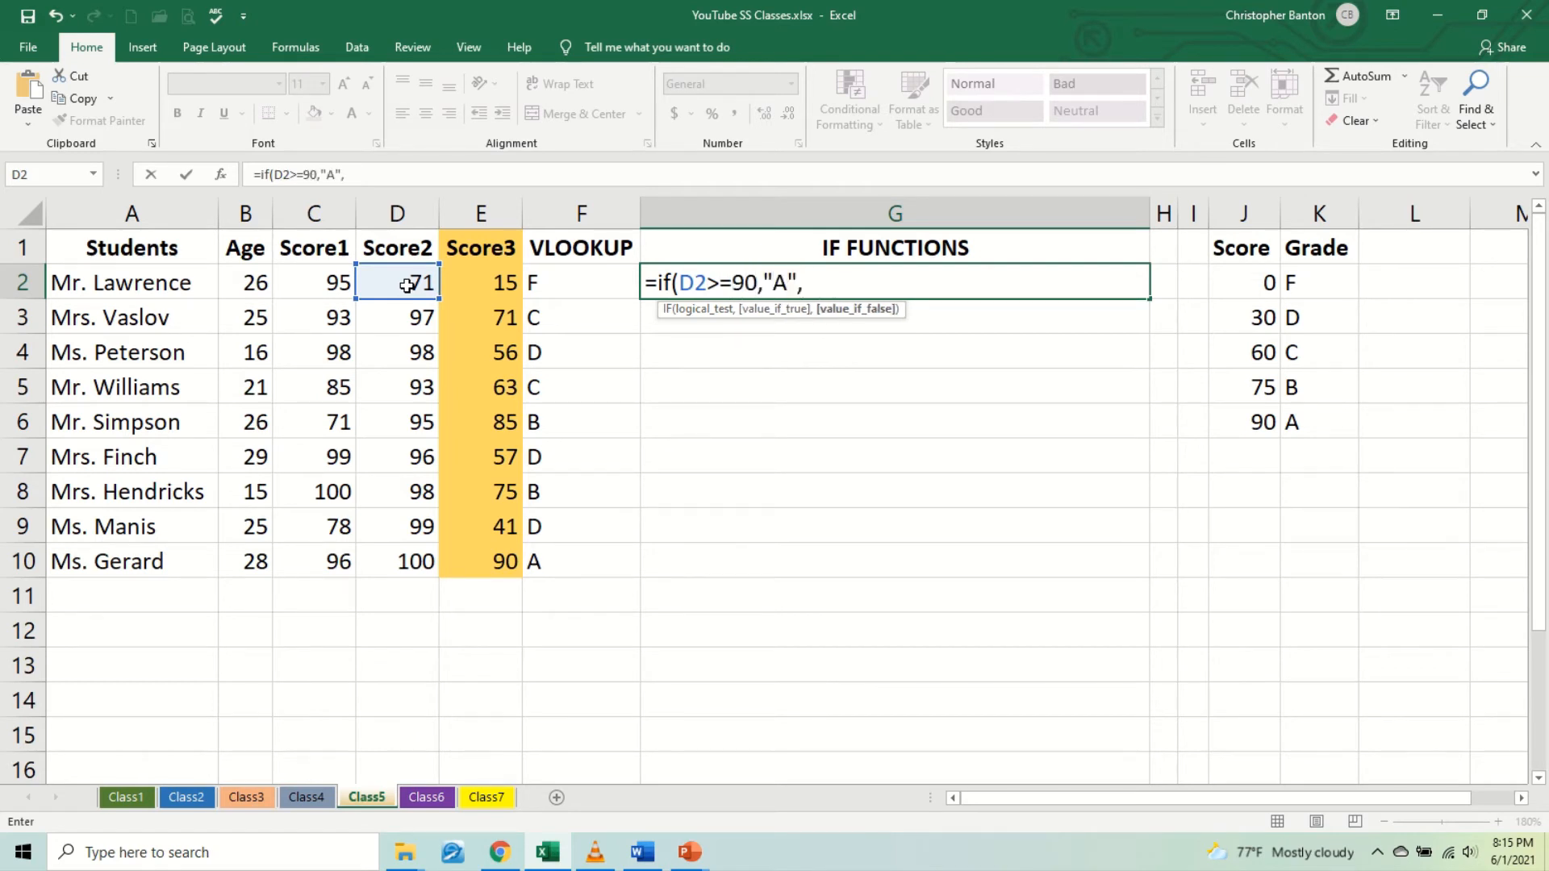
# Step: Nest a second IF as the false value in G2, testing d2>=75 and returning "B" when true
pyautogui.write('if(')
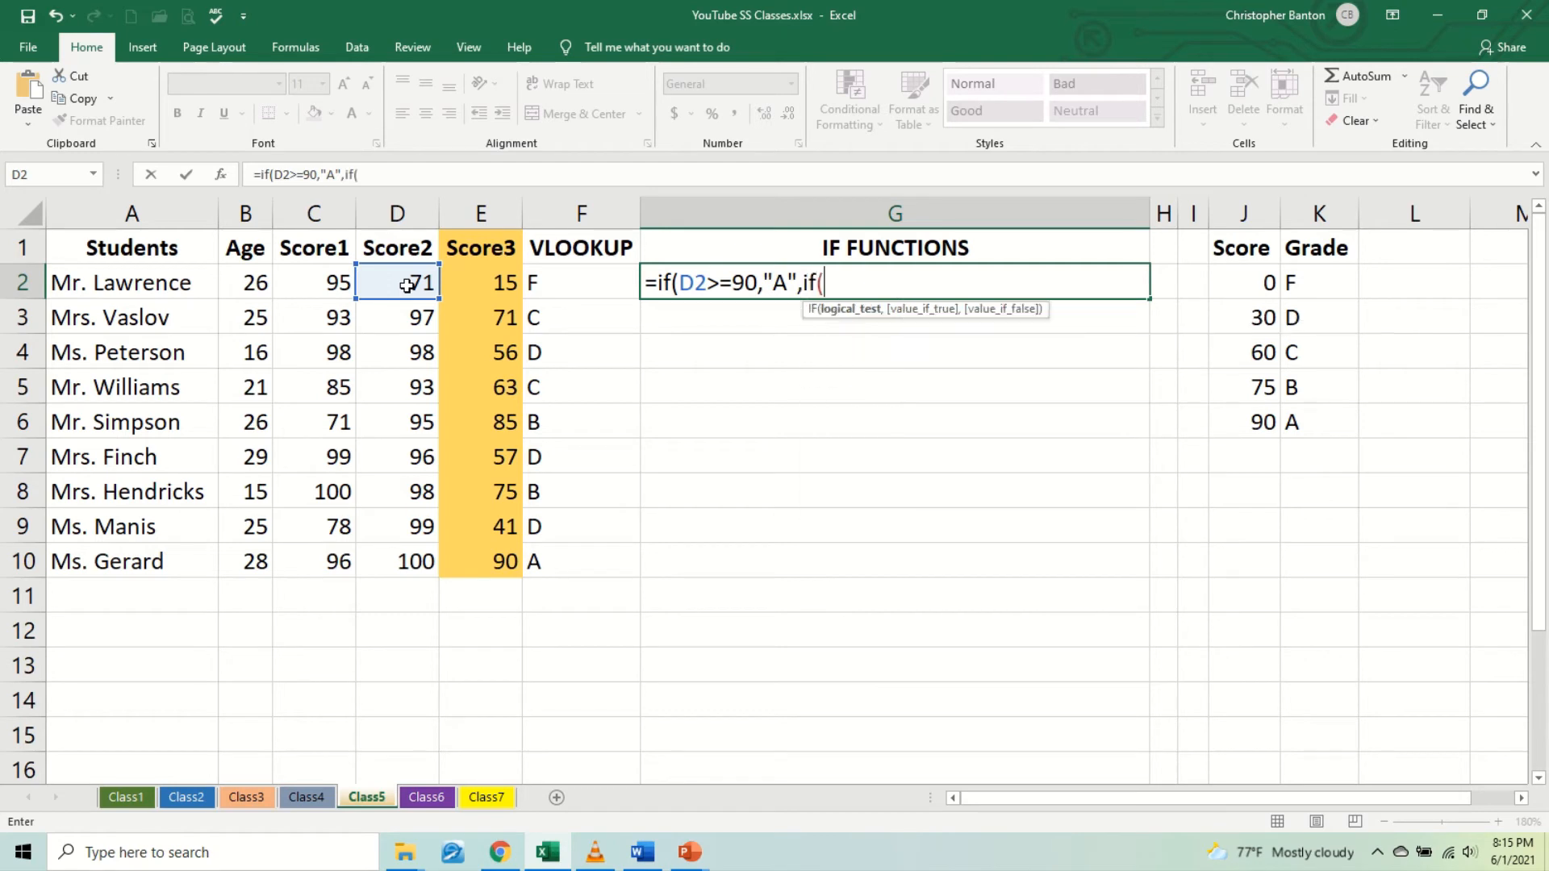
pyautogui.write('d2')
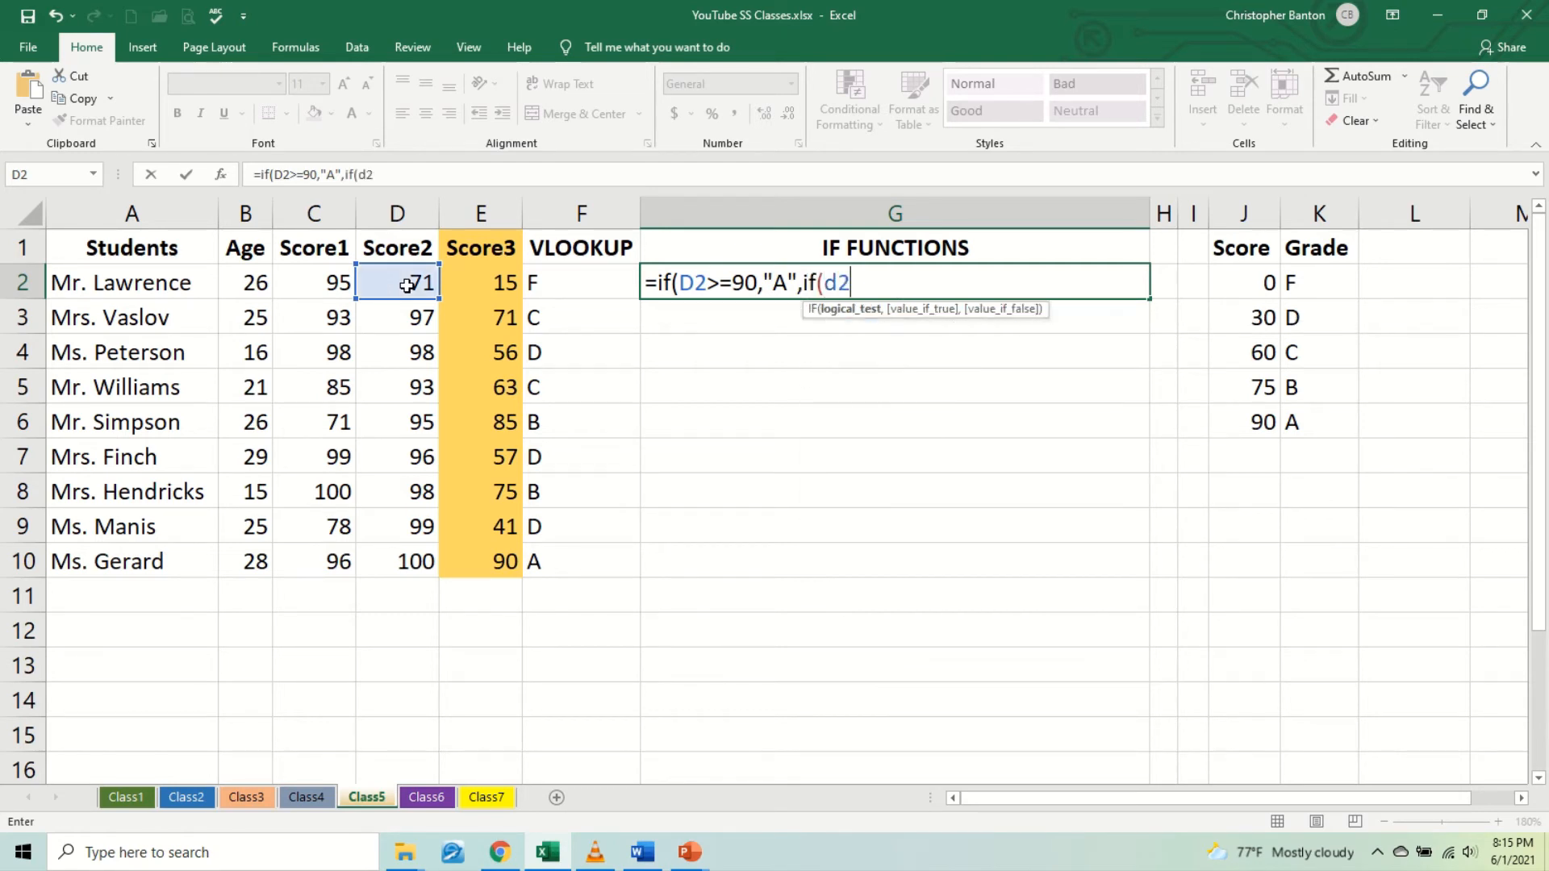
pyautogui.write('>=75,"')
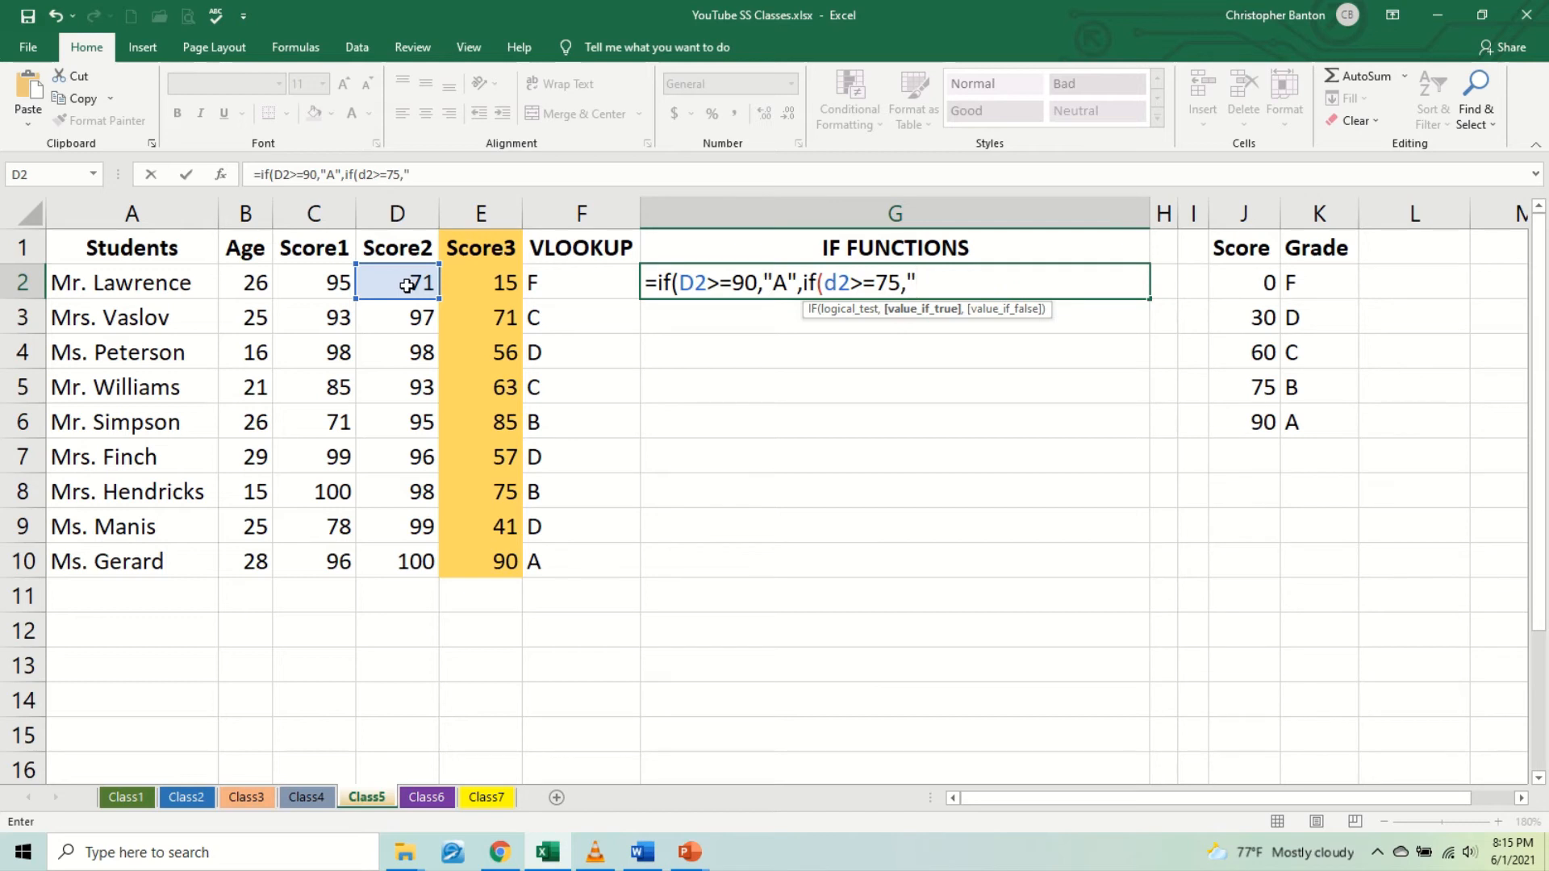
pyautogui.write('B",')
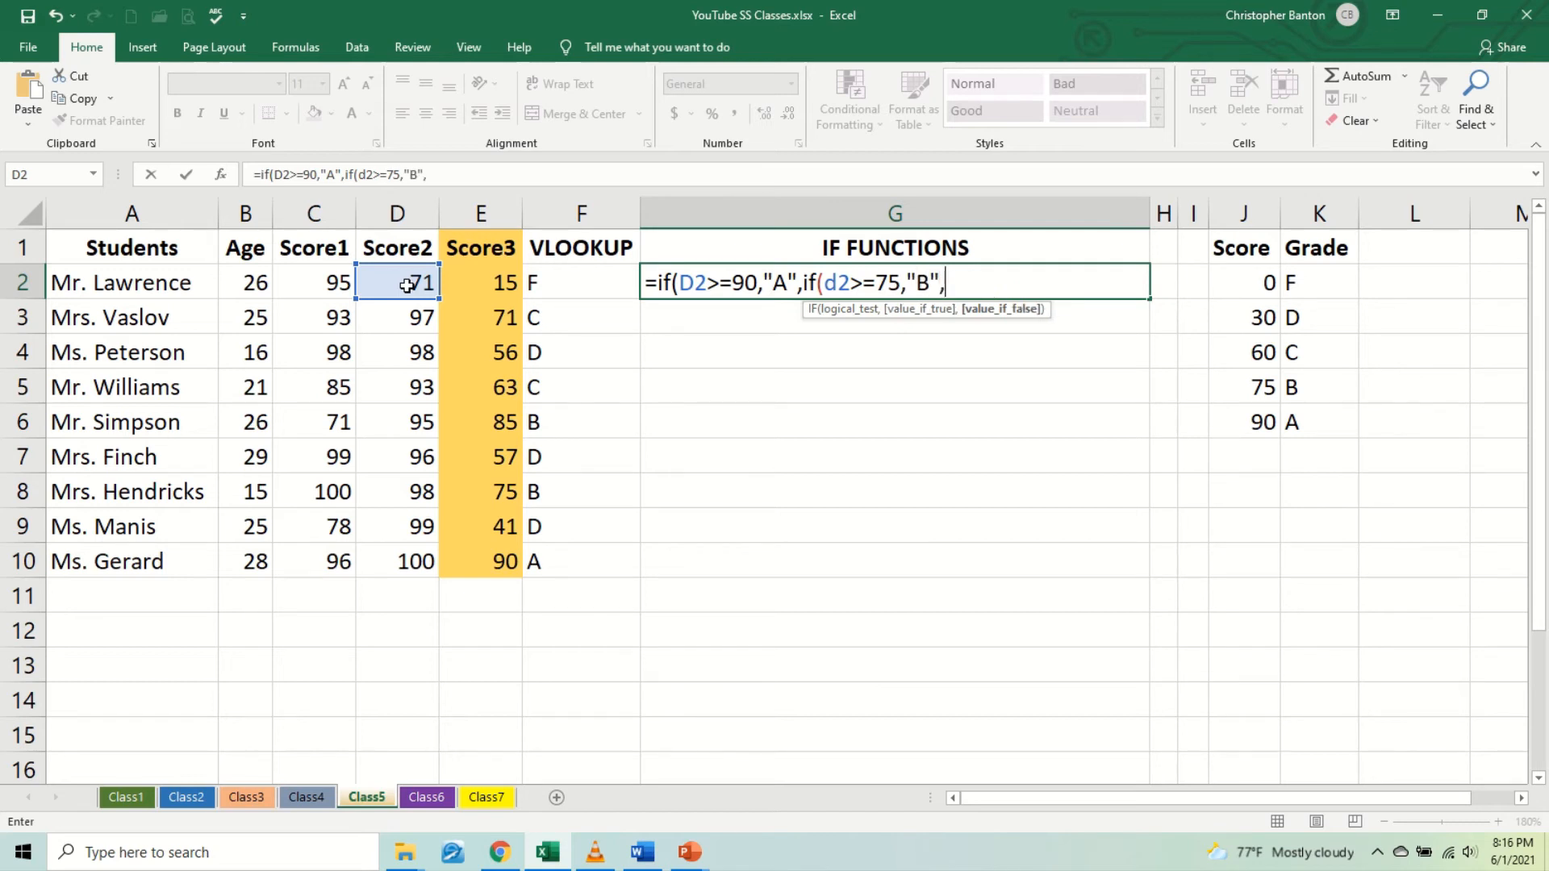
# Step: Nest a third IF in the G2 formula, testing d2>=60 and returning "C" when true
pyautogui.write('if(')
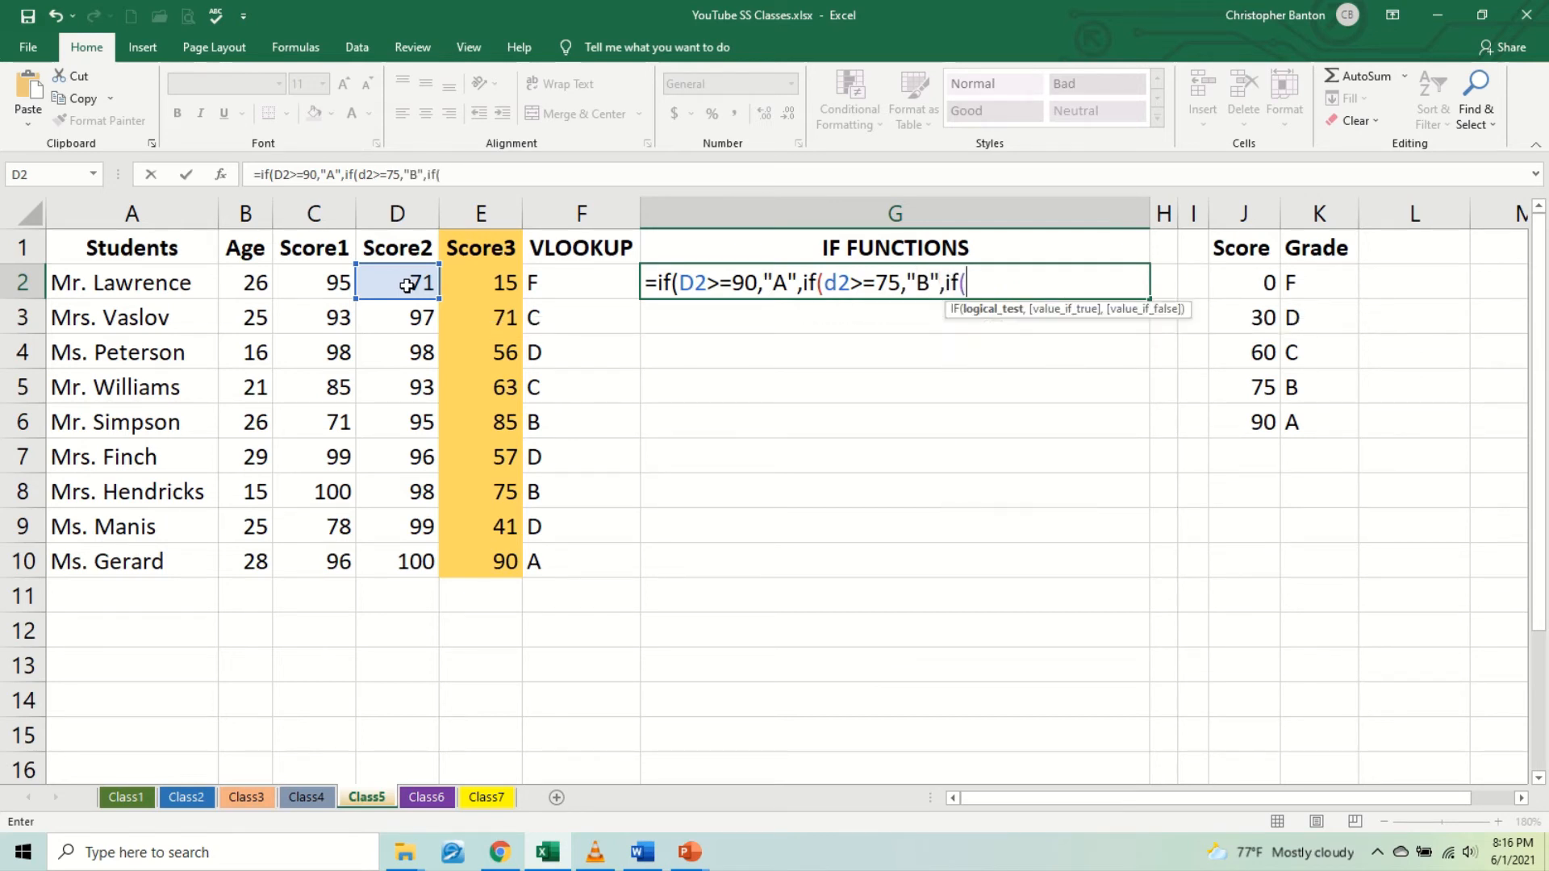
pyautogui.write('d2')
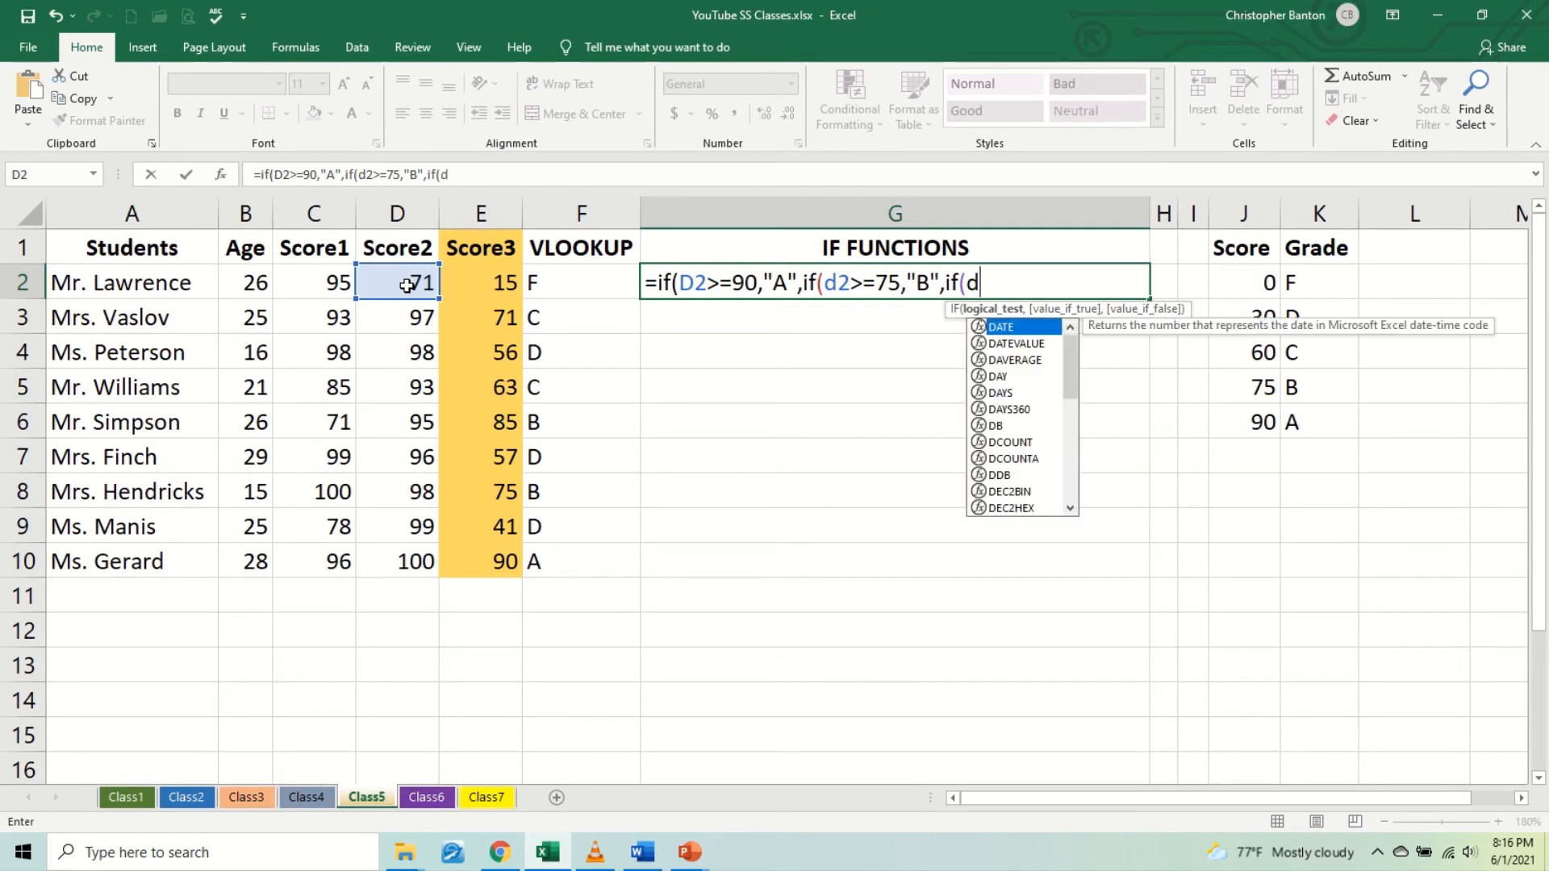
pyautogui.write('>')
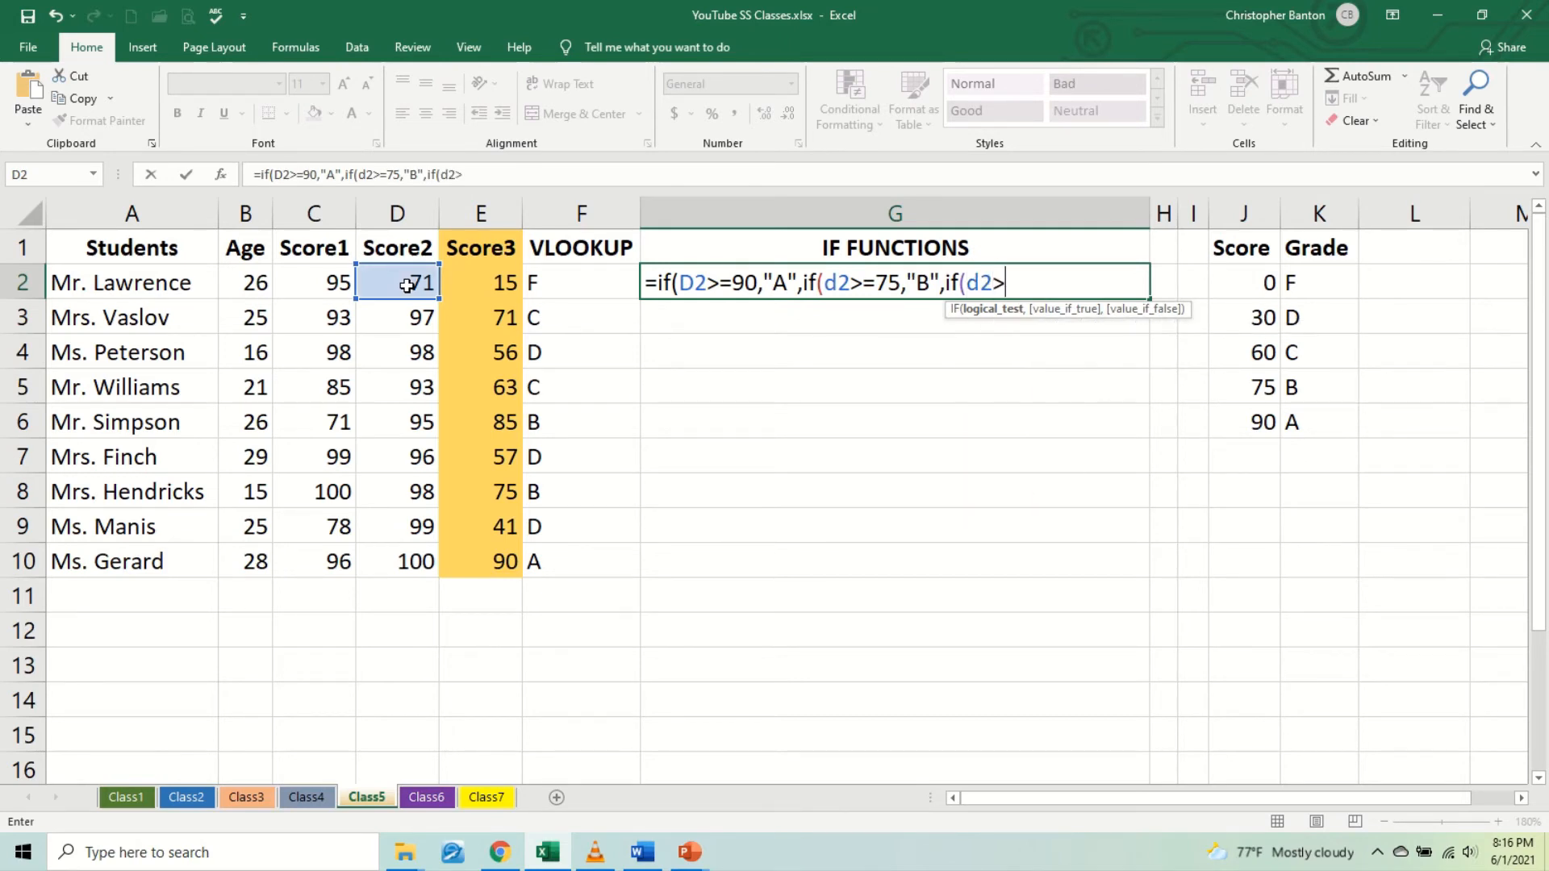
pyautogui.write('=60,"C:')
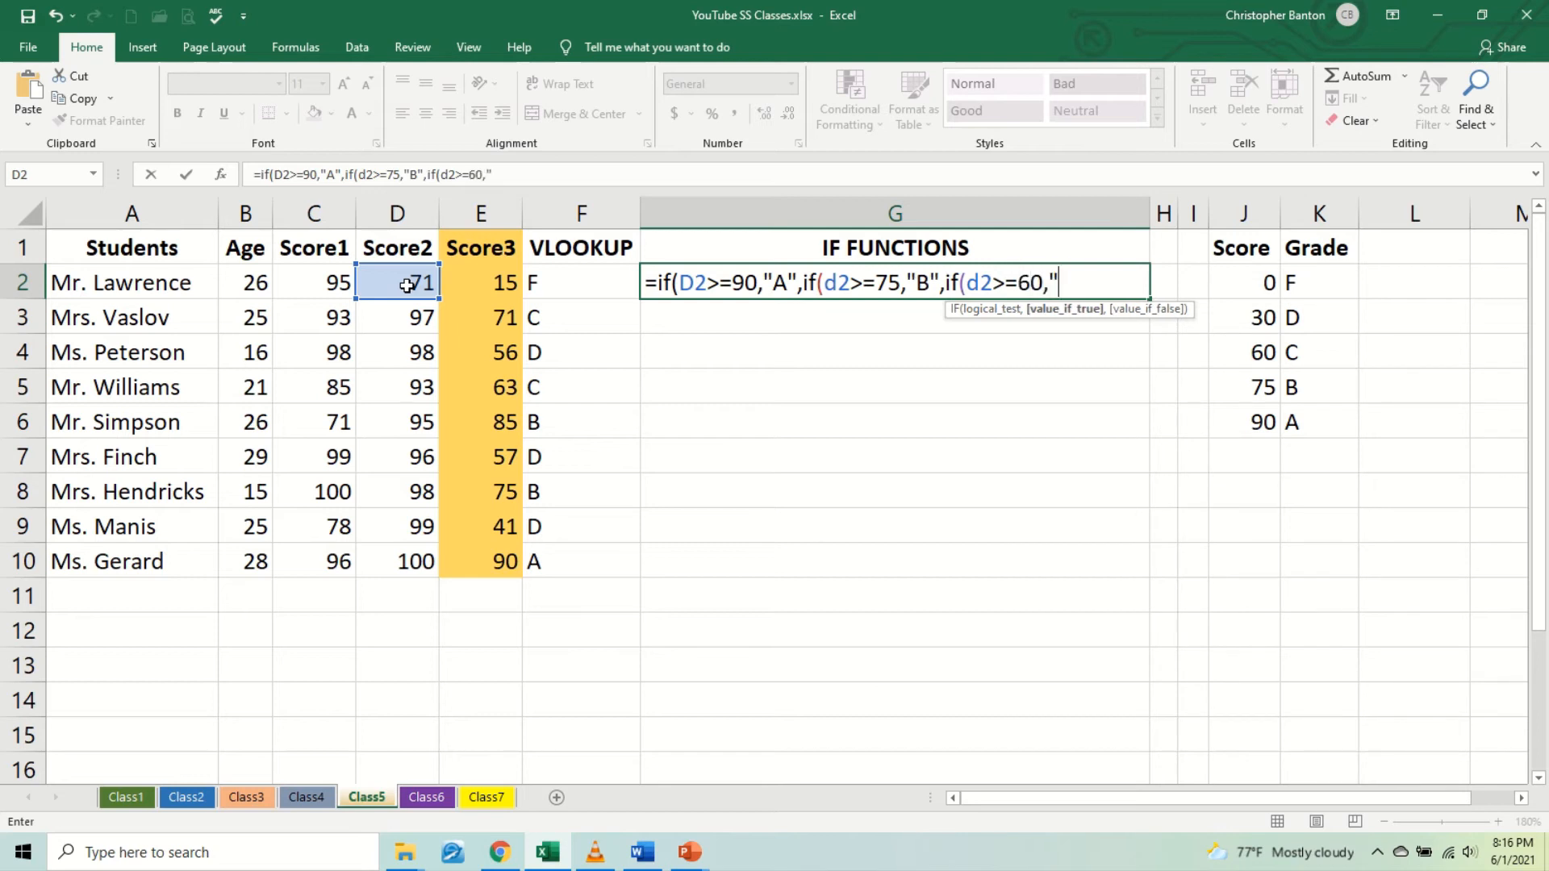
pyautogui.press('BackSpace')
pyautogui.write('",')
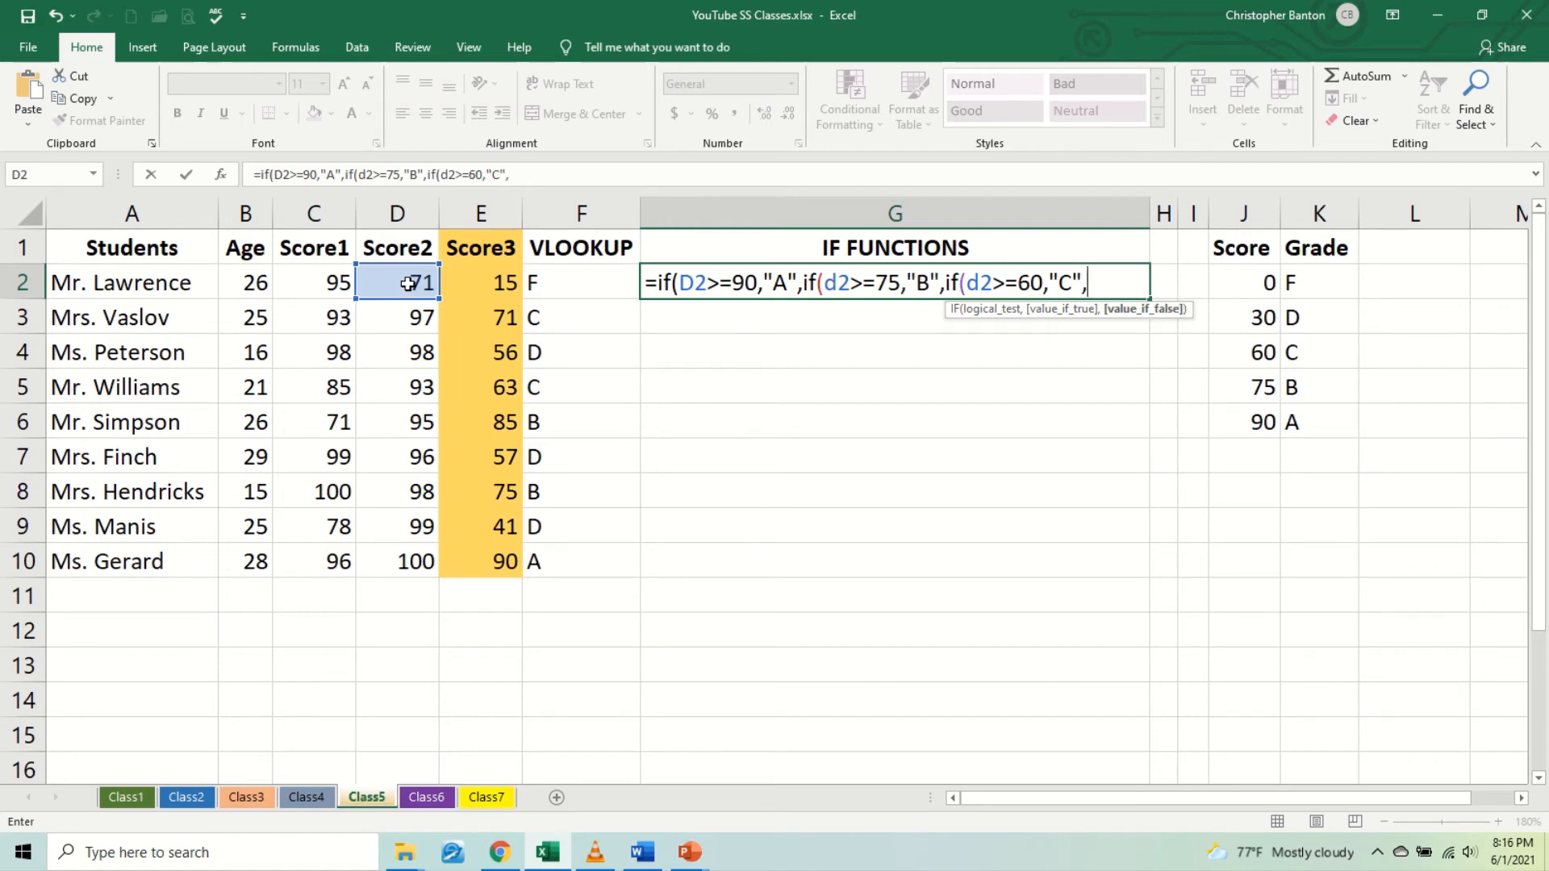
# Step: Nest a fourth IF in the G2 formula, testing d2>=30 and returning "D" or otherwise "F", and complete the formula
pyautogui.write('if')
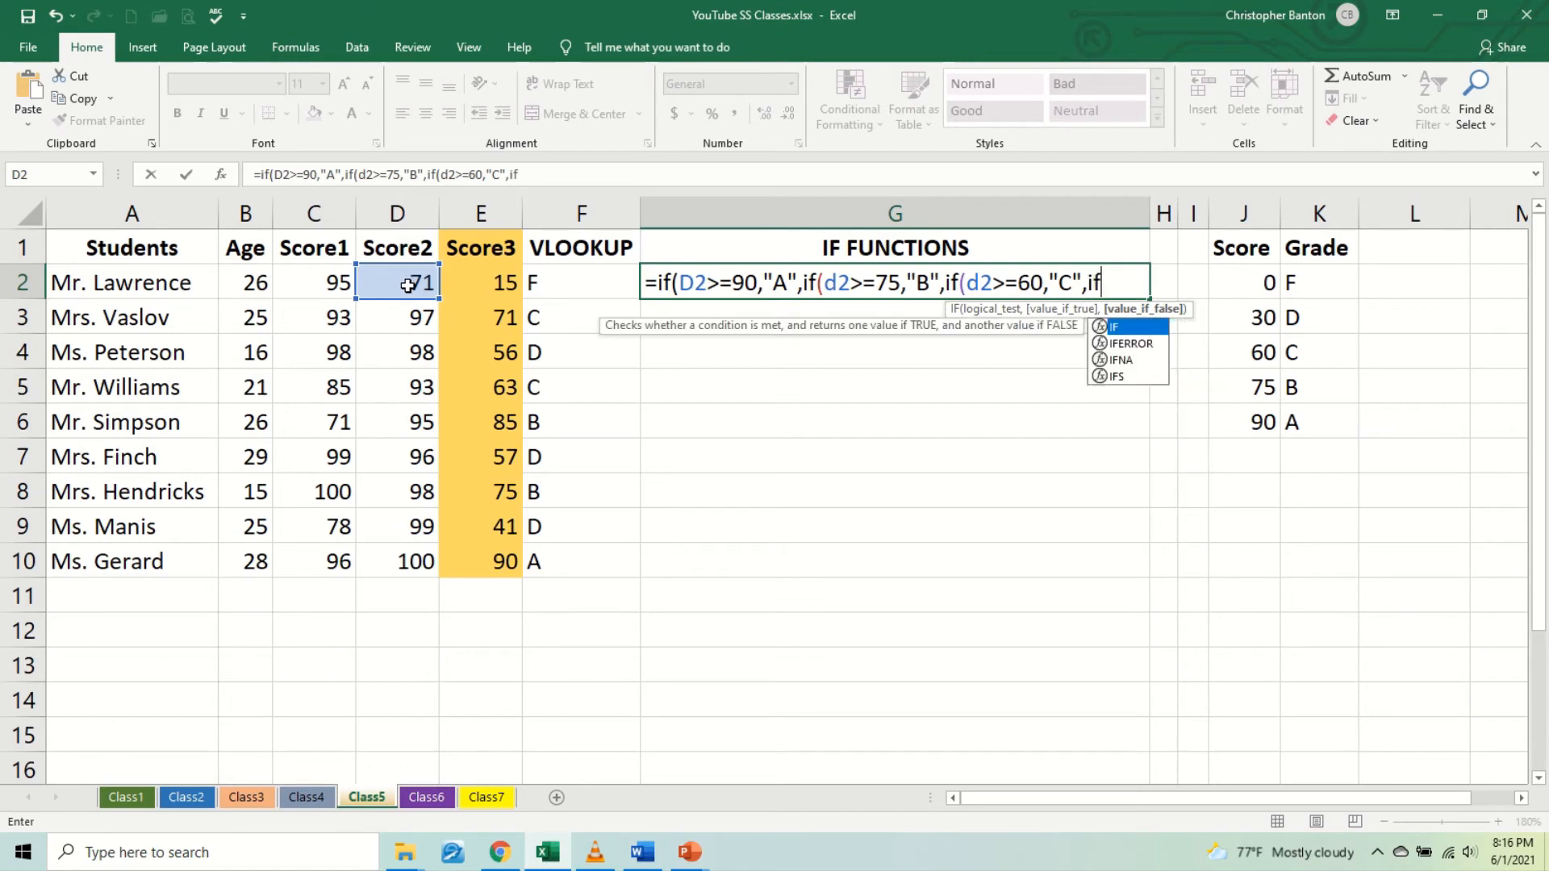
pyautogui.write('(d2')
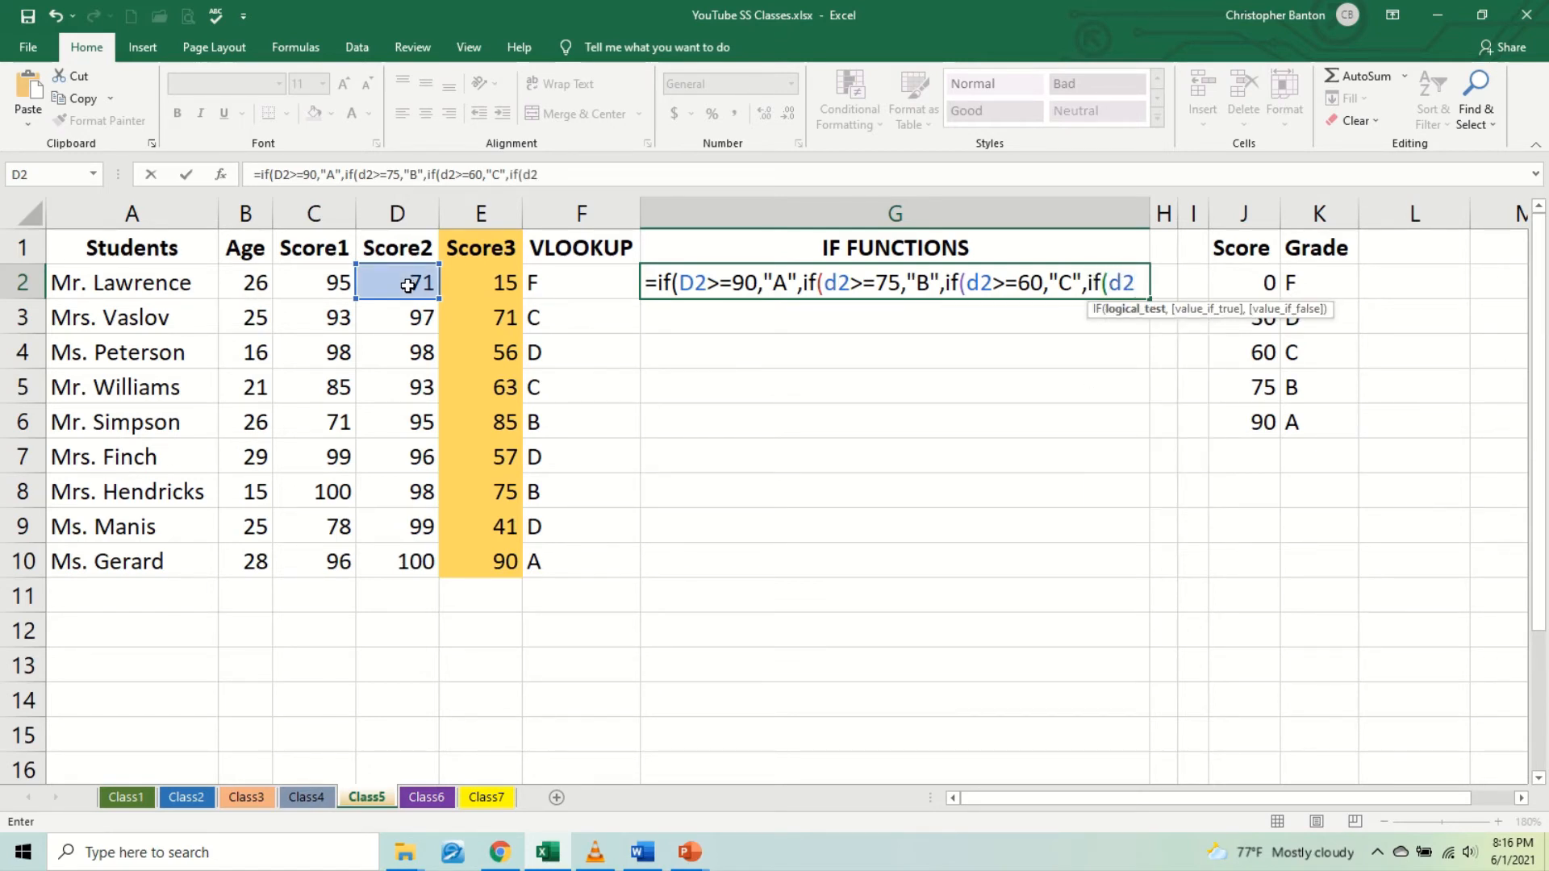
pyautogui.write('>=30,"D')
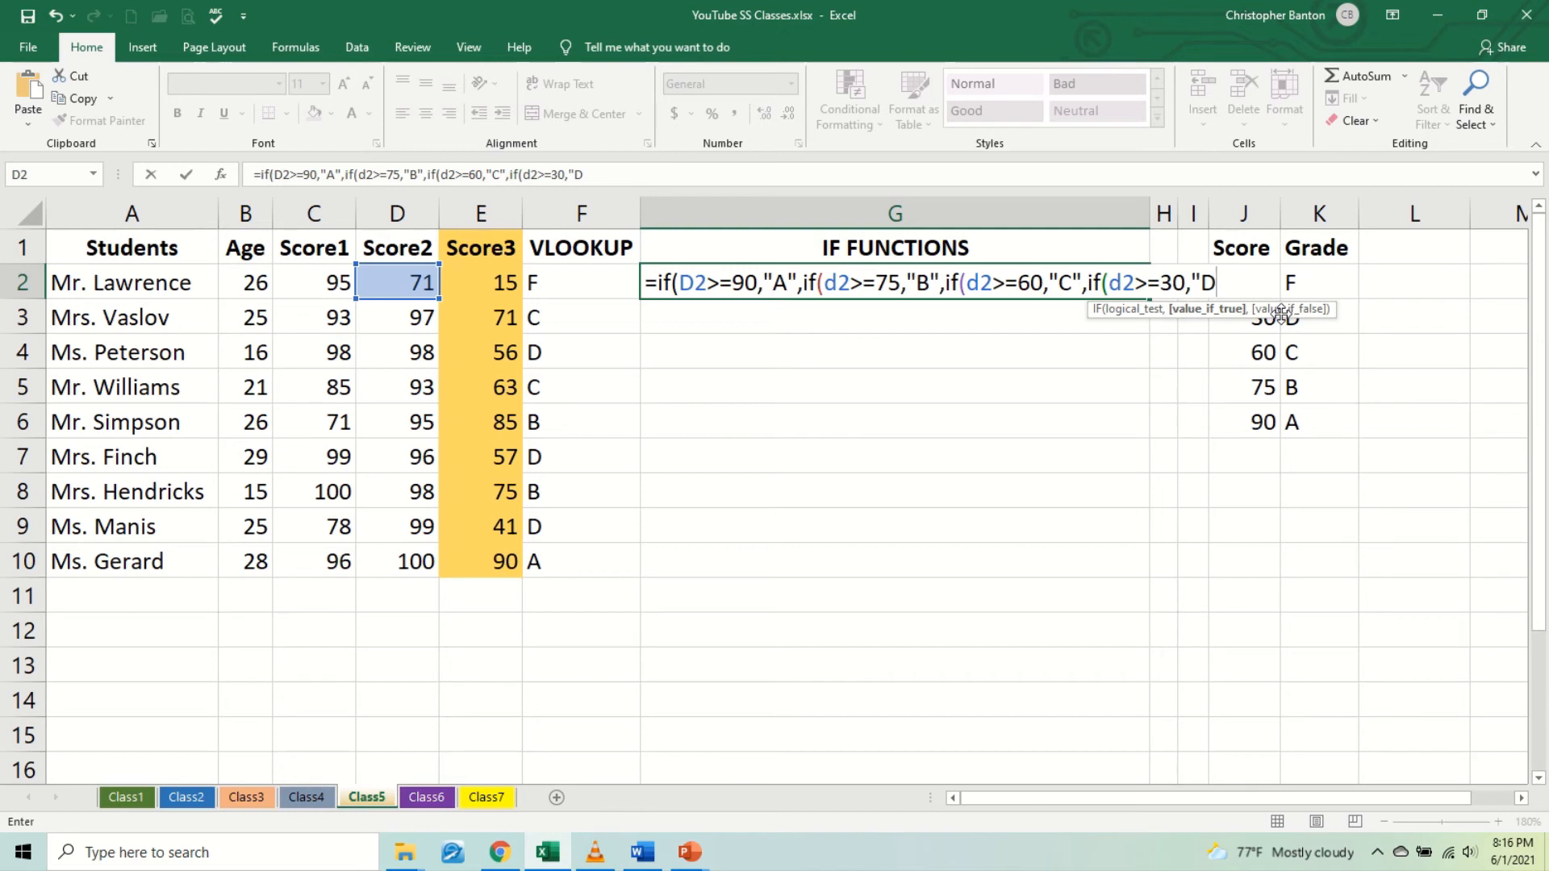
pyautogui.write('",')
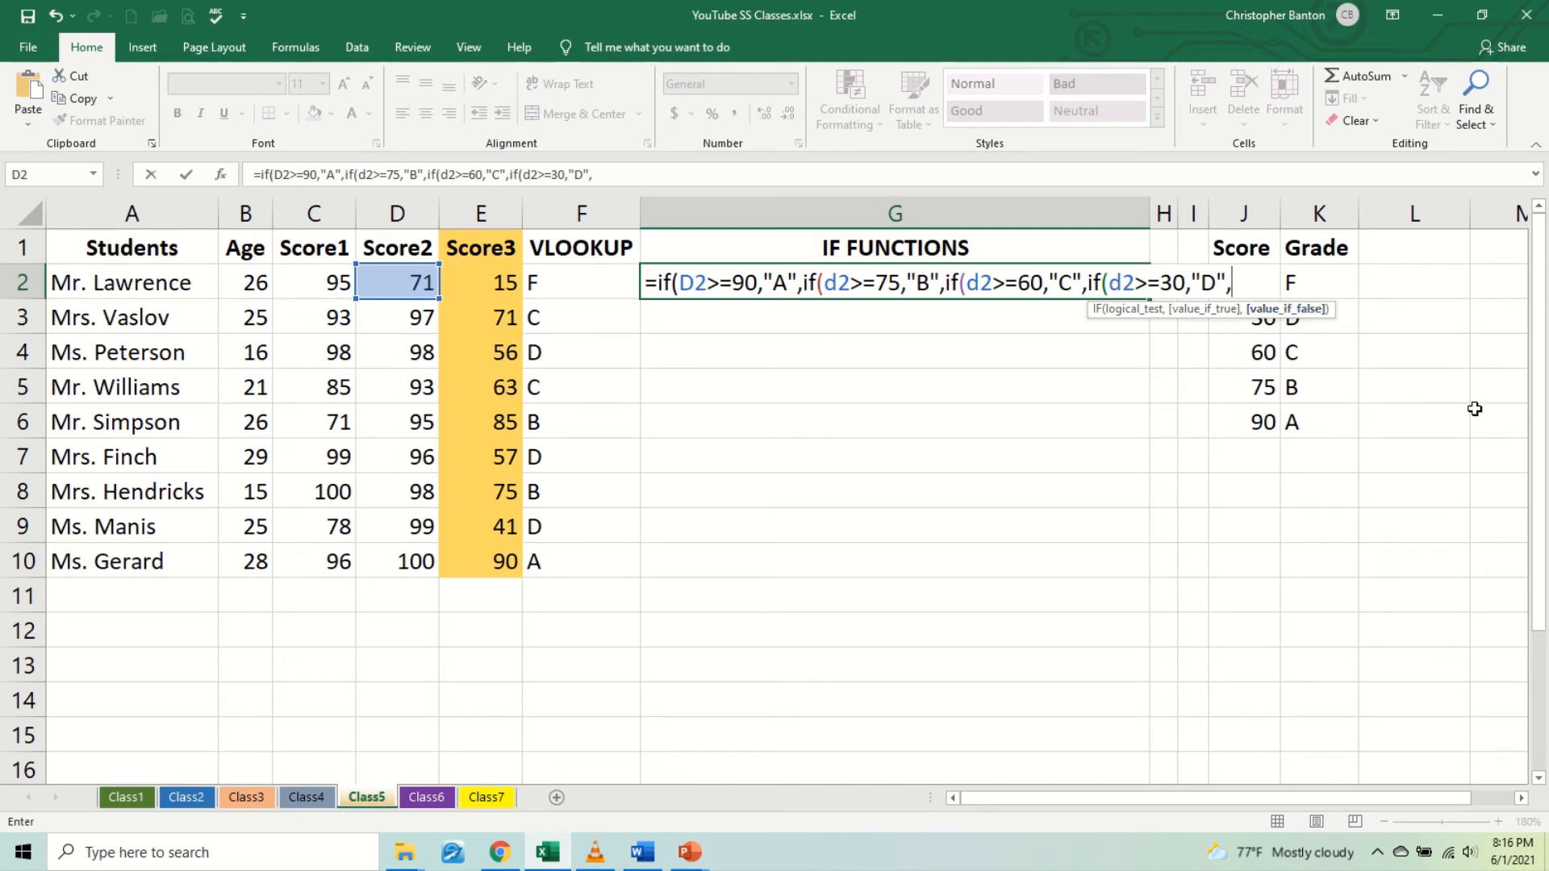
pyautogui.write('i')
pyautogui.press('BackSpace')
pyautogui.write('"F")')
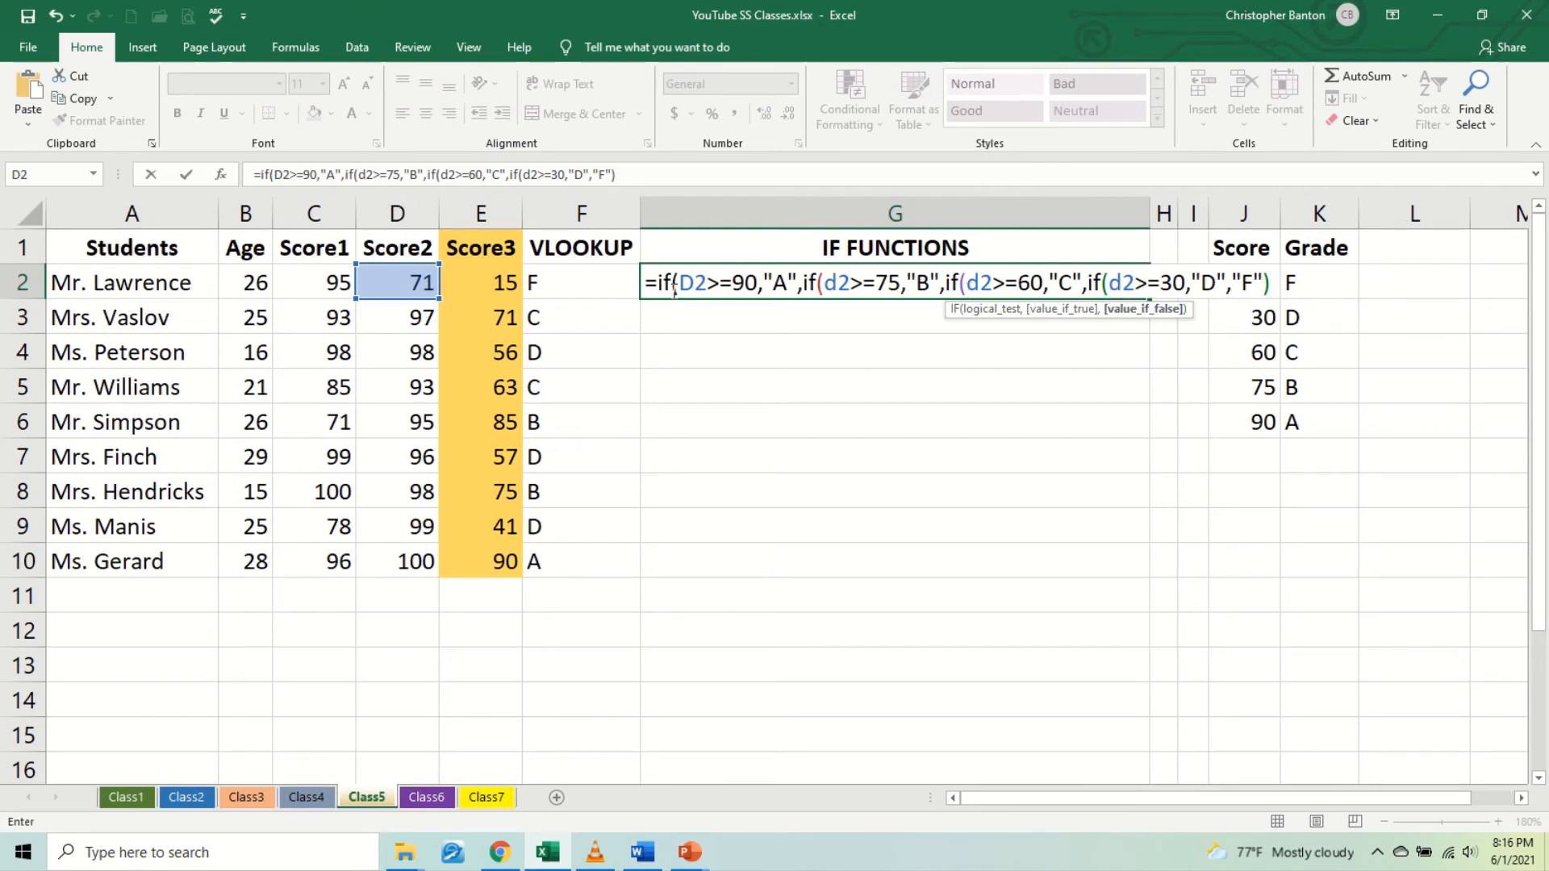
pyautogui.write('))')
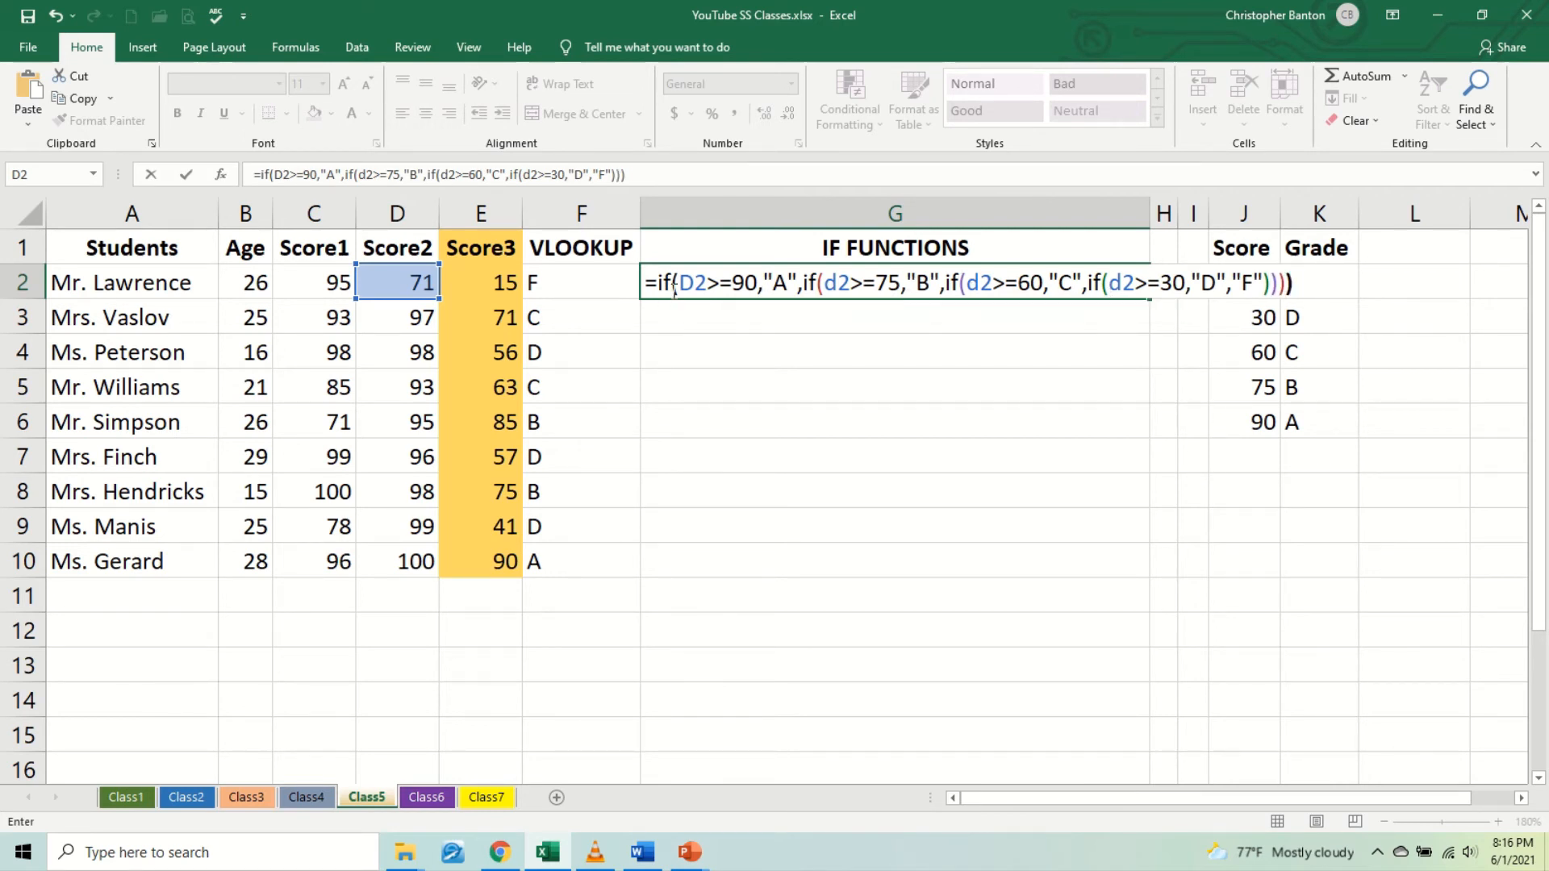
pyautogui.press('Return')
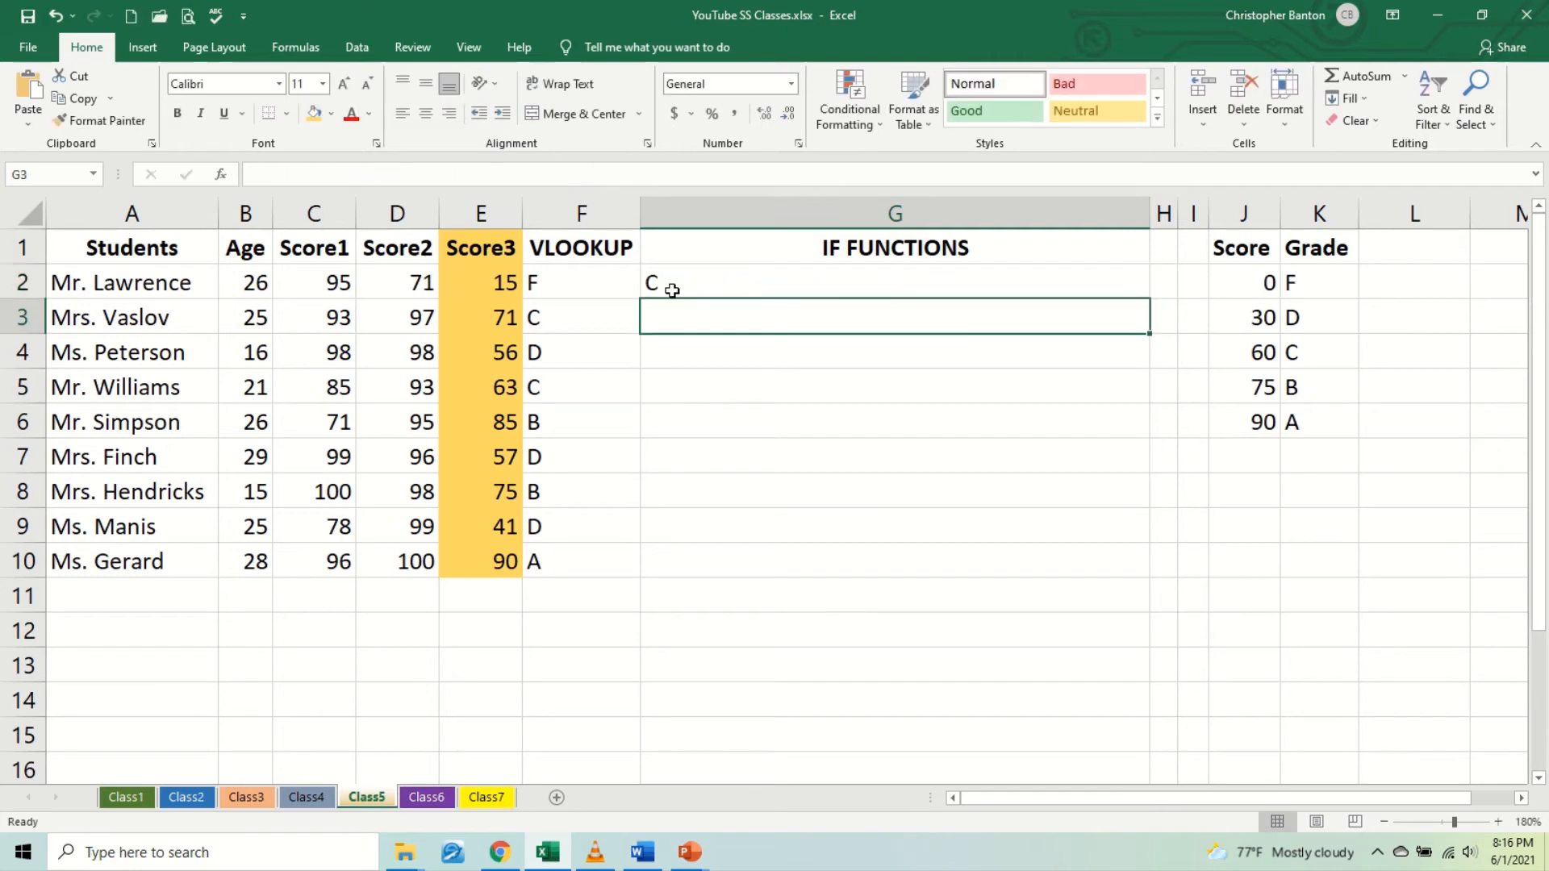
# Step: Reopen the nested IF formula in G2 and change the cell reference in its >=90 and >=75 tests to e2
pyautogui.click(720, 274)
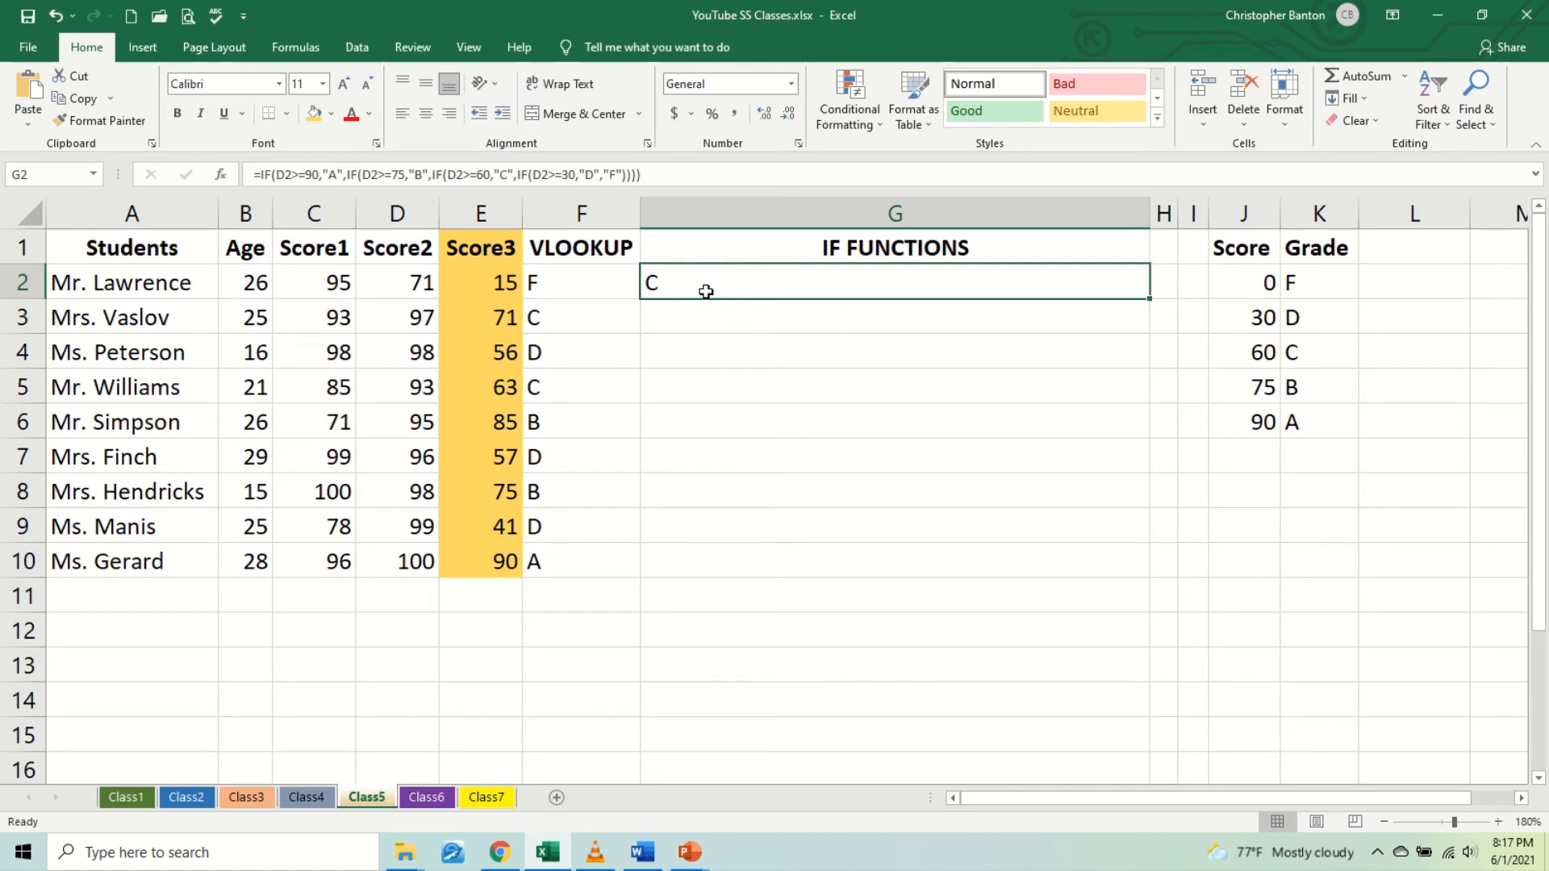
pyautogui.doubleClick(706, 292)
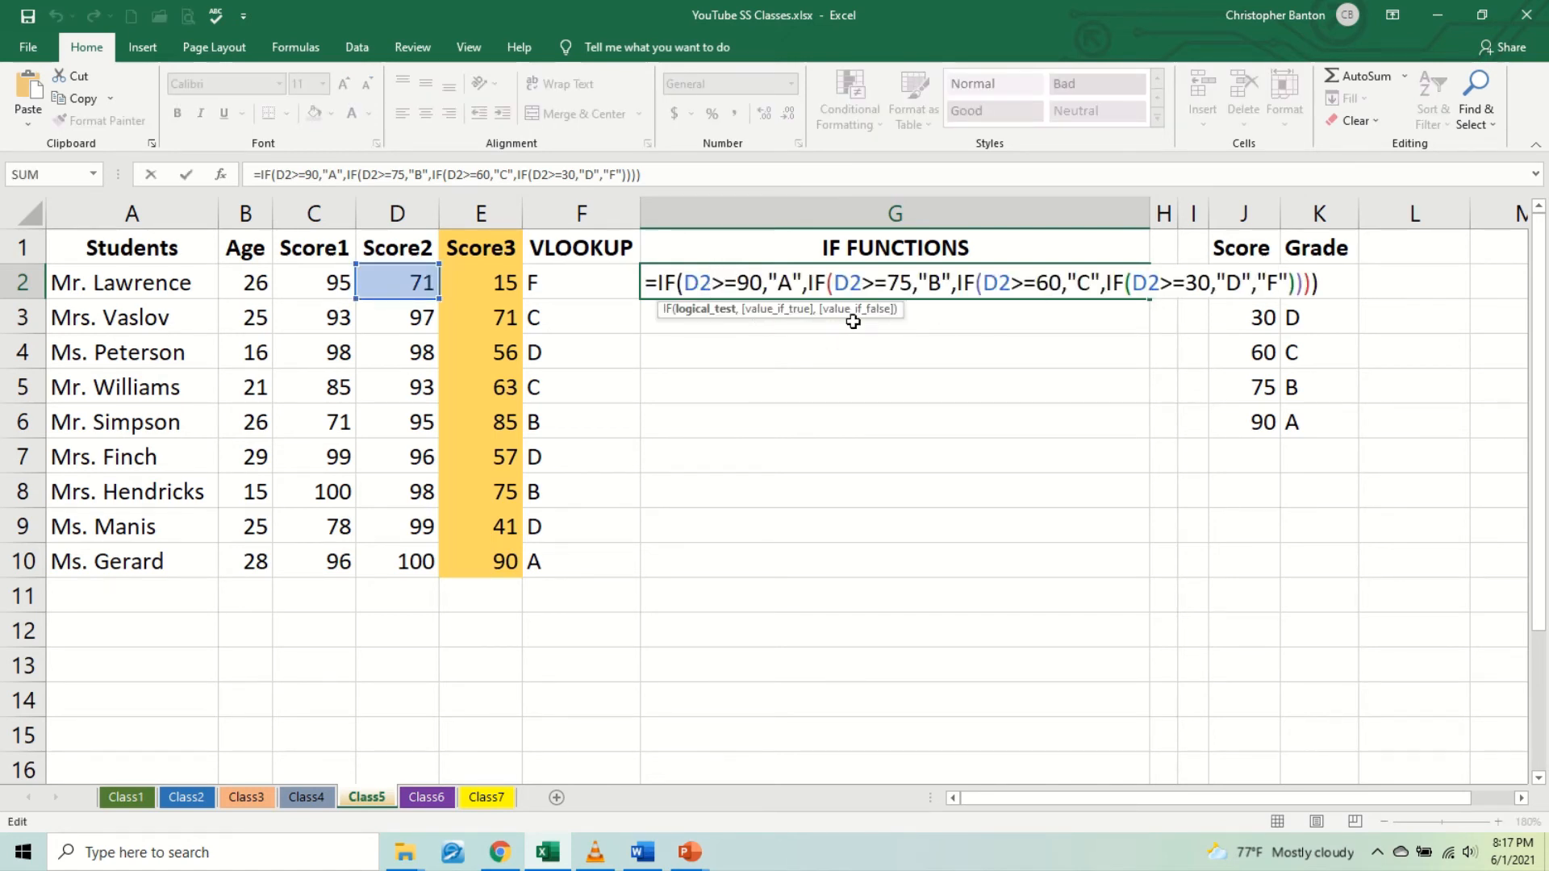
pyautogui.press('Return')
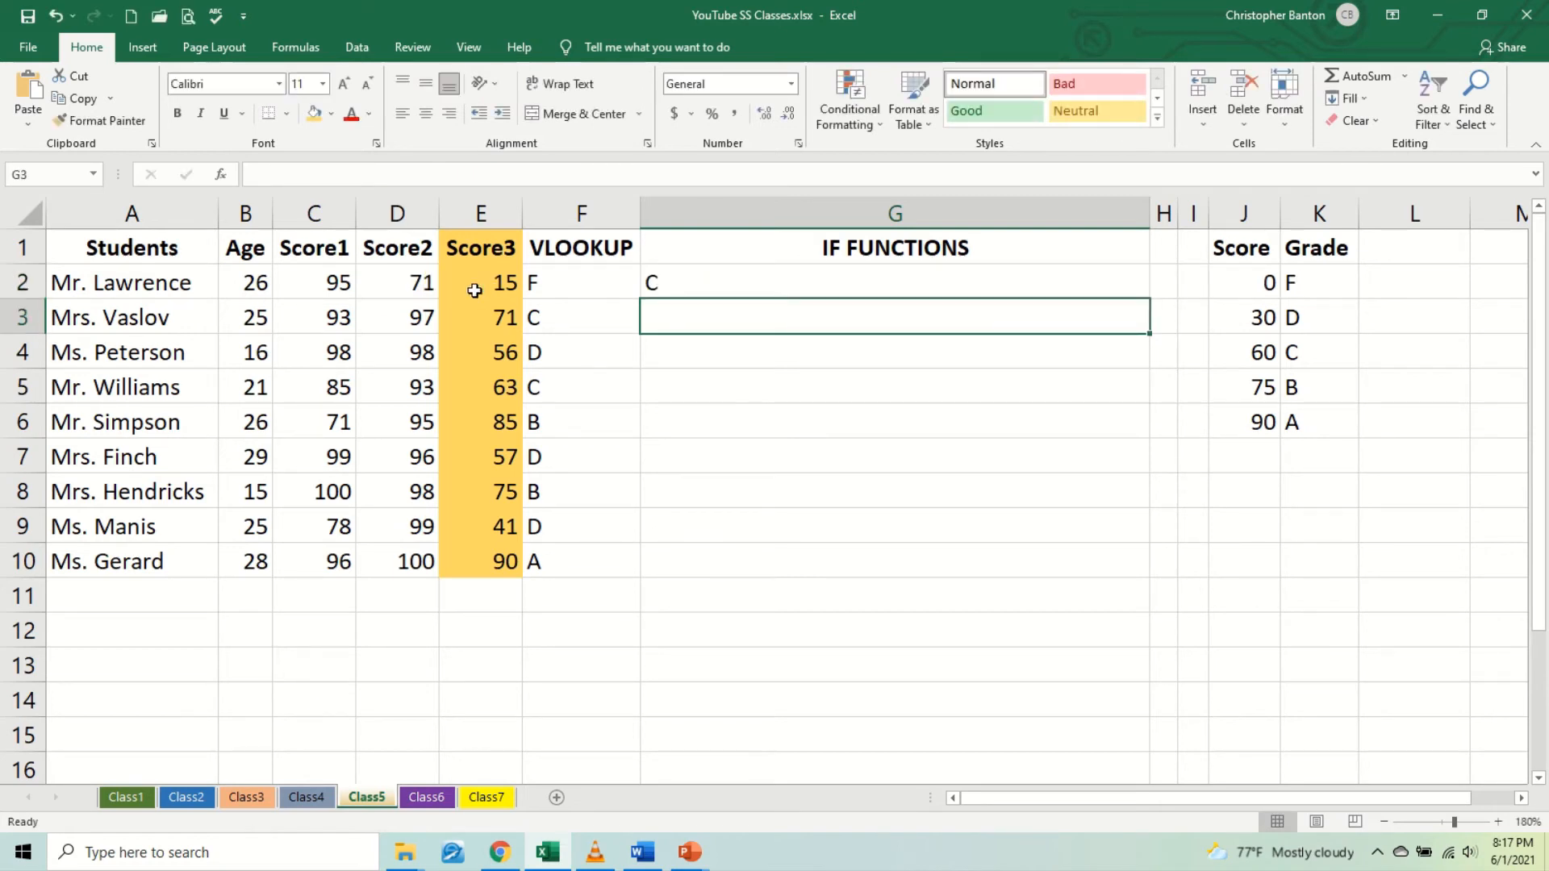
pyautogui.click(427, 288)
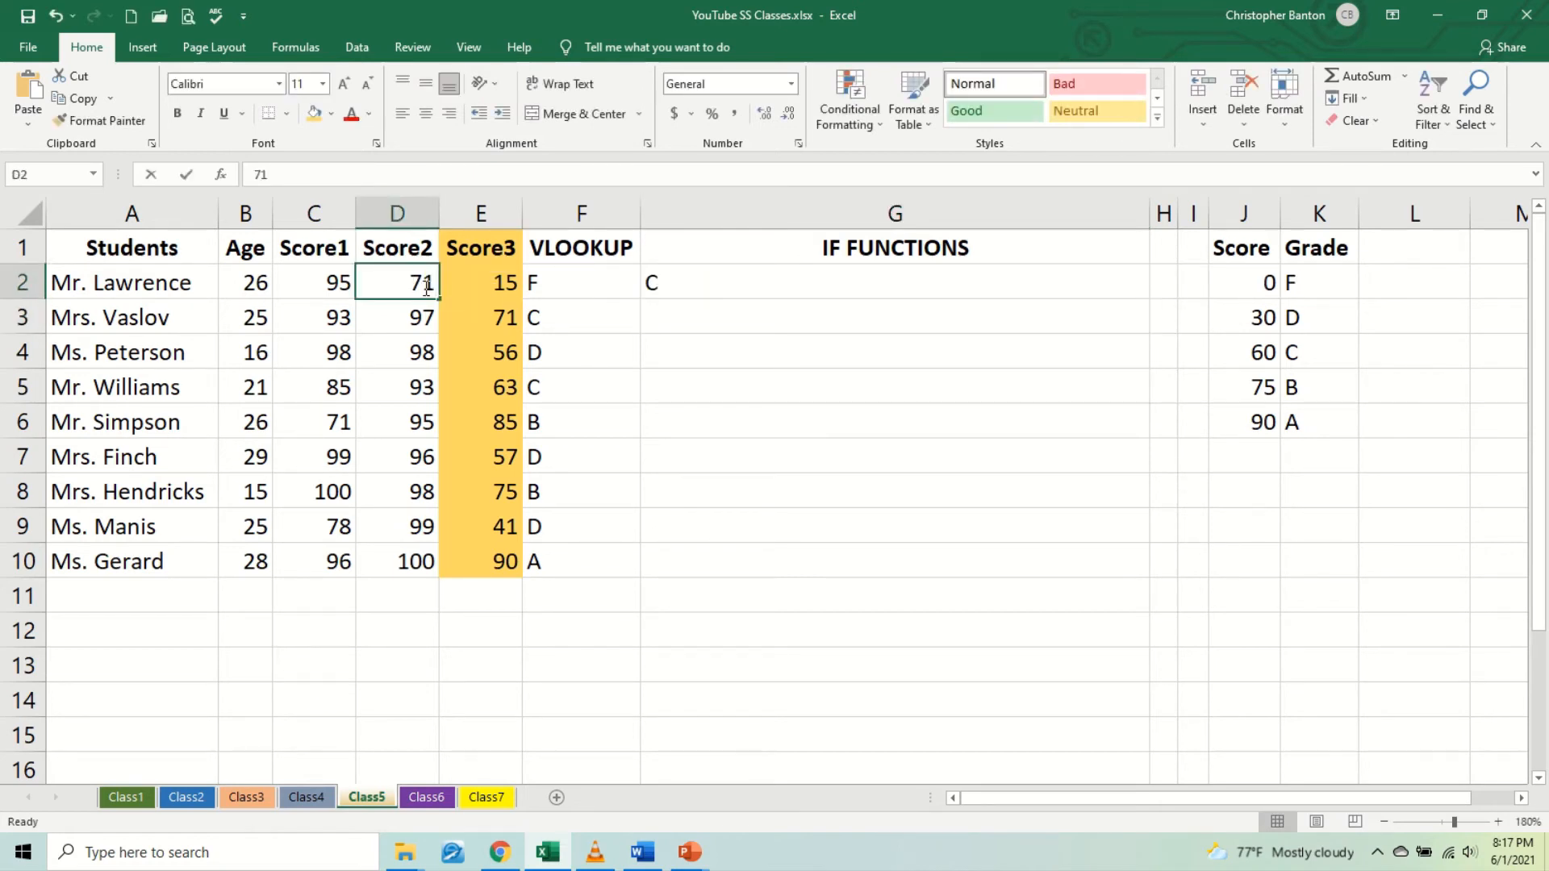
pyautogui.doubleClick(732, 287)
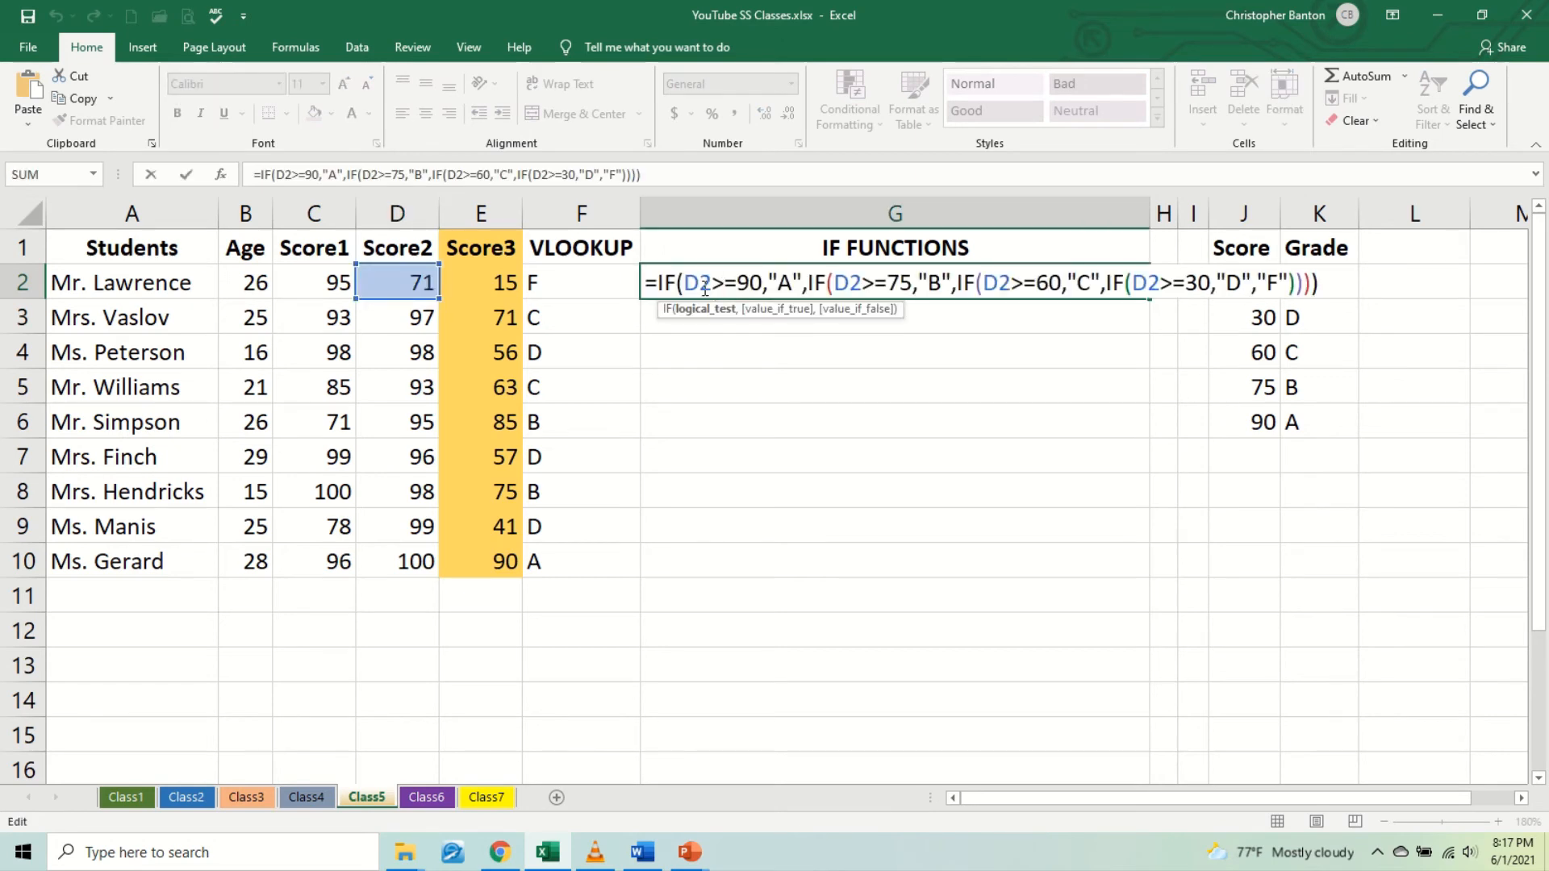
pyautogui.click(705, 290)
pyautogui.press('BackSpace')
pyautogui.write('e')
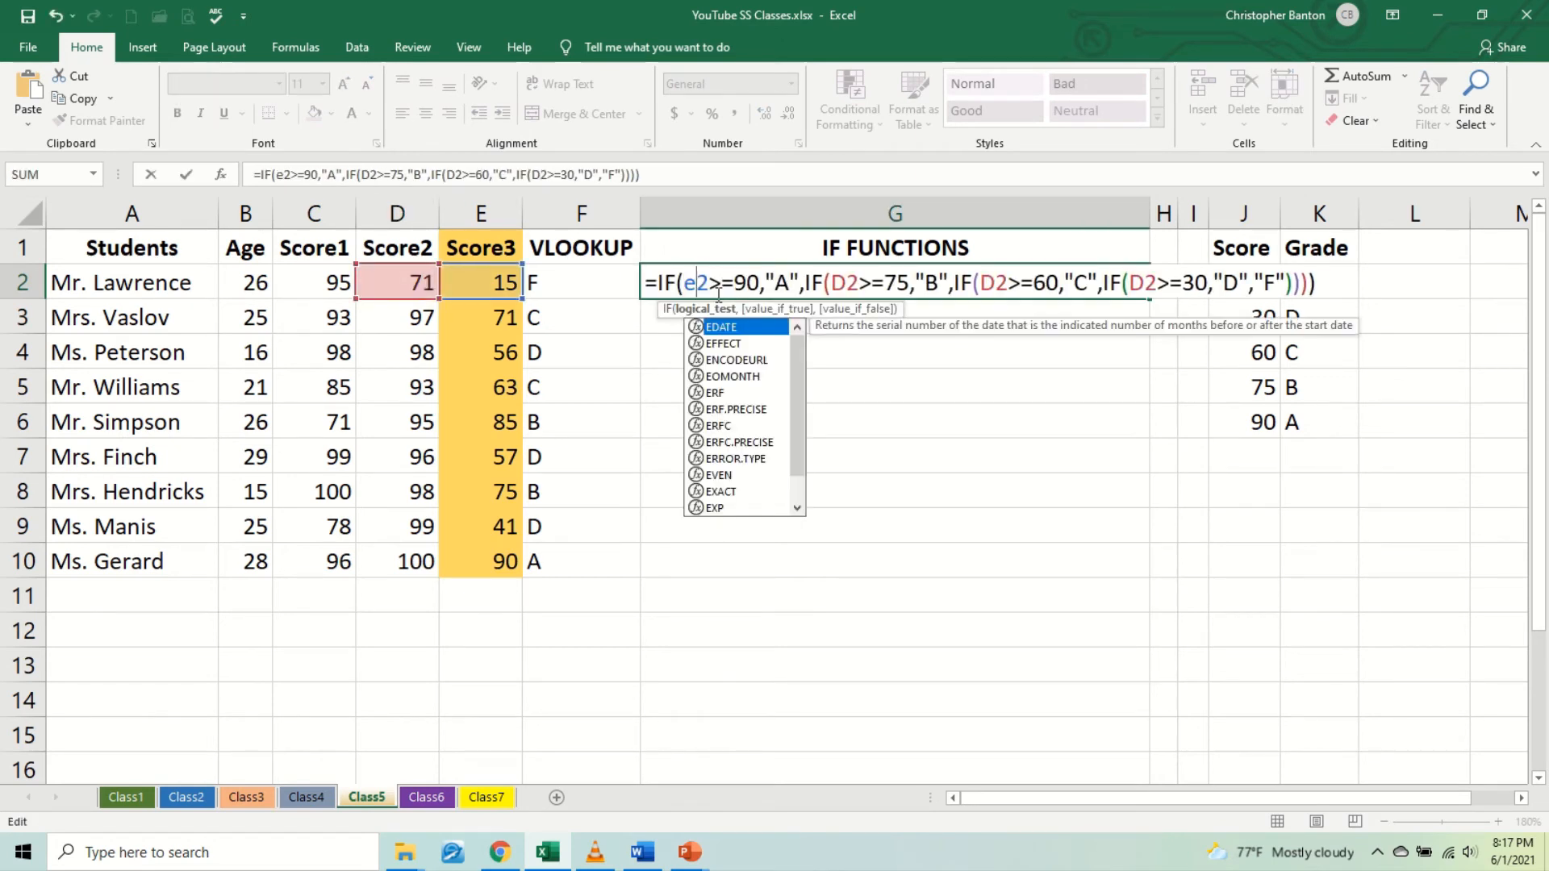
pyautogui.click(847, 287)
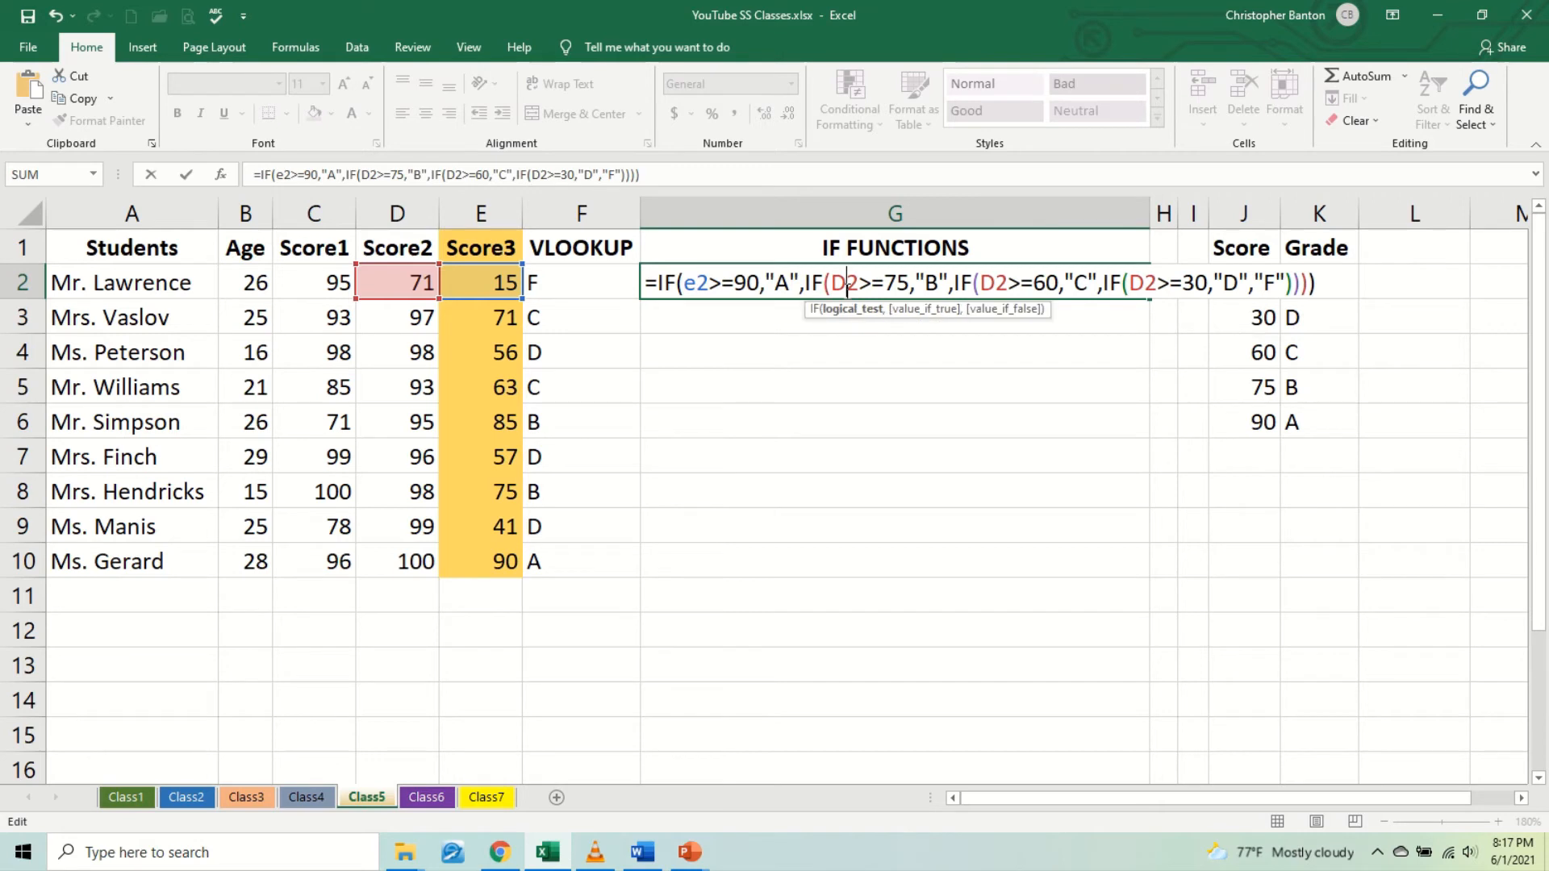
pyautogui.press('BackSpace')
pyautogui.write('e')
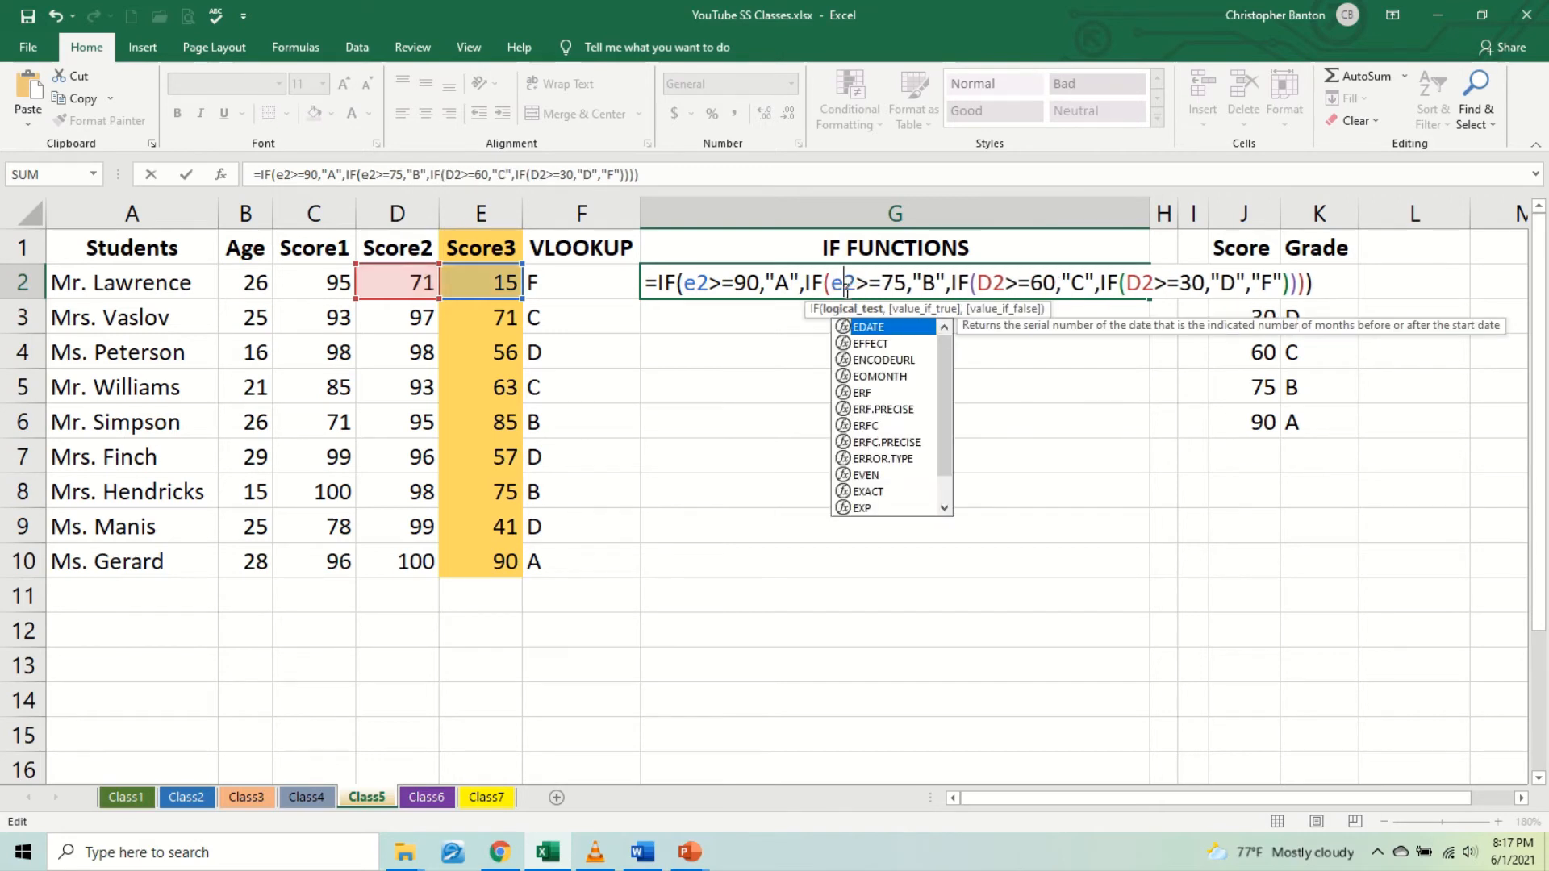
# Step: Change the reference in the >=60 and >=30 tests of the G2 formula to e2 and commit it
pyautogui.click(991, 283)
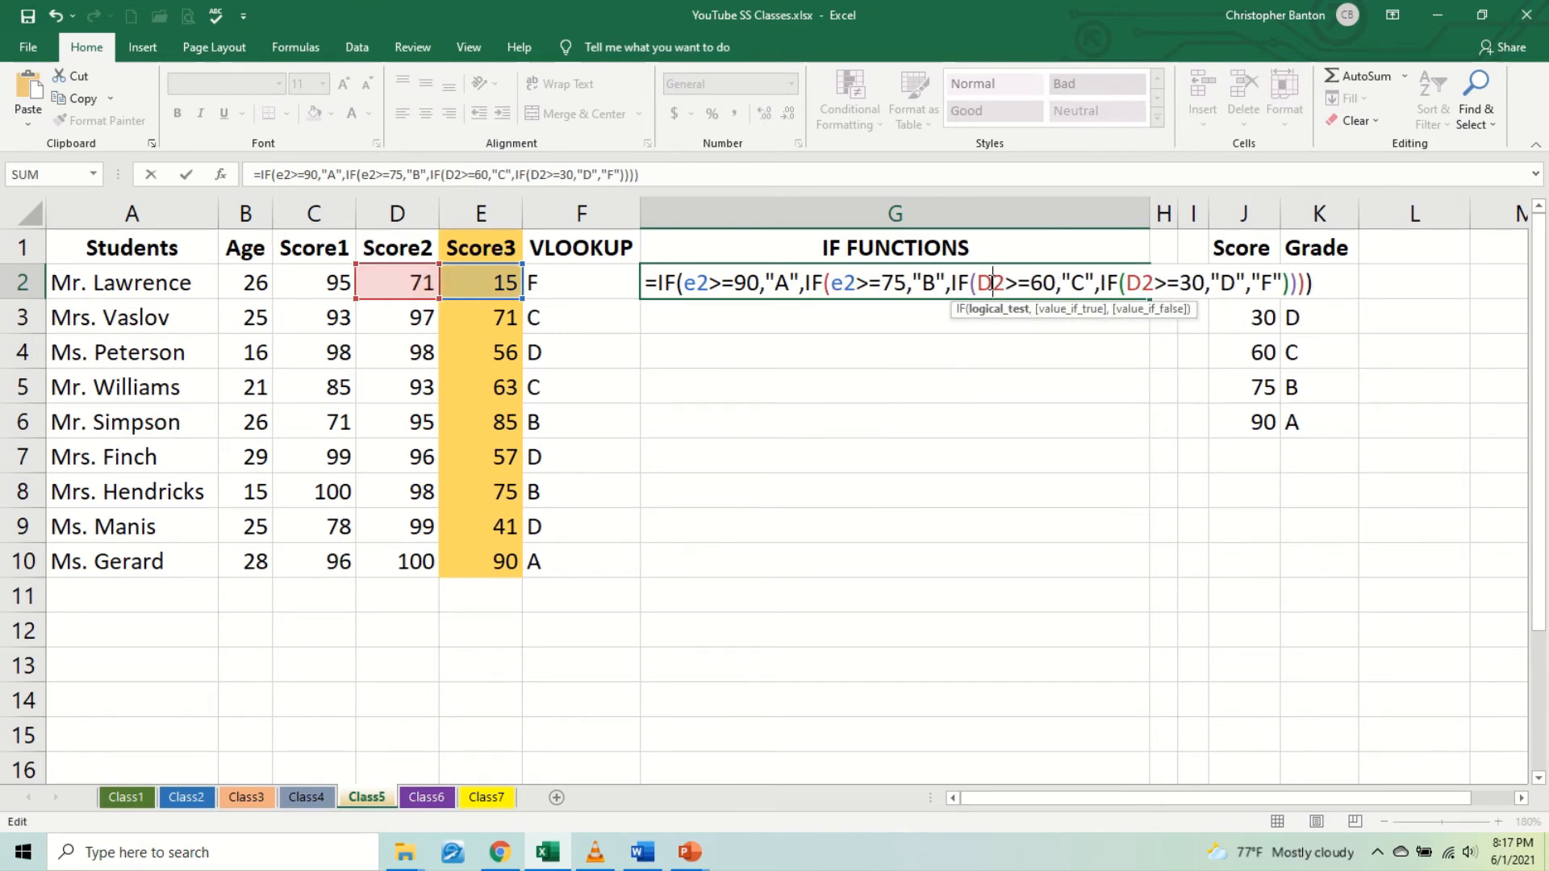
pyautogui.press('BackSpace')
pyautogui.write('e')
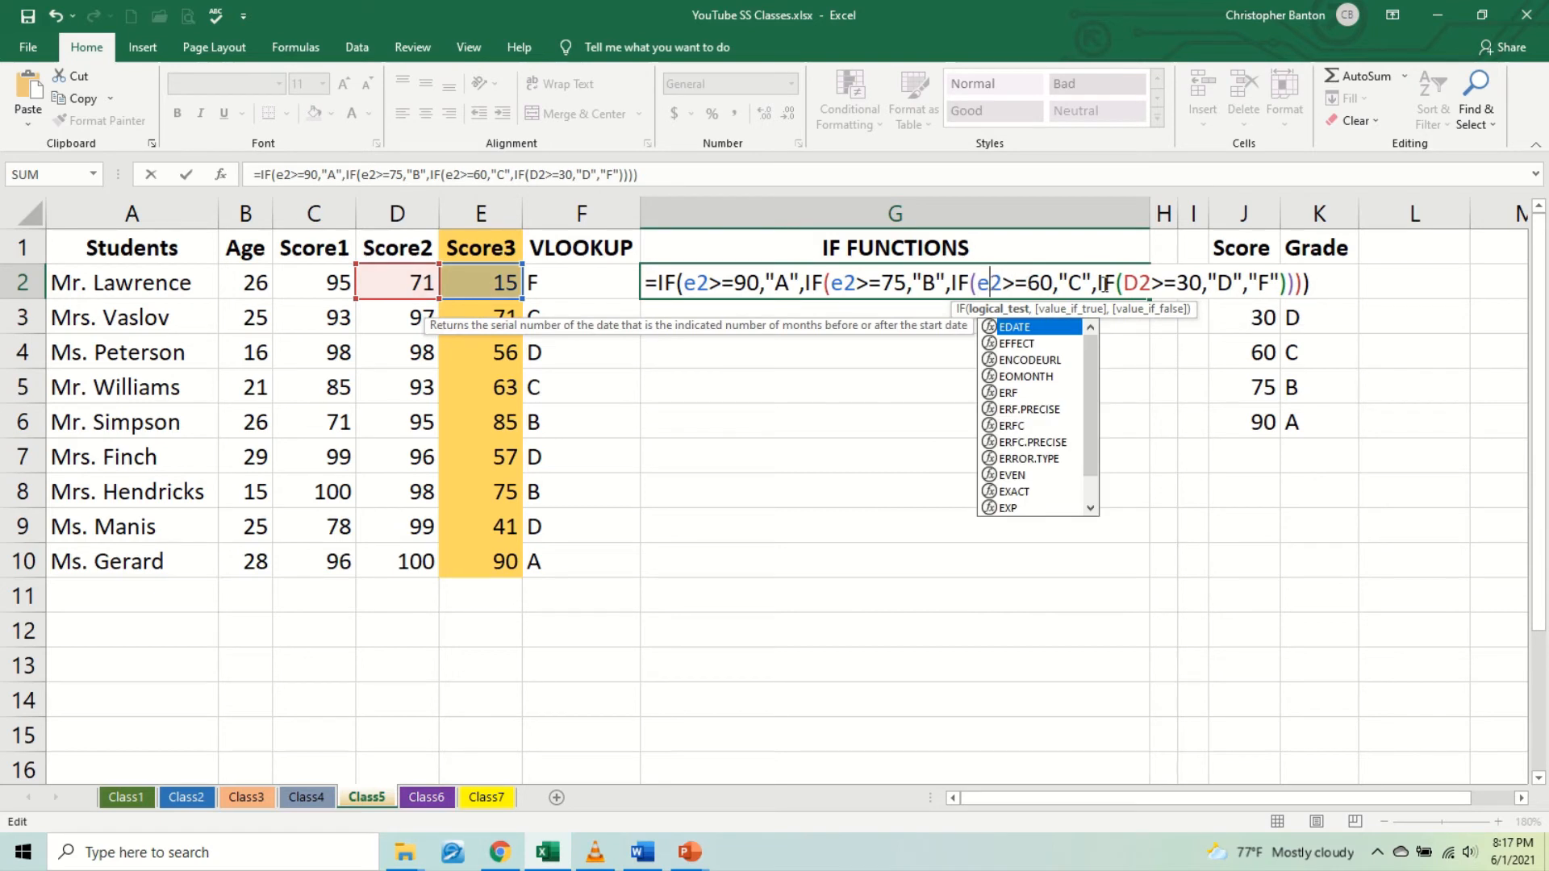
pyautogui.click(1141, 287)
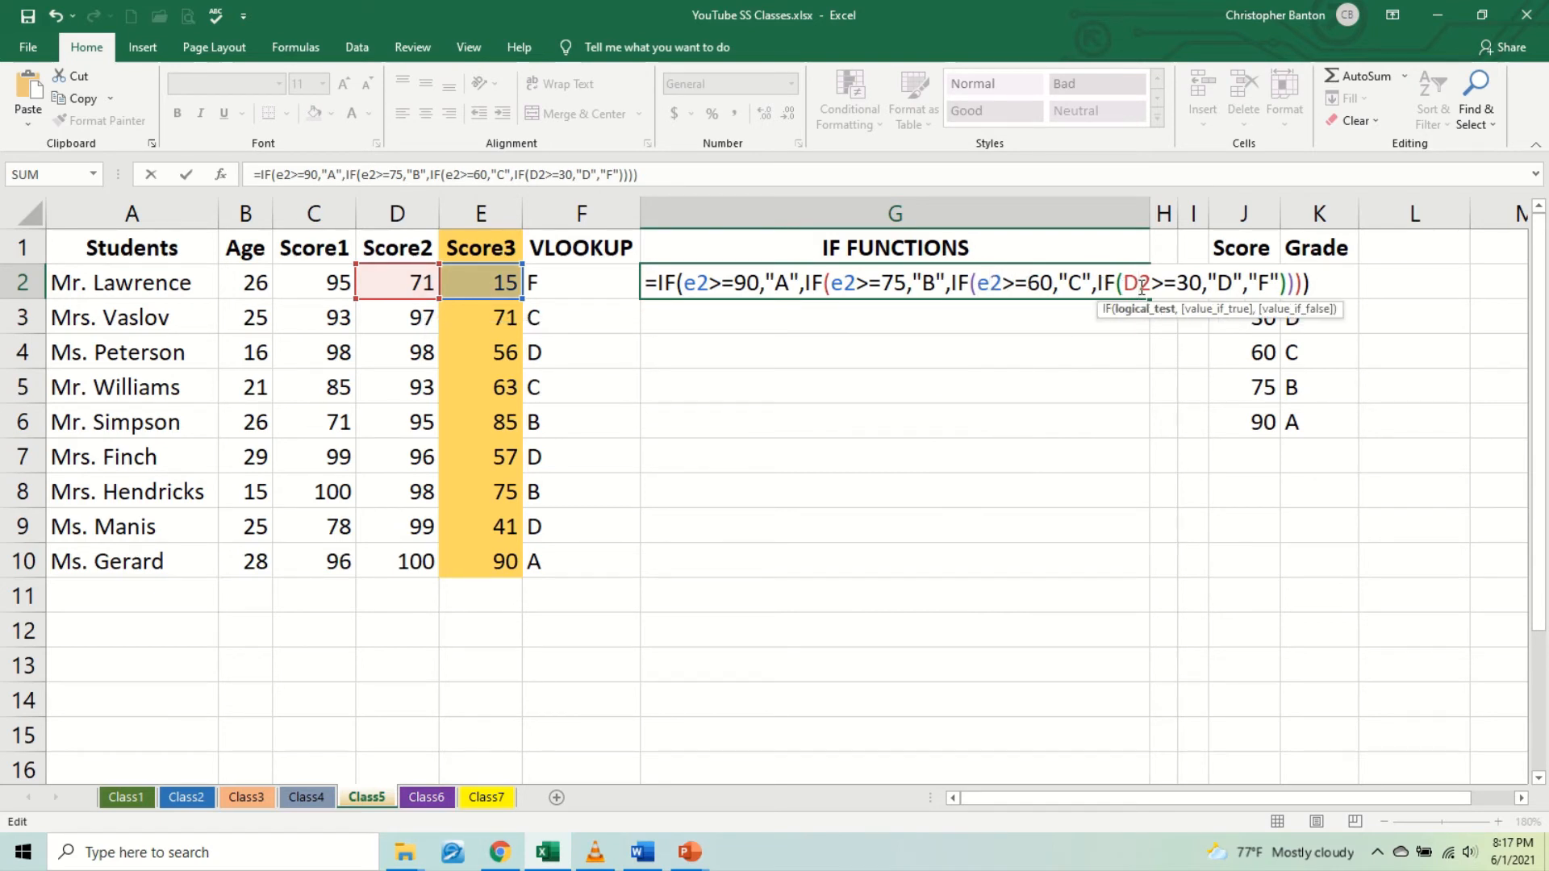
pyautogui.press('BackSpace')
pyautogui.write('e')
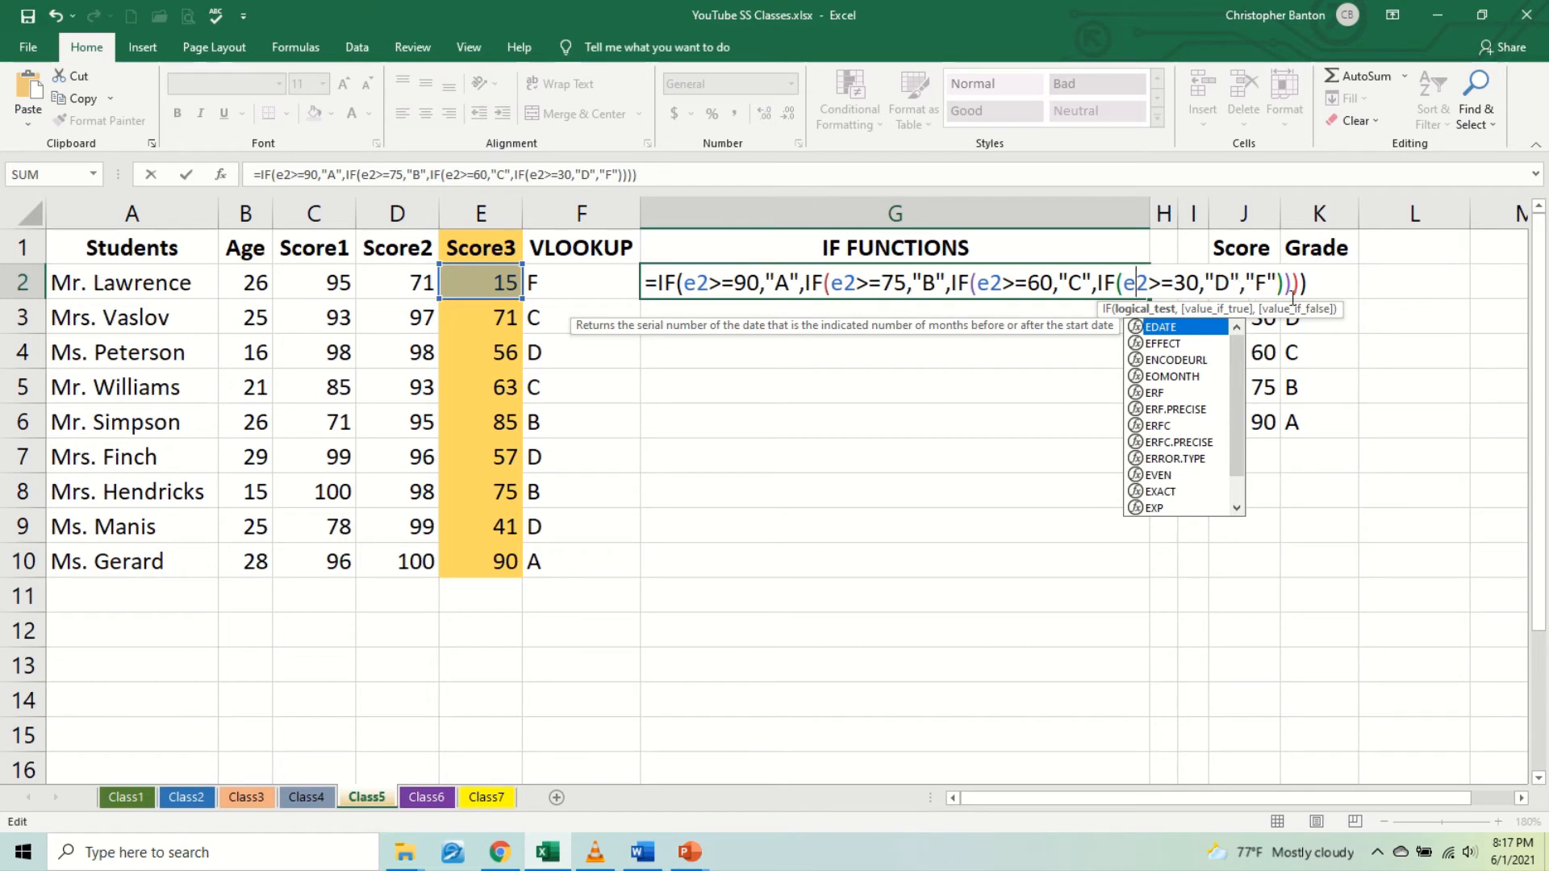
pyautogui.press('Return')
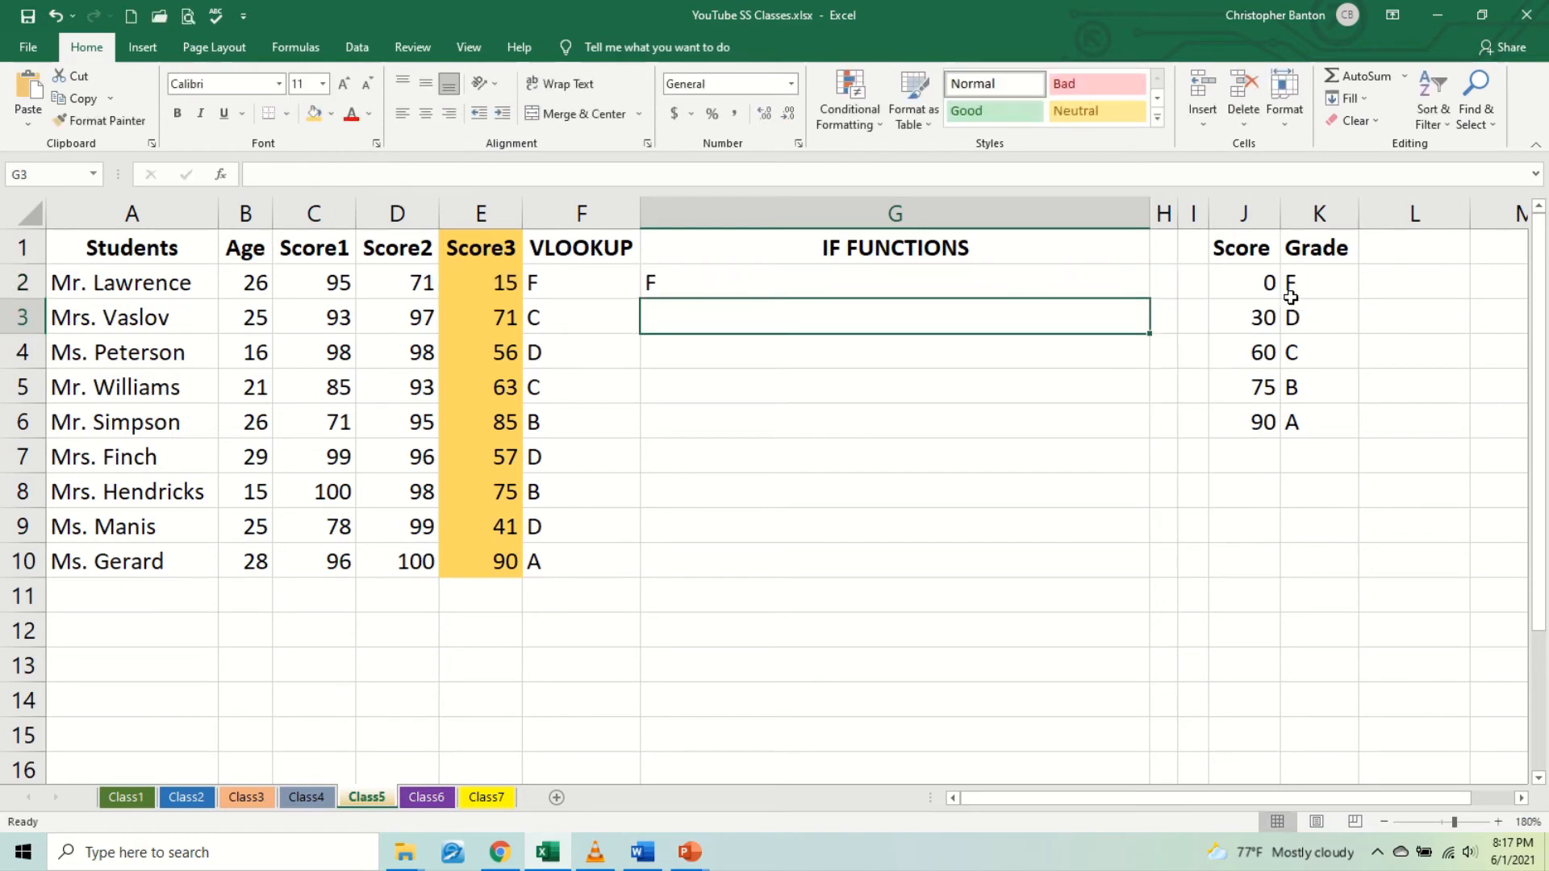
# Step: Fill the Score3 letter-grade formula from G2 down through G10, and review the formula in G2
pyautogui.click(1068, 286)
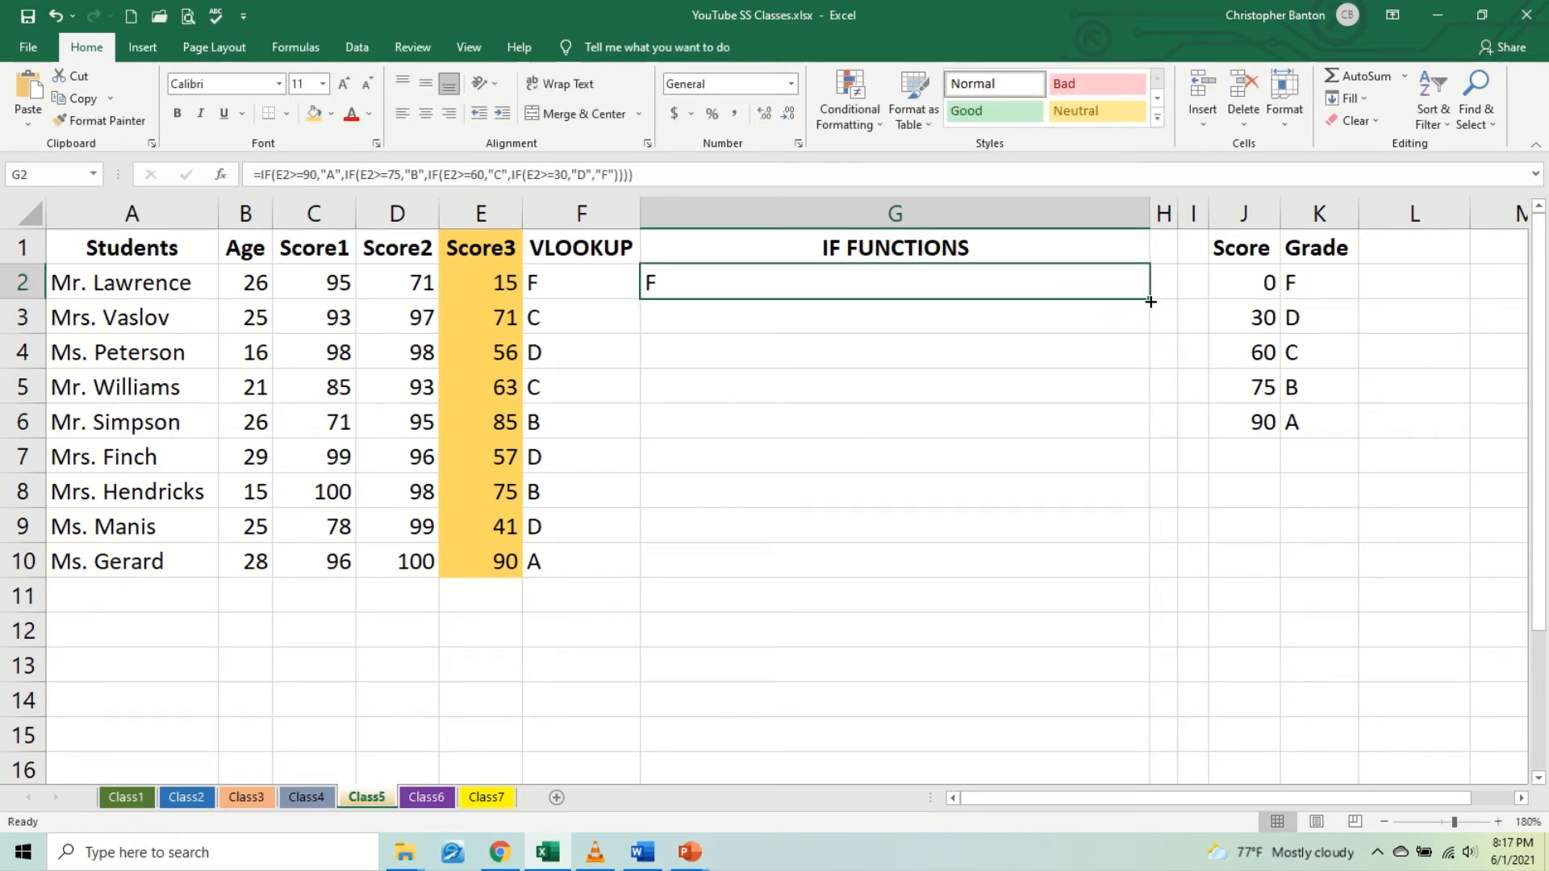
pyautogui.moveTo(1150, 301); pyautogui.dragTo(1075, 570)
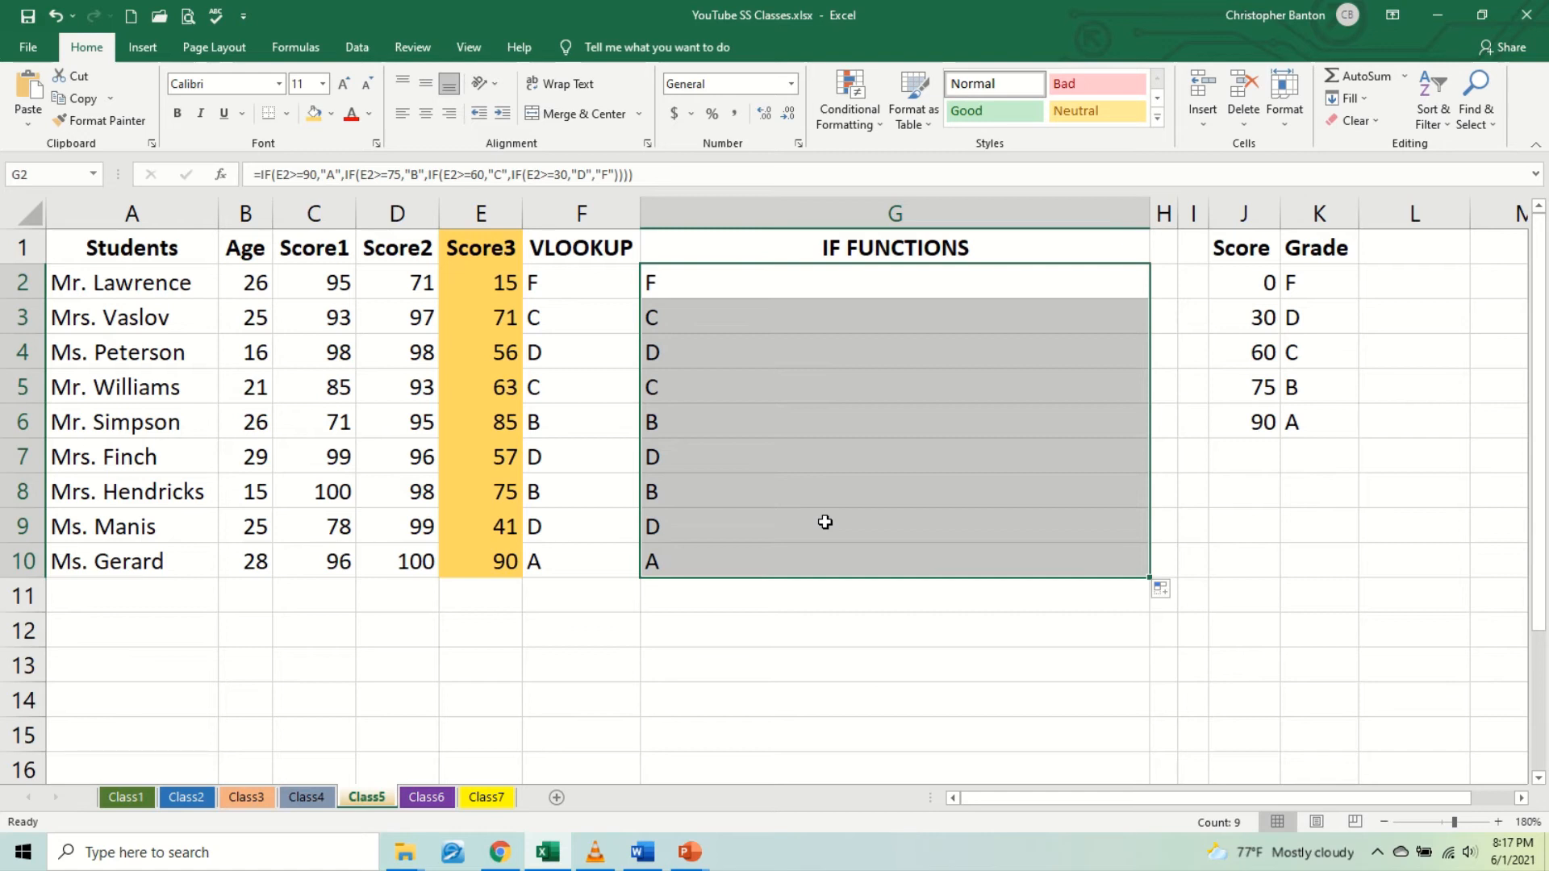
pyautogui.click(740, 295)
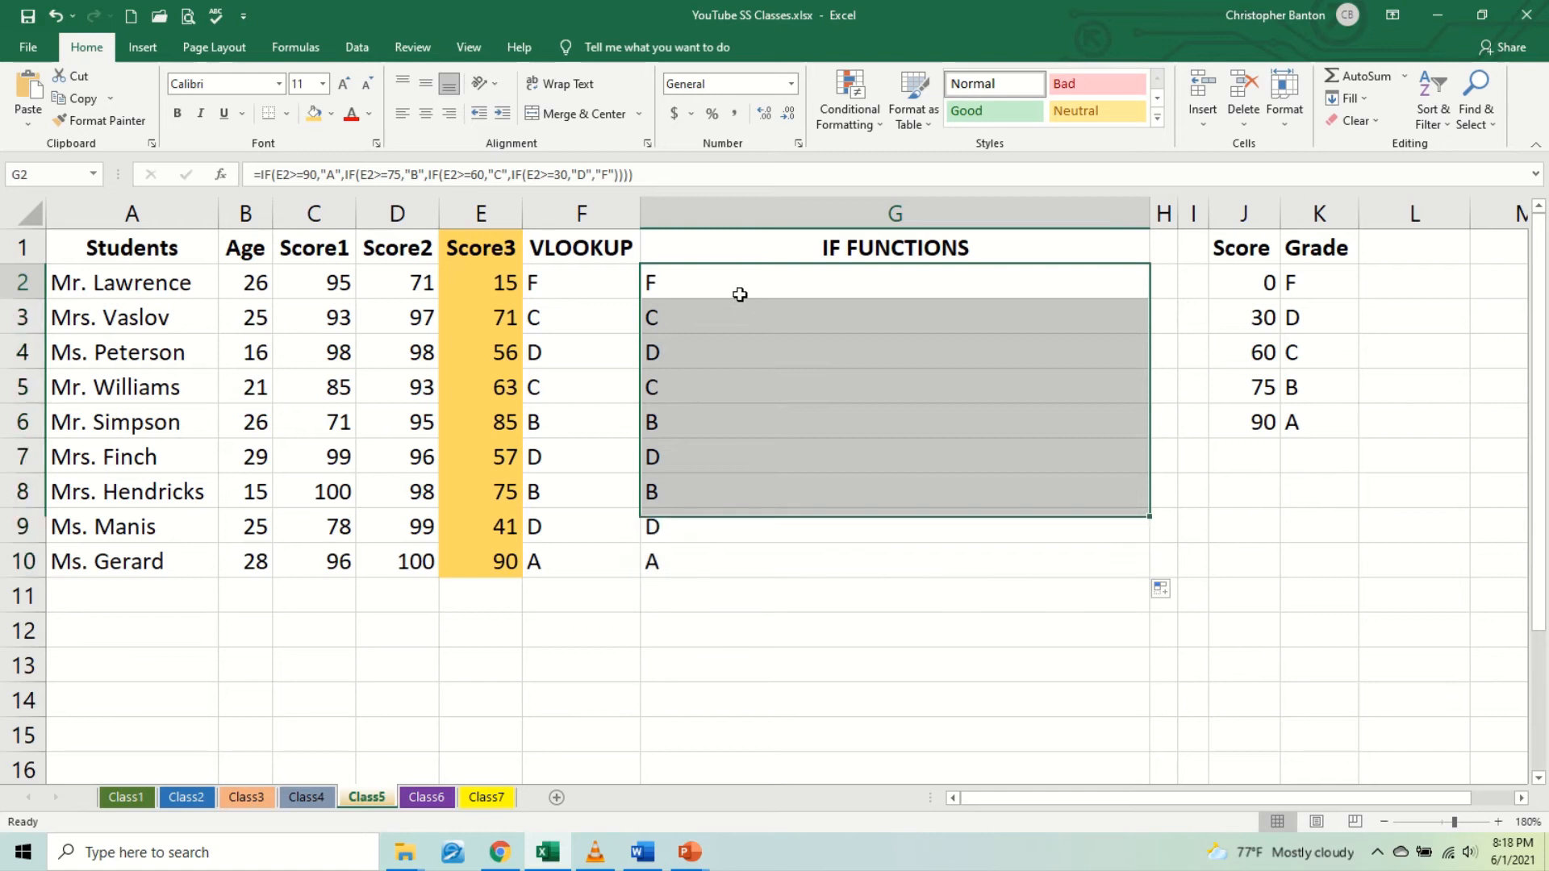
pyautogui.doubleClick(740, 295)
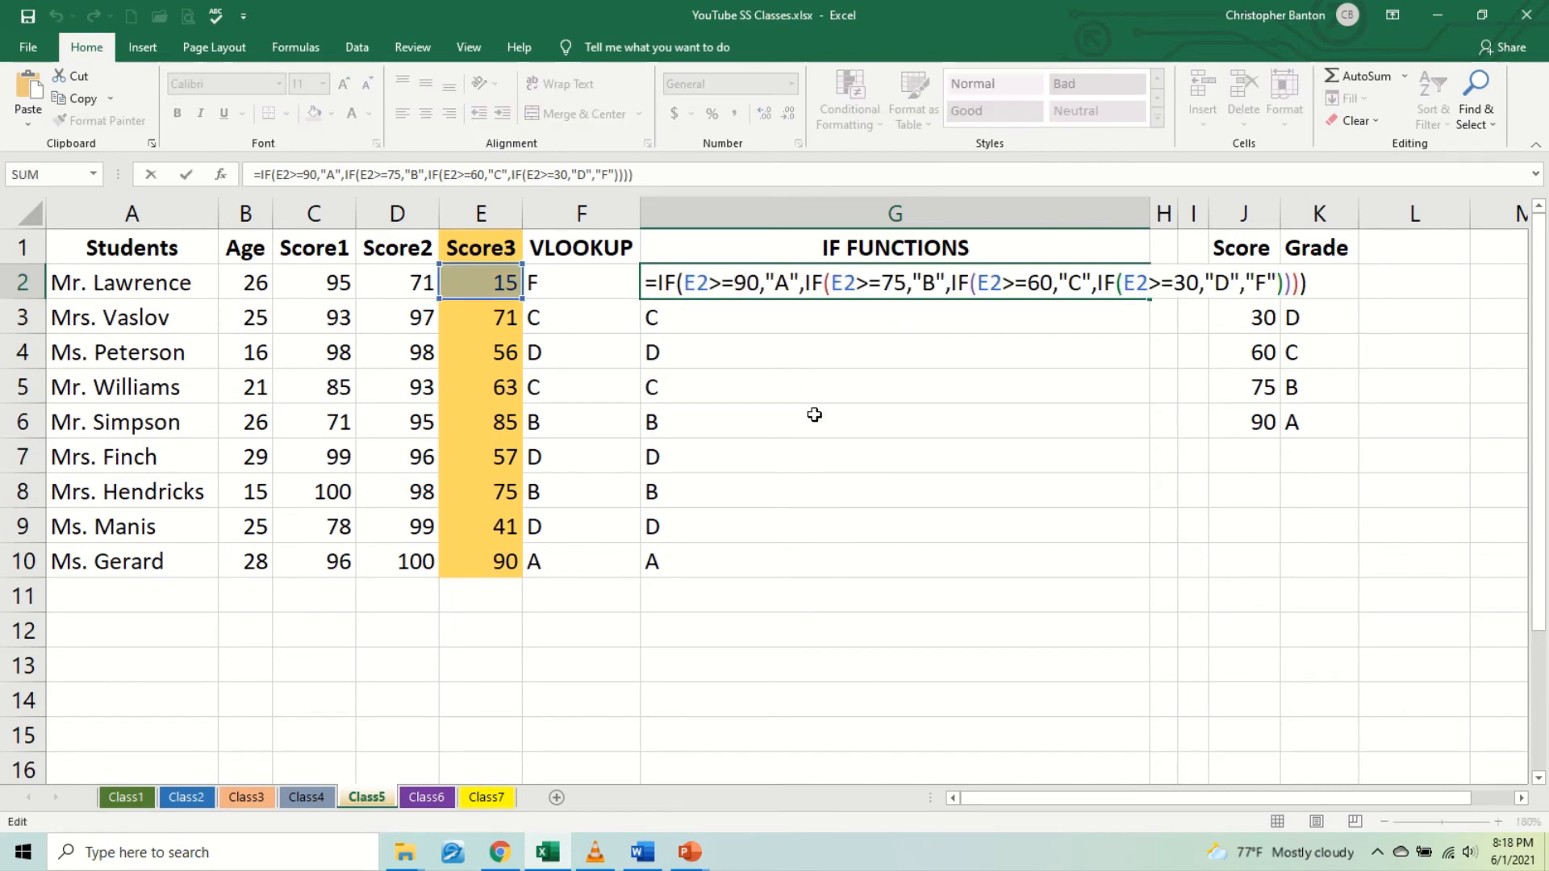
pyautogui.press('Return')
pyautogui.press('Down')
pyautogui.press('Down')
pyautogui.press('Down')
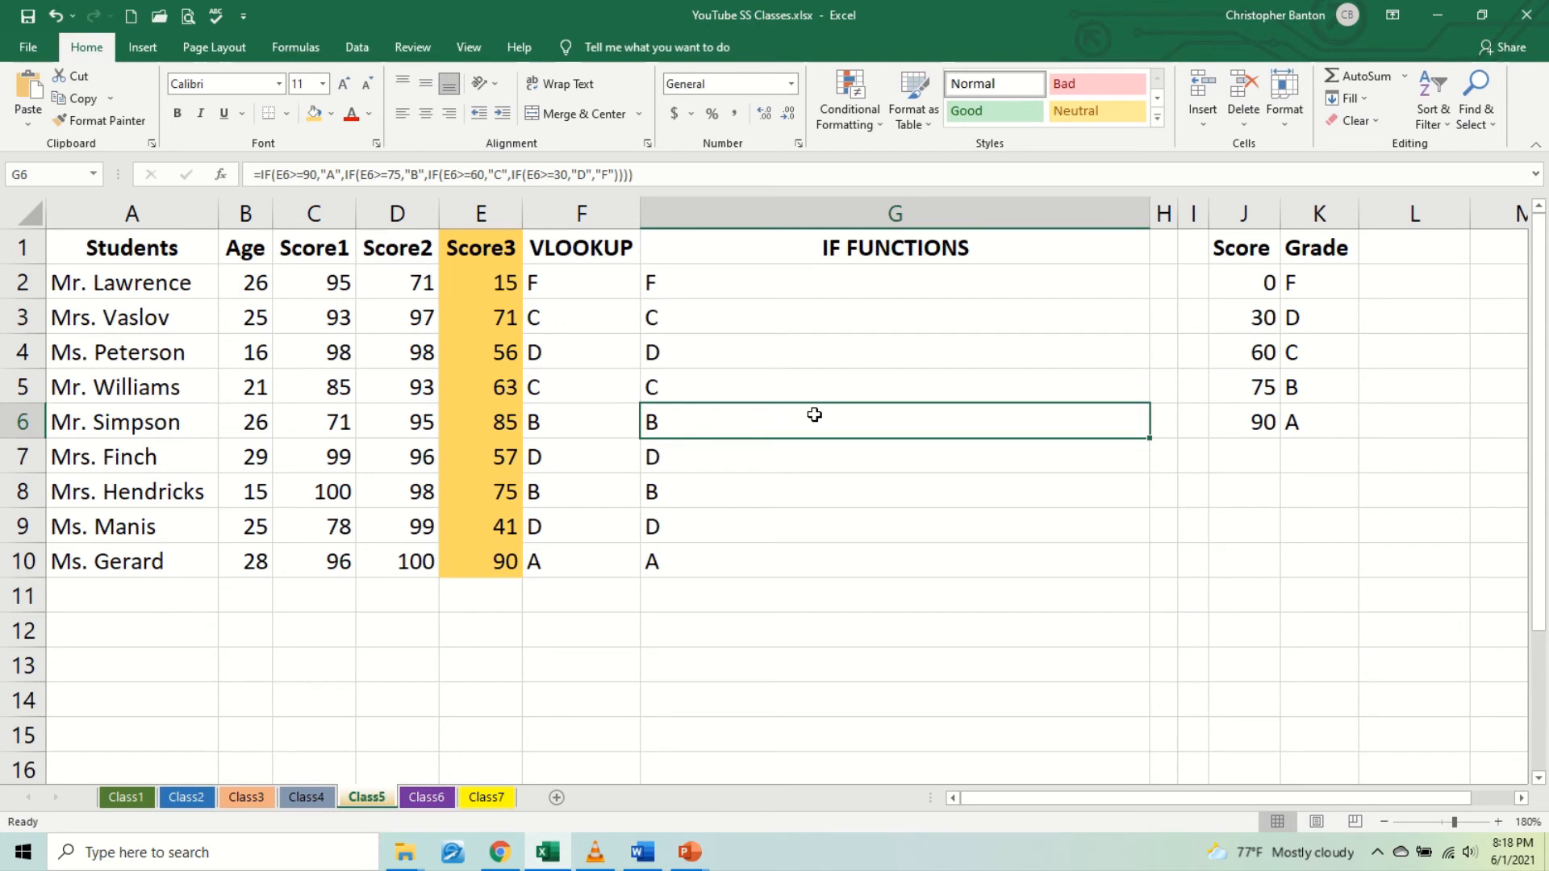
# Step: Clear the letter-grade formulas from G2:G10
pyautogui.click(875, 276)
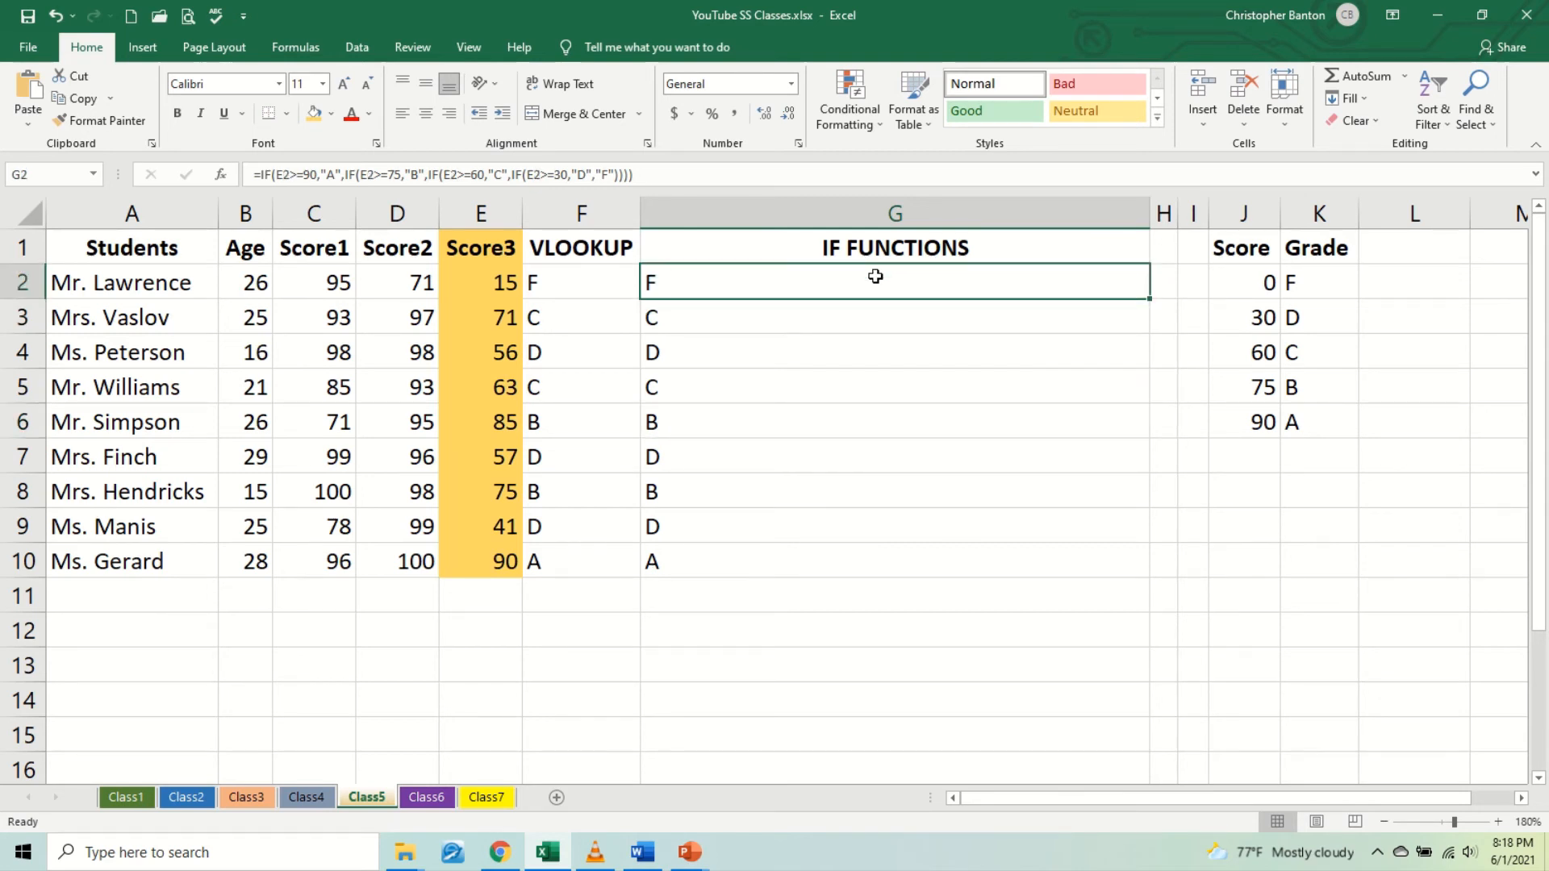
pyautogui.hotkey('shift', 'Down')
pyautogui.hotkey('shift', 'Down')
pyautogui.hotkey('shift', 'Down')
pyautogui.hotkey('shift', 'Down')
pyautogui.hotkey('shift', 'Down')
pyautogui.hotkey('shift', 'Down')
pyautogui.hotkey('shift', 'Down')
pyautogui.hotkey('shift', 'Down')
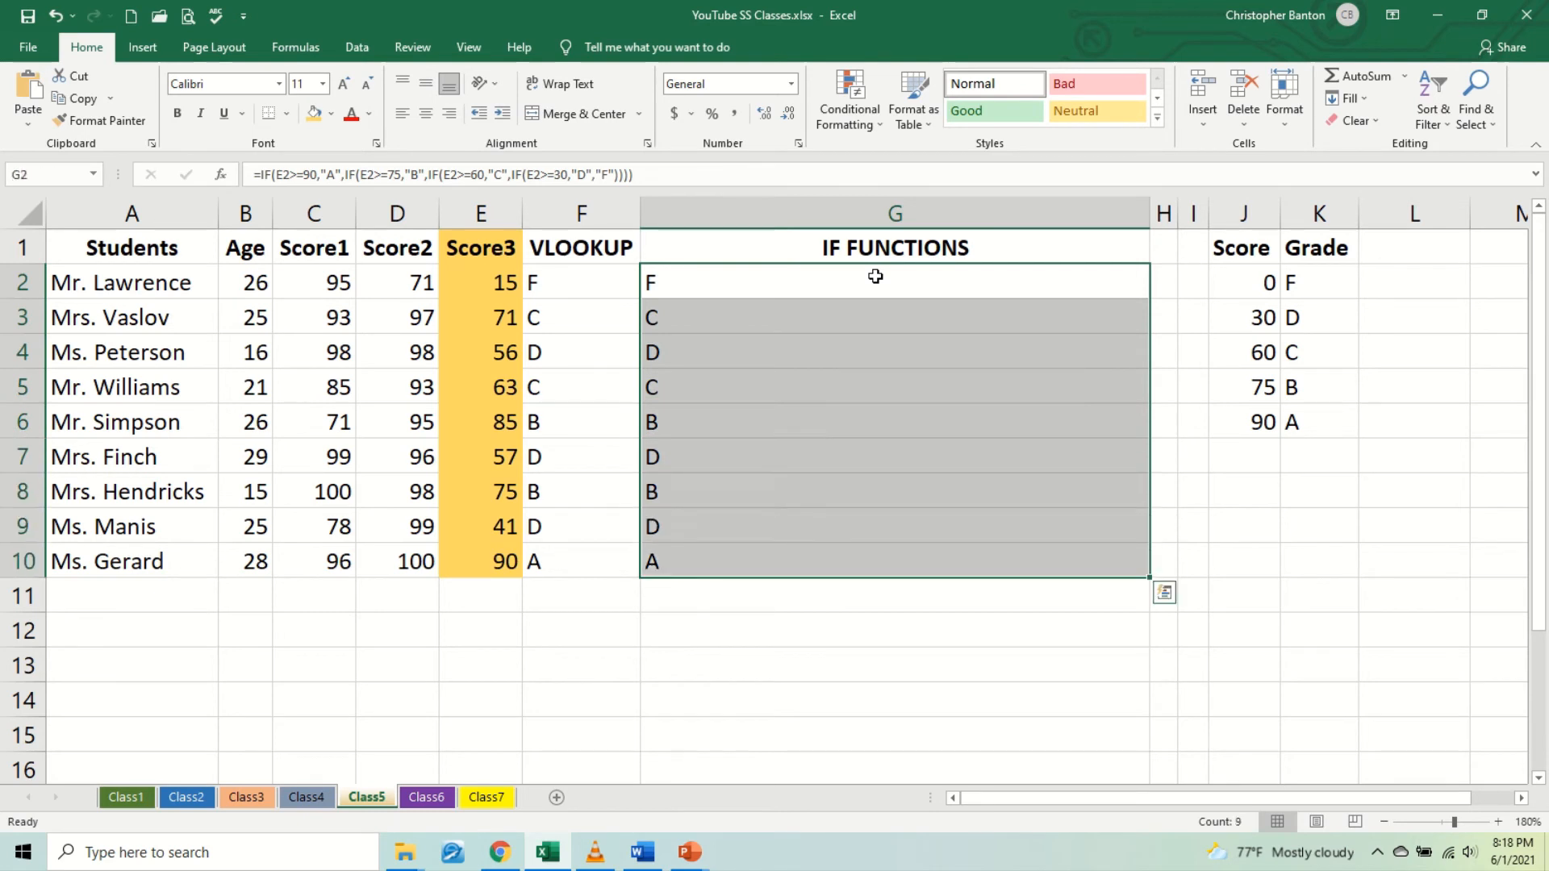
pyautogui.click(875, 277)
pyautogui.hotkey('shift', 'Down')
pyautogui.hotkey('shift', 'Down')
pyautogui.hotkey('shift', 'Down')
pyautogui.hotkey('shift', 'Down')
pyautogui.hotkey('shift', 'Down')
pyautogui.hotkey('shift', 'Down')
pyautogui.hotkey('shift', 'Down')
pyautogui.hotkey('shift', 'Down')
pyautogui.press('Delete')
# Step: Start an IF formula in G2 that returns "Don't Return" when f2="F"
pyautogui.write('=')
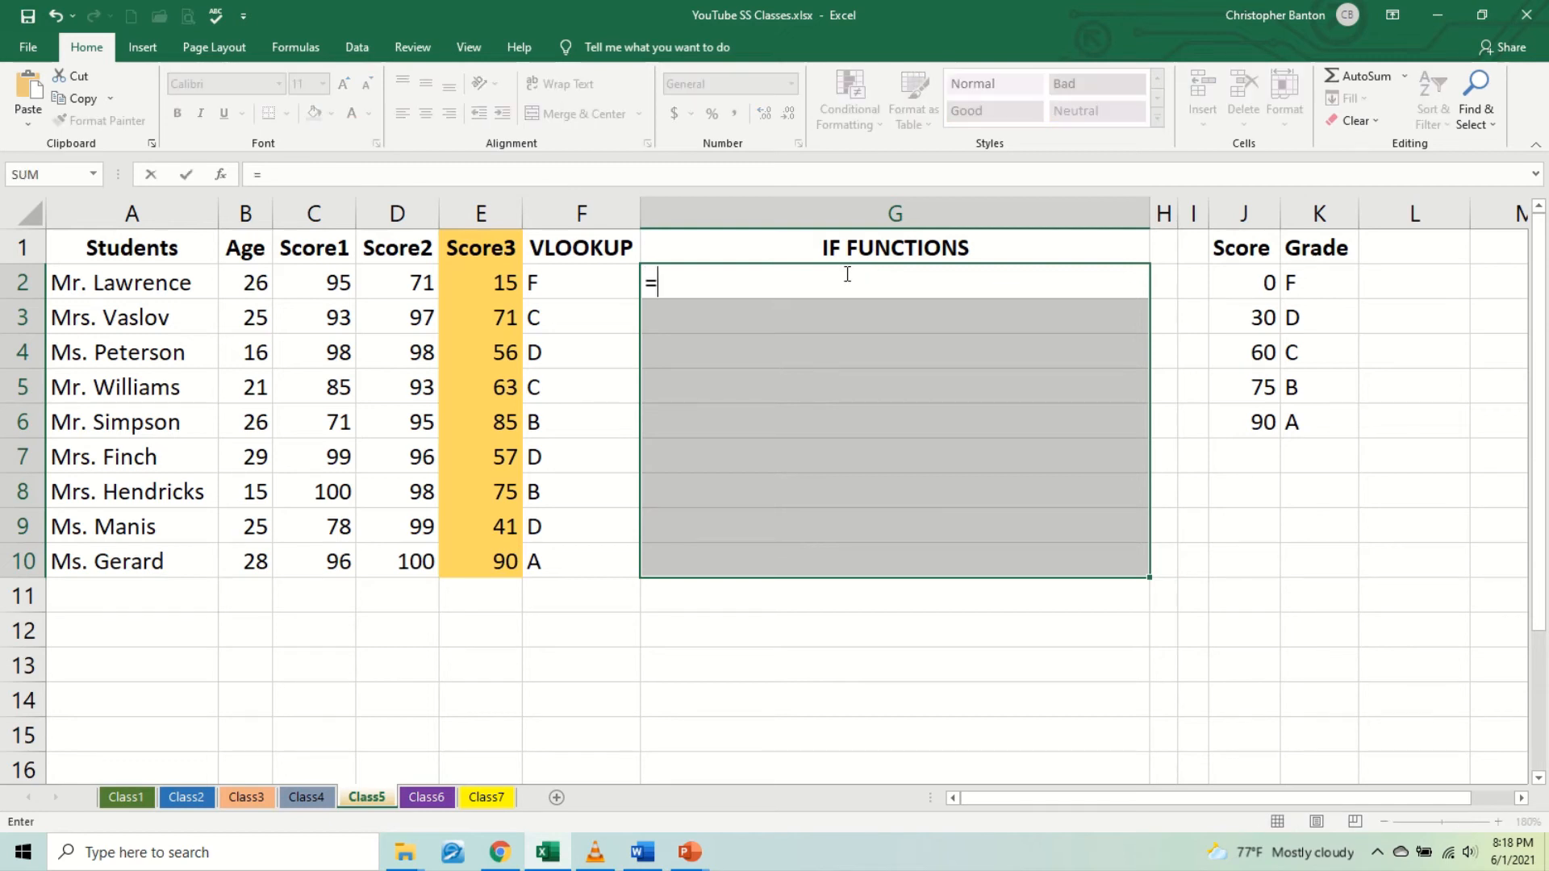
pyautogui.write('if')
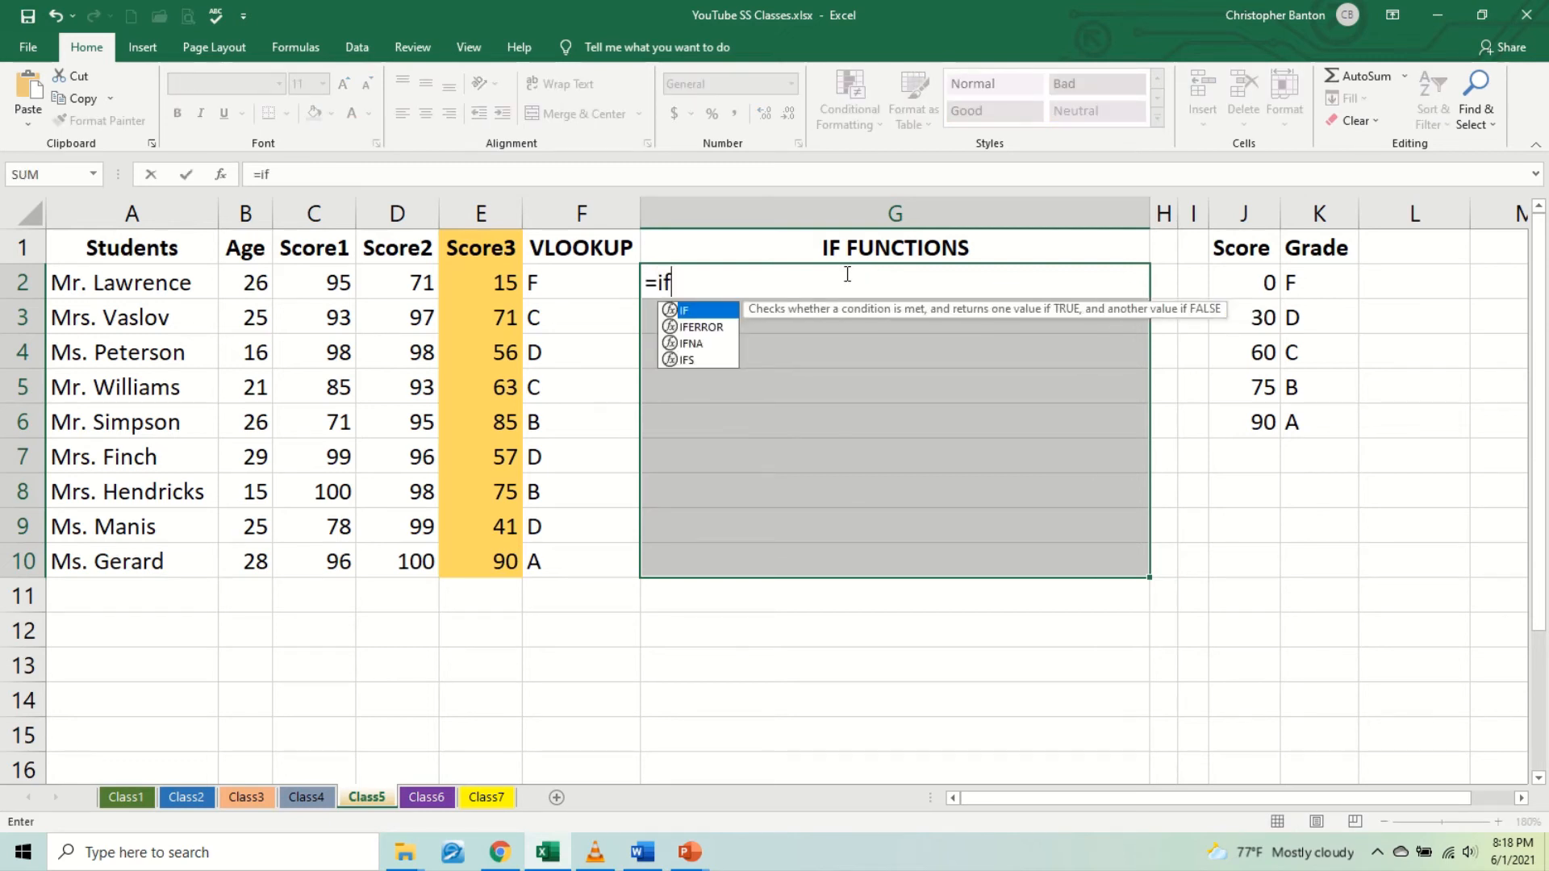
pyautogui.write('(')
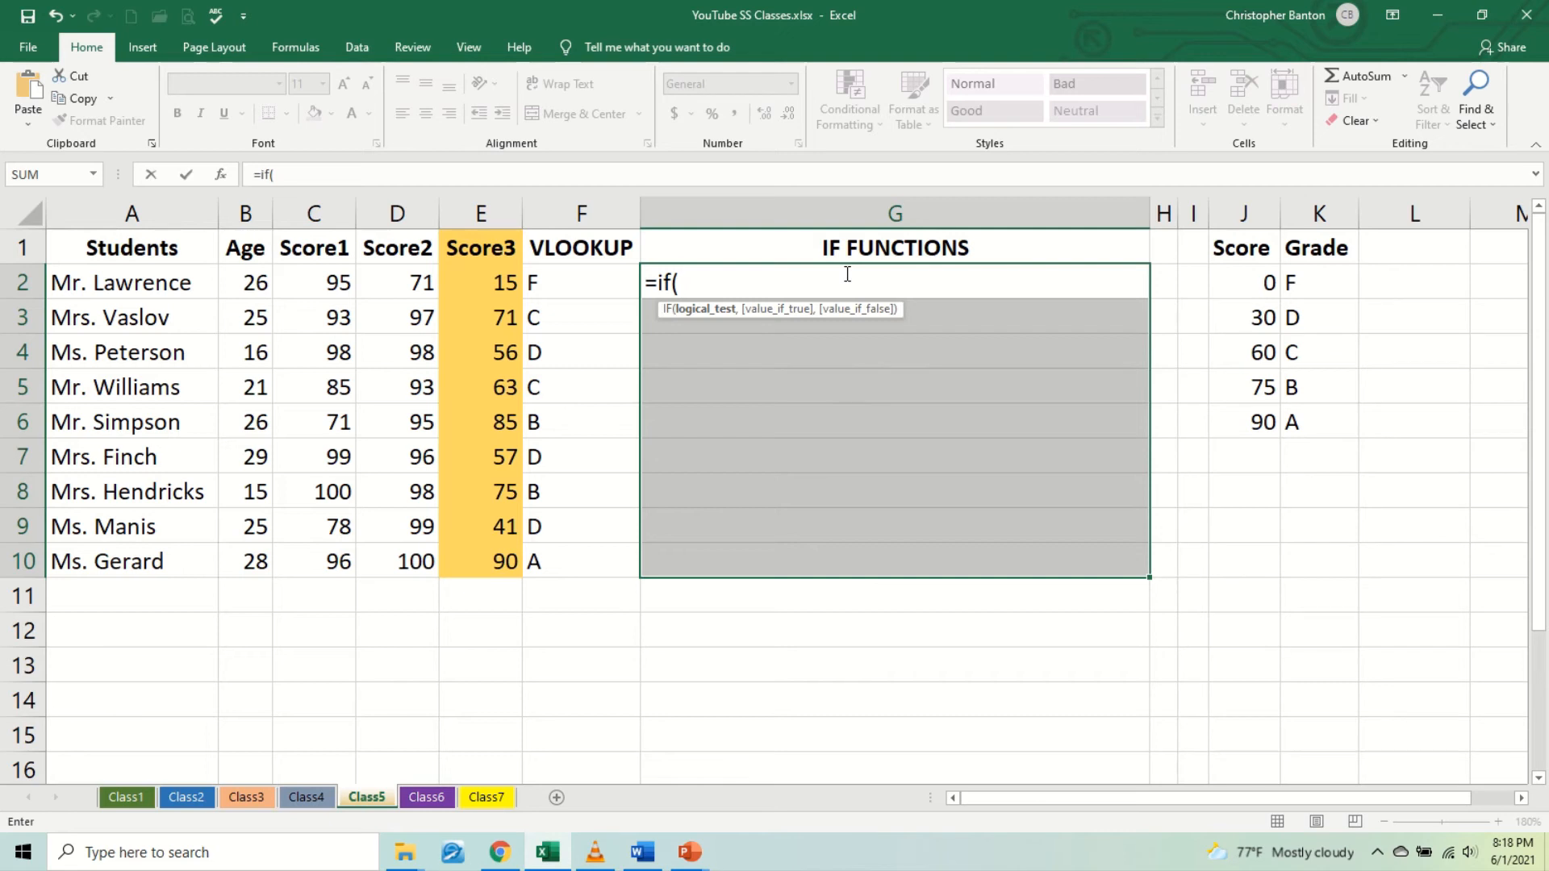
pyautogui.write('f2')
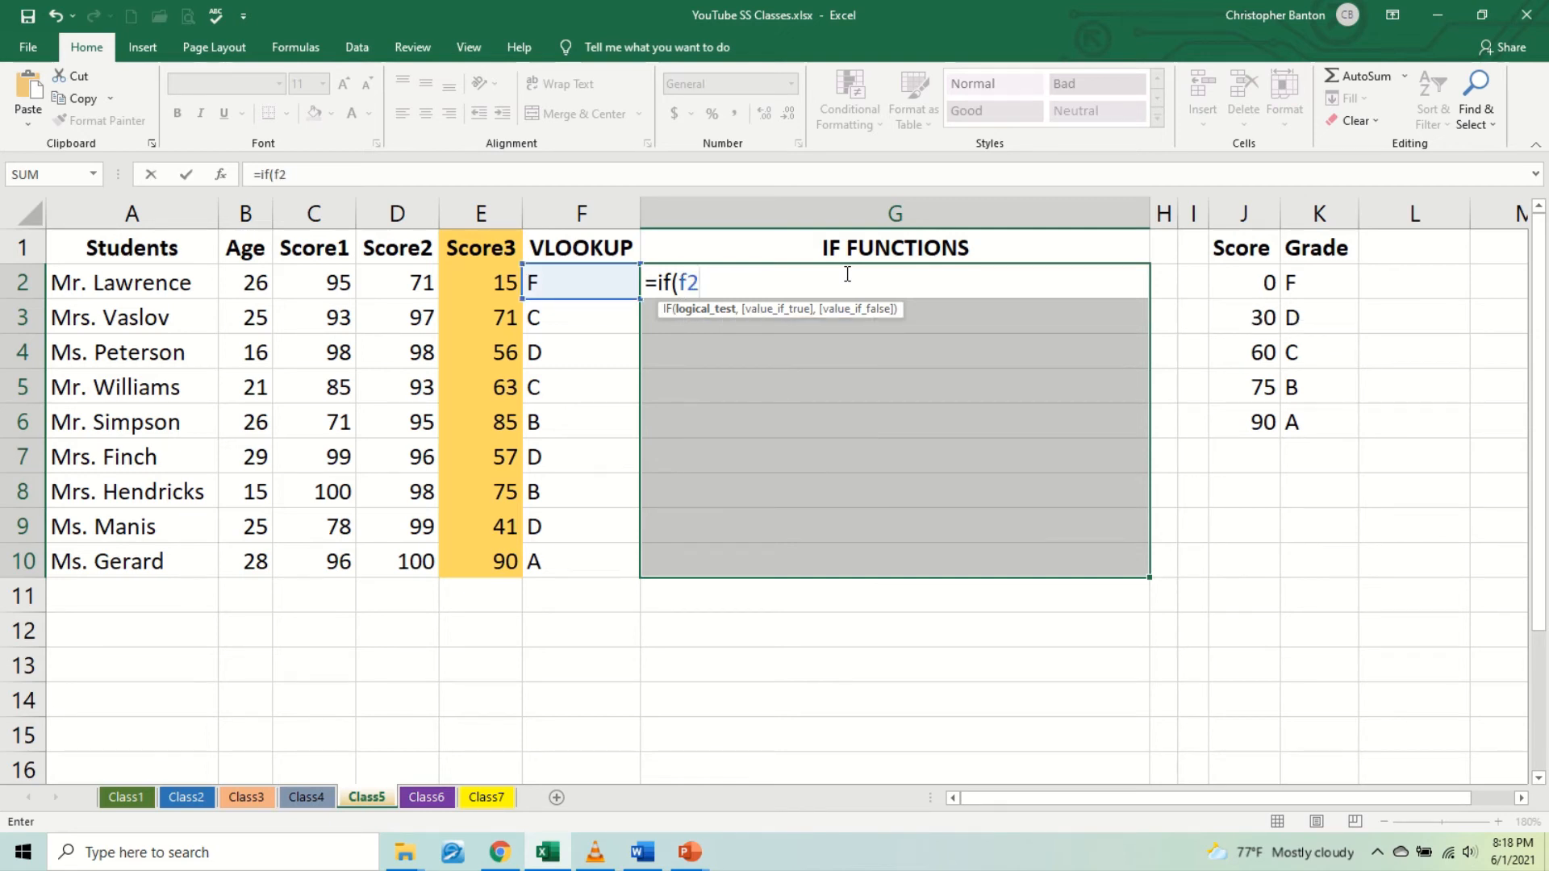
pyautogui.write('="F",')
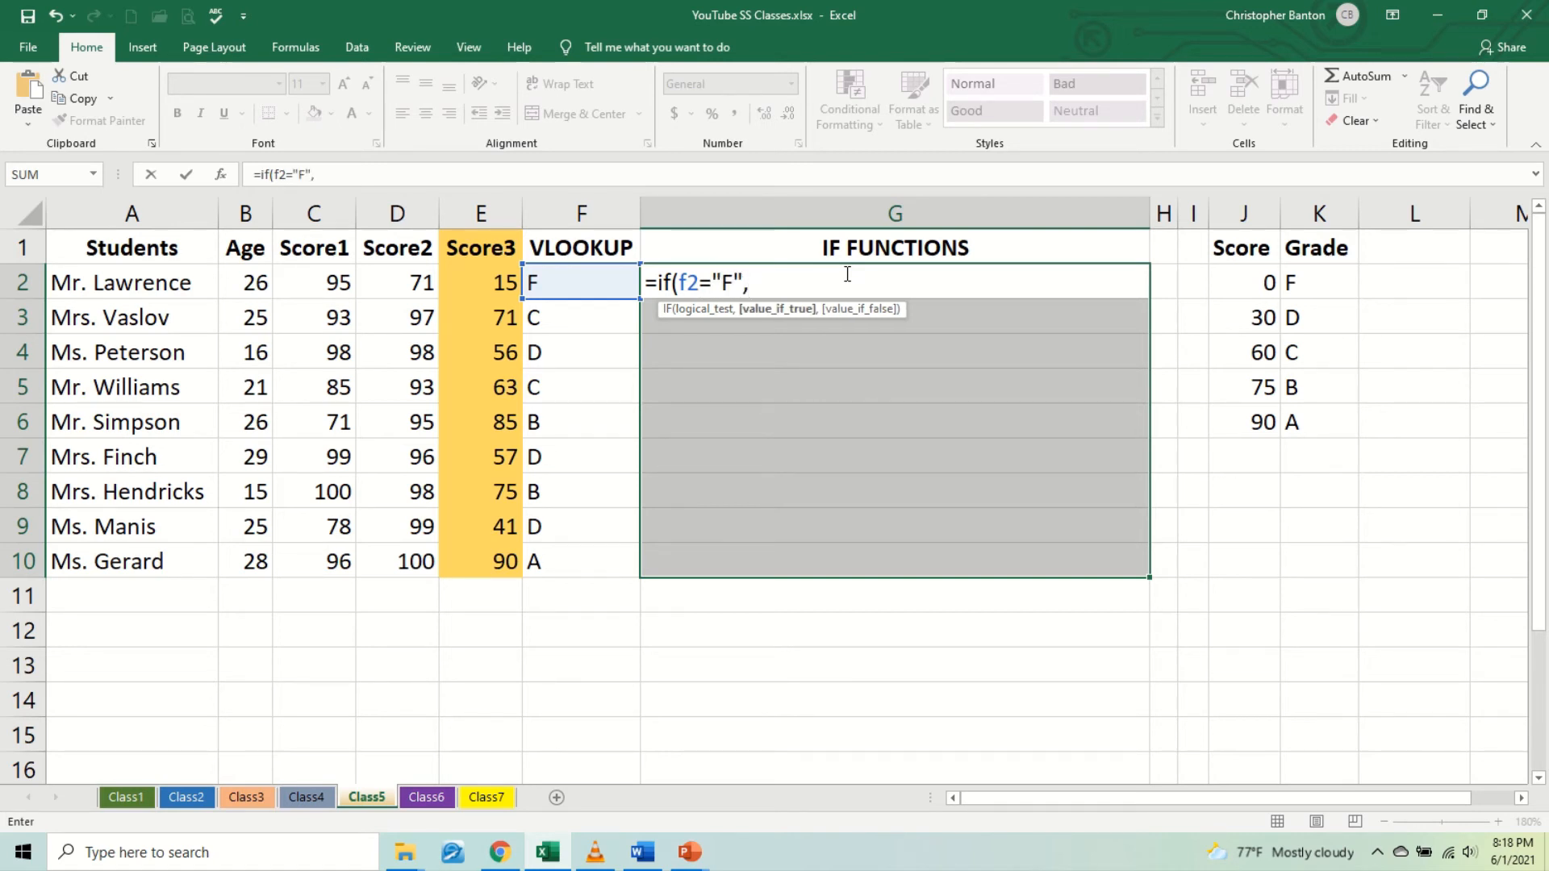
pyautogui.write('"Don\'t Return"')
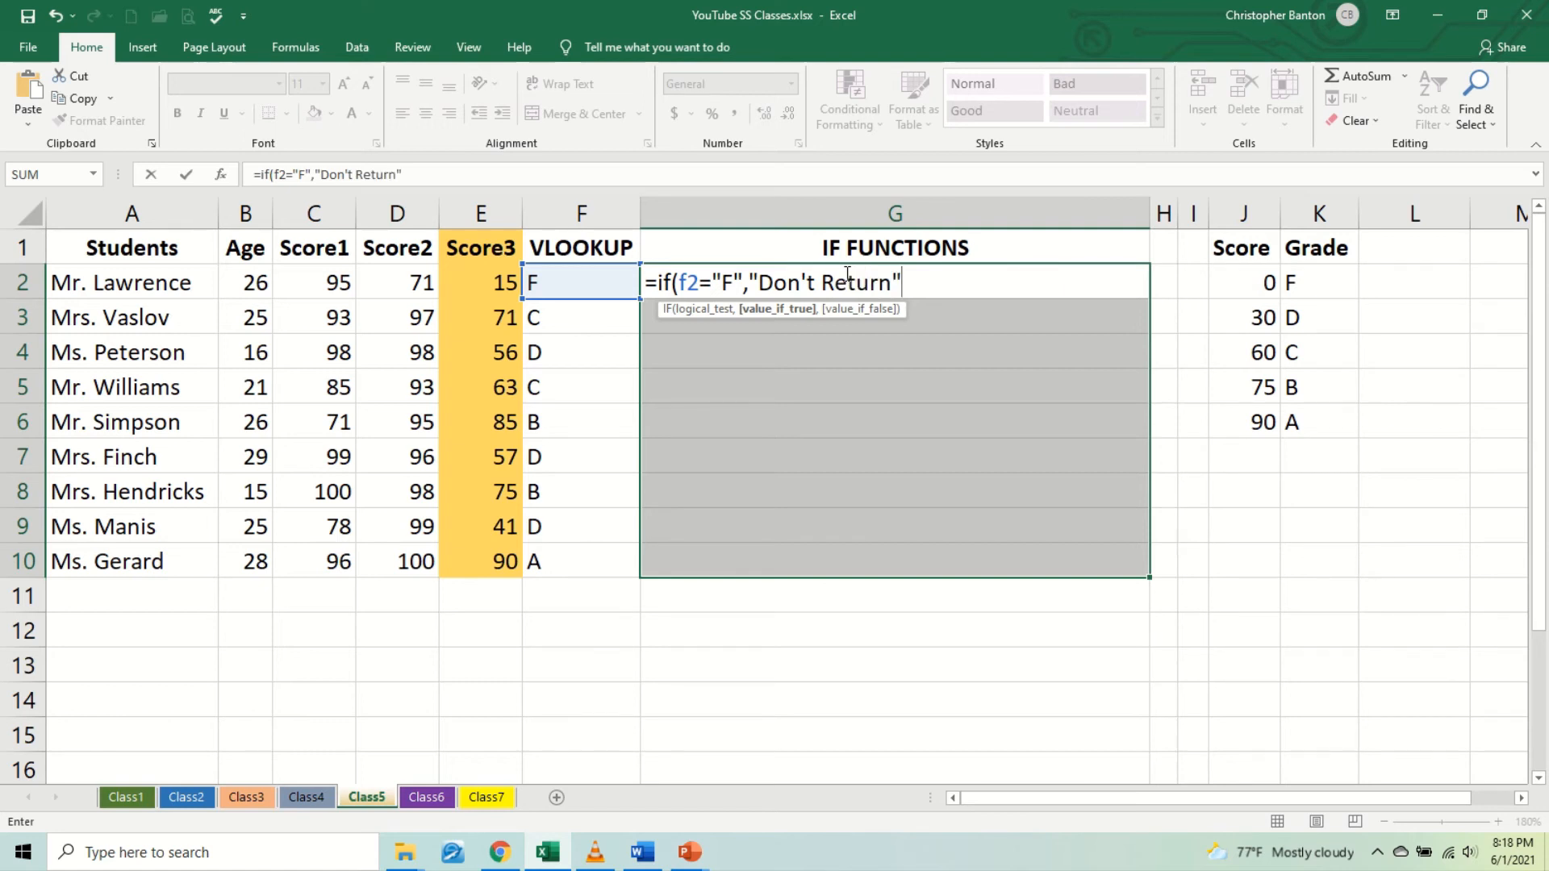
pyautogui.write(',')
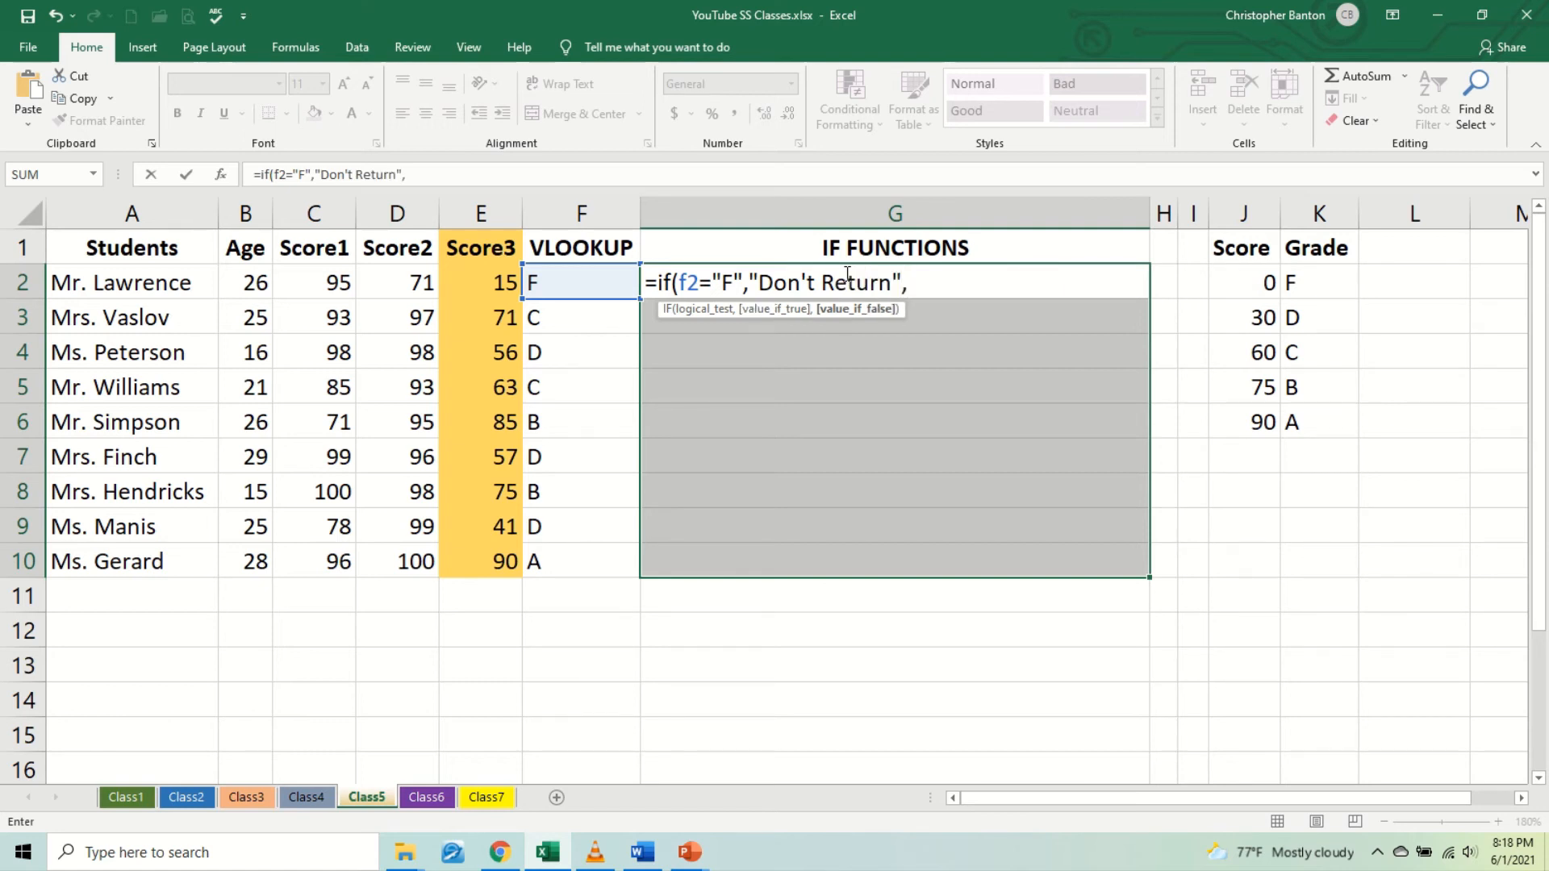
# Step: Nest a second IF in the G2 formula that returns "You can stay" when f2="C"
pyautogui.write('if(')
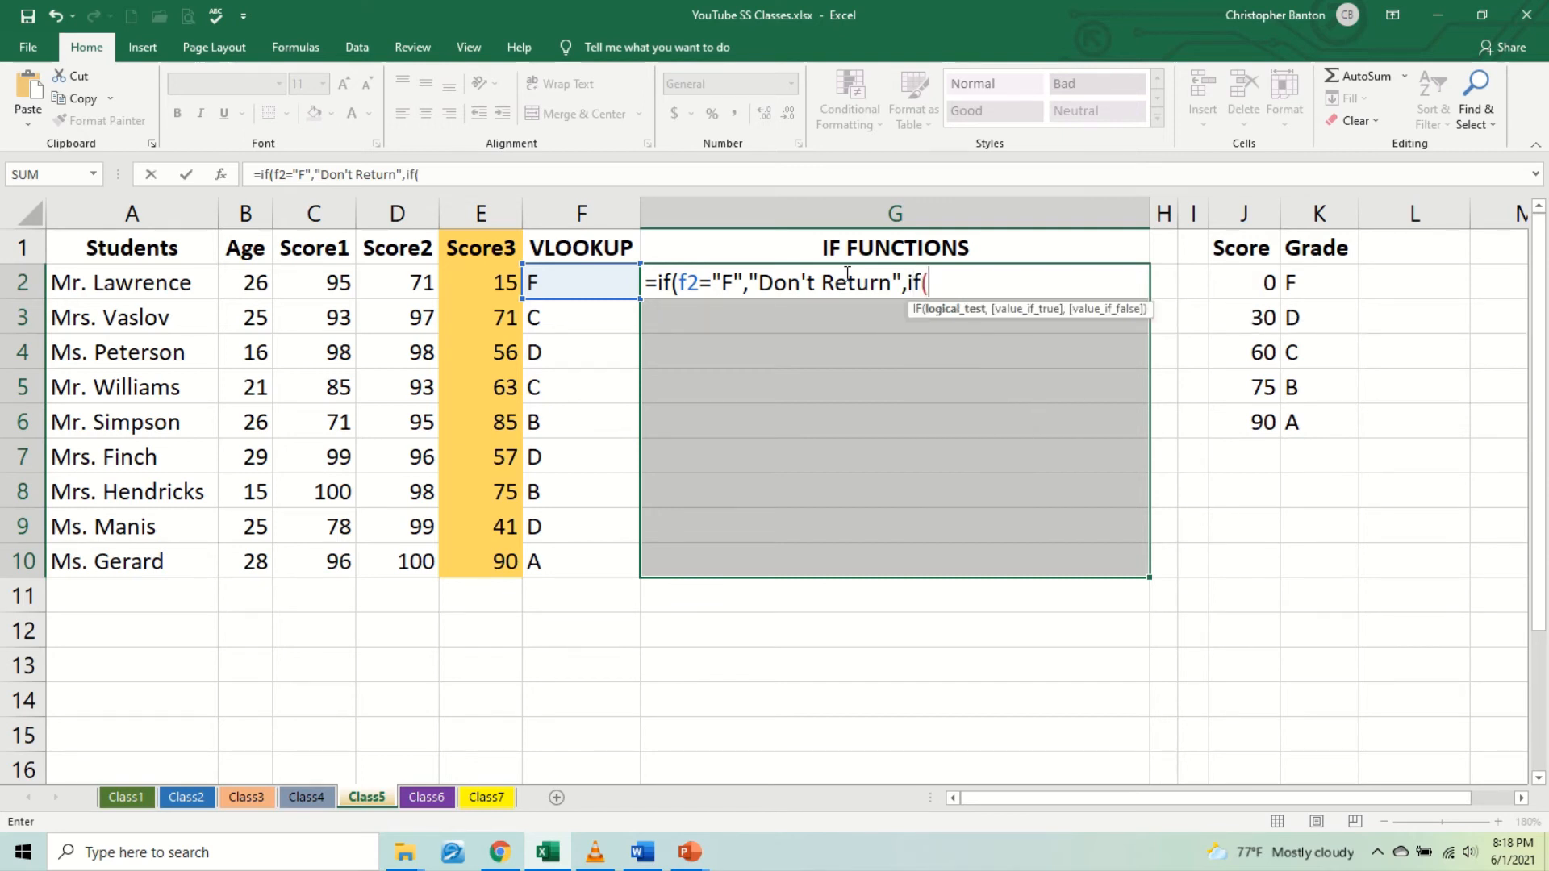
pyautogui.write('f2')
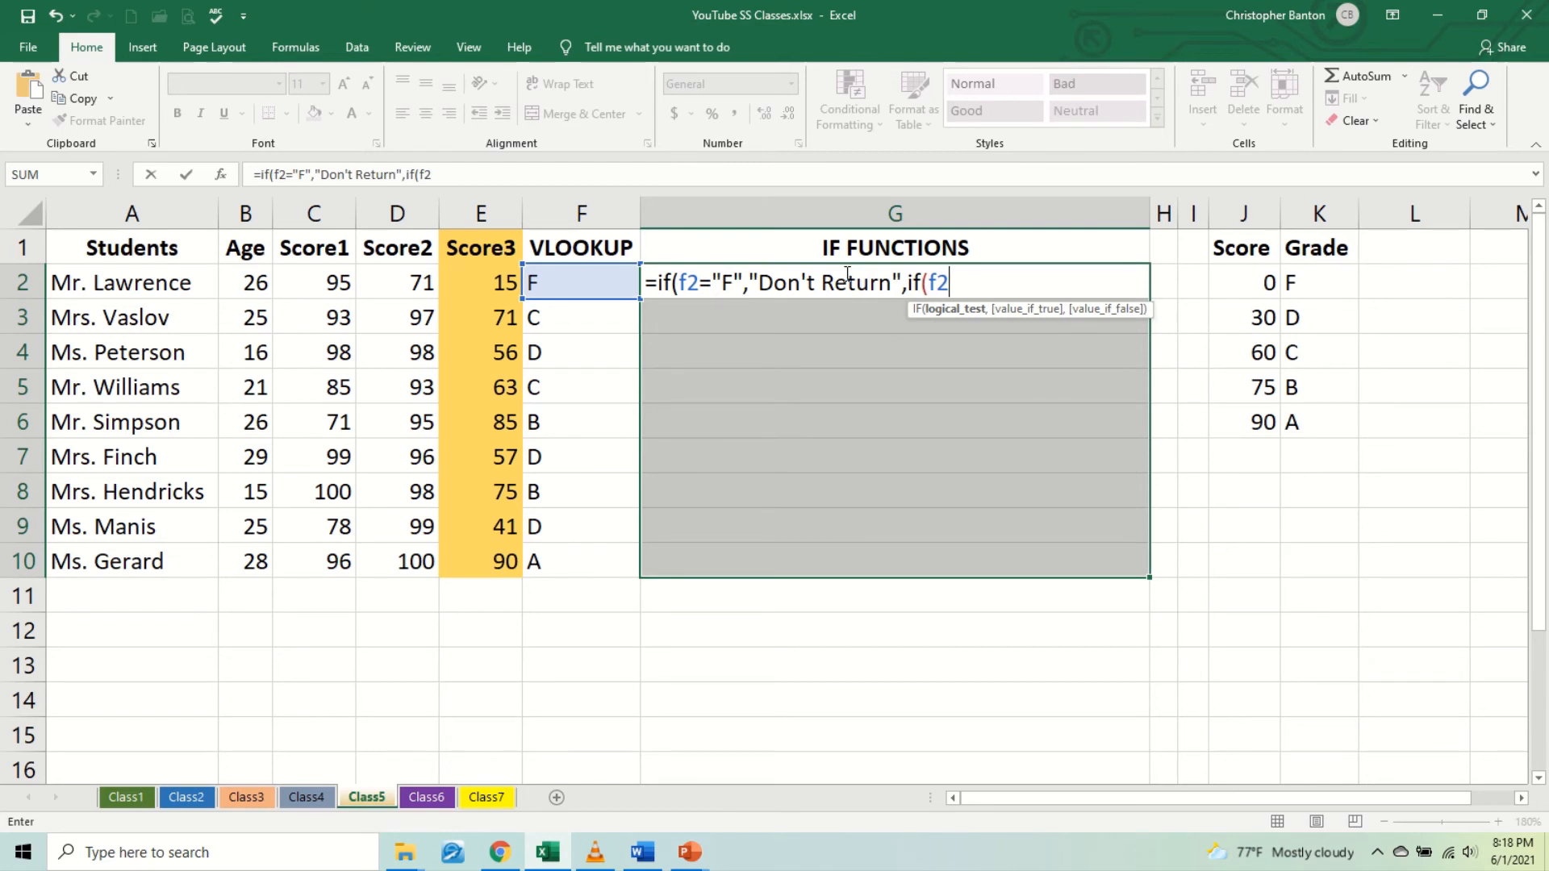
pyautogui.write('="C",')
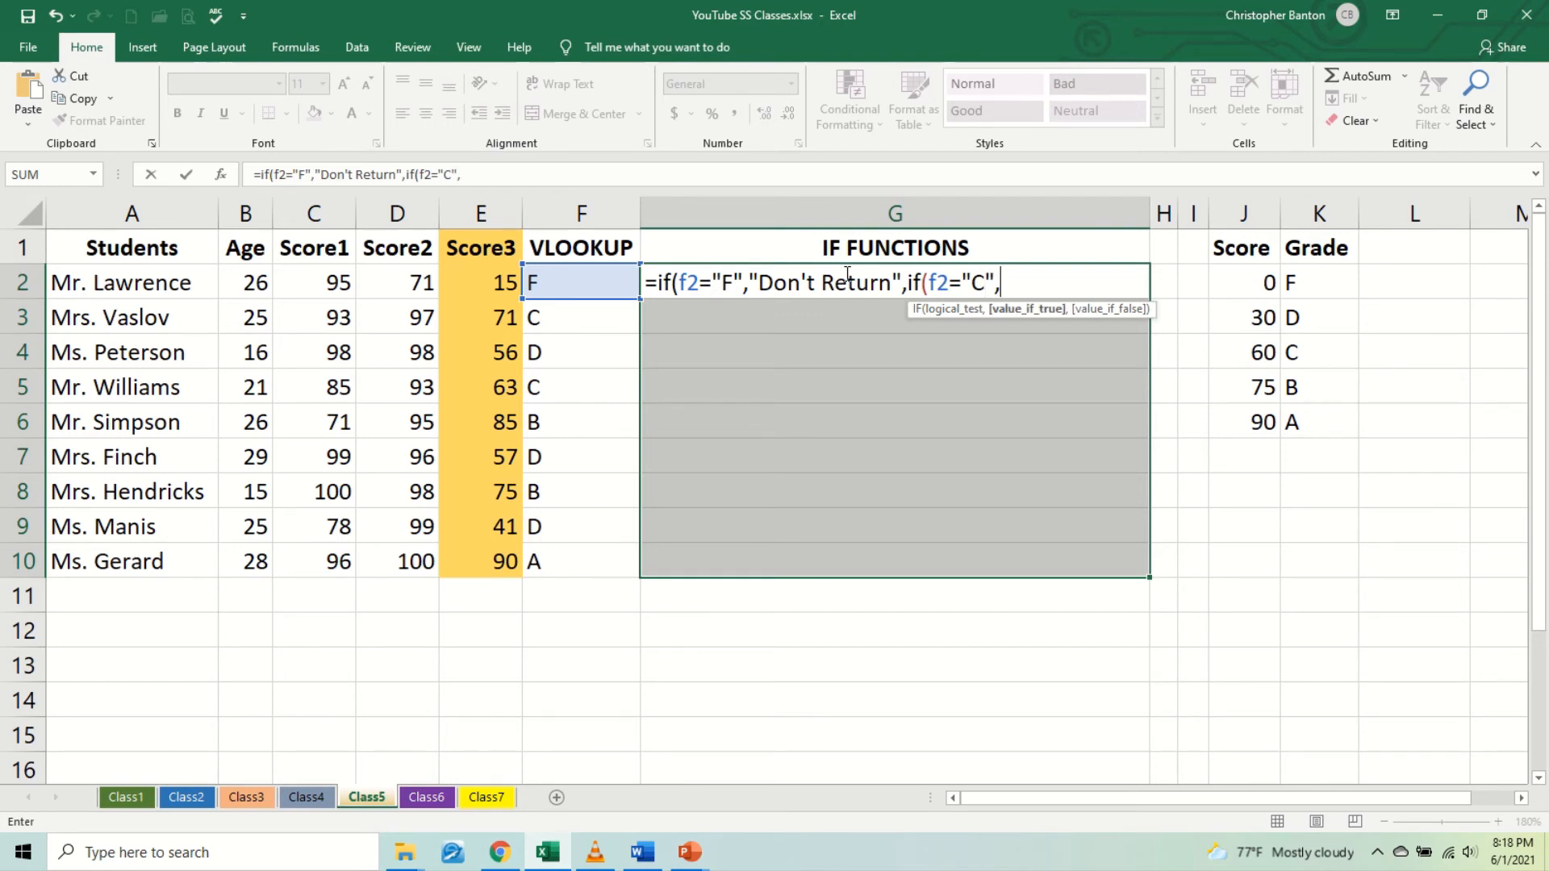
pyautogui.write('"You can stay",')
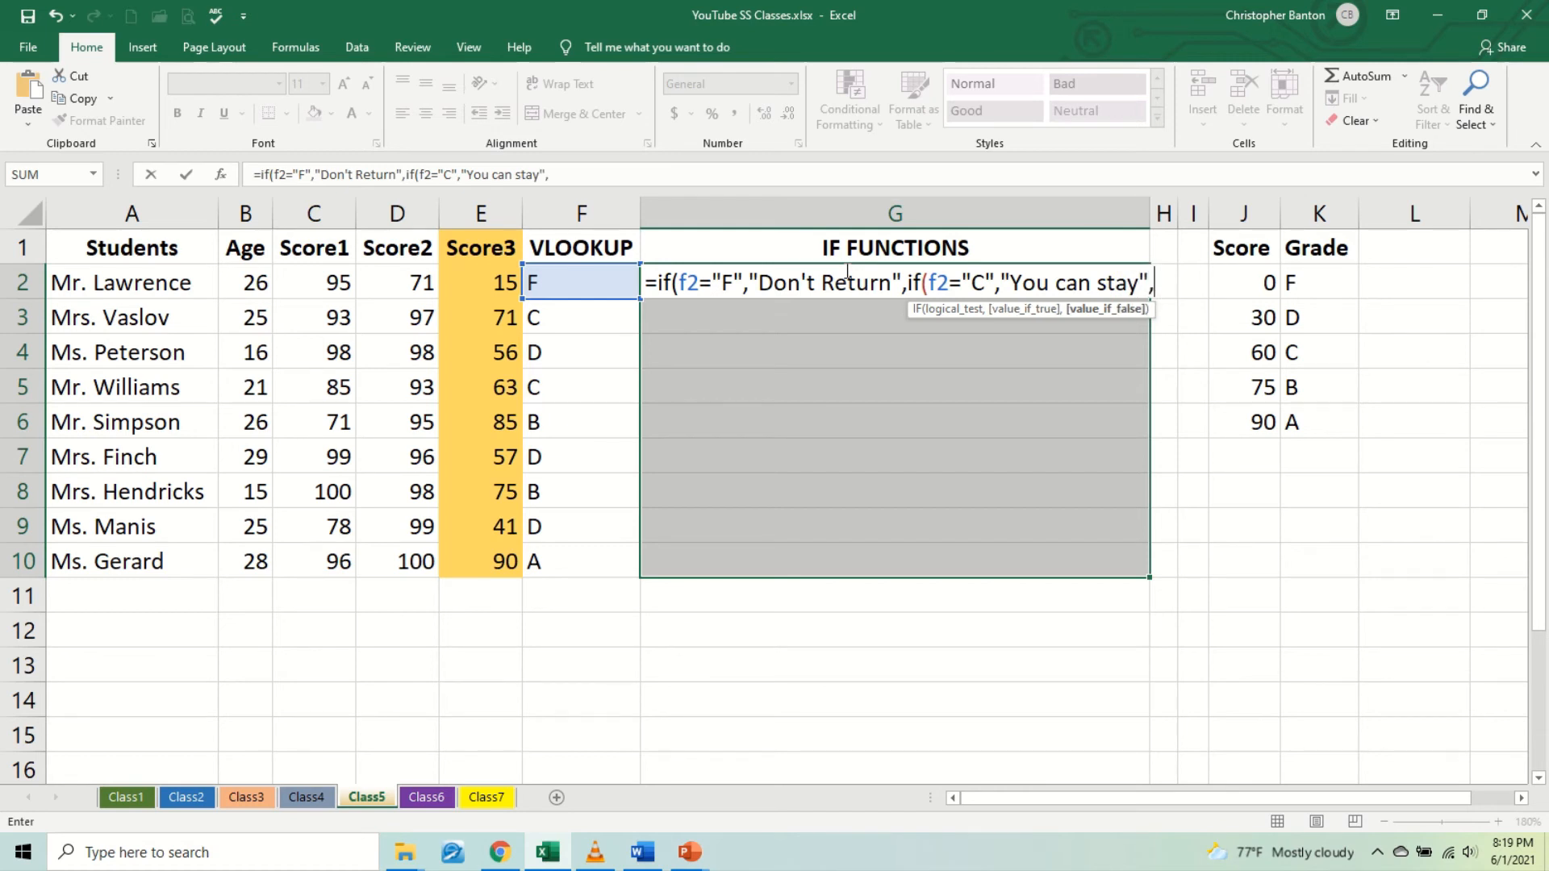
# Step: Nest a third IF in the G2 formula that returns "Move Up" when f2="B"
pyautogui.write('if(')
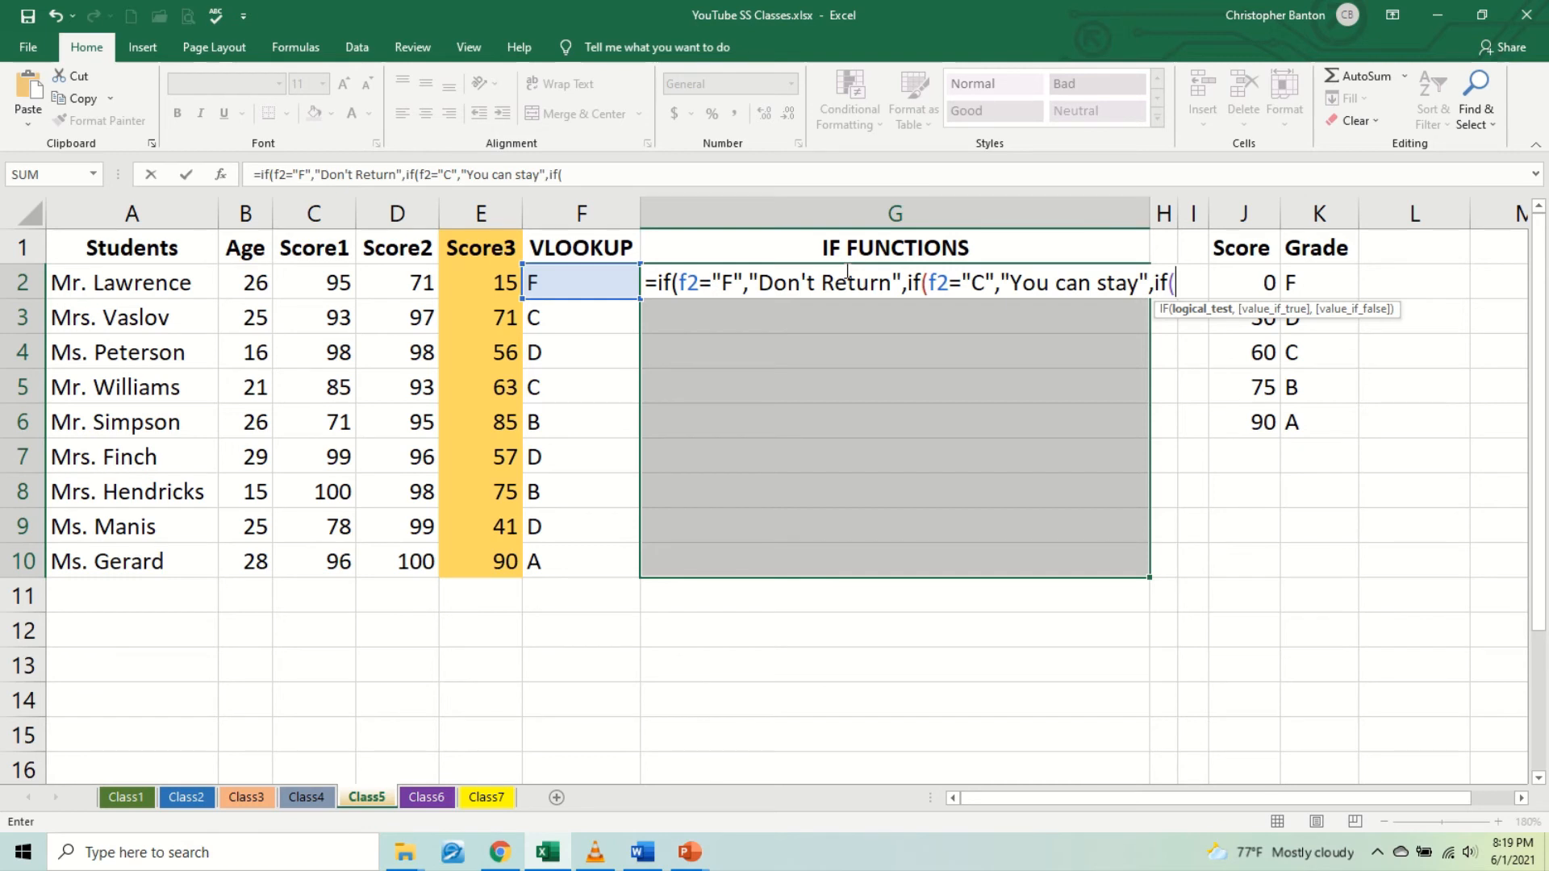
pyautogui.write('f1')
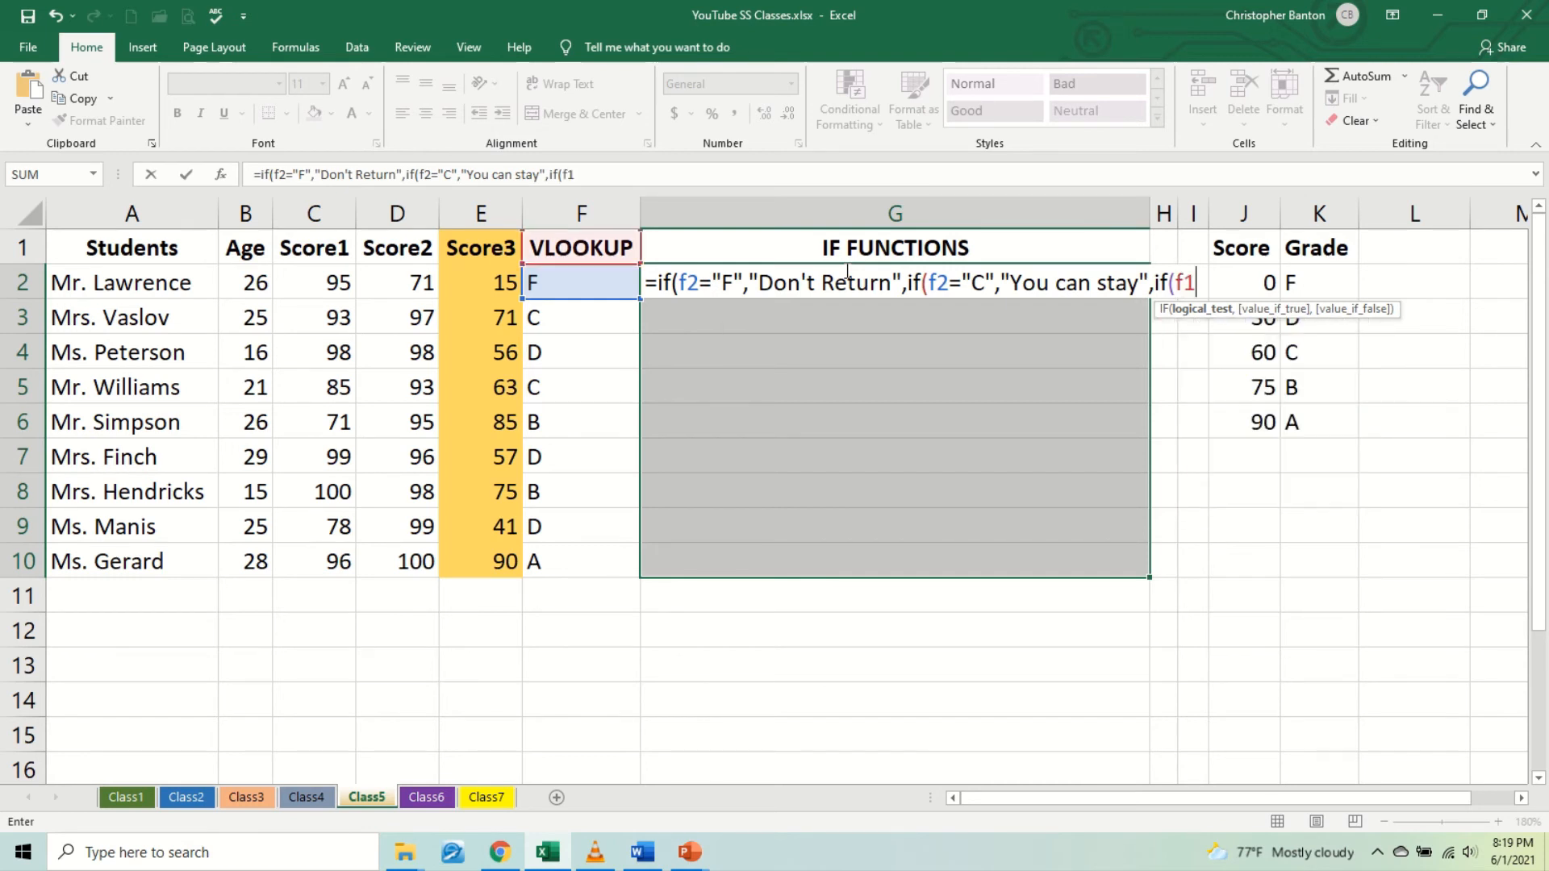
pyautogui.press('BackSpace')
pyautogui.write('2')
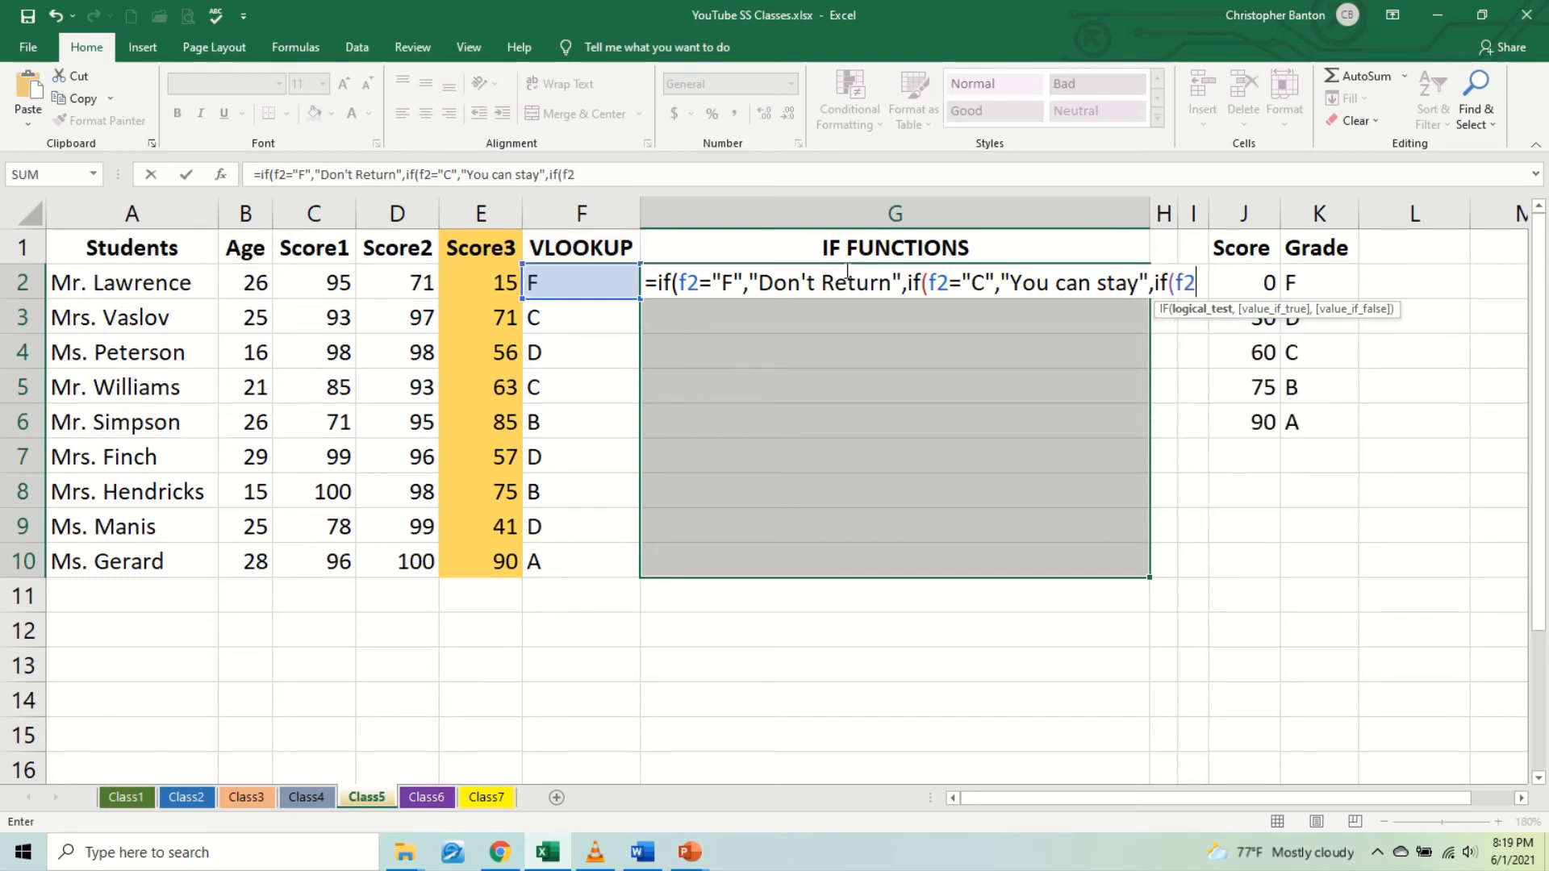
pyautogui.write('=B')
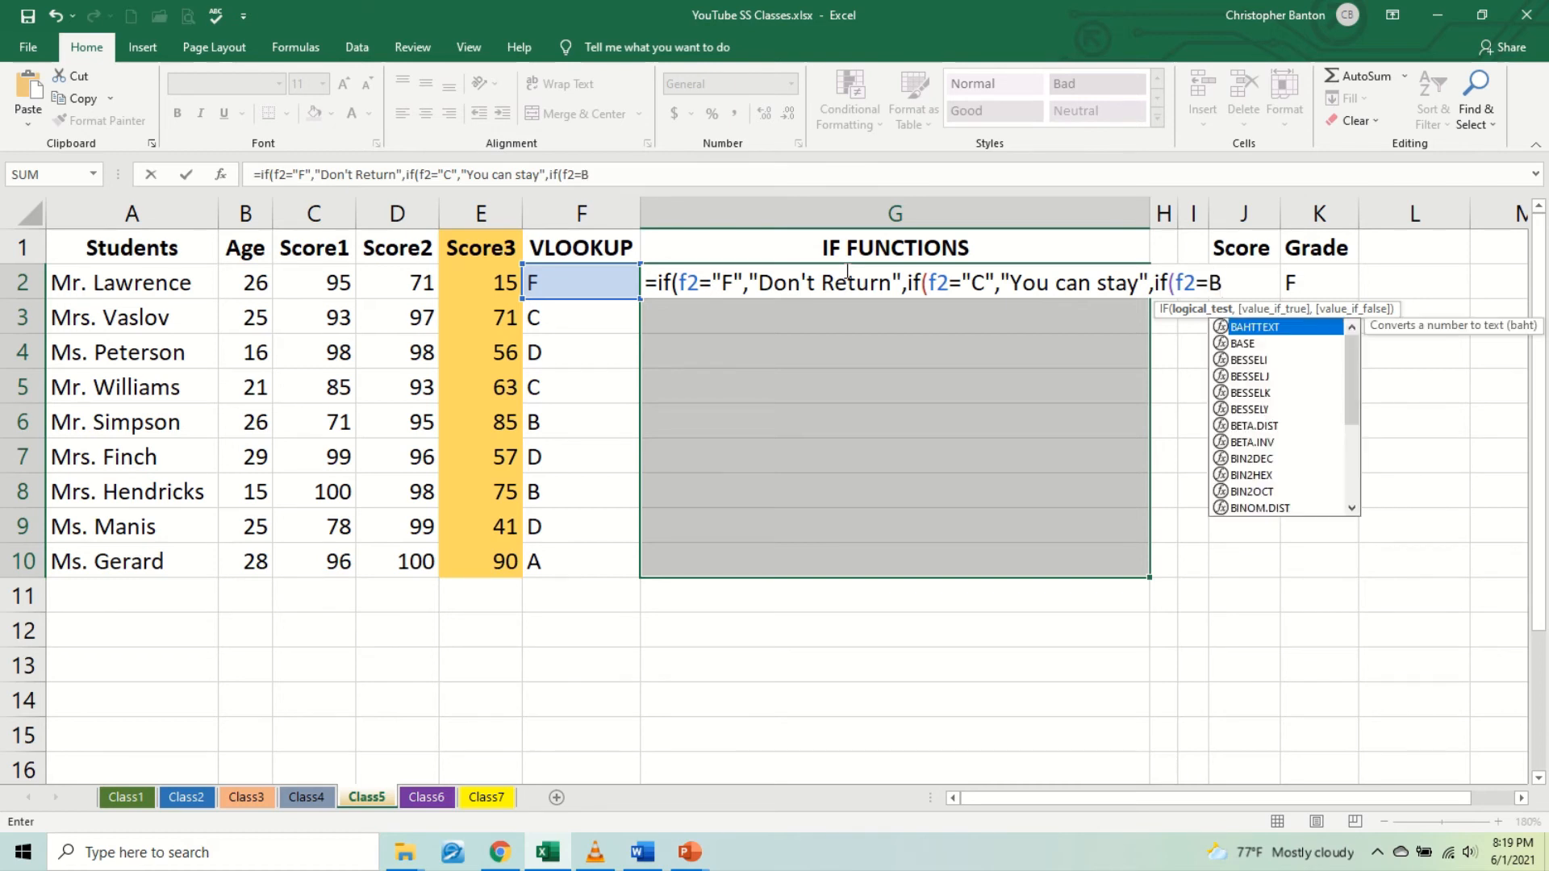
pyautogui.press('BackSpace')
pyautogui.write('"')
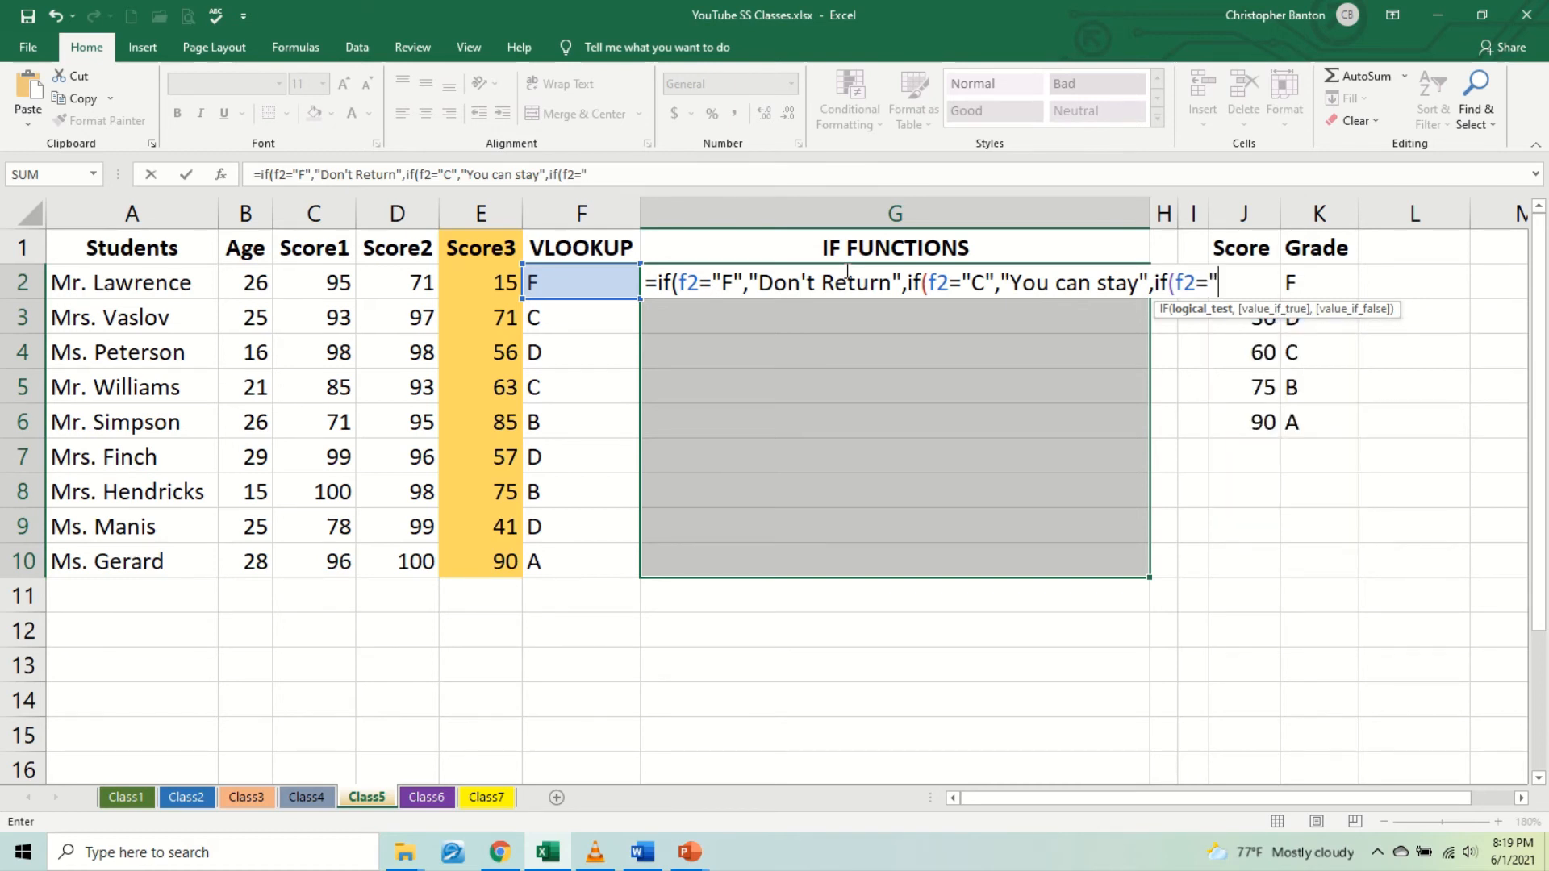
pyautogui.write('B",')
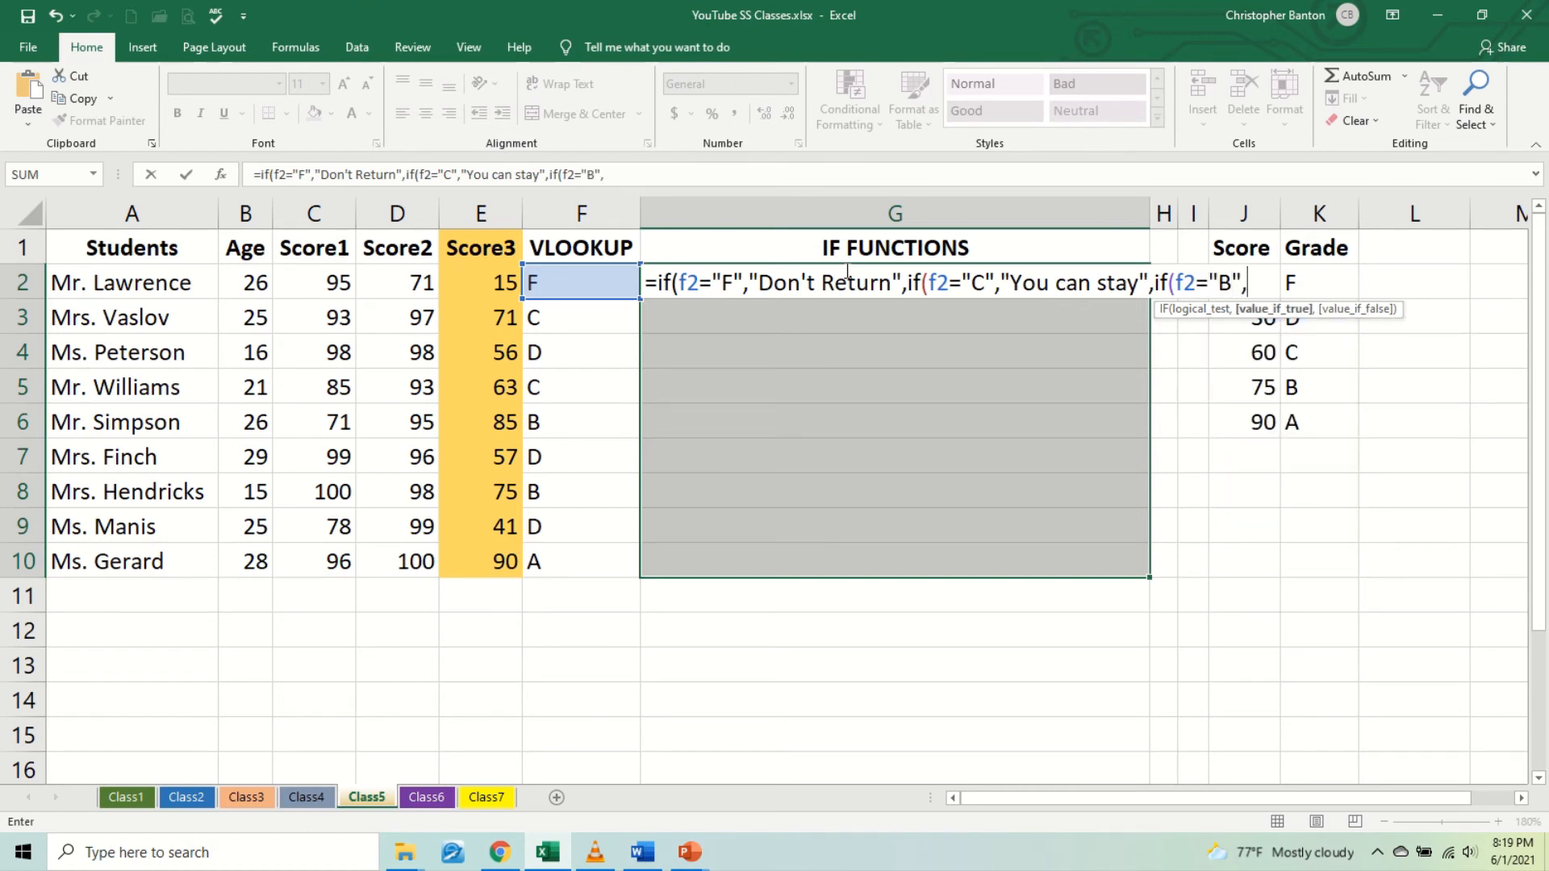
pyautogui.write('"Move U')
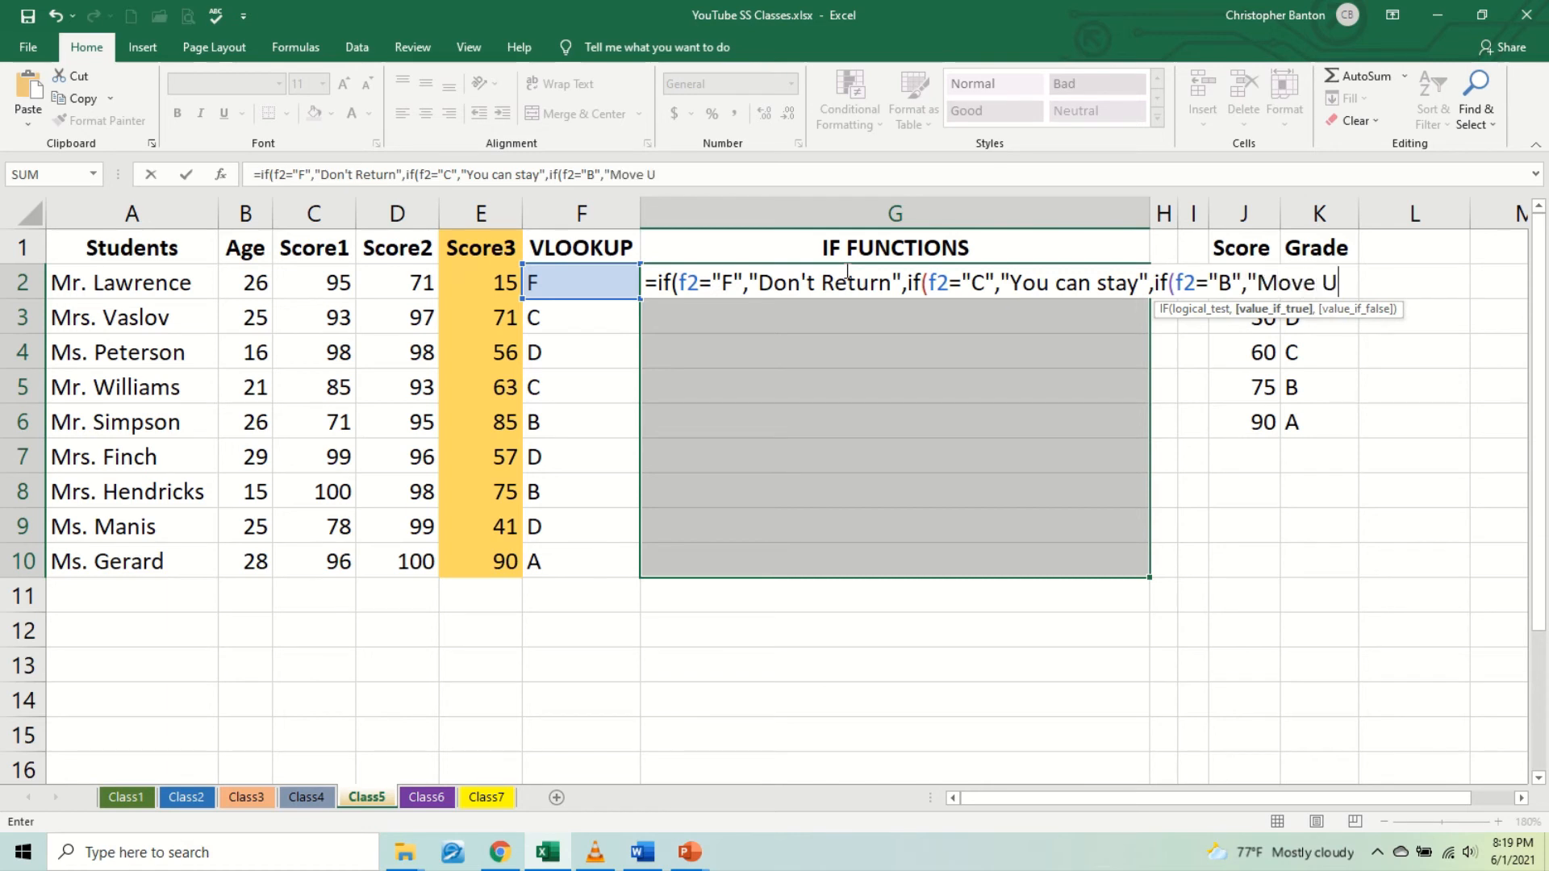
pyautogui.write('p", if')
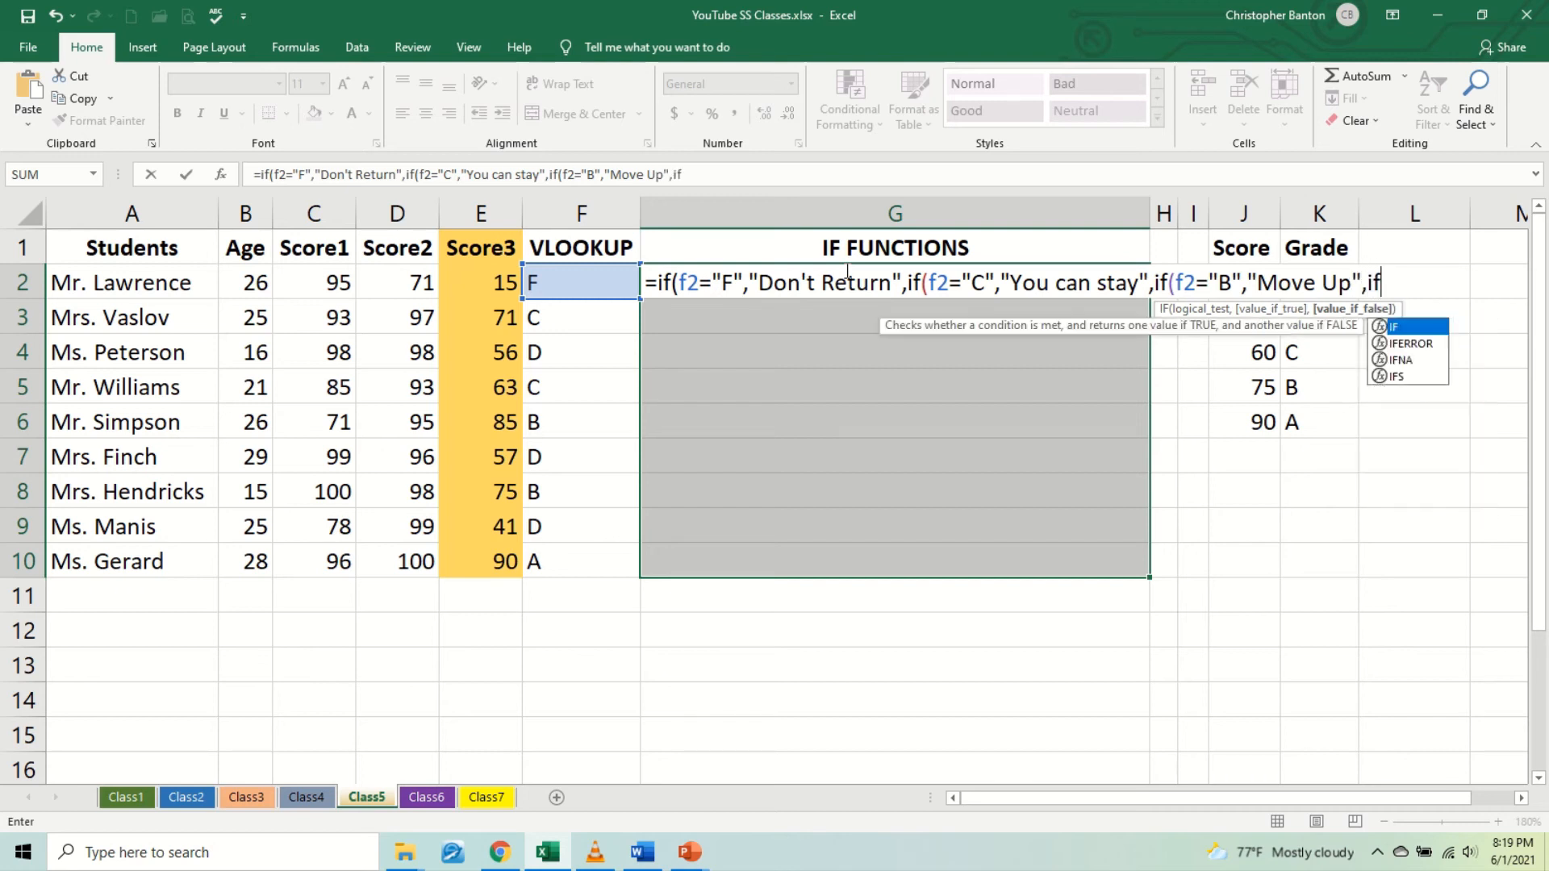
# Step: Add a fourth nested IF to the G2 formula that returns "Honours" when f2="A"
pyautogui.write('(')
pyautogui.press('BackSpace')
pyautogui.write('(f')
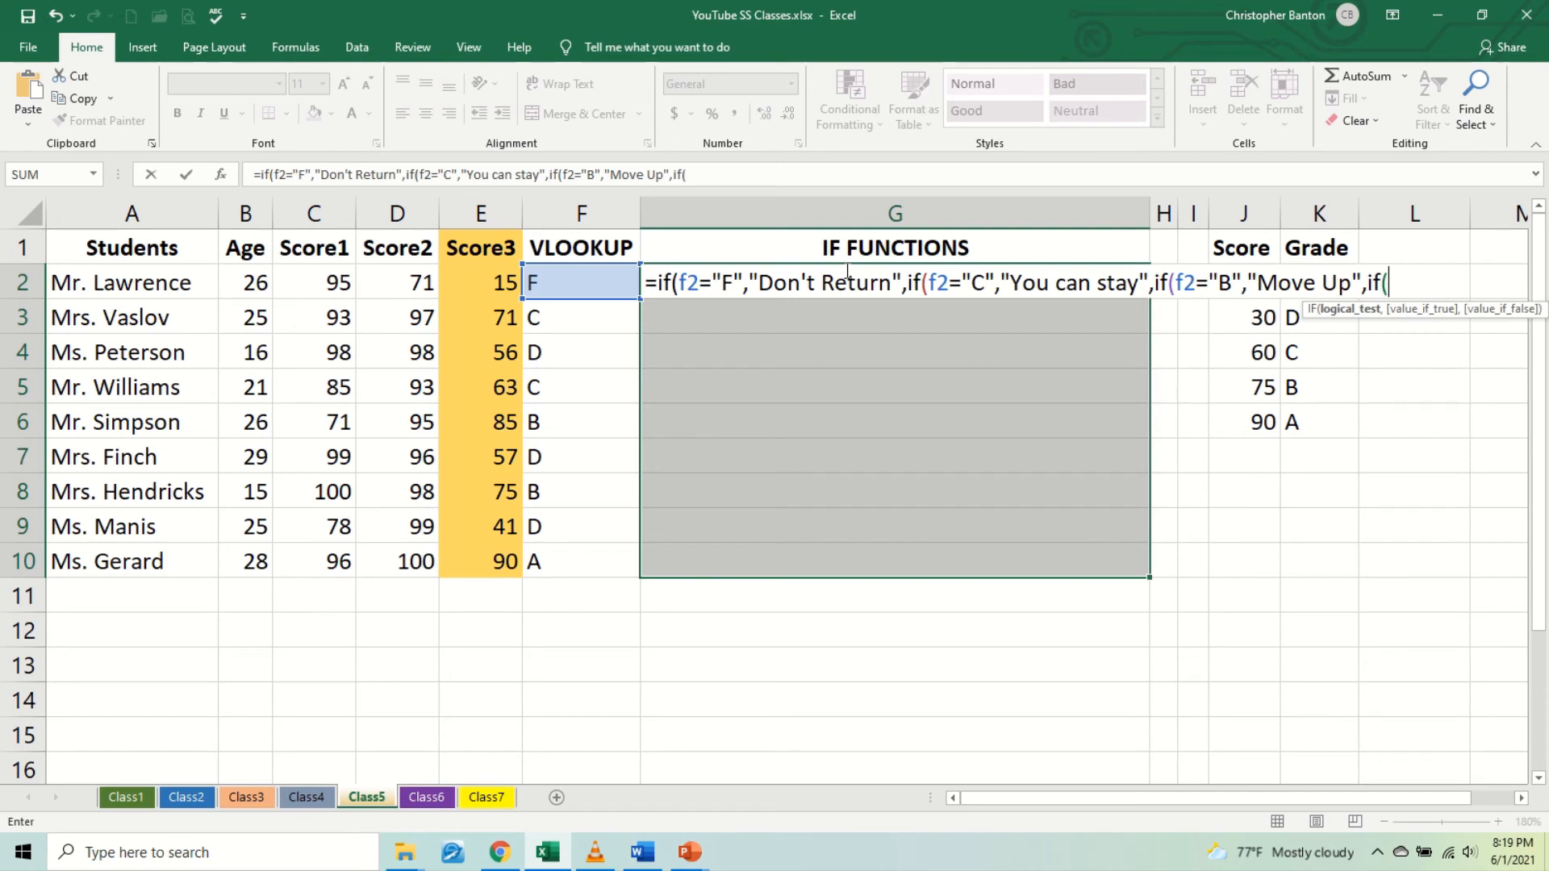
pyautogui.write('2')
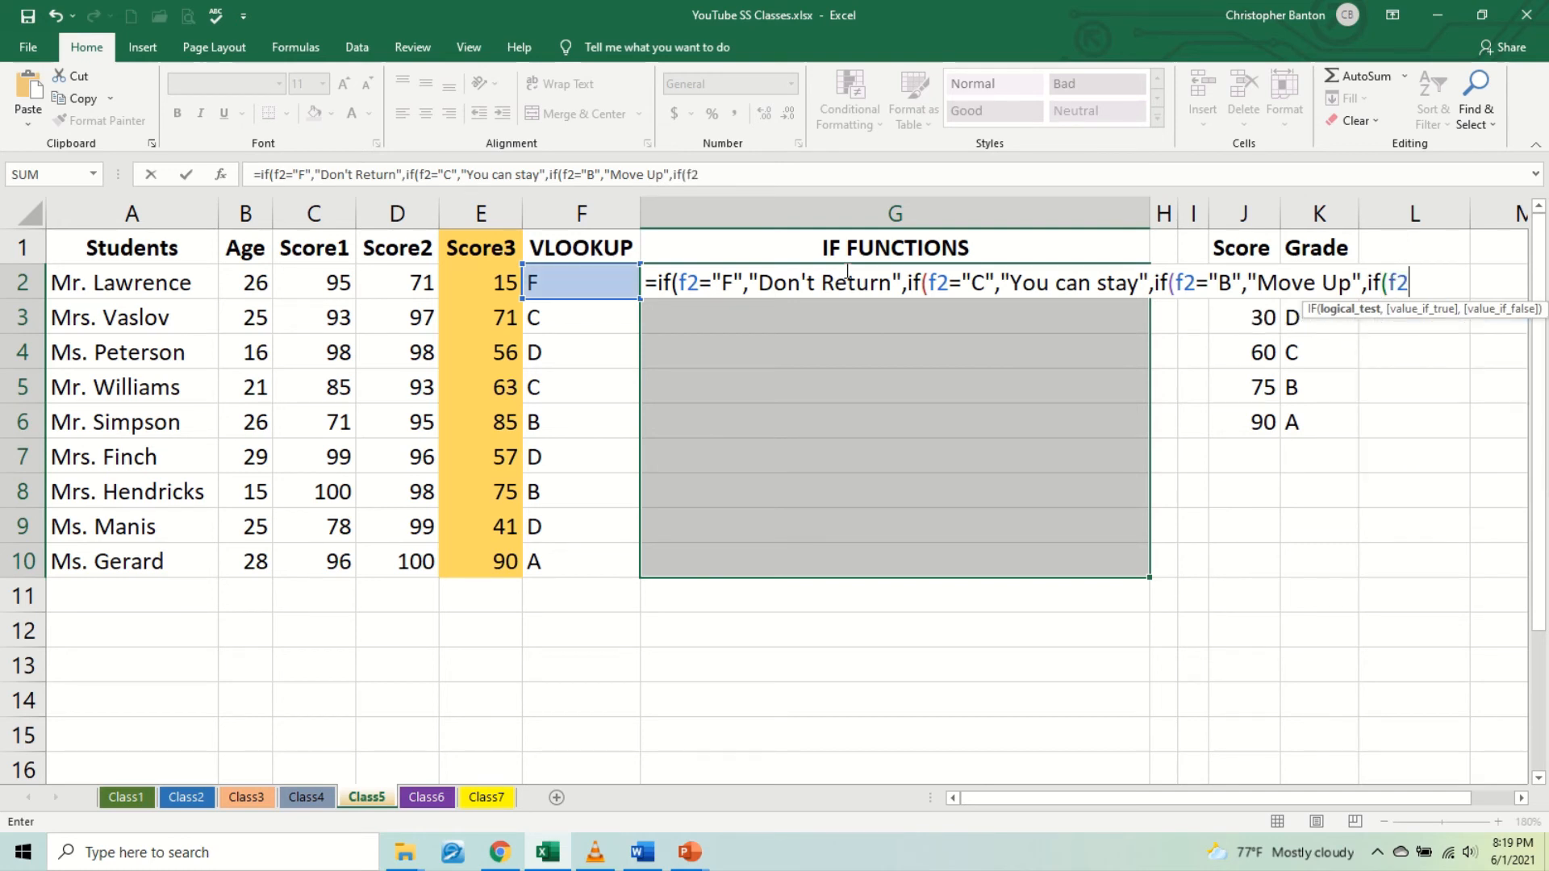
pyautogui.write('="A",')
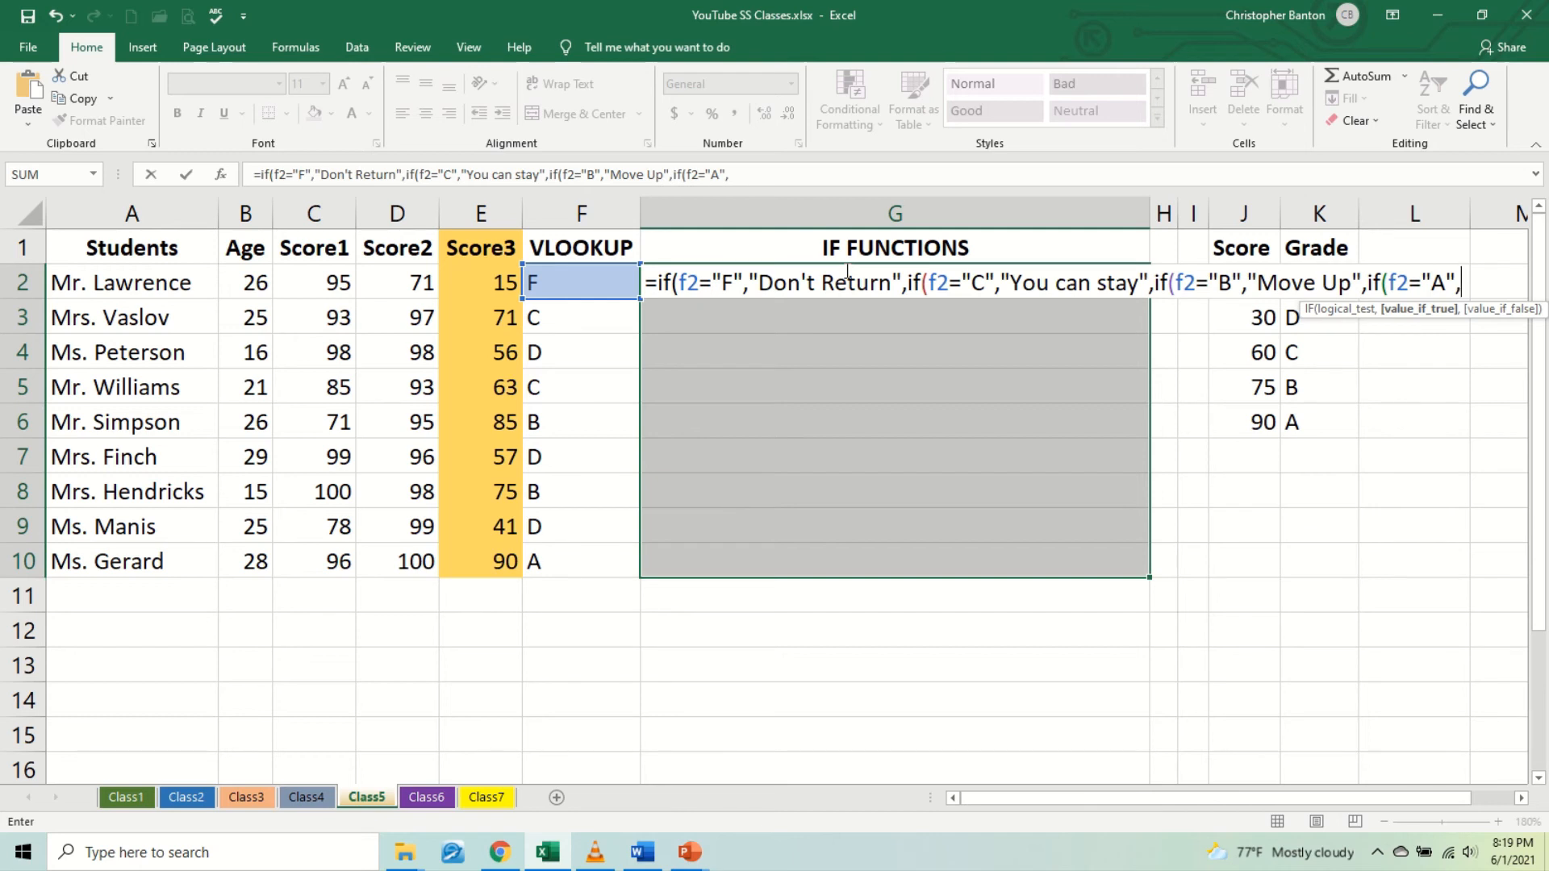
pyautogui.write('"Honours"')
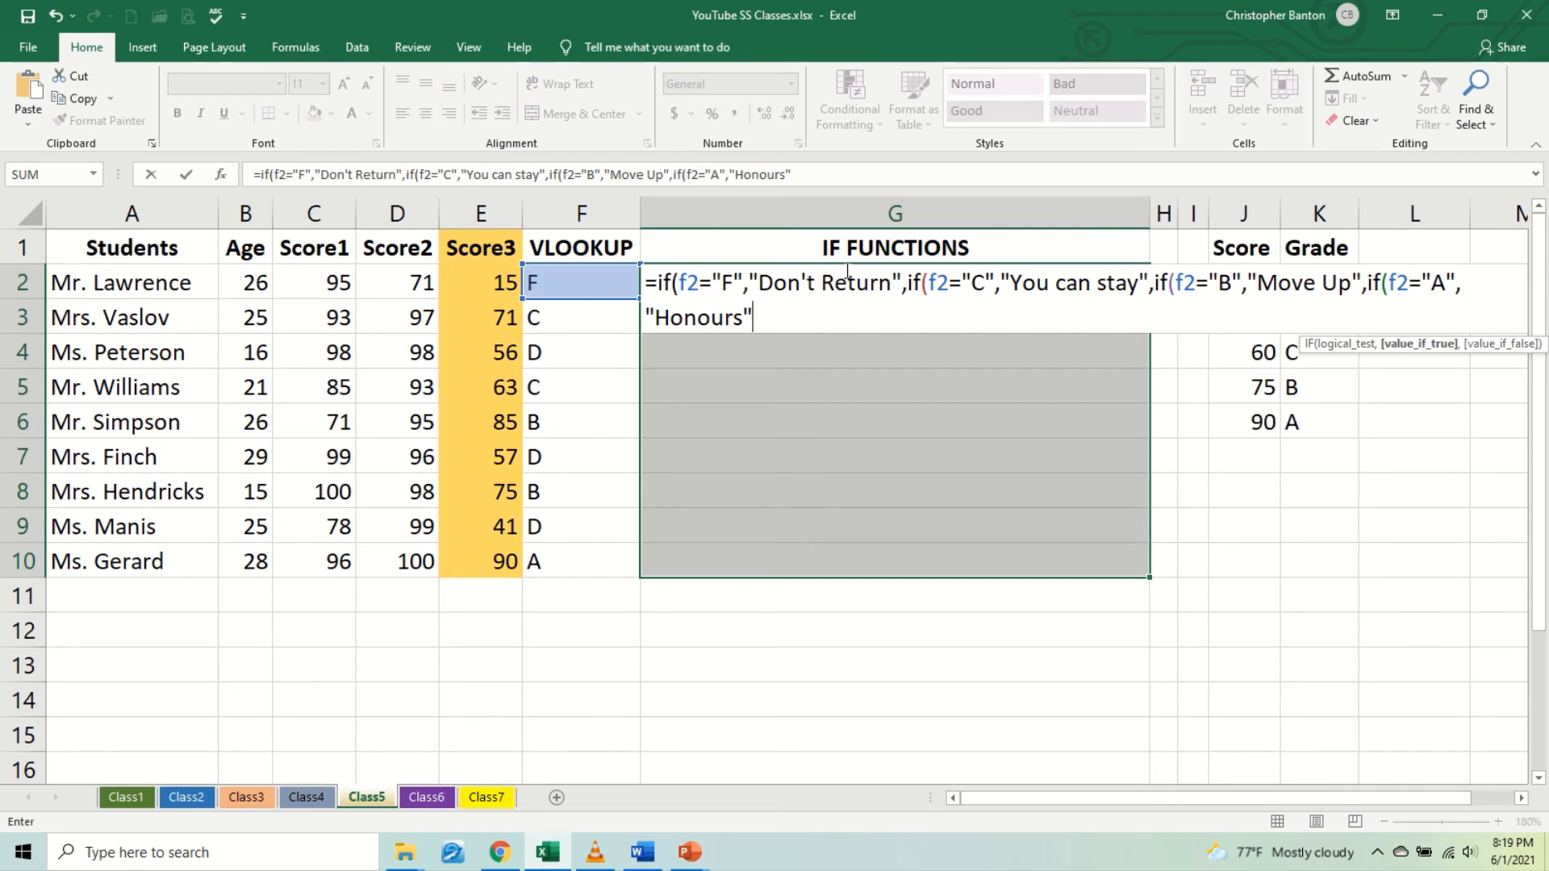
# Step: Close the nested IF formula in G2 with four parentheses, commit it, and fill it down through G10
pyautogui.write('))))')
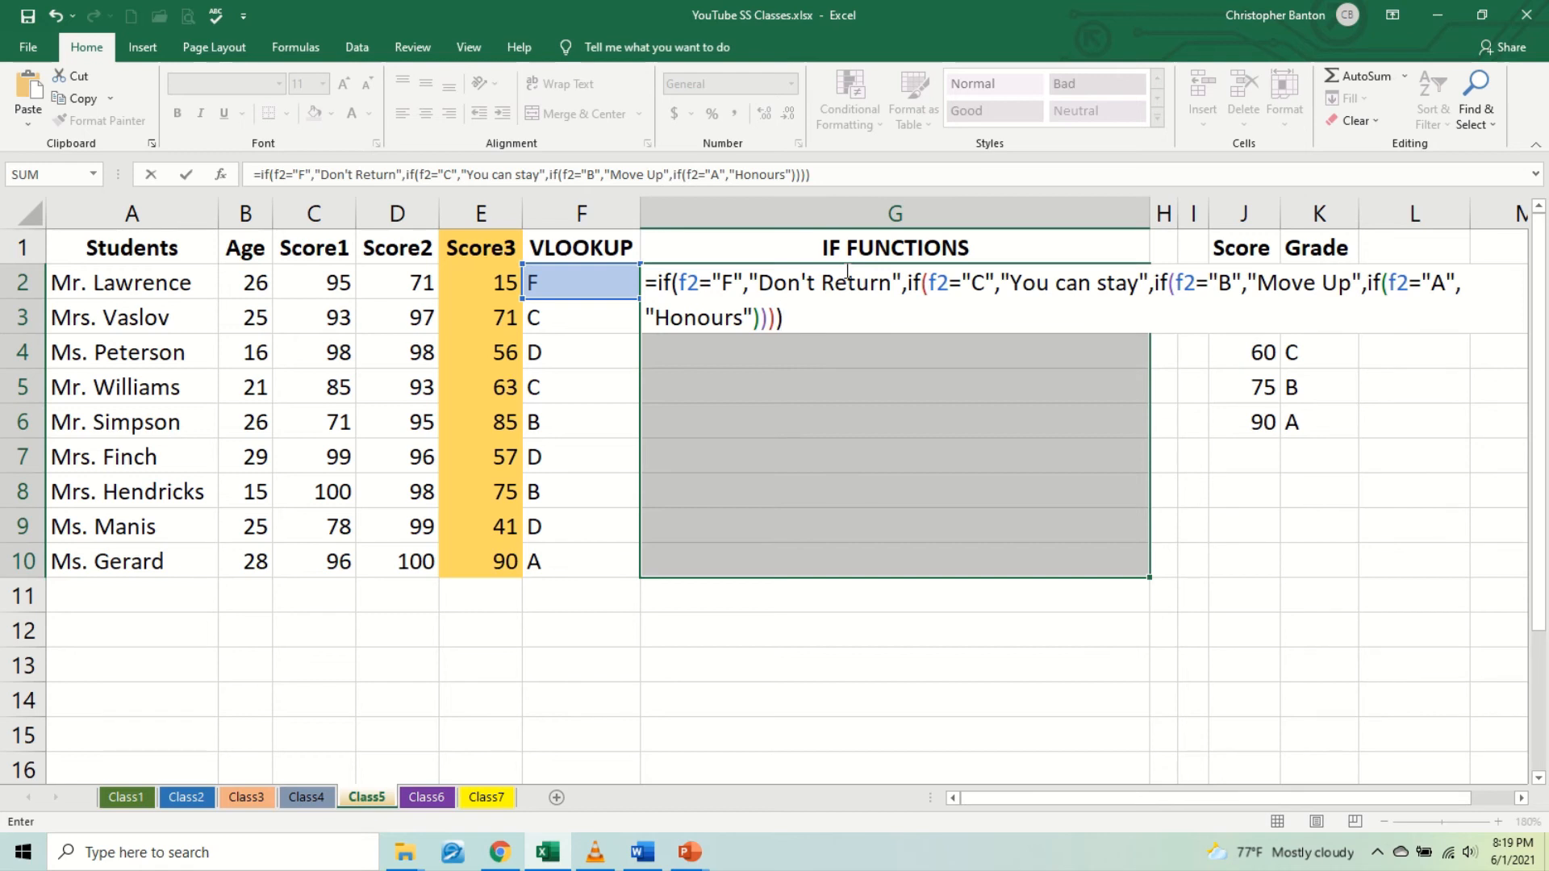
pyautogui.write(')')
pyautogui.press('BackSpace')
pyautogui.press('Return')
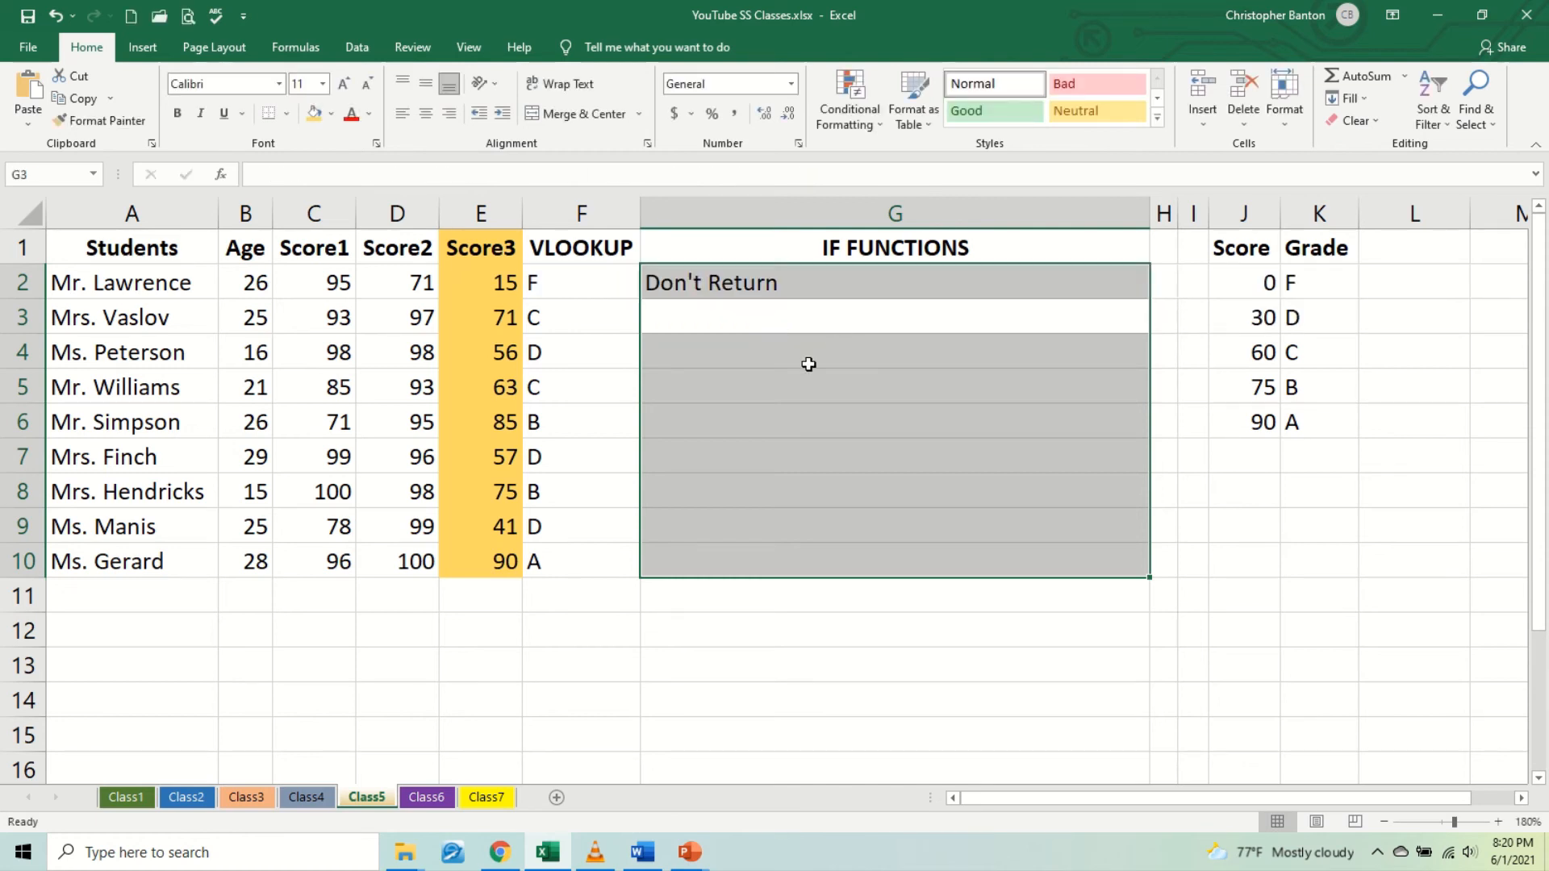
pyautogui.click(833, 284)
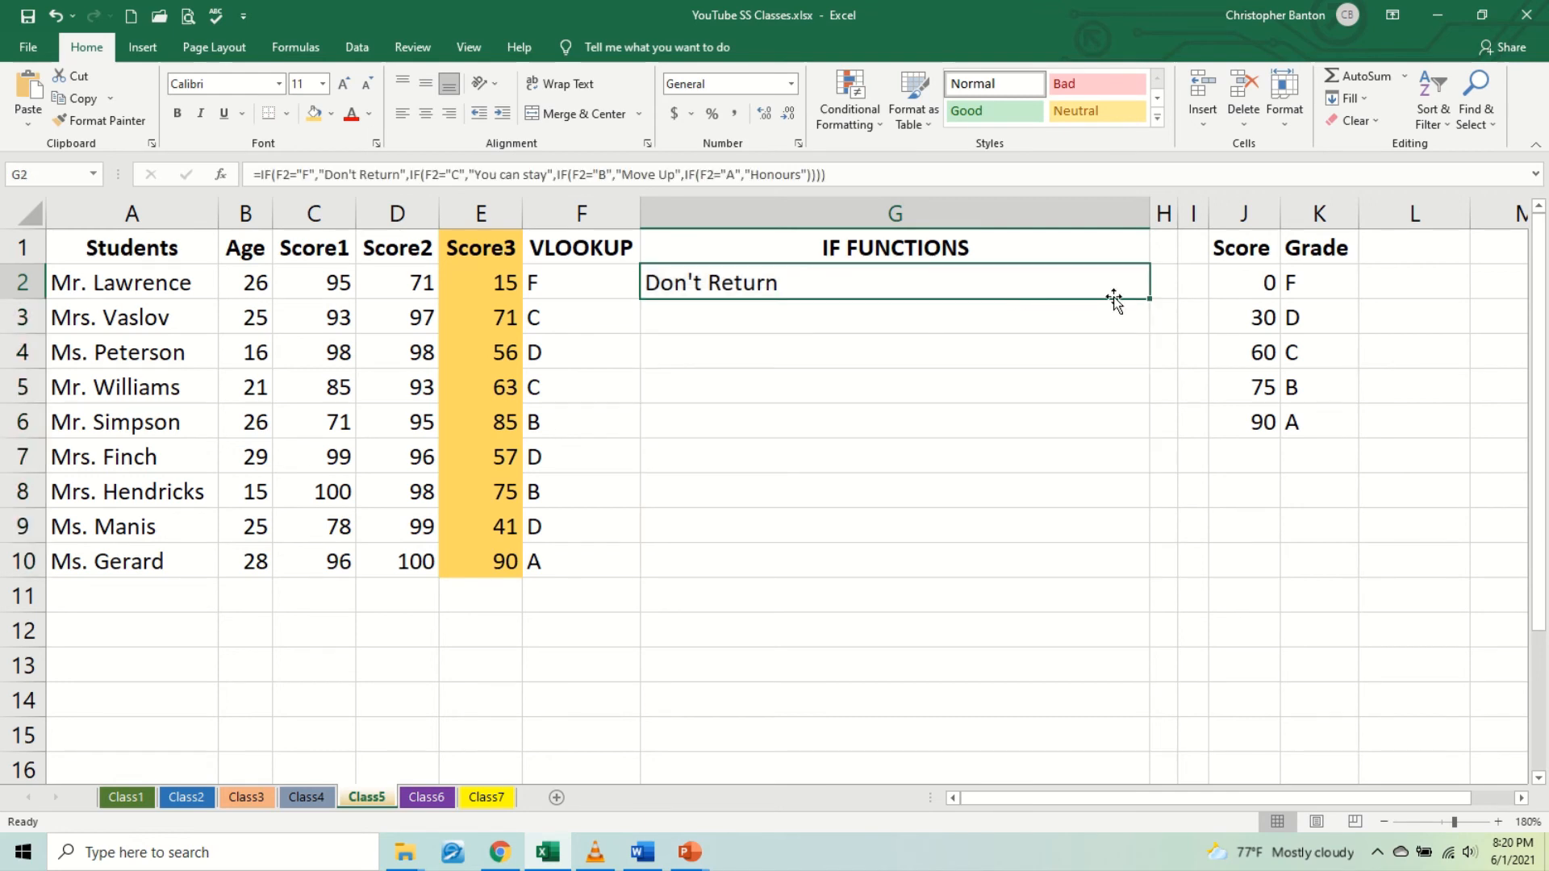
pyautogui.moveTo(1150, 296); pyautogui.dragTo(1095, 580)
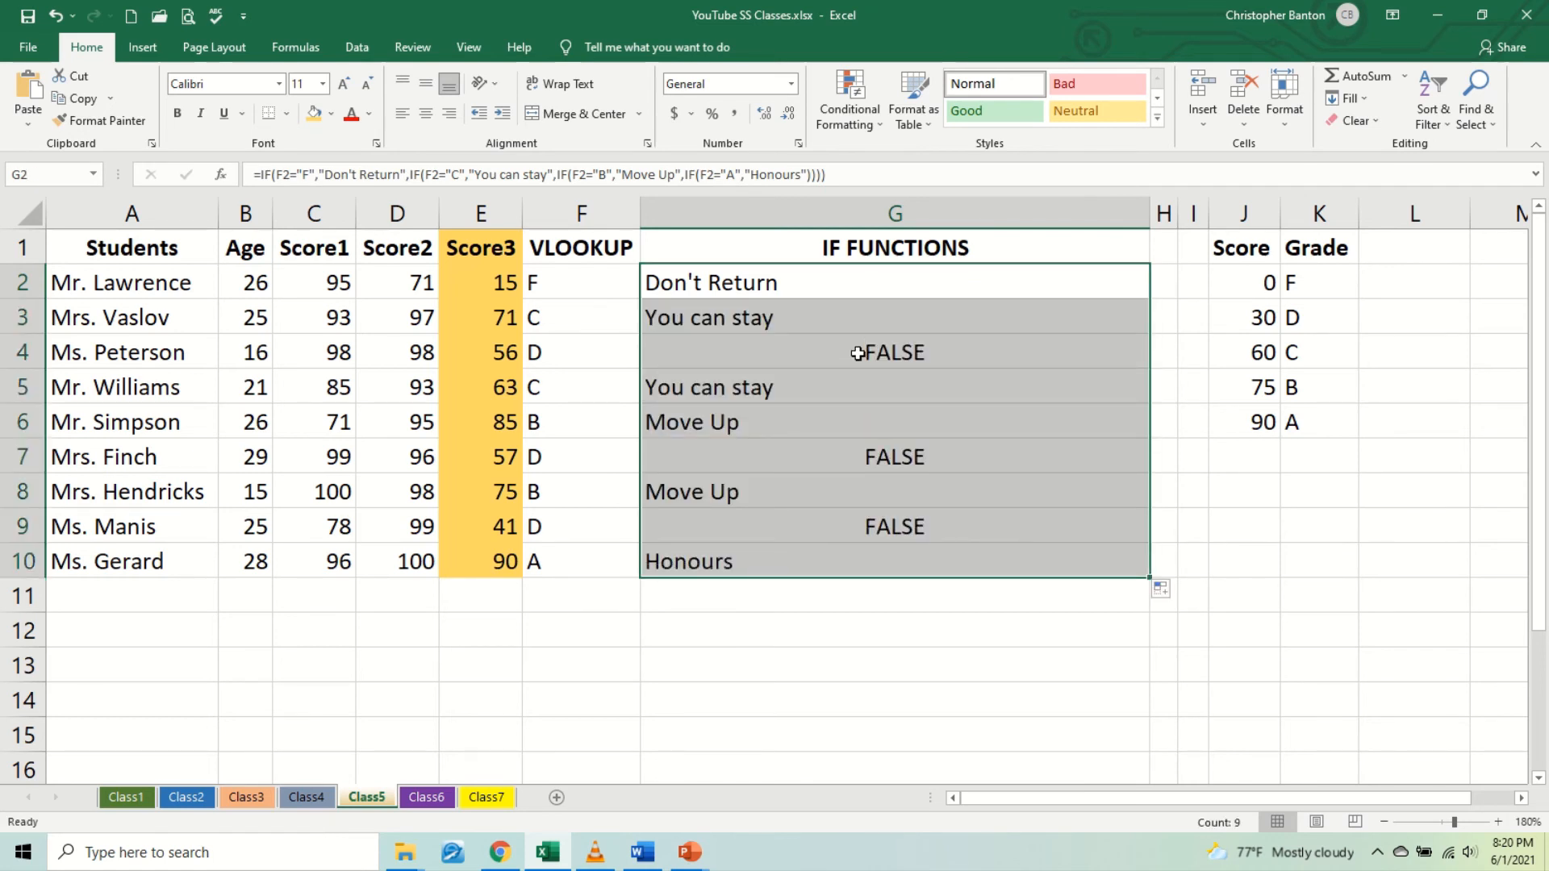
# Step: Insert a nested IF with the test f2="D" right after the "Don't Return" argument in the G4 formula
pyautogui.doubleClick(858, 353)
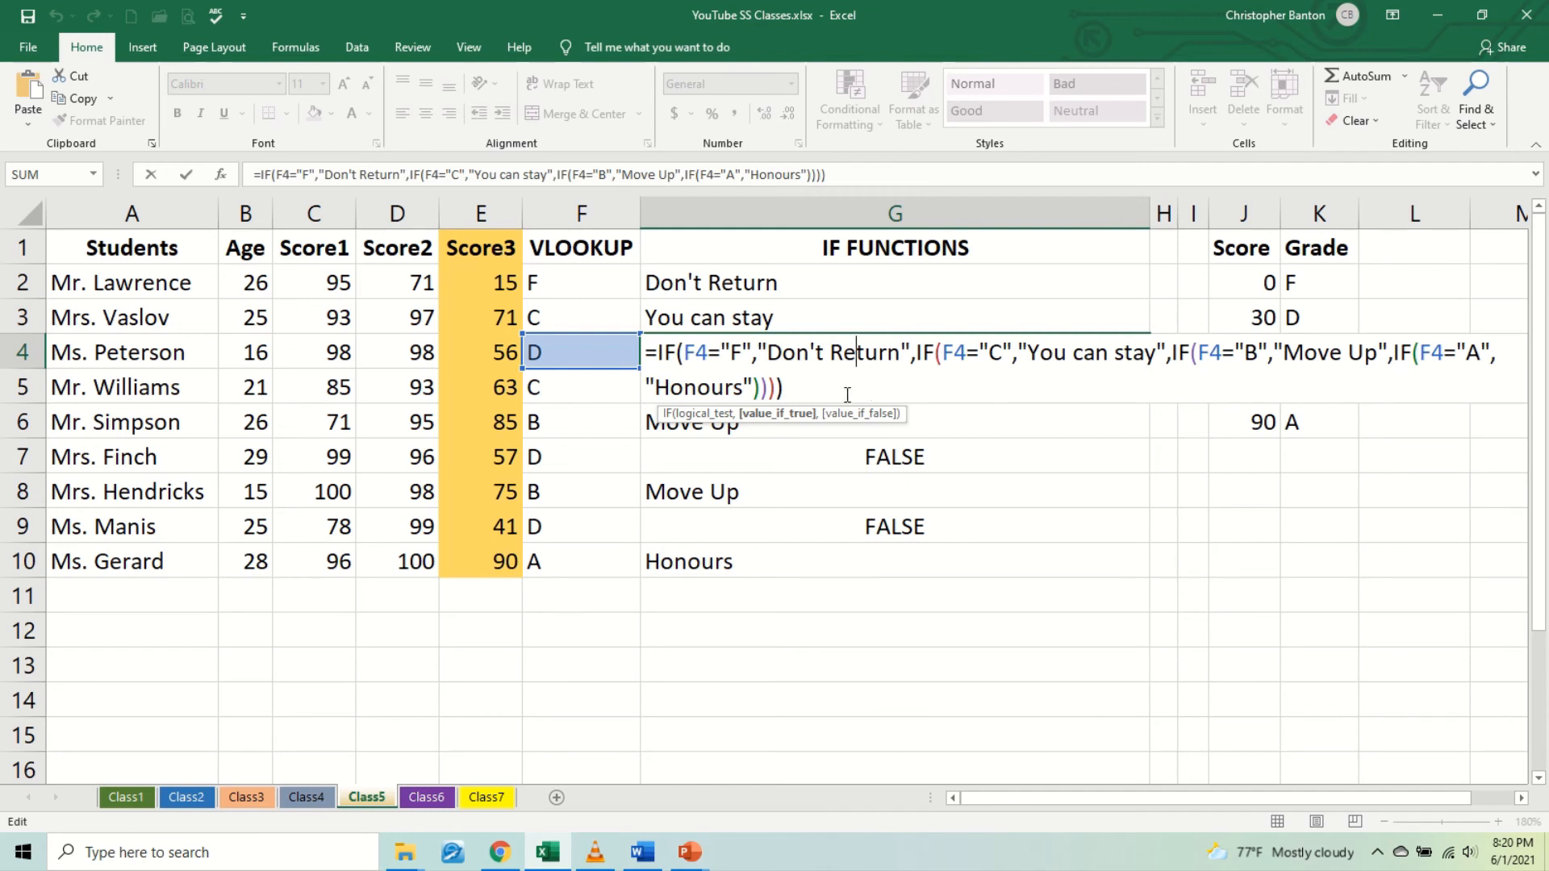
pyautogui.click(916, 353)
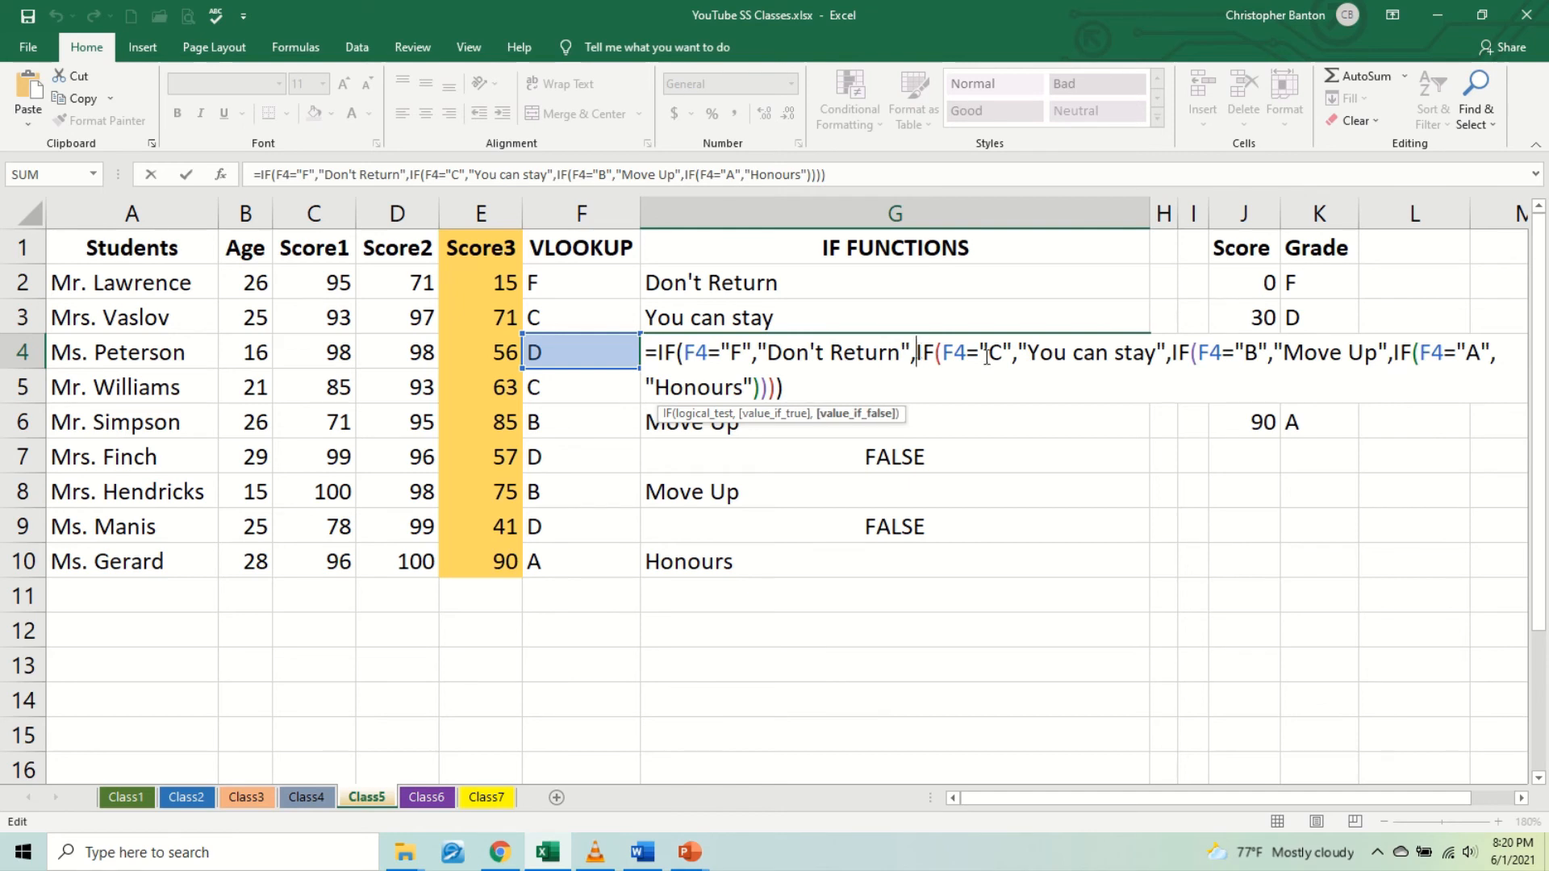
pyautogui.write('if')
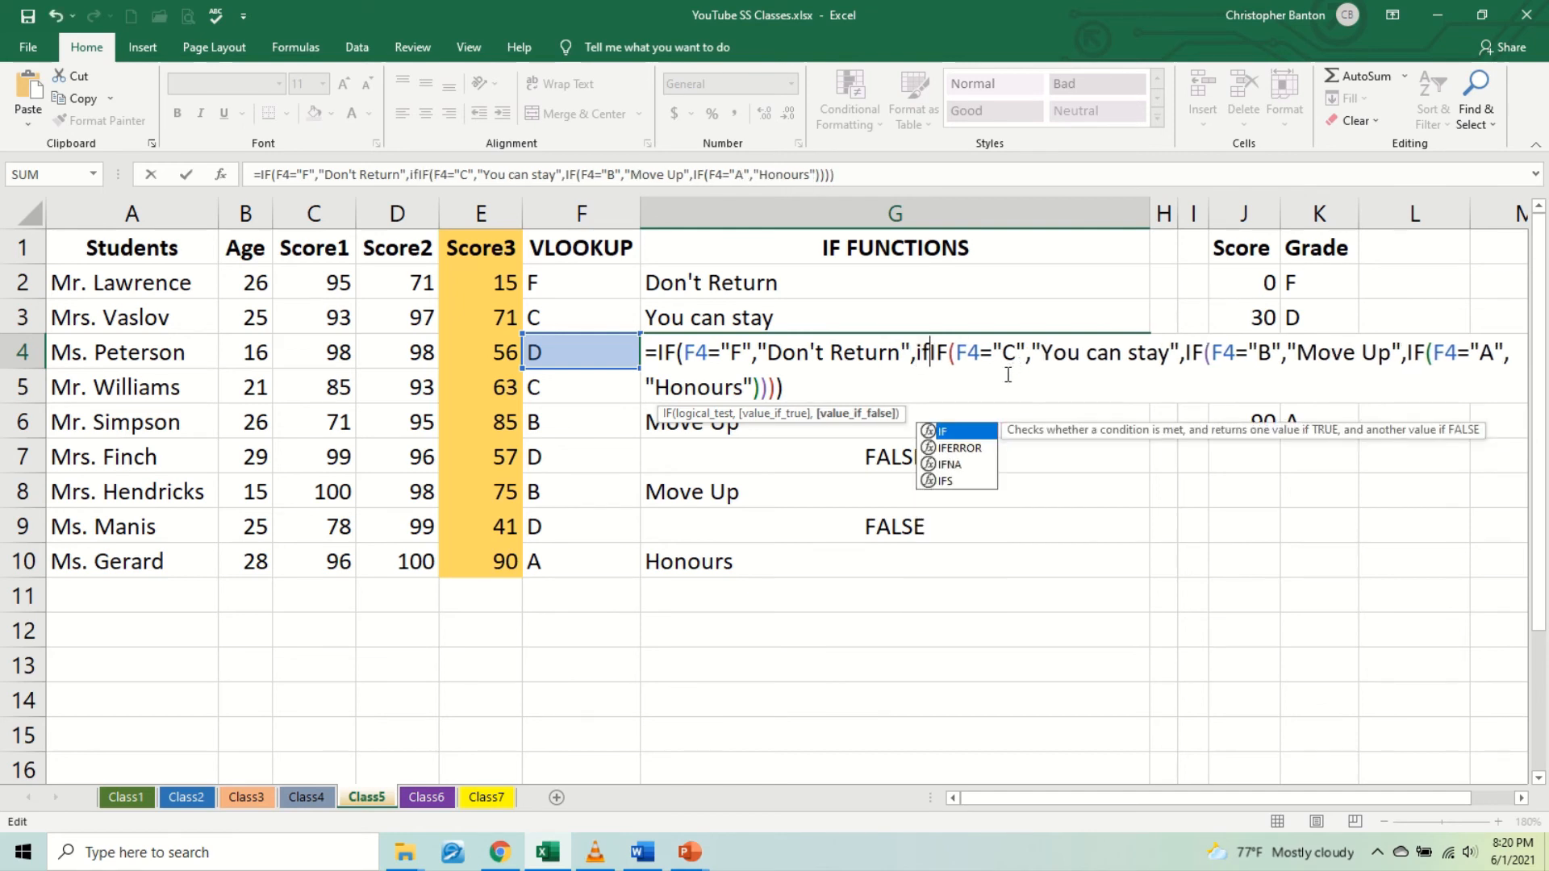
pyautogui.write('(f2')
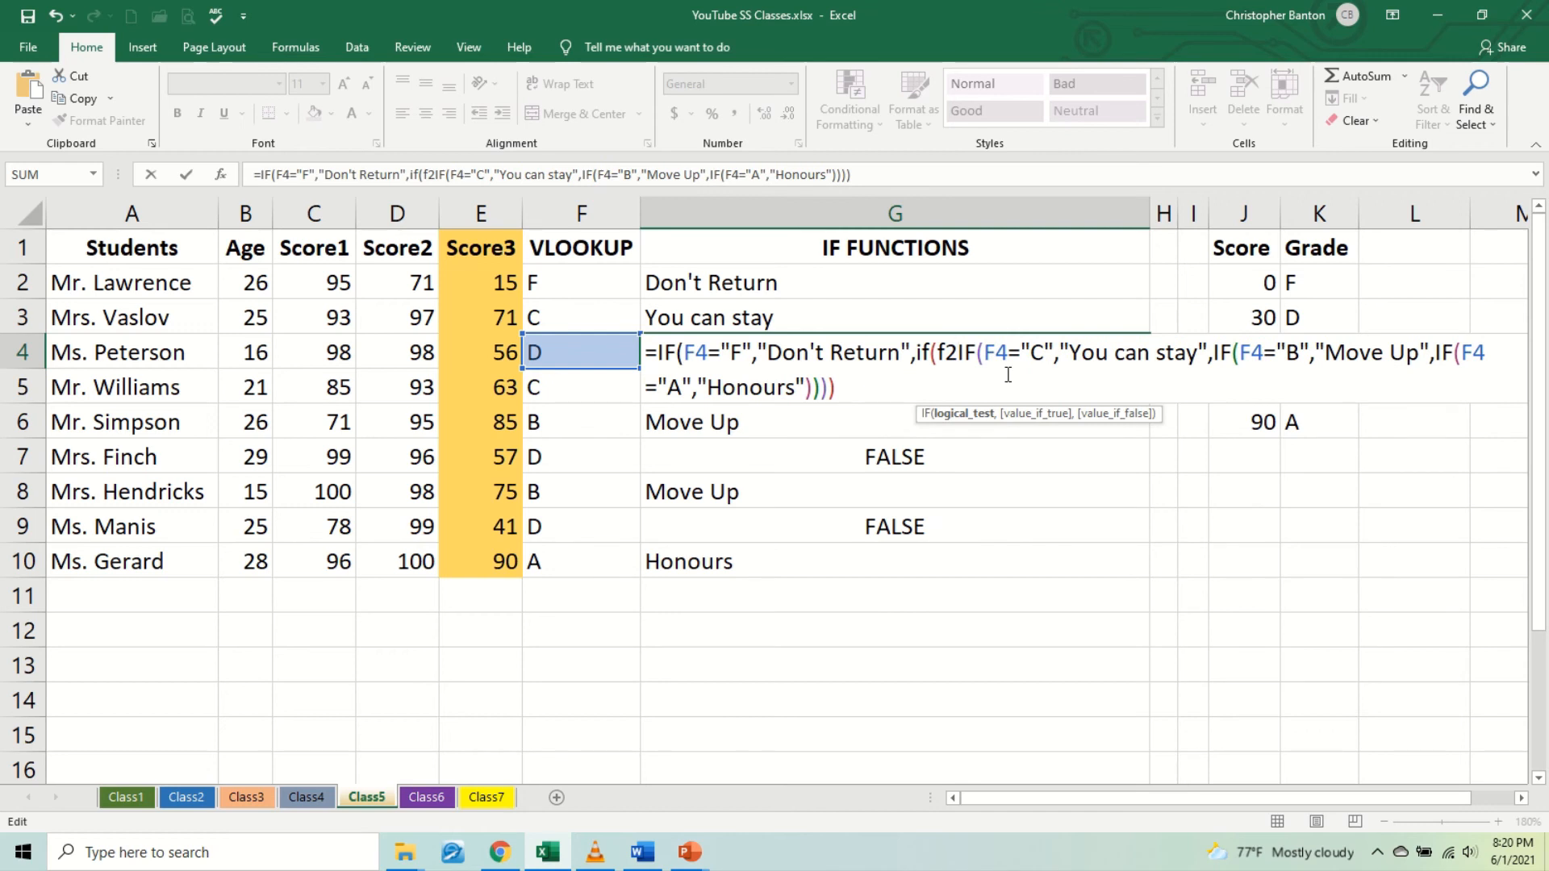
pyautogui.write('=')
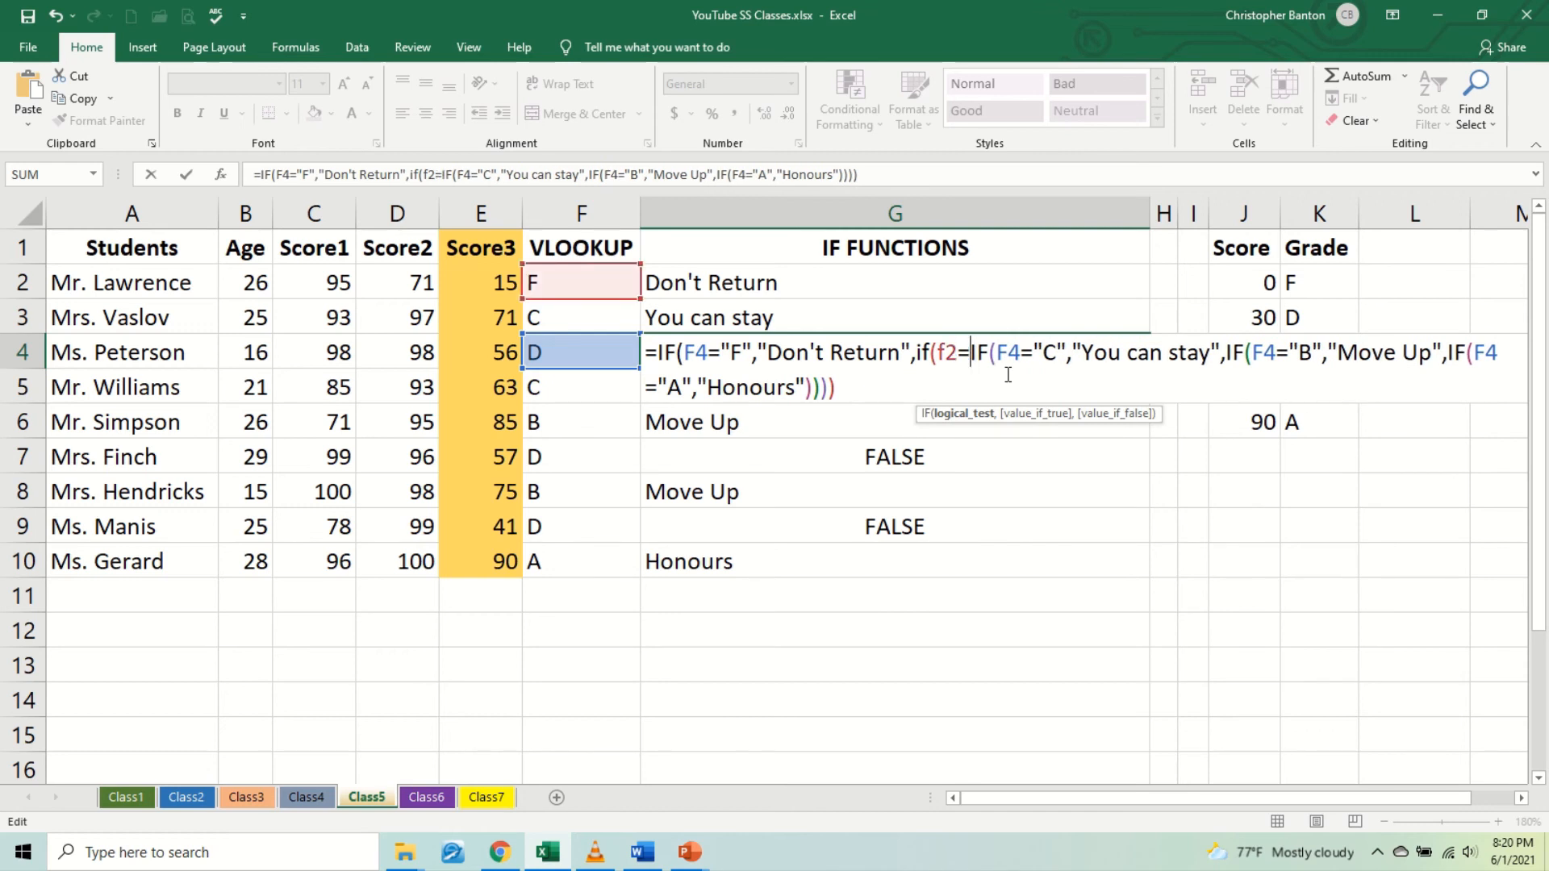
pyautogui.write('"D')
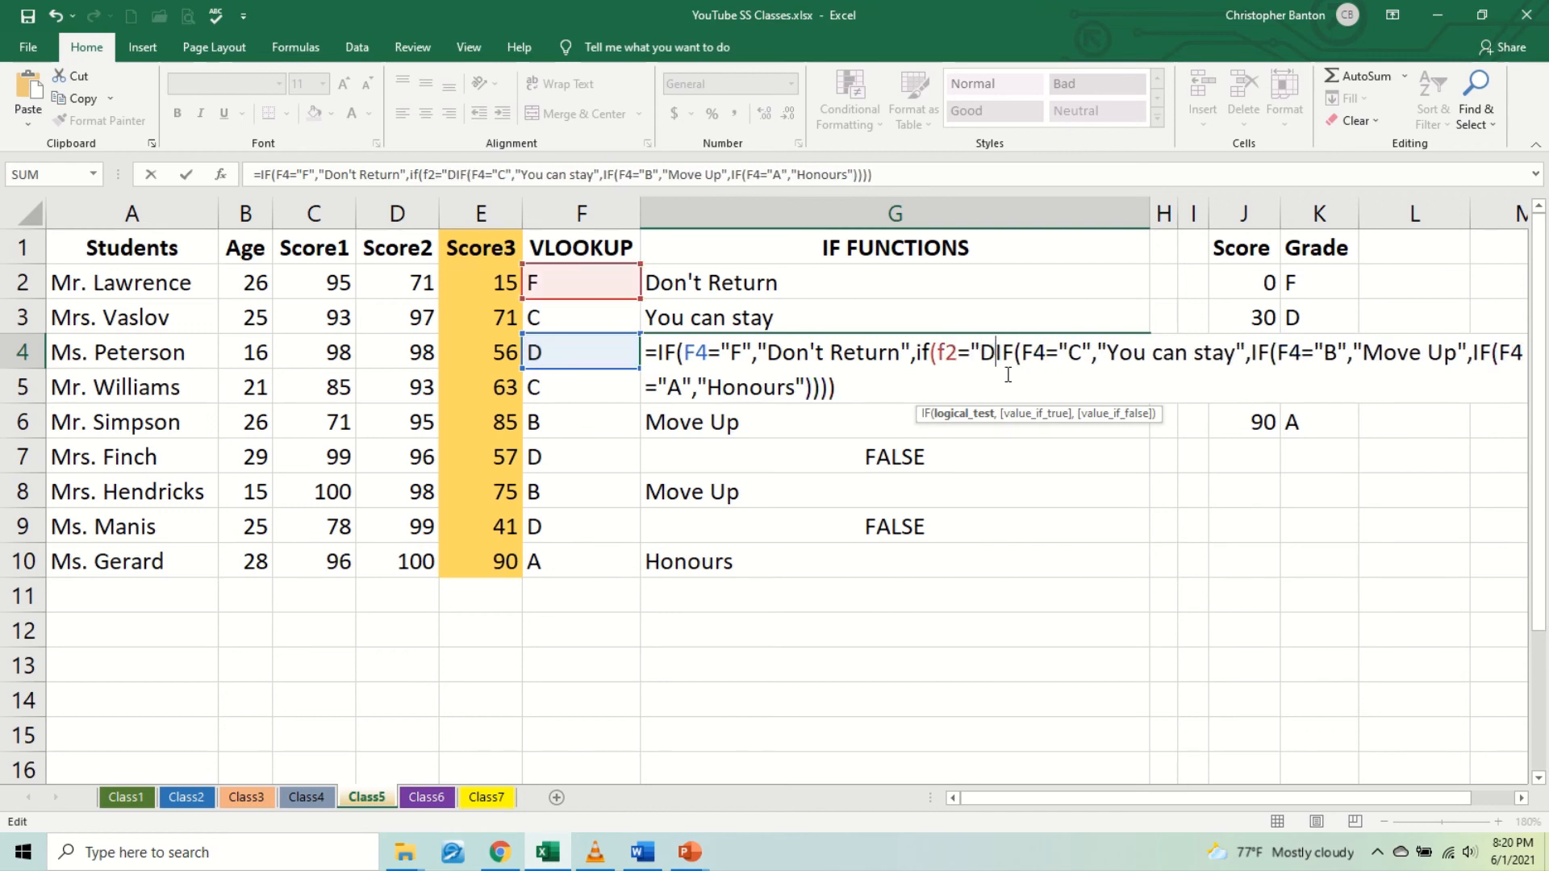
pyautogui.write('",')
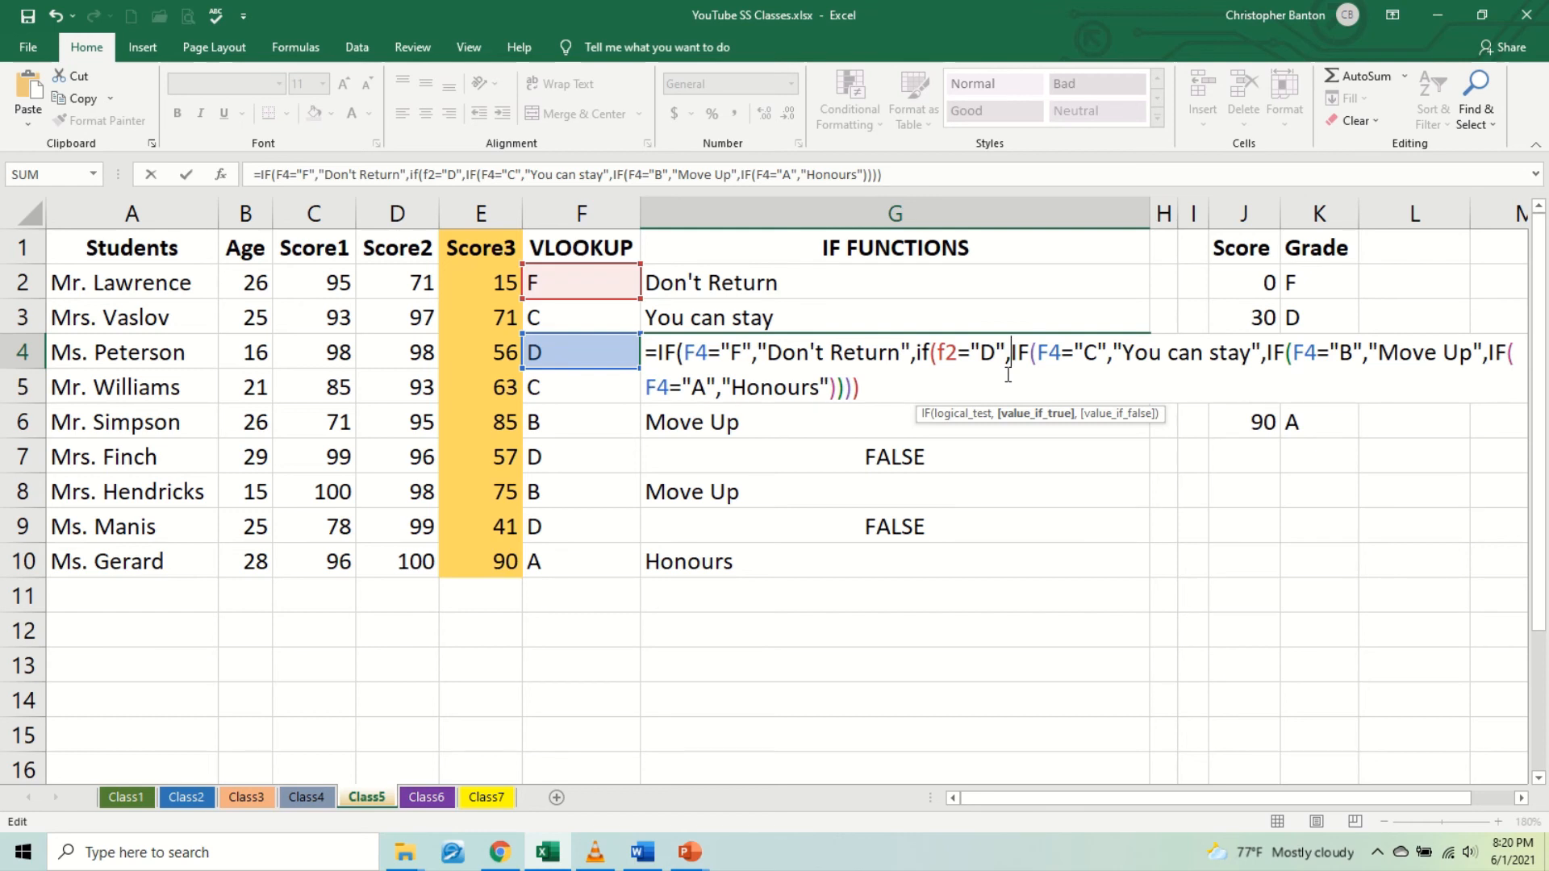
# Step: Make the new nested IF in G4 return "Repeat", add a fifth closing parenthesis, and commit the formula
pyautogui.write('"Re')
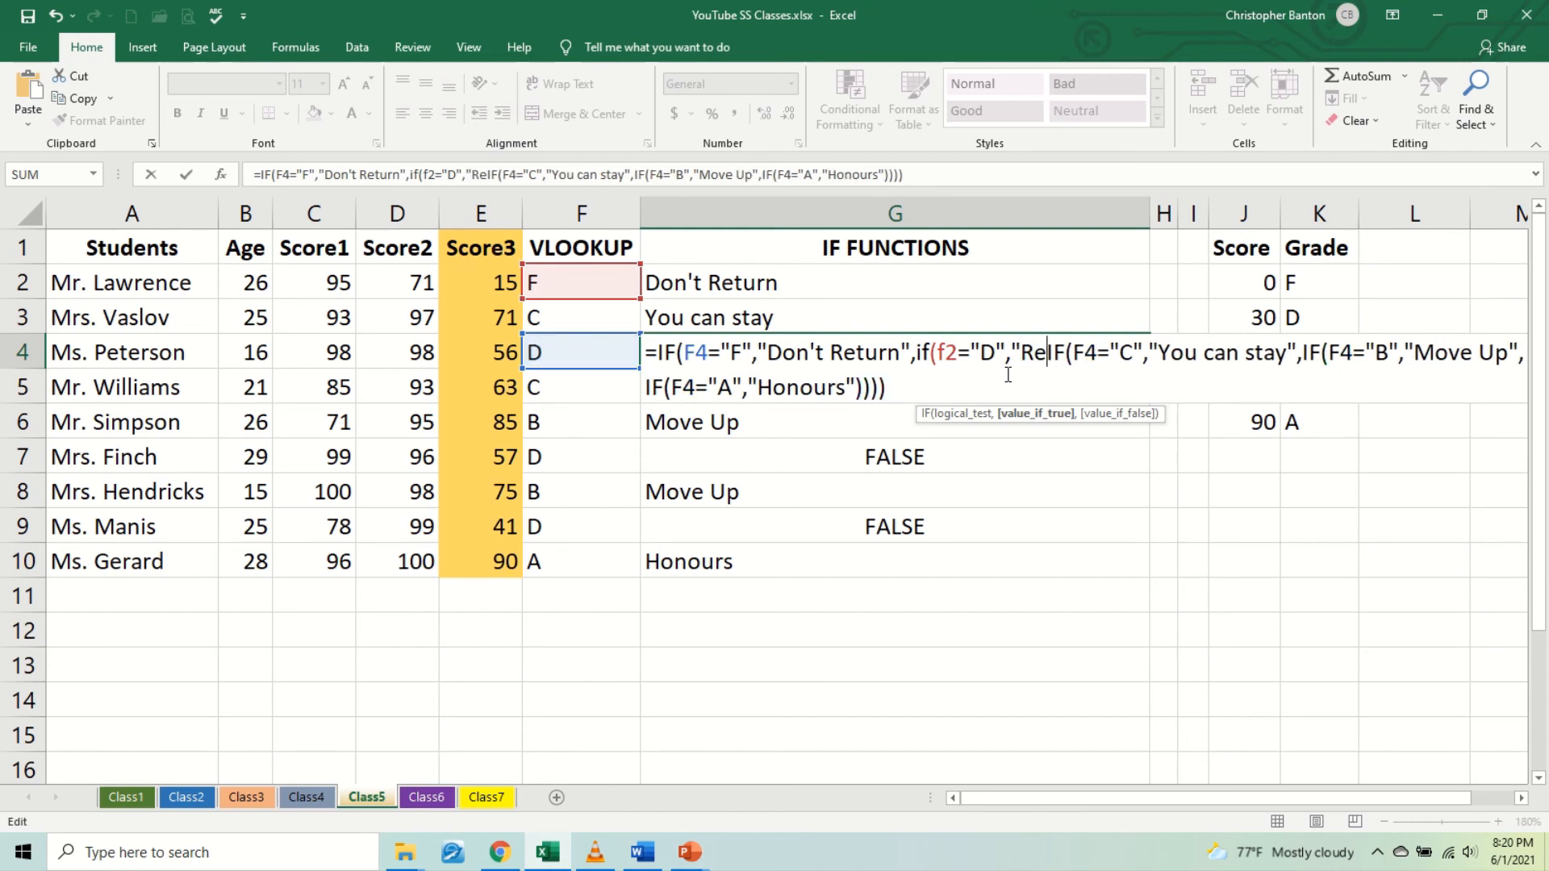
pyautogui.write('peat"')
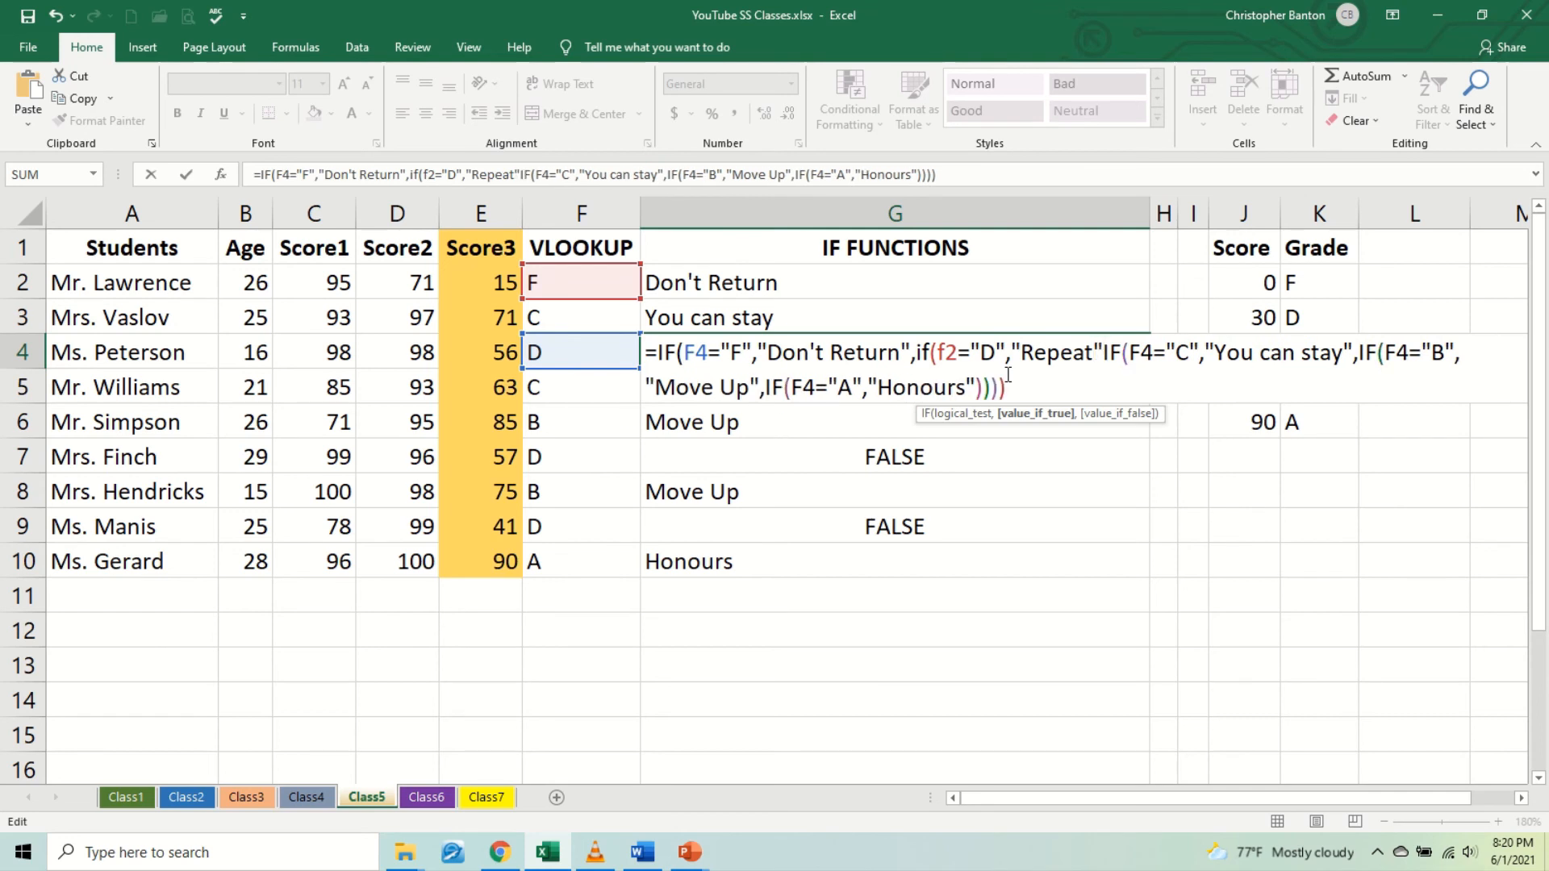
pyautogui.write(',')
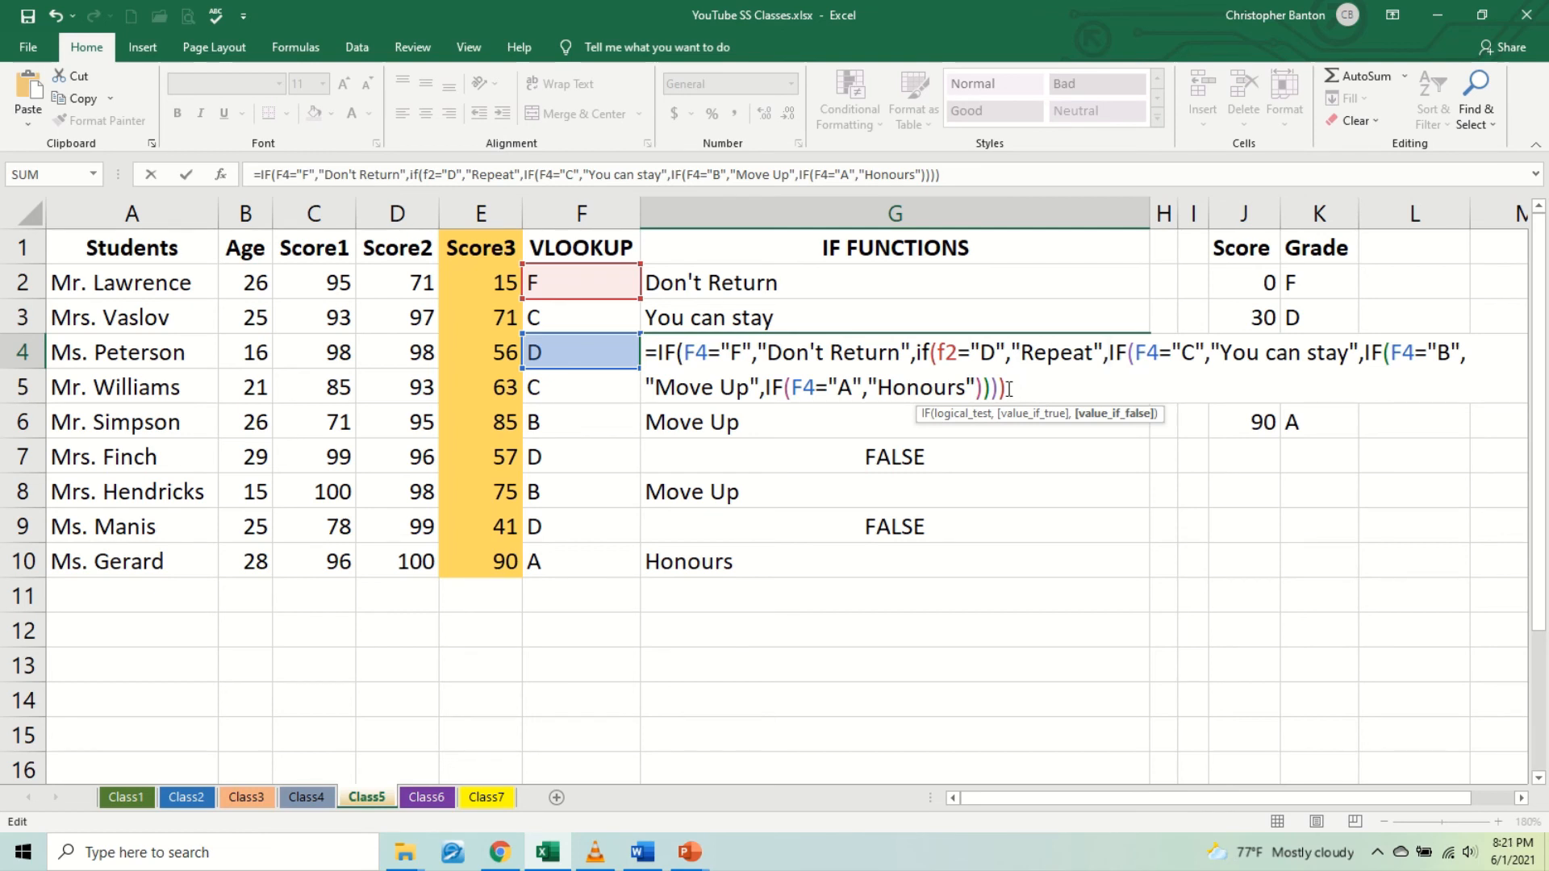
pyautogui.click(1010, 390)
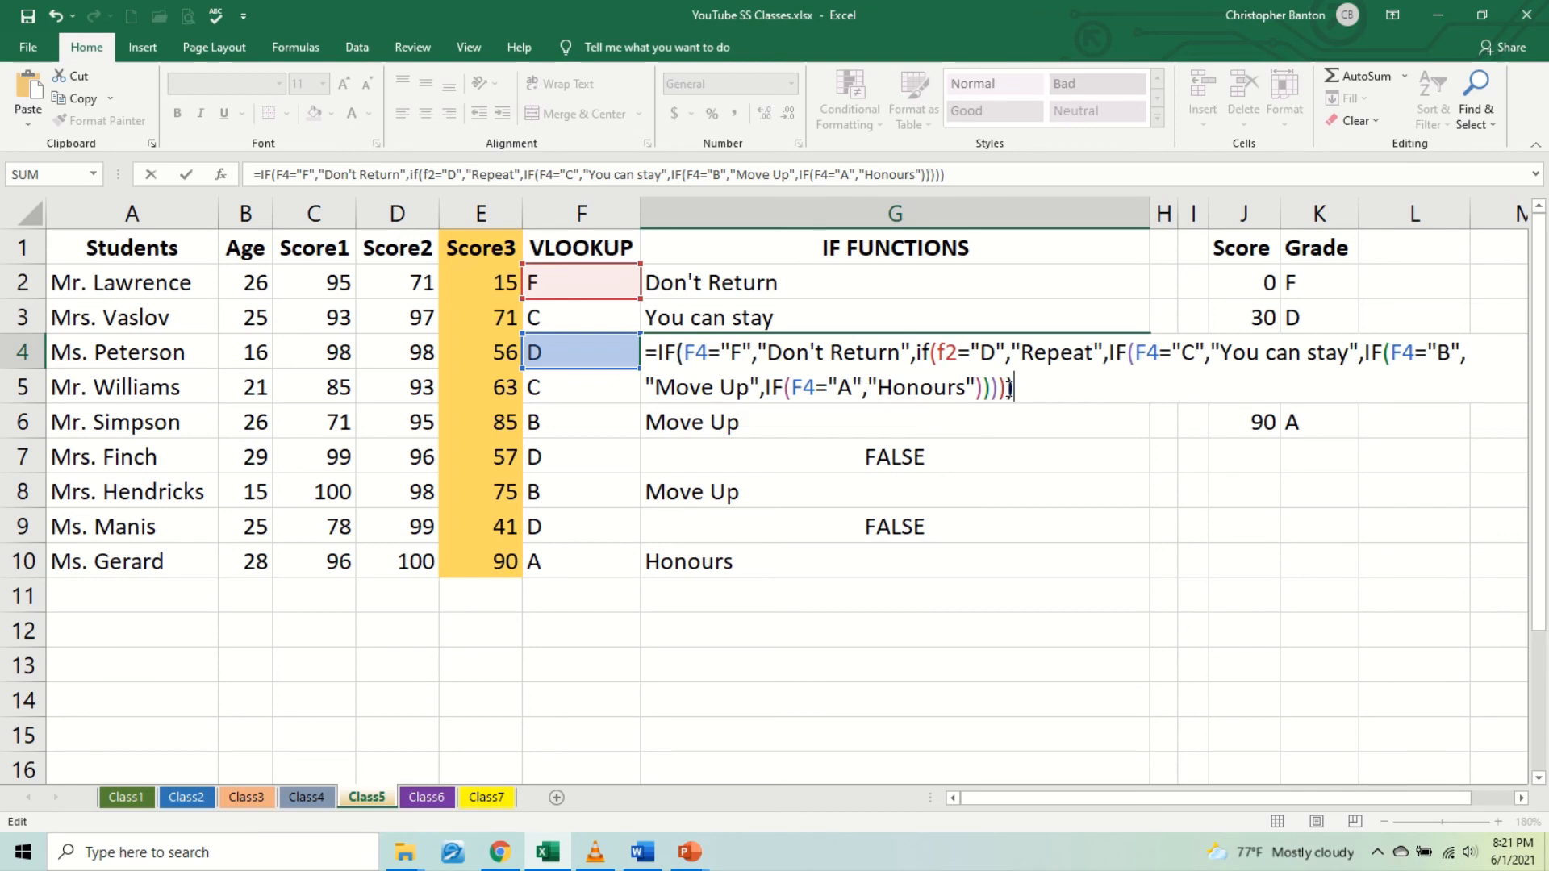
pyautogui.press('Return')
pyautogui.click(928, 349)
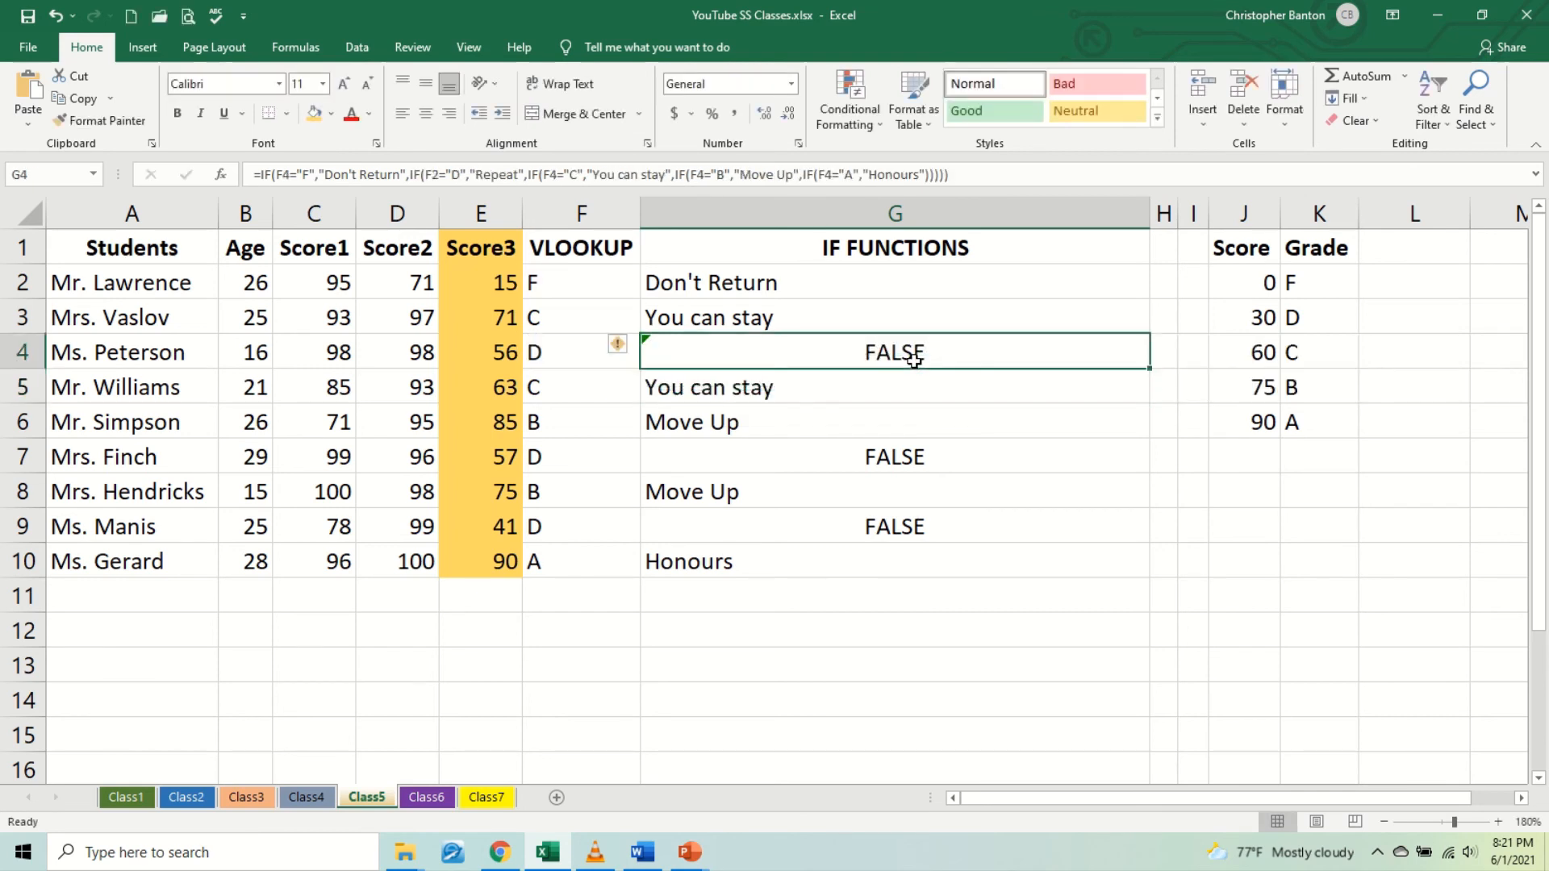
# Step: Review the G4 formula and fill the G2 formula down through G10
pyautogui.doubleClick(926, 355)
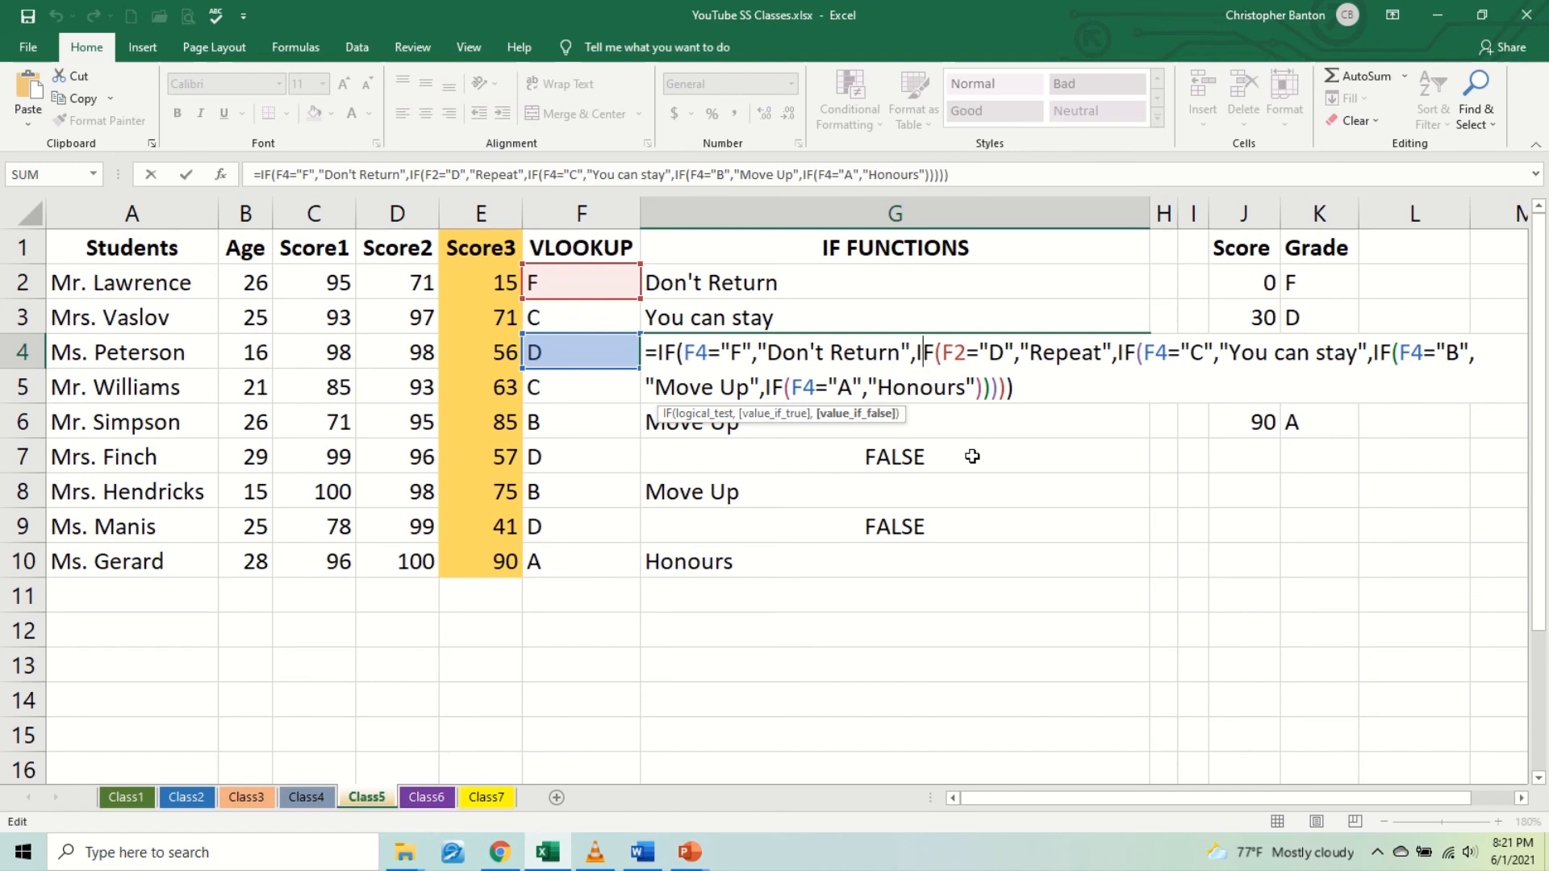
pyautogui.press('Return')
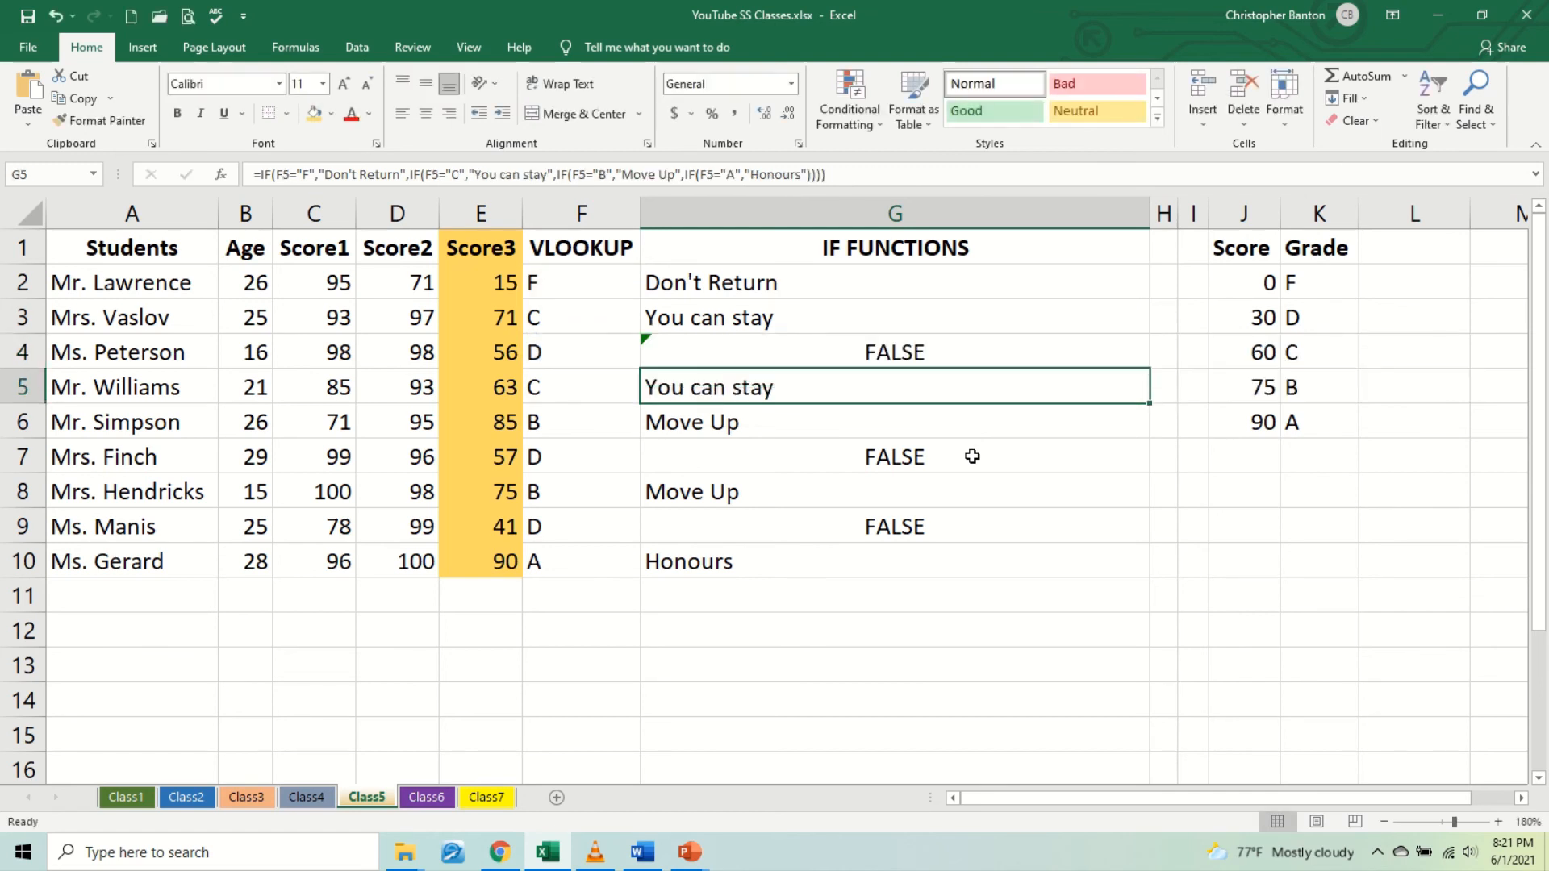
pyautogui.click(919, 295)
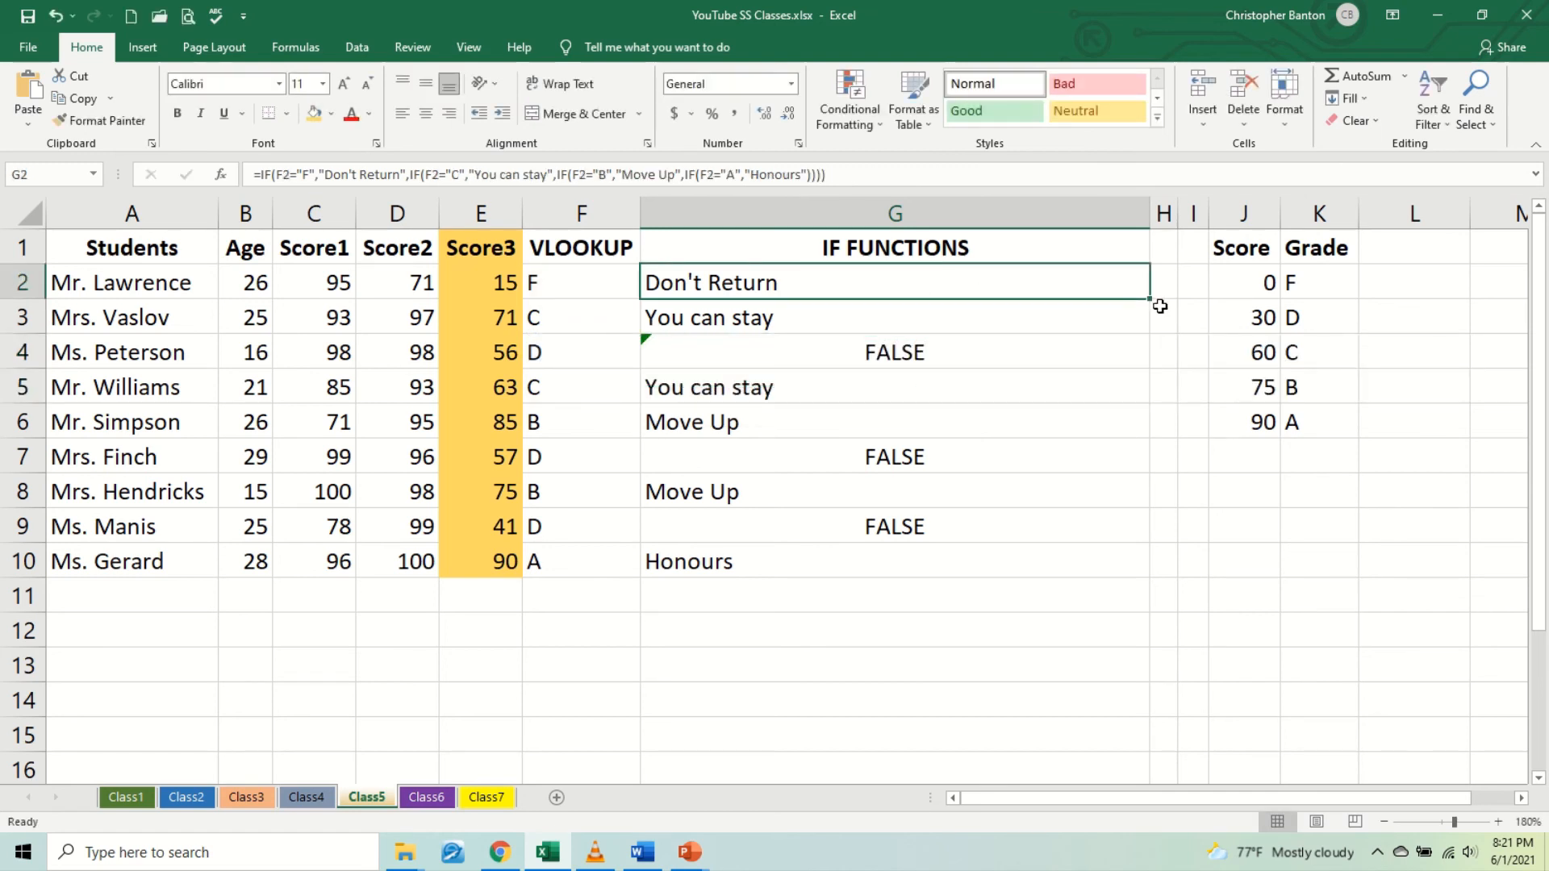
pyautogui.moveTo(1153, 302); pyautogui.dragTo(1070, 579)
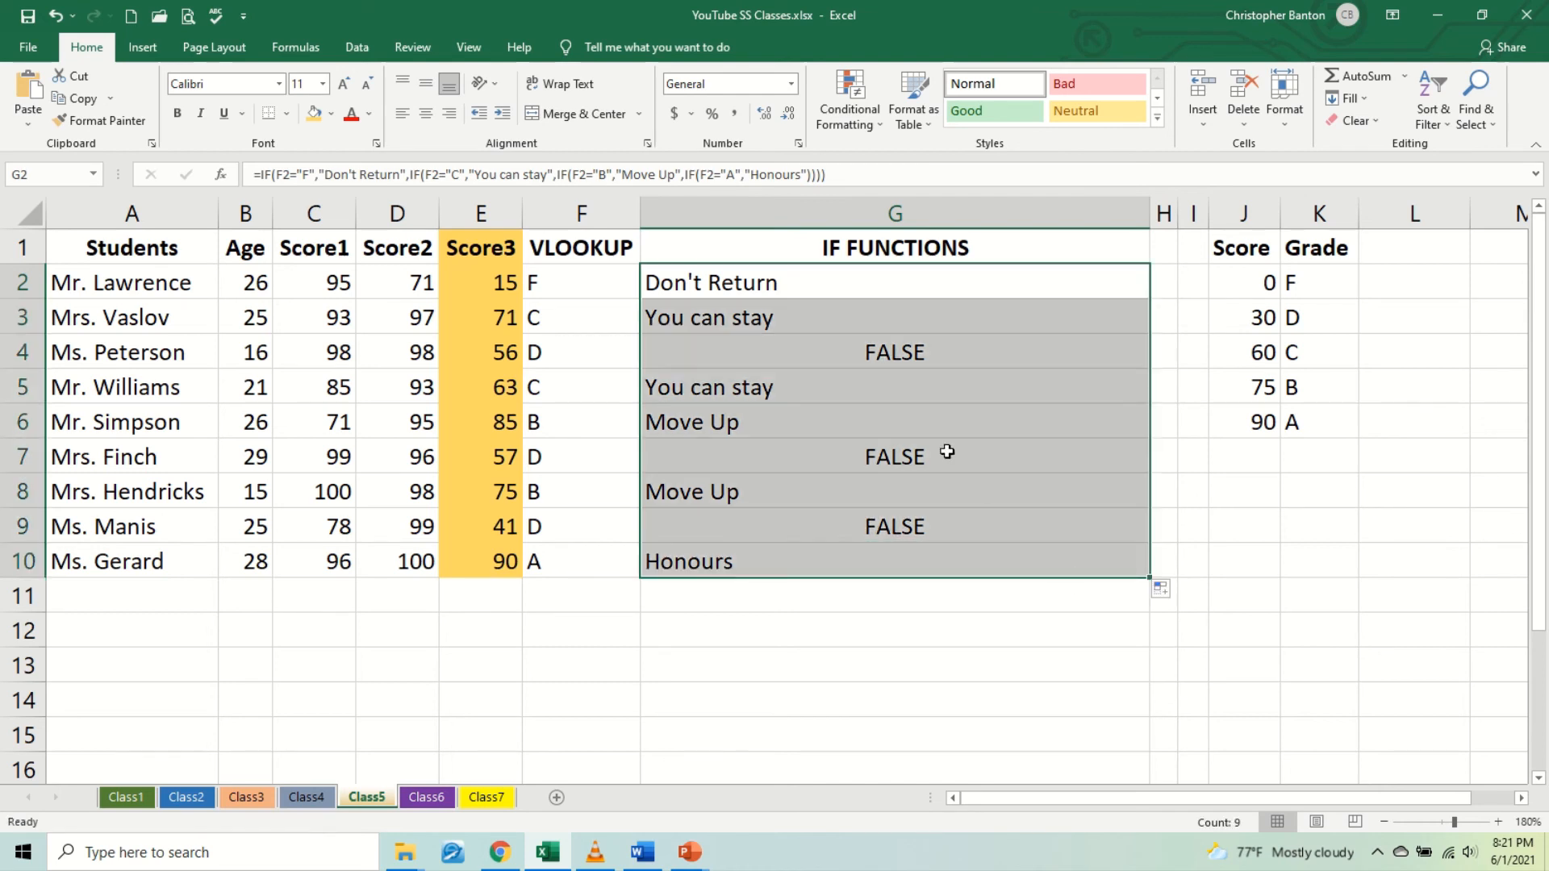
# Step: Examine the nested IF formulas in G2, G4, G5, G6, G7 and G9 for a test of grade D
pyautogui.doubleClick(894, 355)
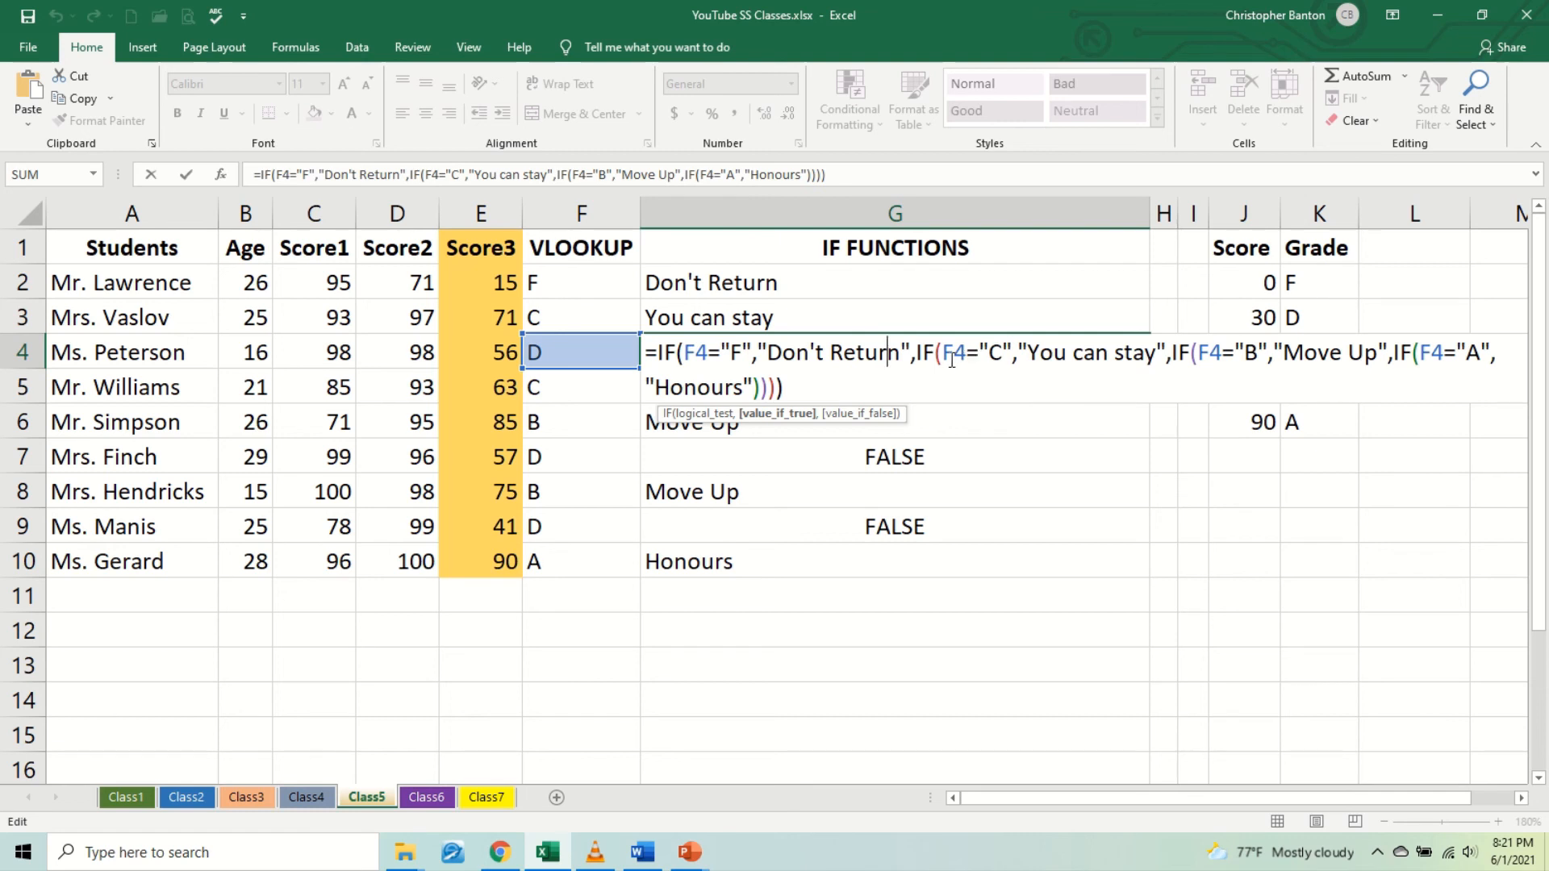
pyautogui.doubleClick(831, 289)
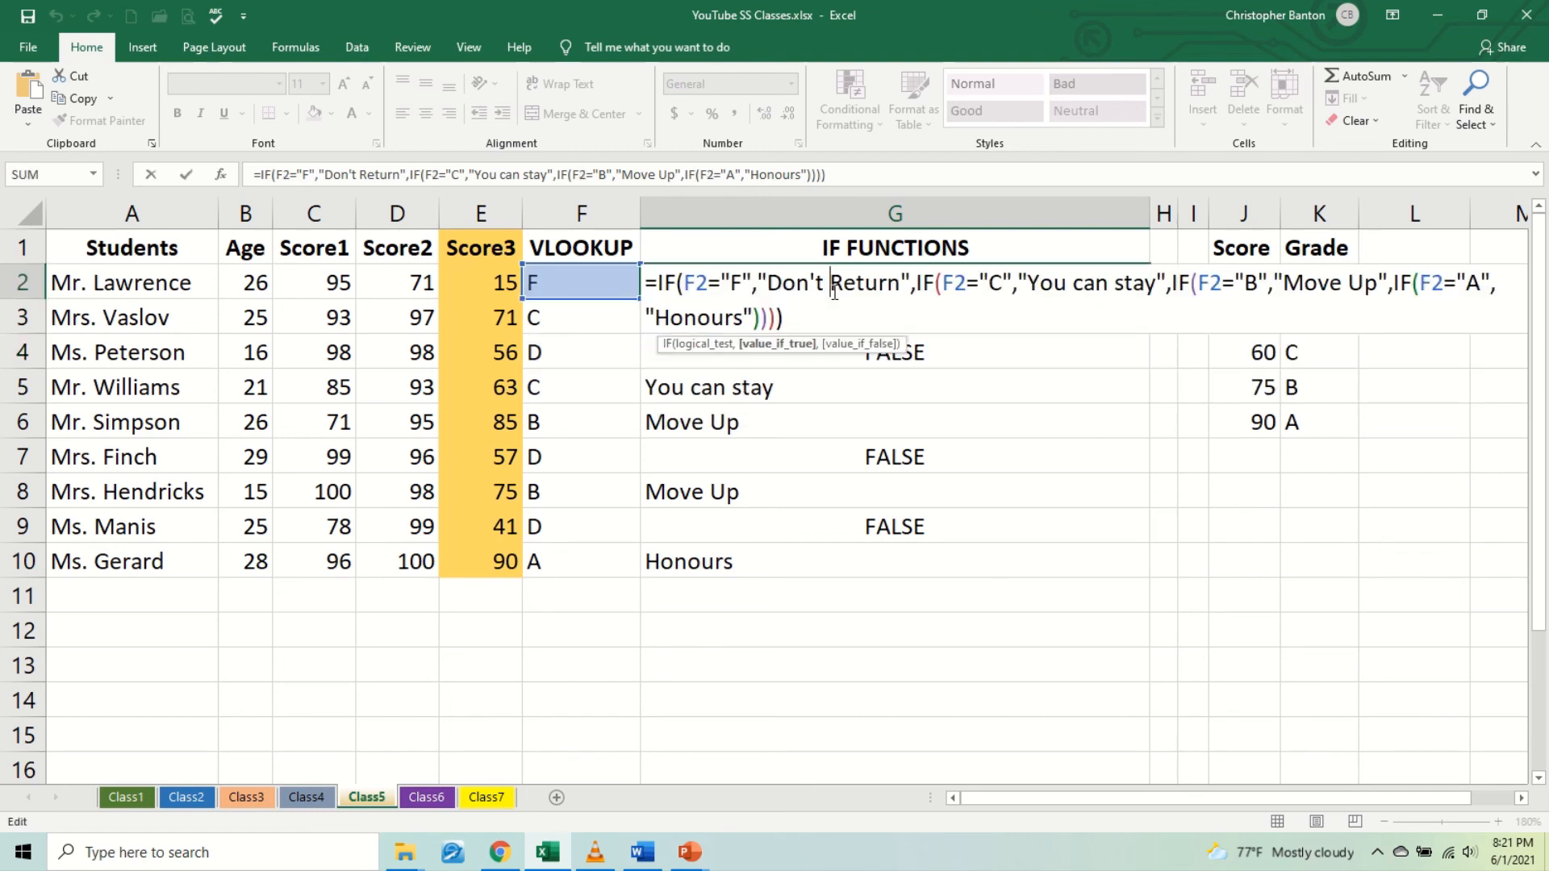
pyautogui.click(932, 352)
pyautogui.press('Escape')
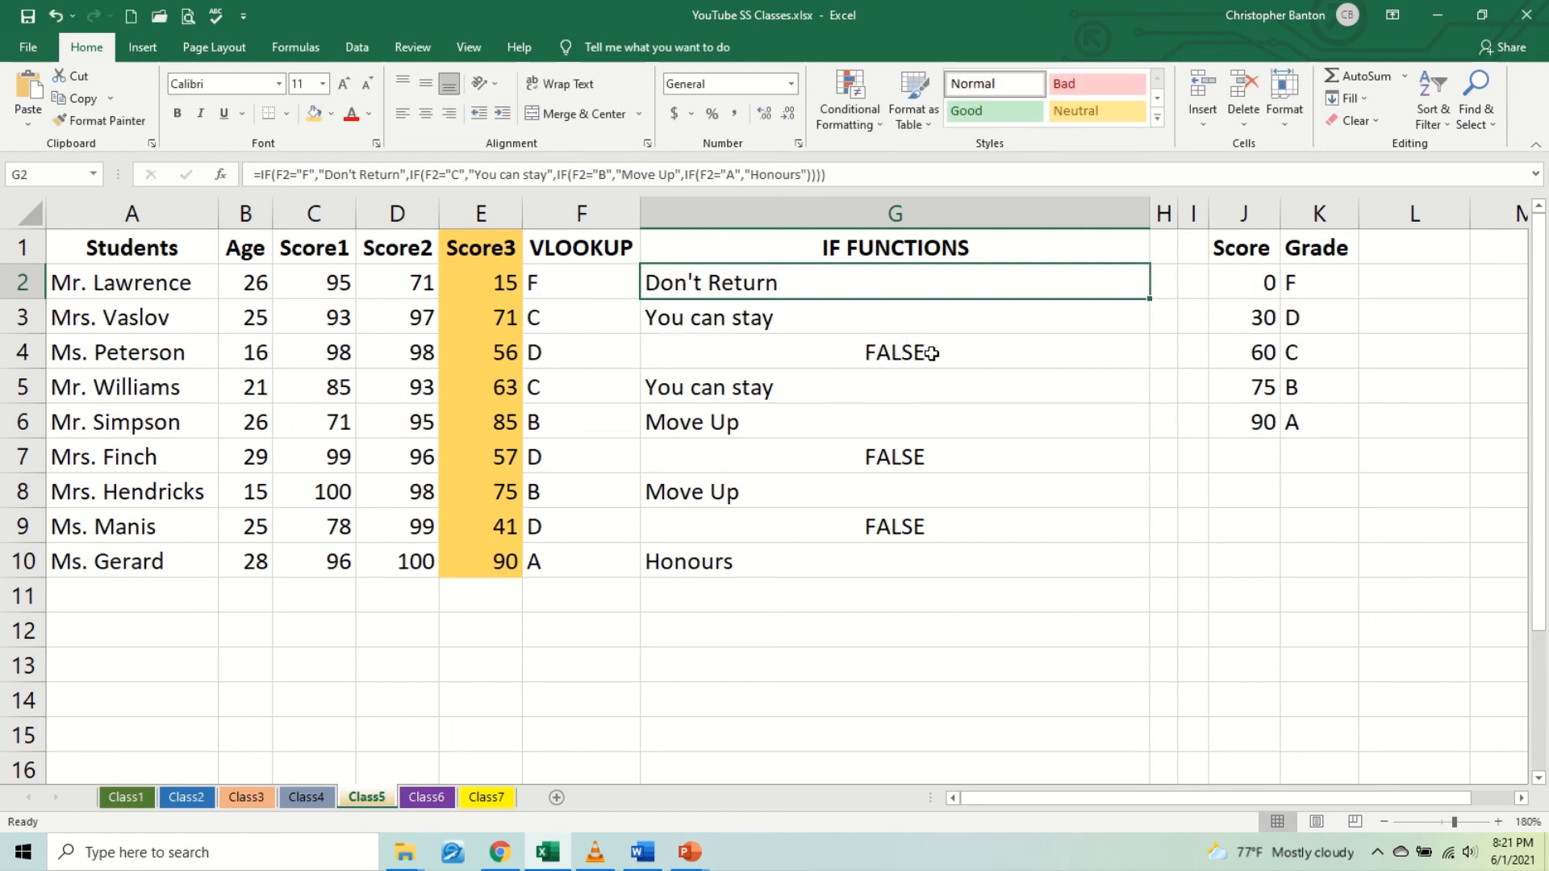
pyautogui.click(896, 394)
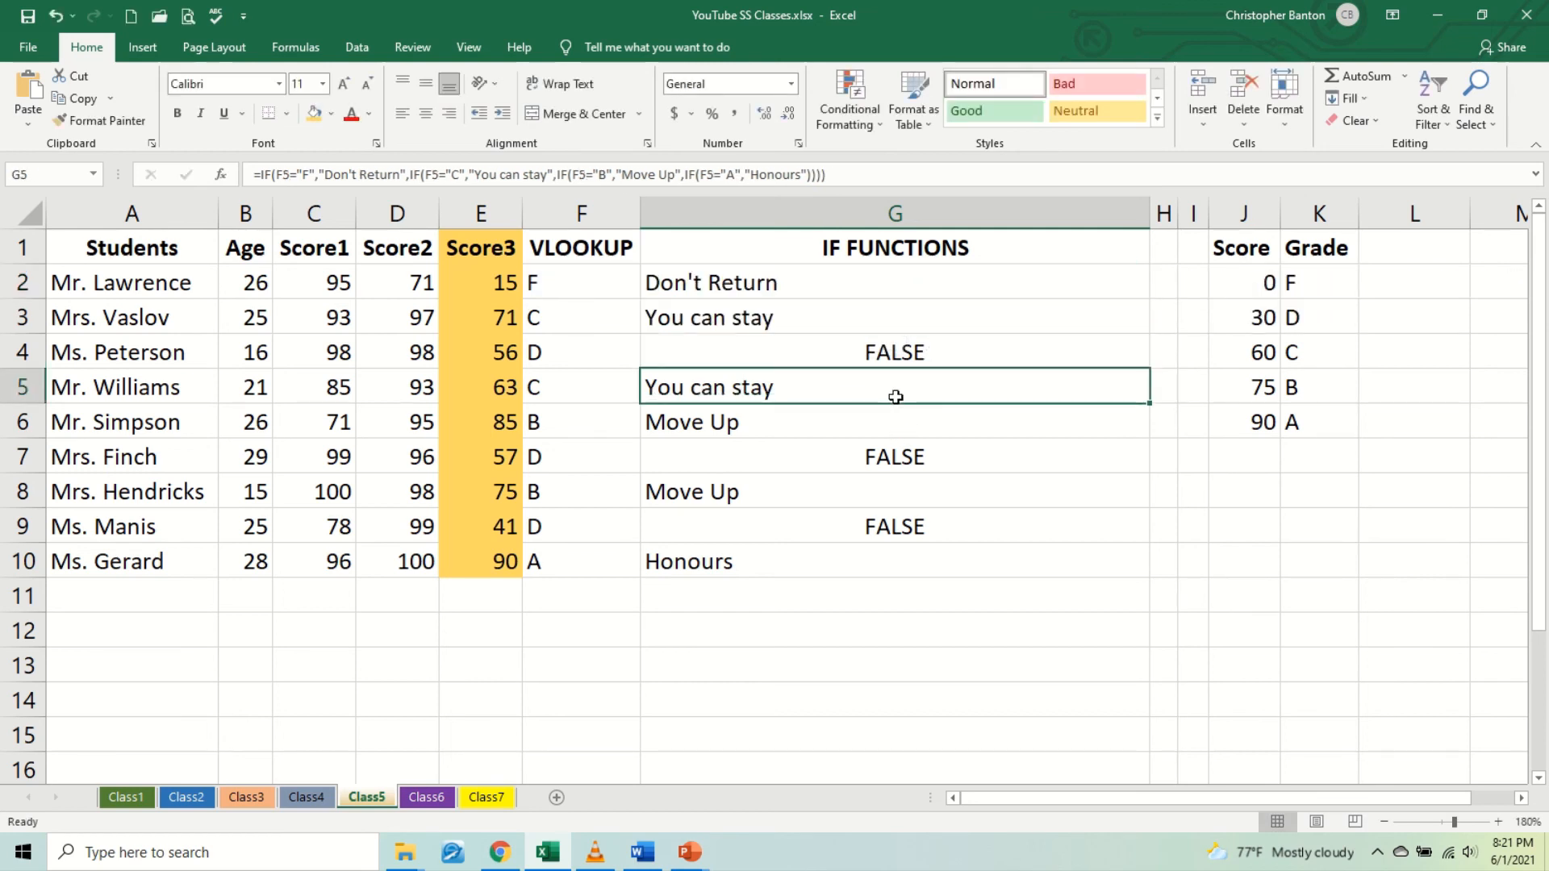
pyautogui.doubleClick(898, 390)
pyautogui.press('Return')
pyautogui.doubleClick(921, 421)
pyautogui.press('Return')
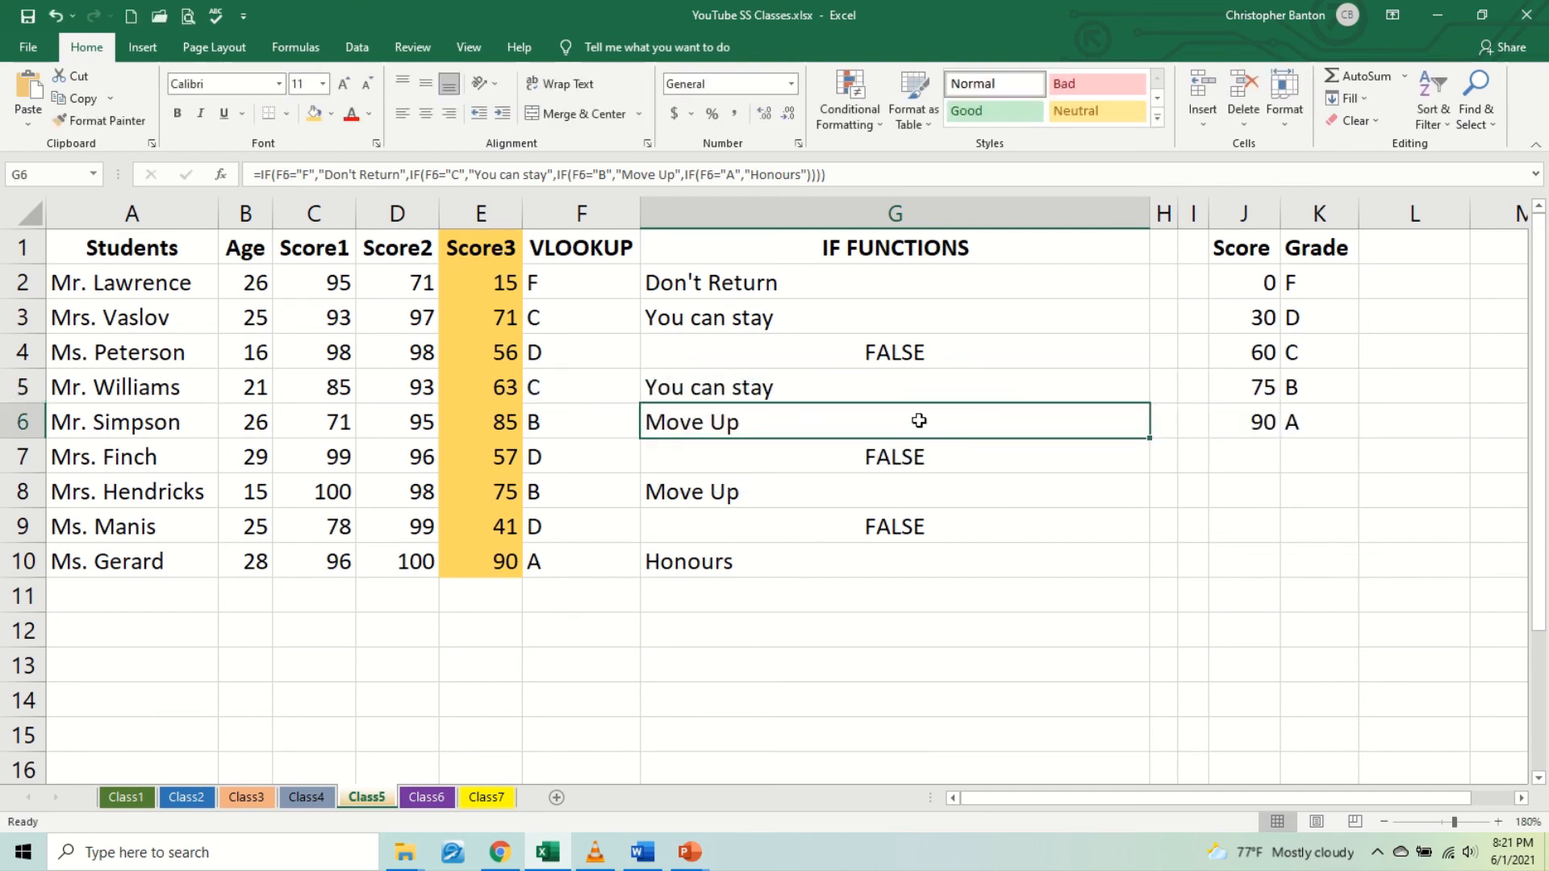
pyautogui.doubleClick(915, 458)
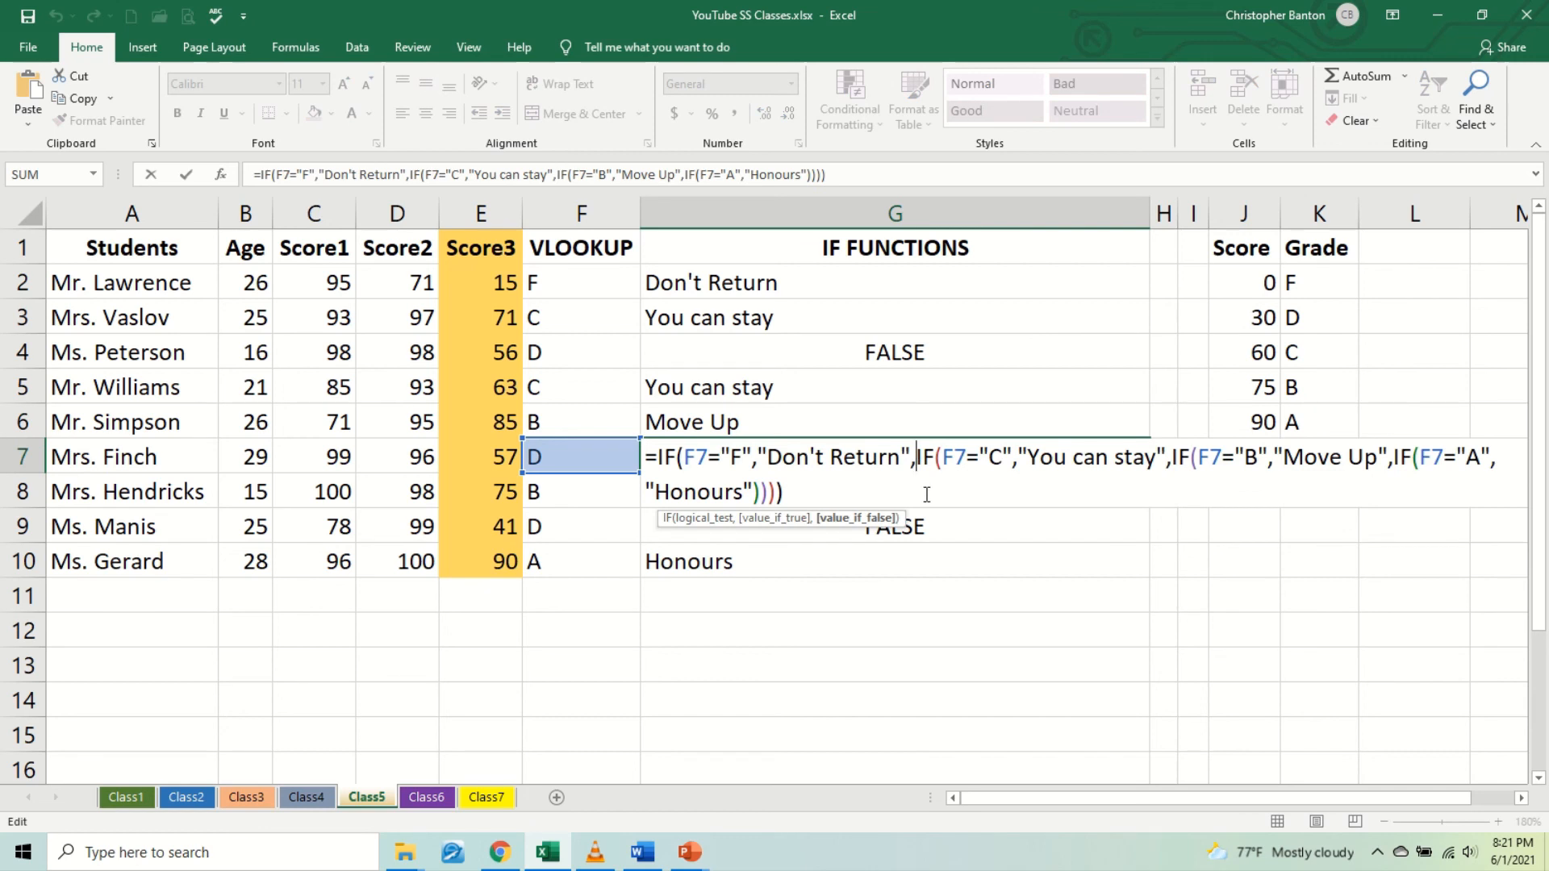
pyautogui.hotkey('ctrl', 'Return')
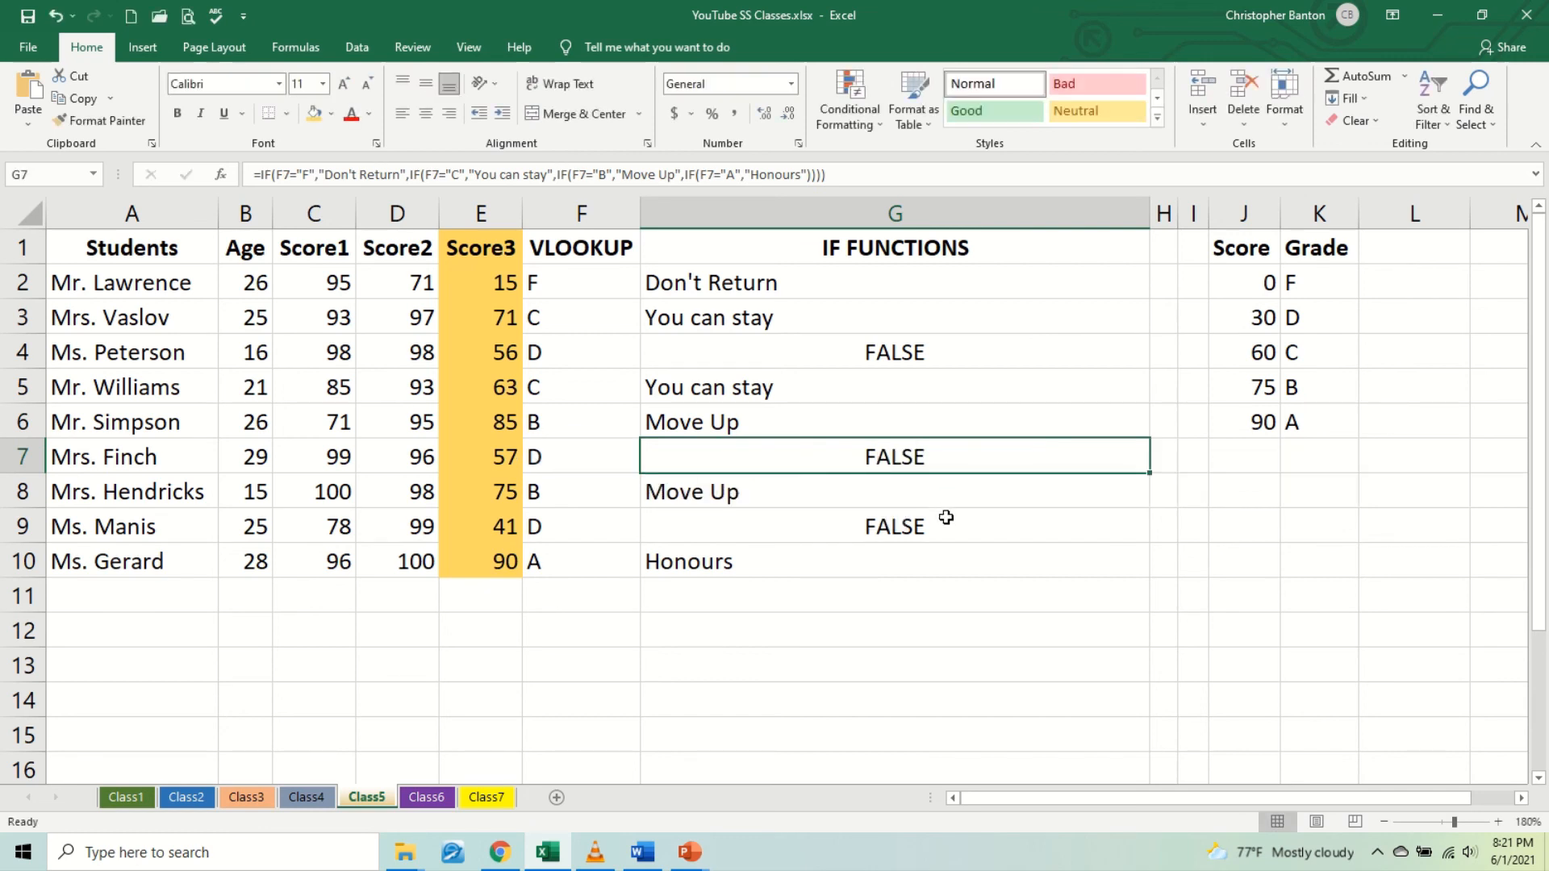
pyautogui.click(943, 526)
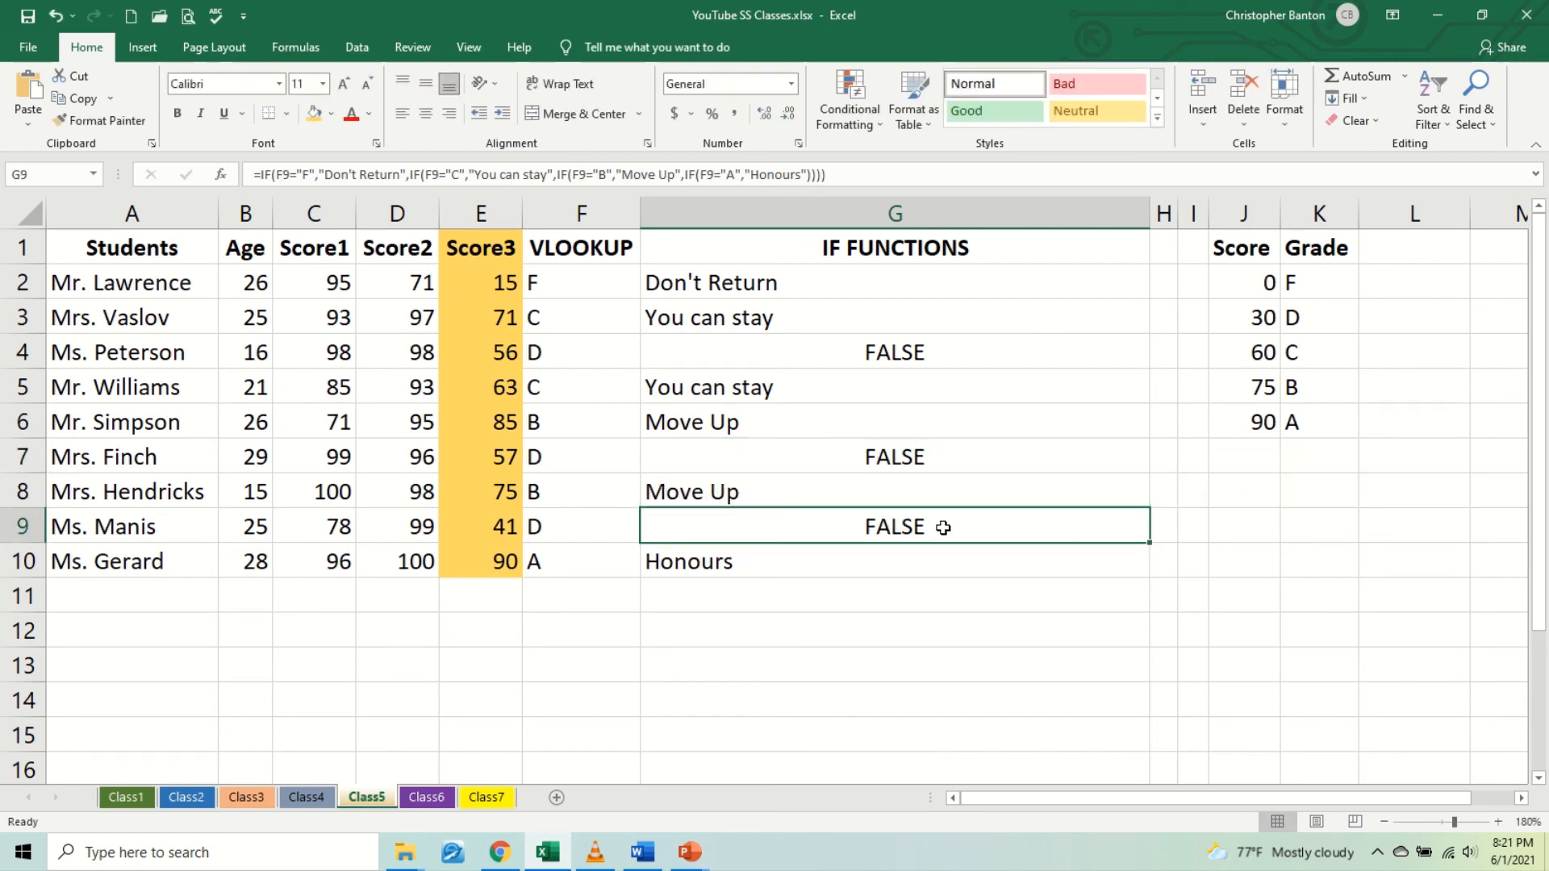
# Step: Undo the last fill of the G2 formula down column G
pyautogui.press('Up')
pyautogui.press('Up')
pyautogui.press('Up')
pyautogui.press('Up')
pyautogui.press('Up')
pyautogui.press('Up')
pyautogui.press('Up')
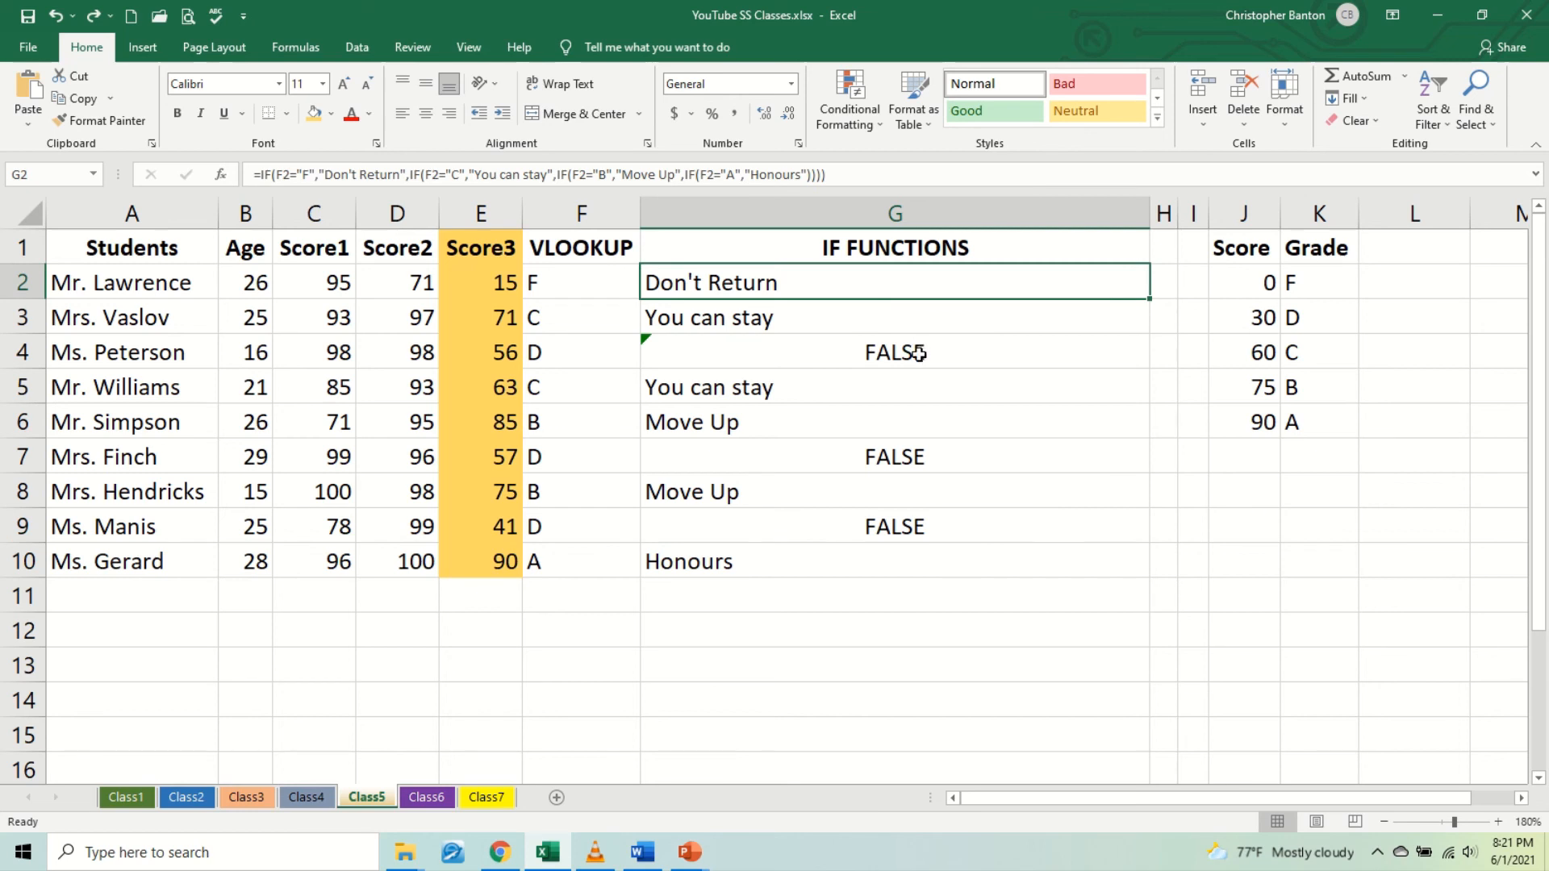
# Step: Fill the G4 formula down through G10 and check the copied cell references in G7
pyautogui.click(919, 354)
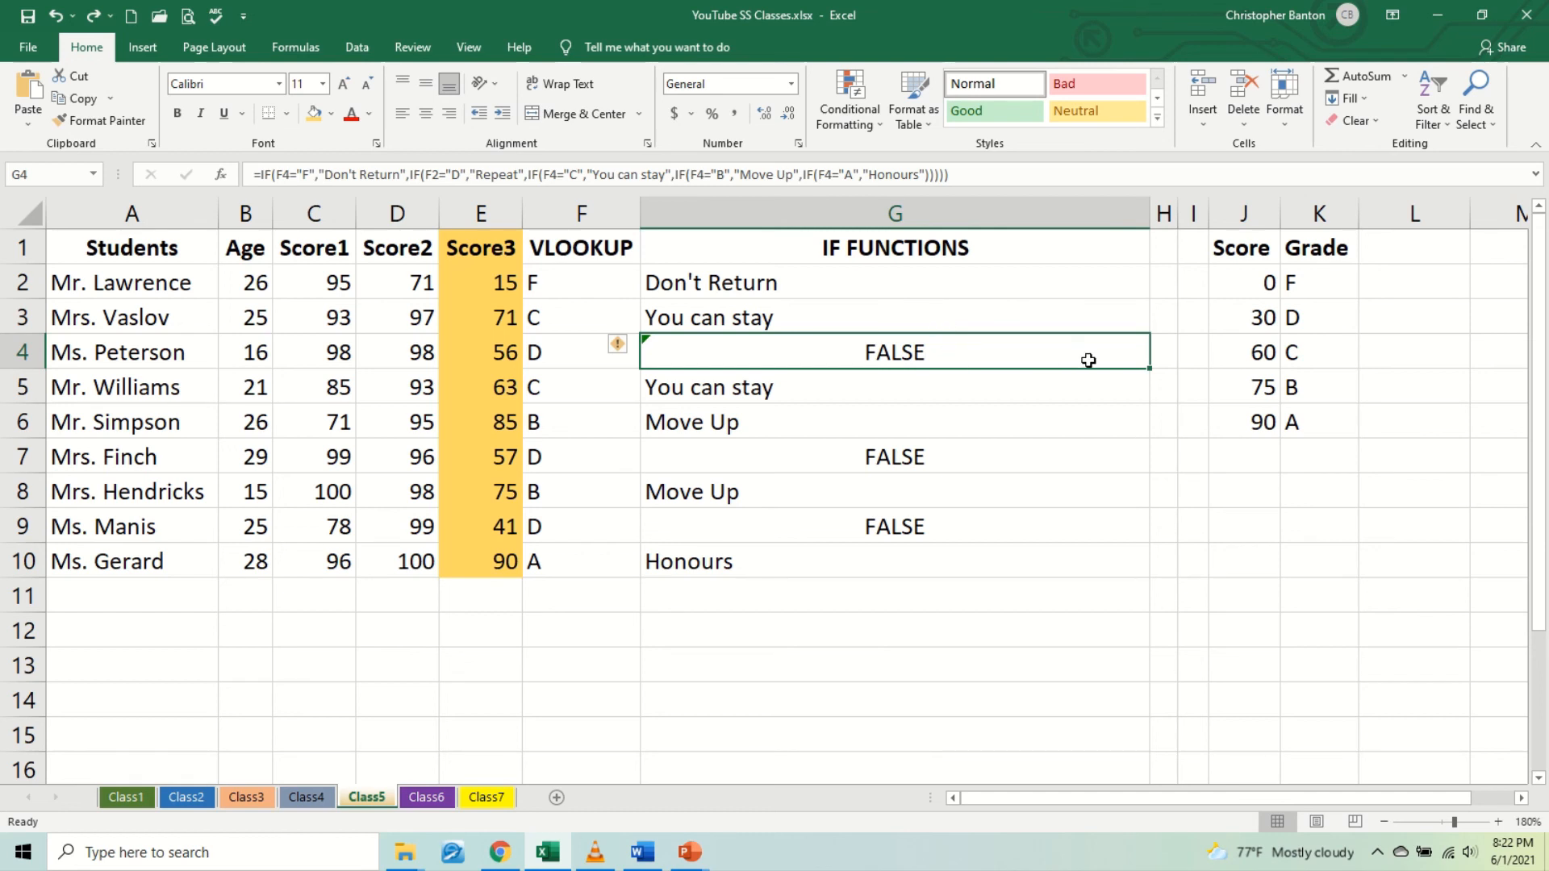
pyautogui.moveTo(1150, 368); pyautogui.dragTo(1093, 577)
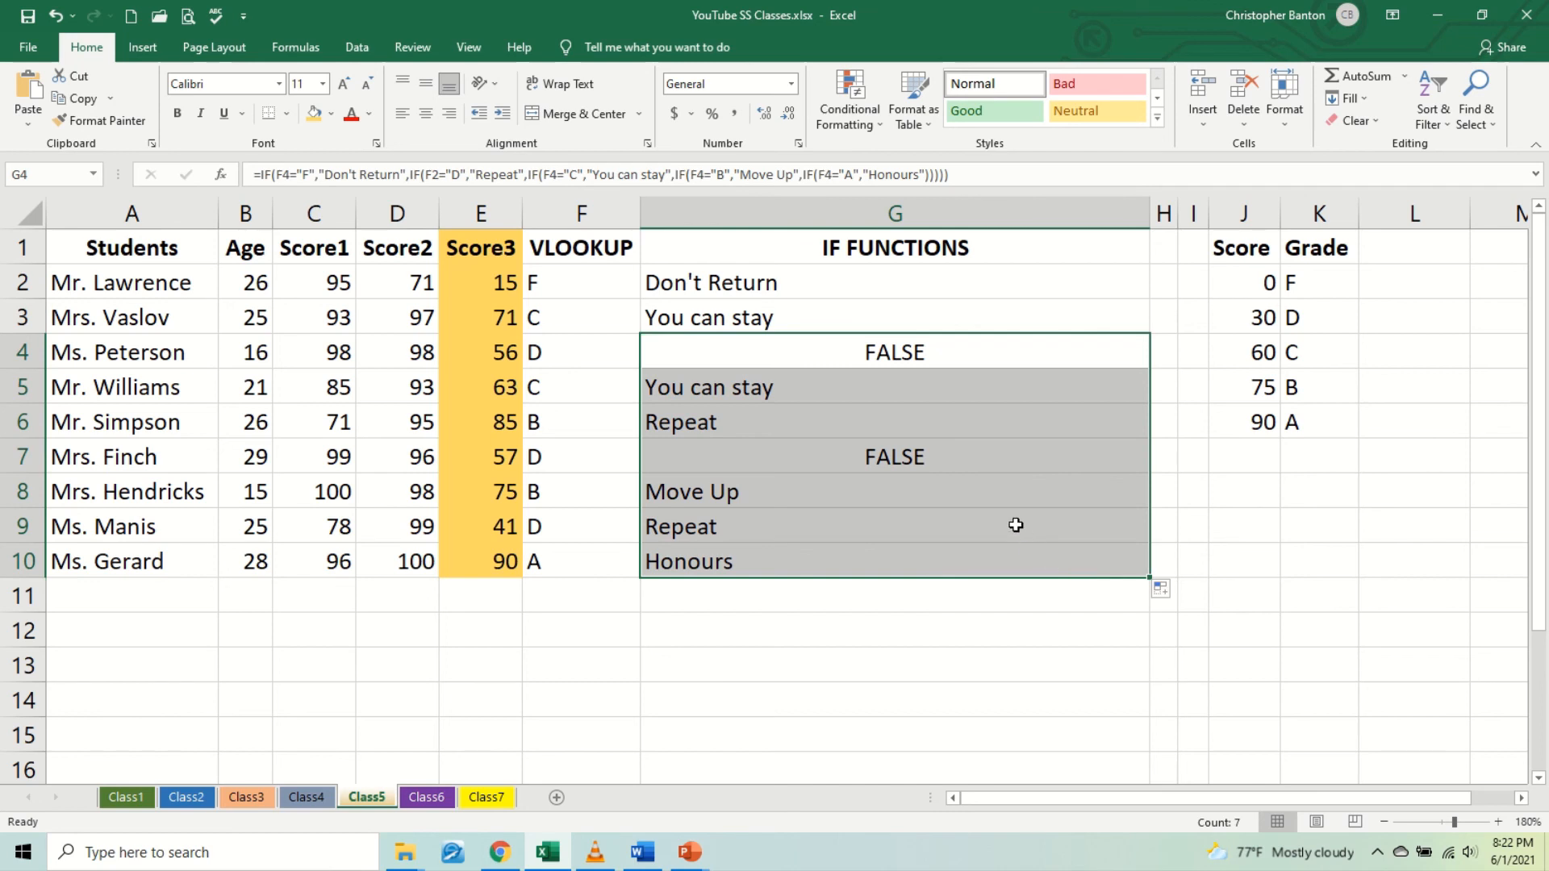
pyautogui.click(910, 445)
pyautogui.doubleClick(907, 451)
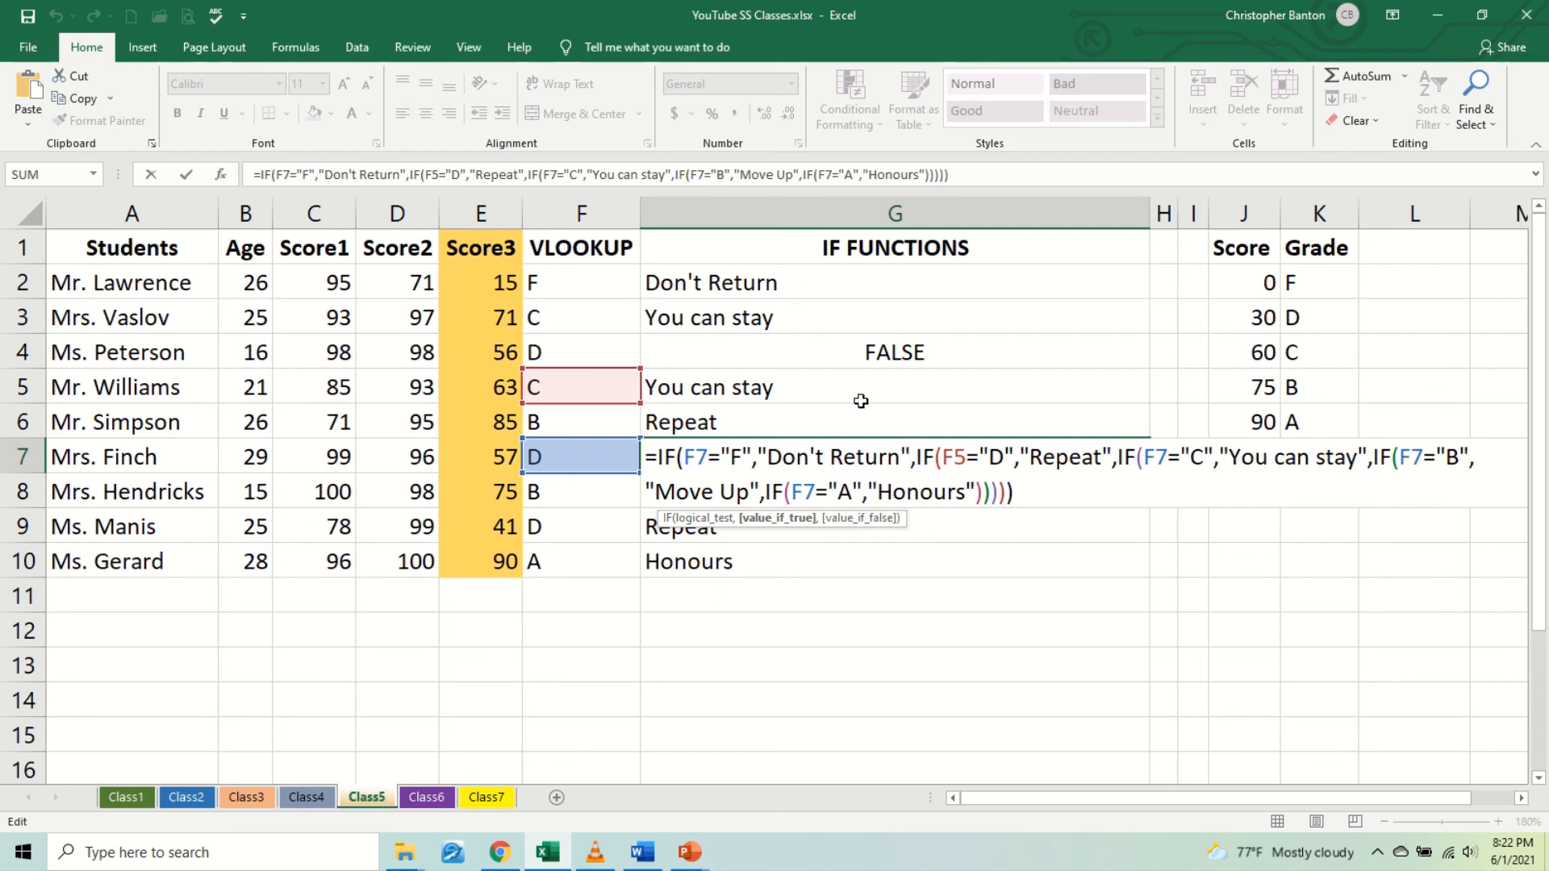
pyautogui.press('Return')
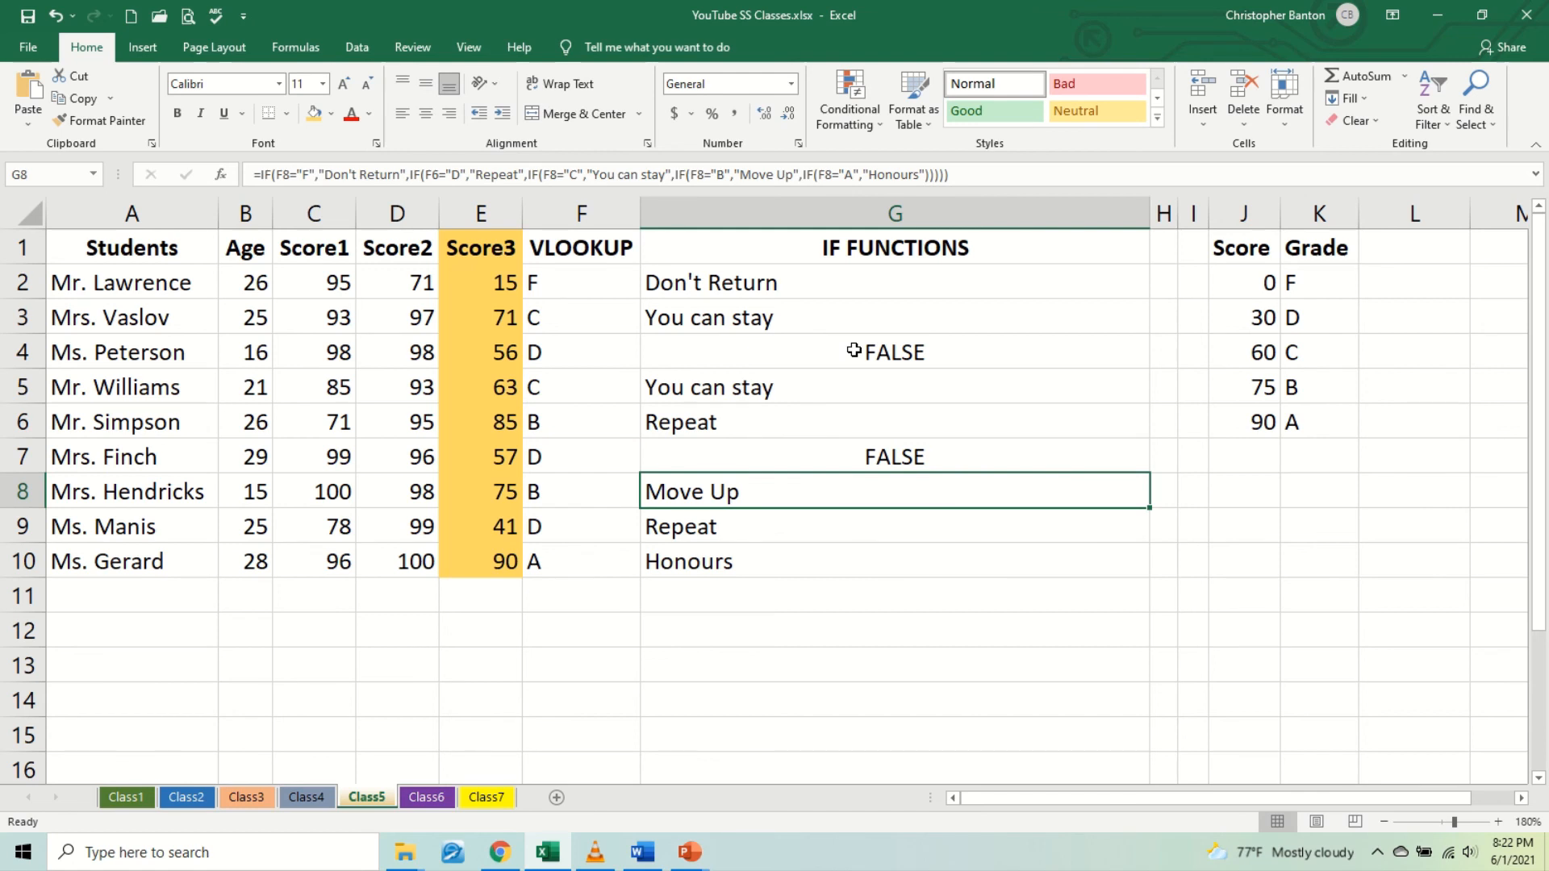
# Step: Insert a nested IF into the G2 formula after "Don't Return" that tests f2="d" and returns "repeat"
pyautogui.click(799, 290)
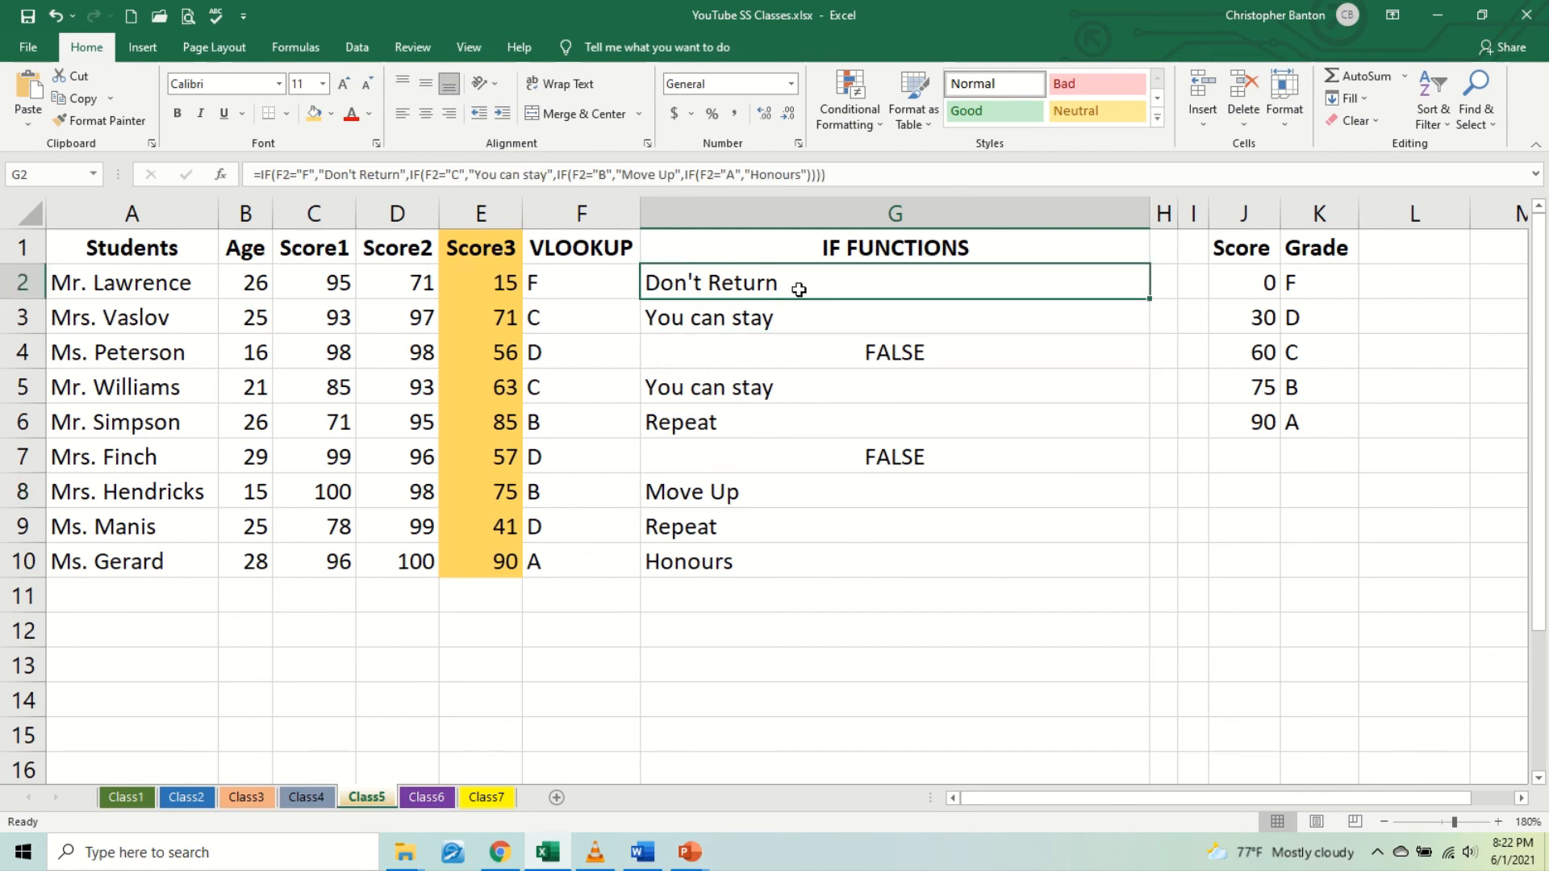
pyautogui.doubleClick(799, 289)
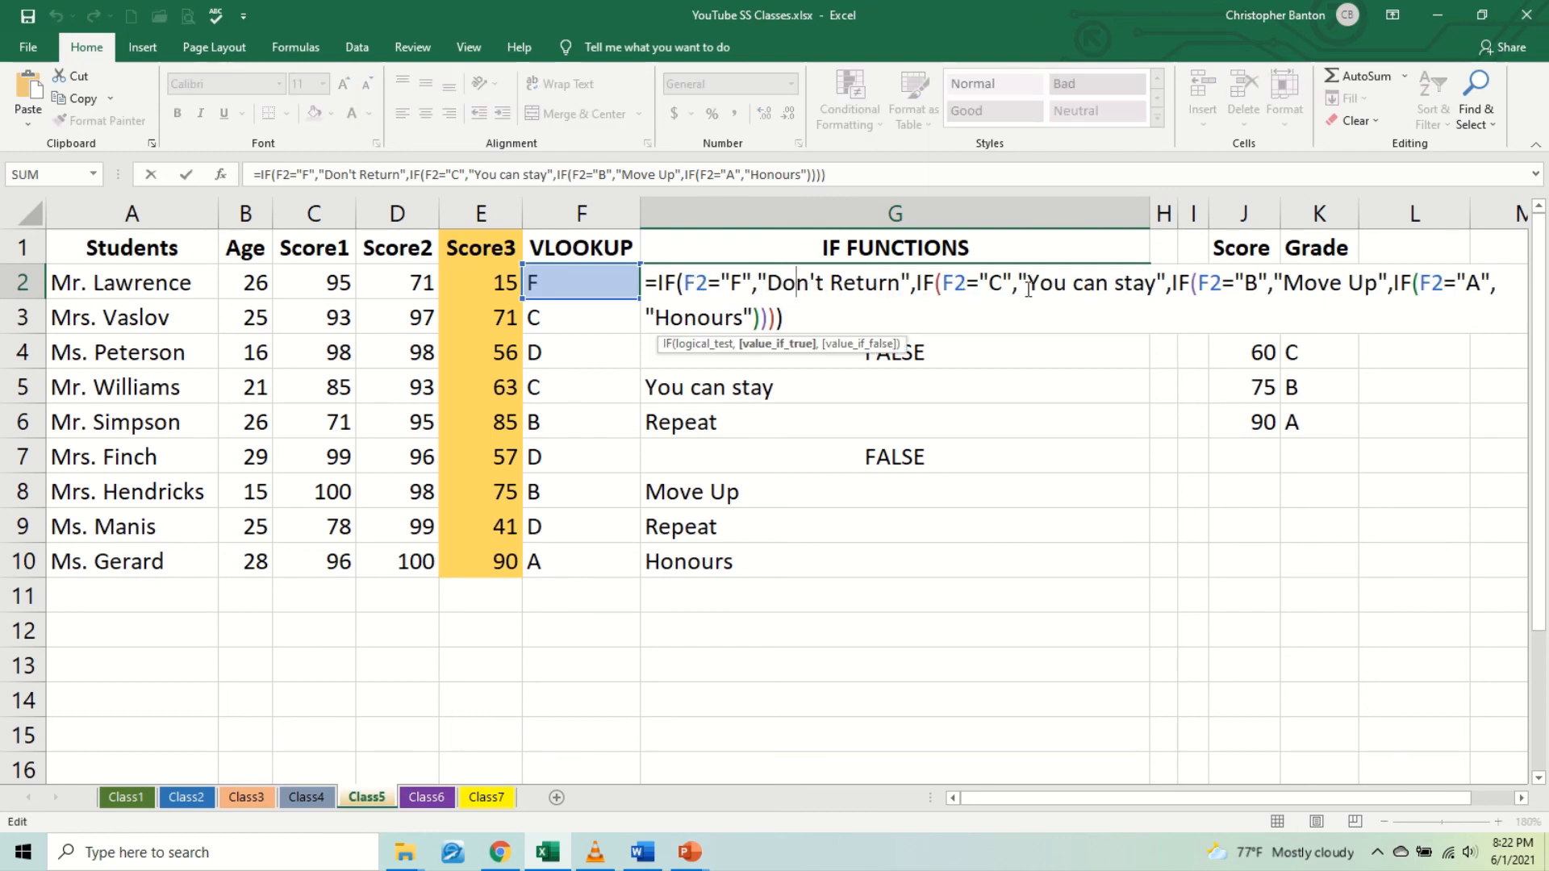
pyautogui.click(919, 287)
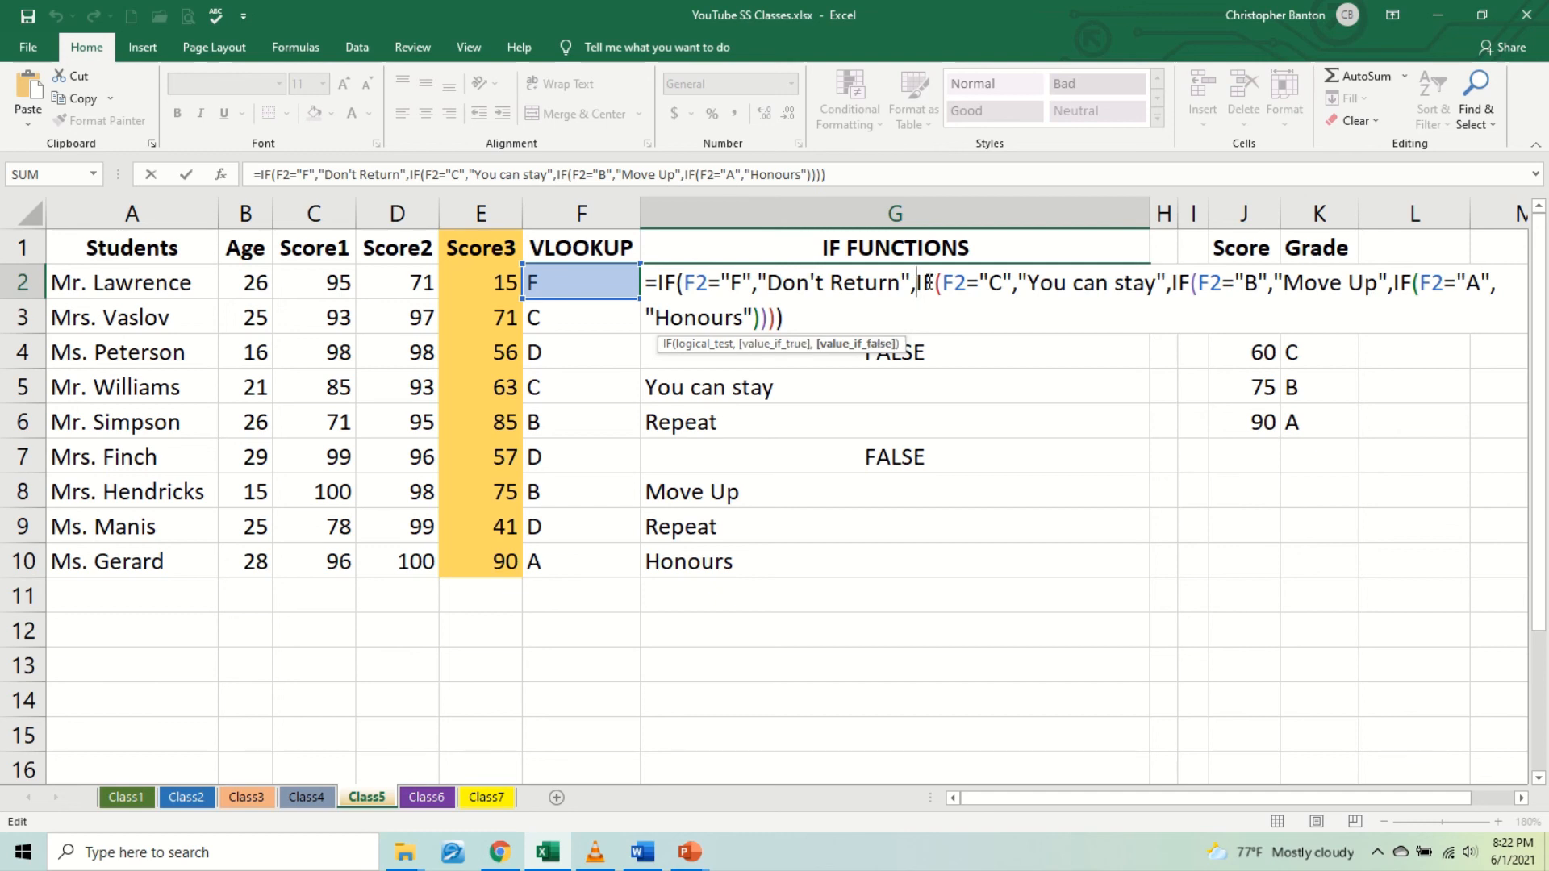
pyautogui.write('if')
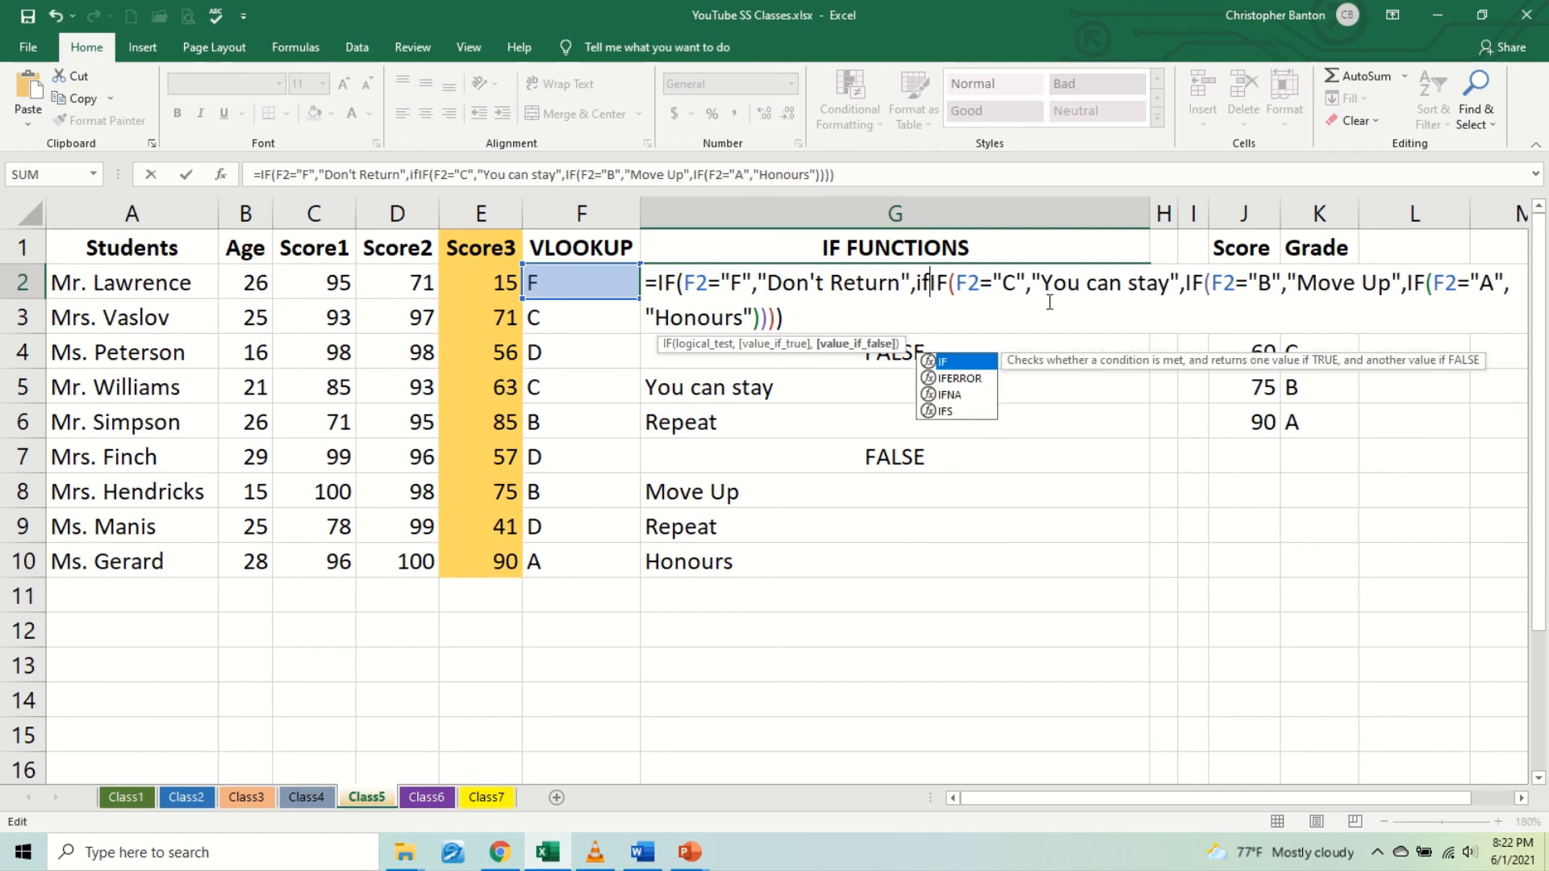
pyautogui.write('(f2')
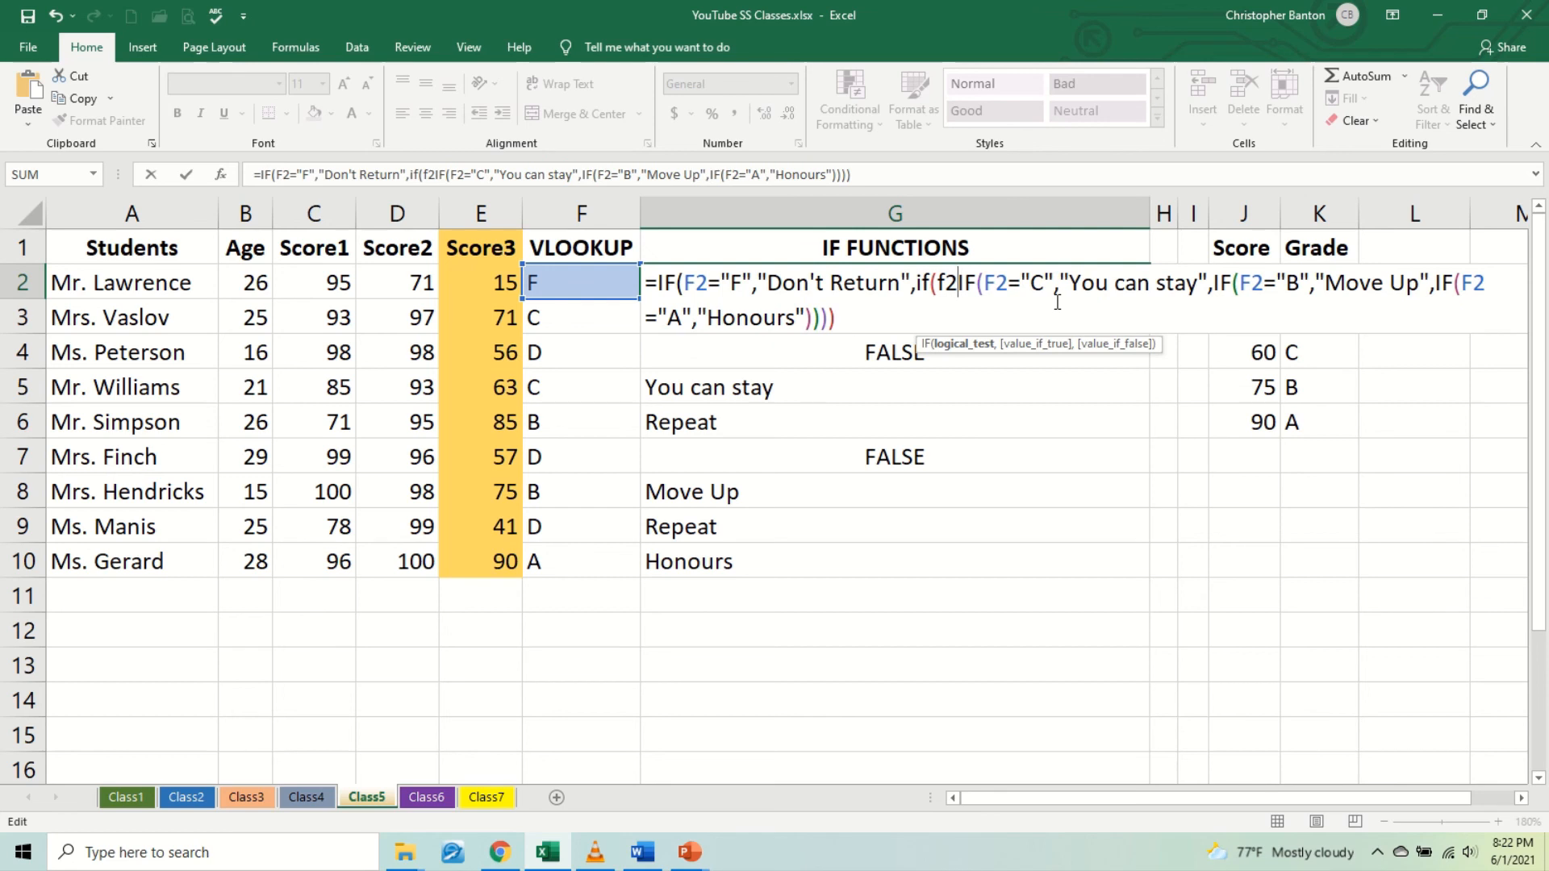
pyautogui.write('=')
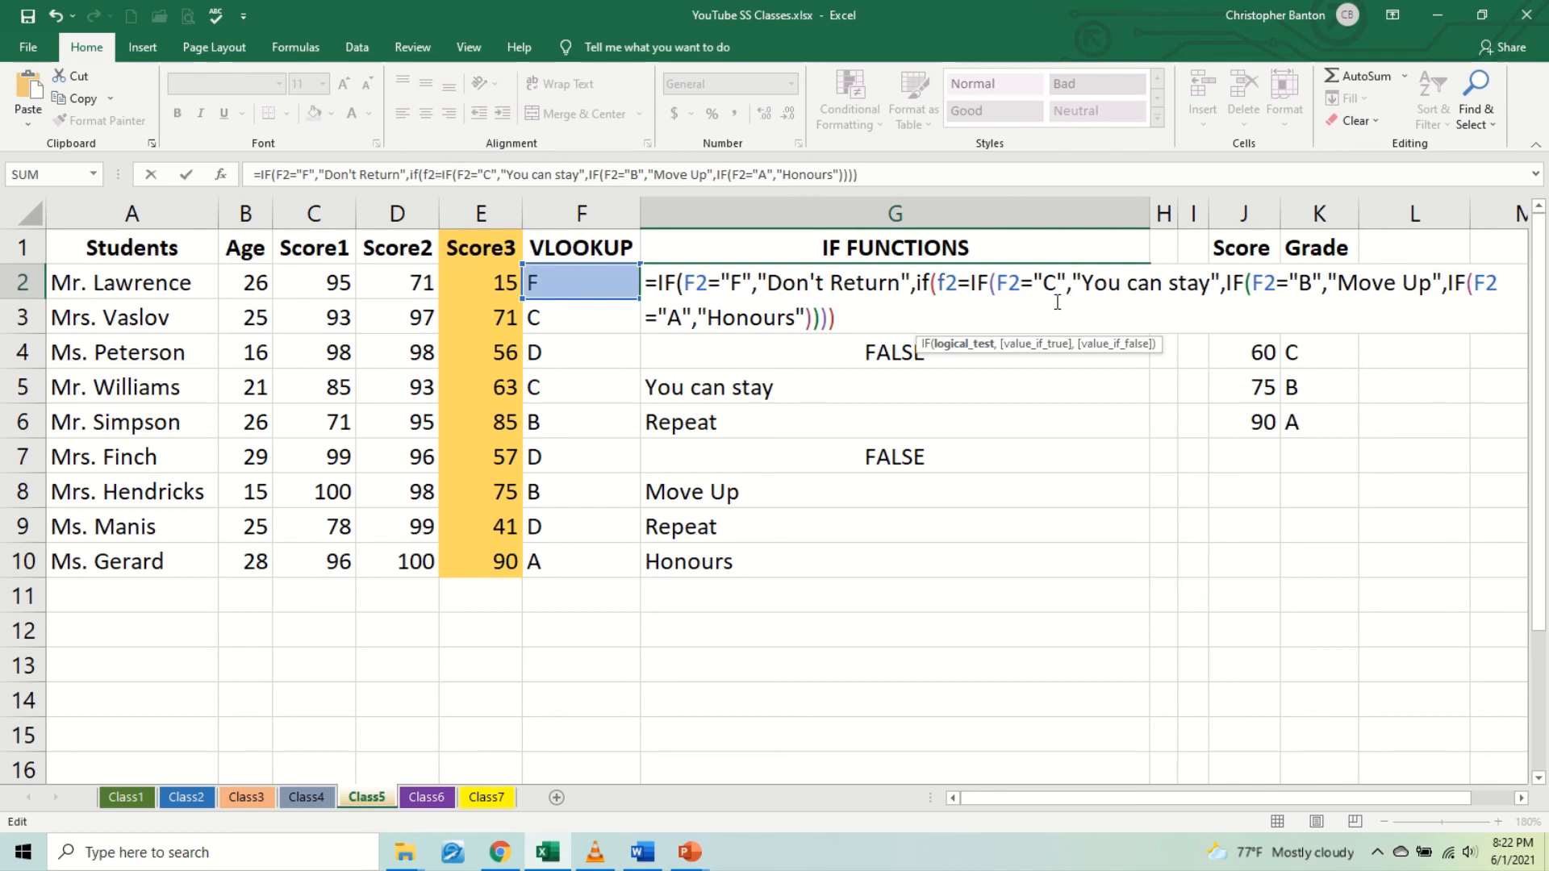
pyautogui.write('"d",')
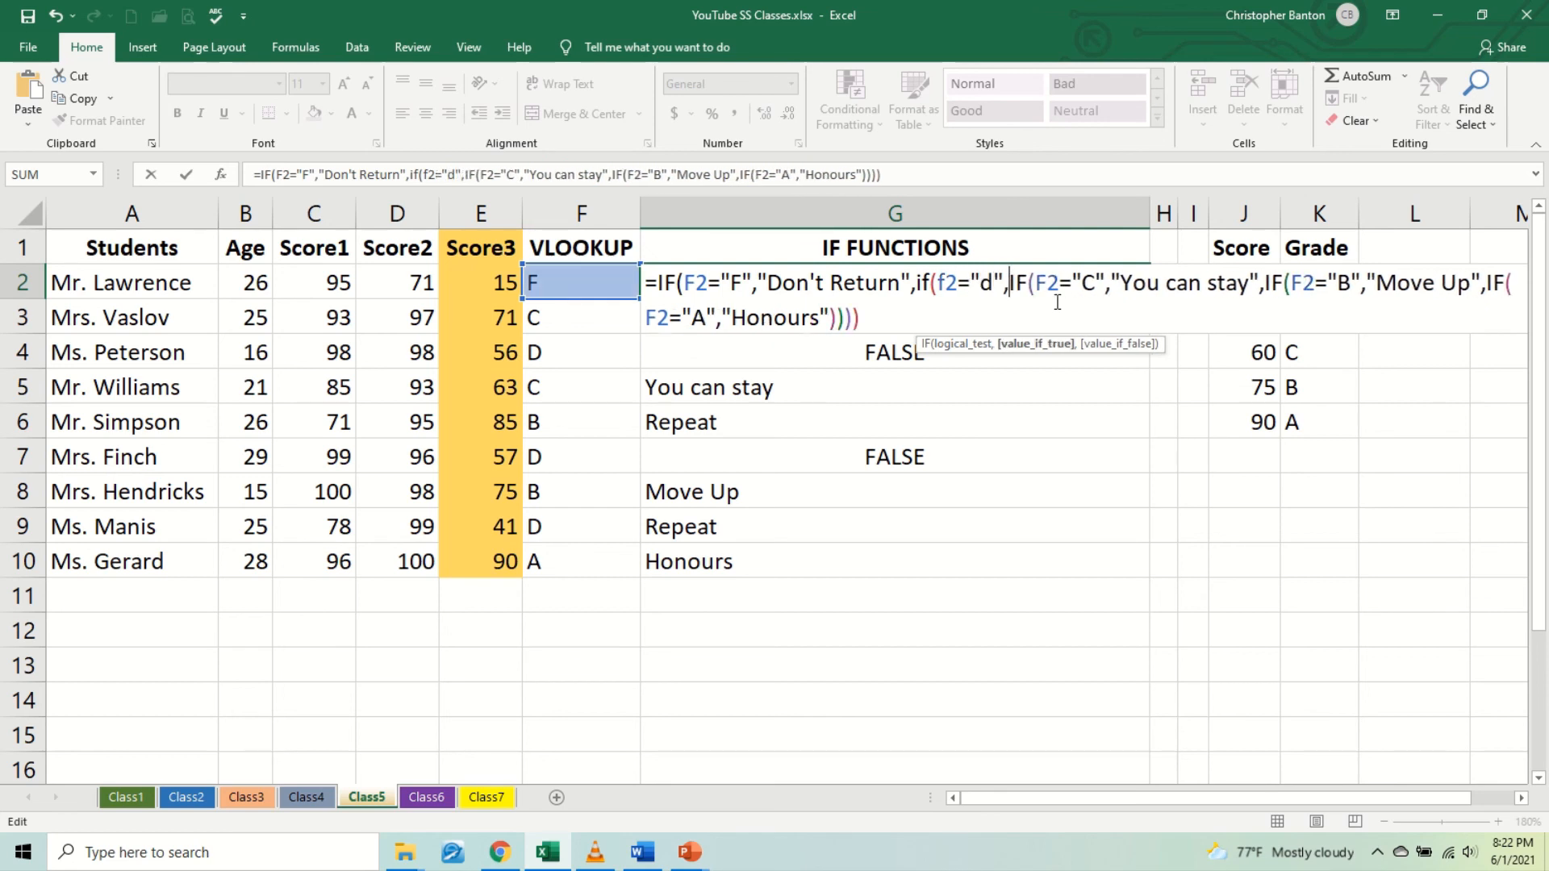
pyautogui.write('IF')
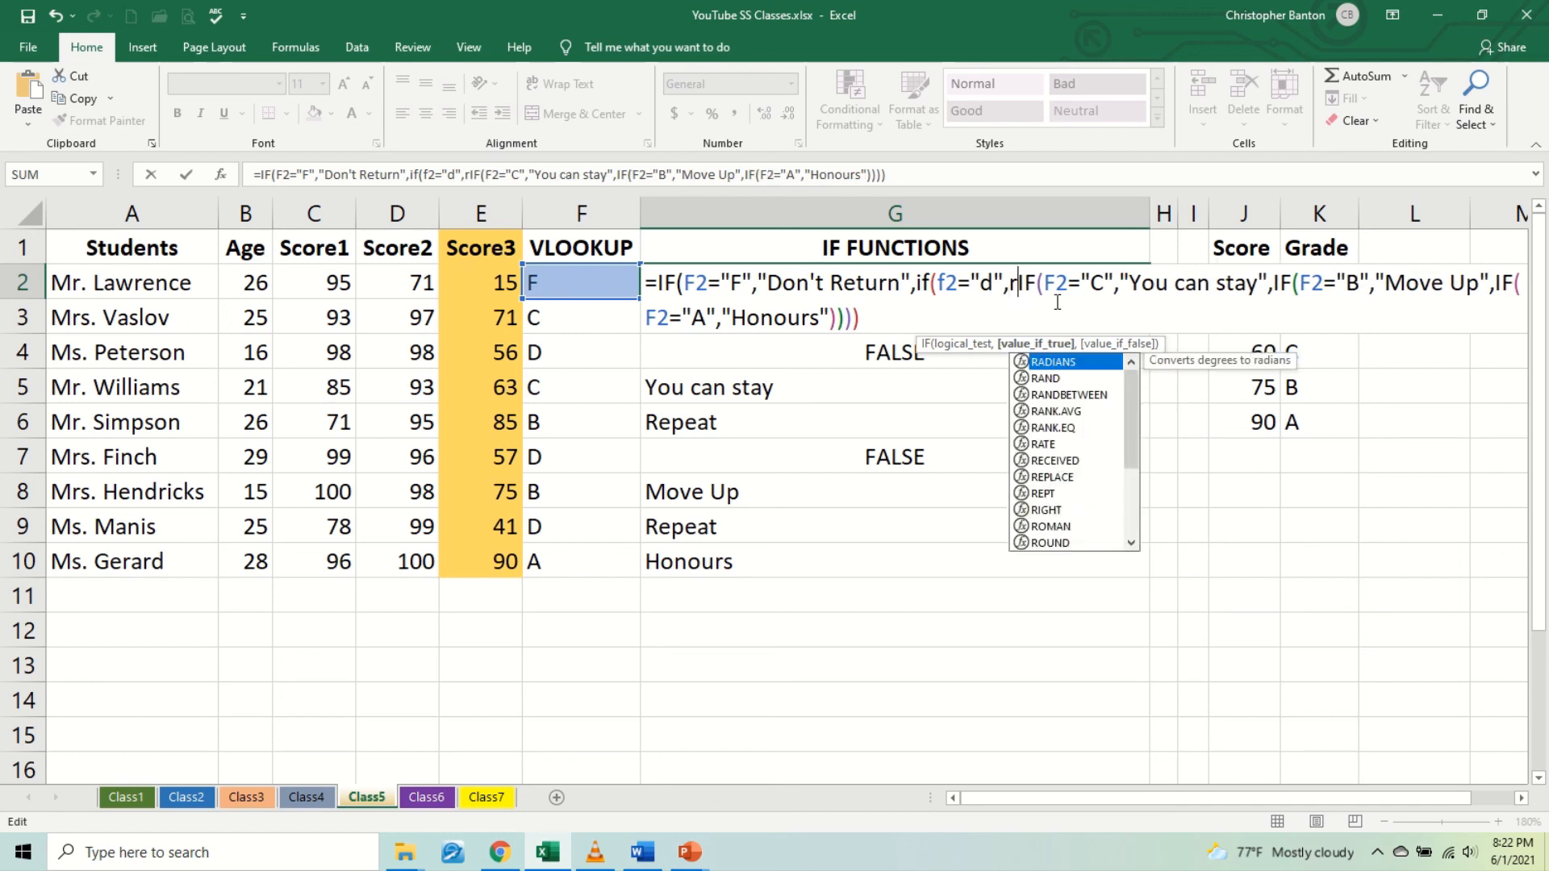
pyautogui.press('BackSpace')
pyautogui.press('BackSpace')
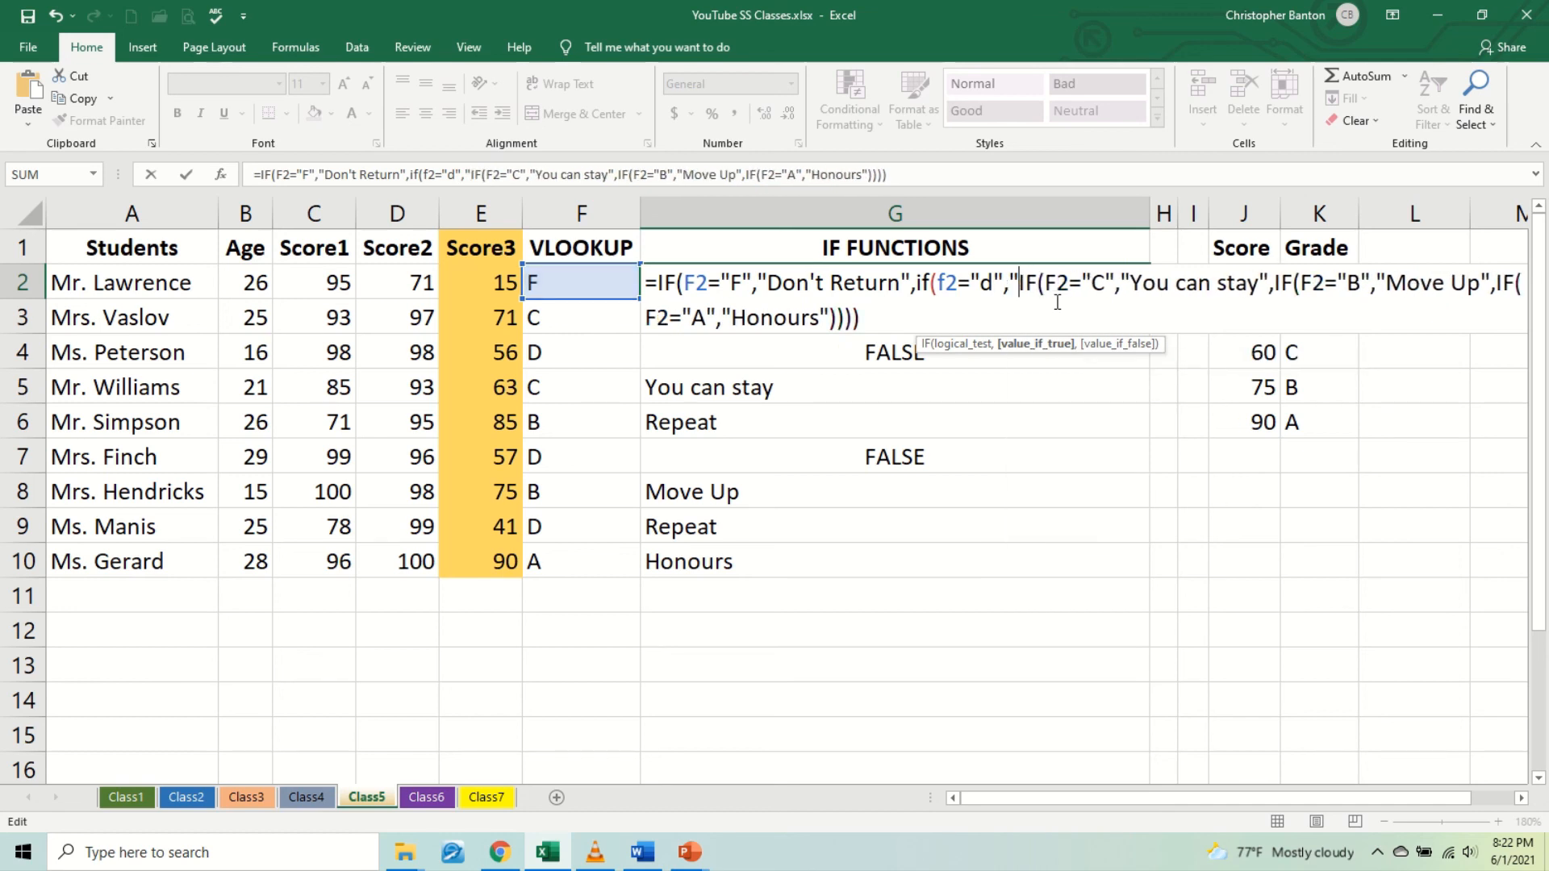
pyautogui.write('"repeat"')
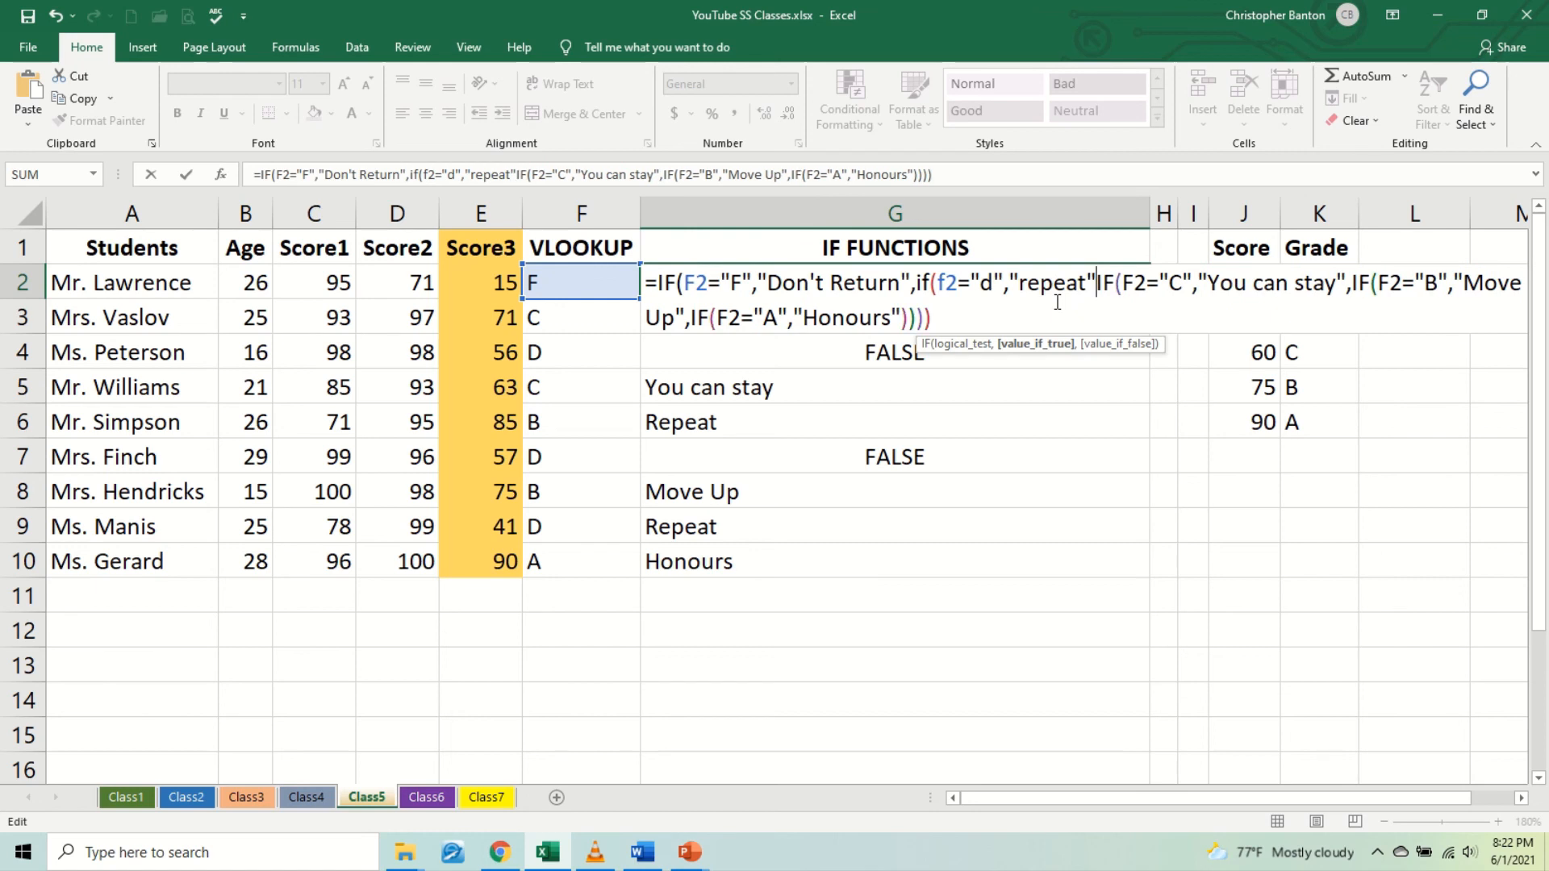
pyautogui.write(',')
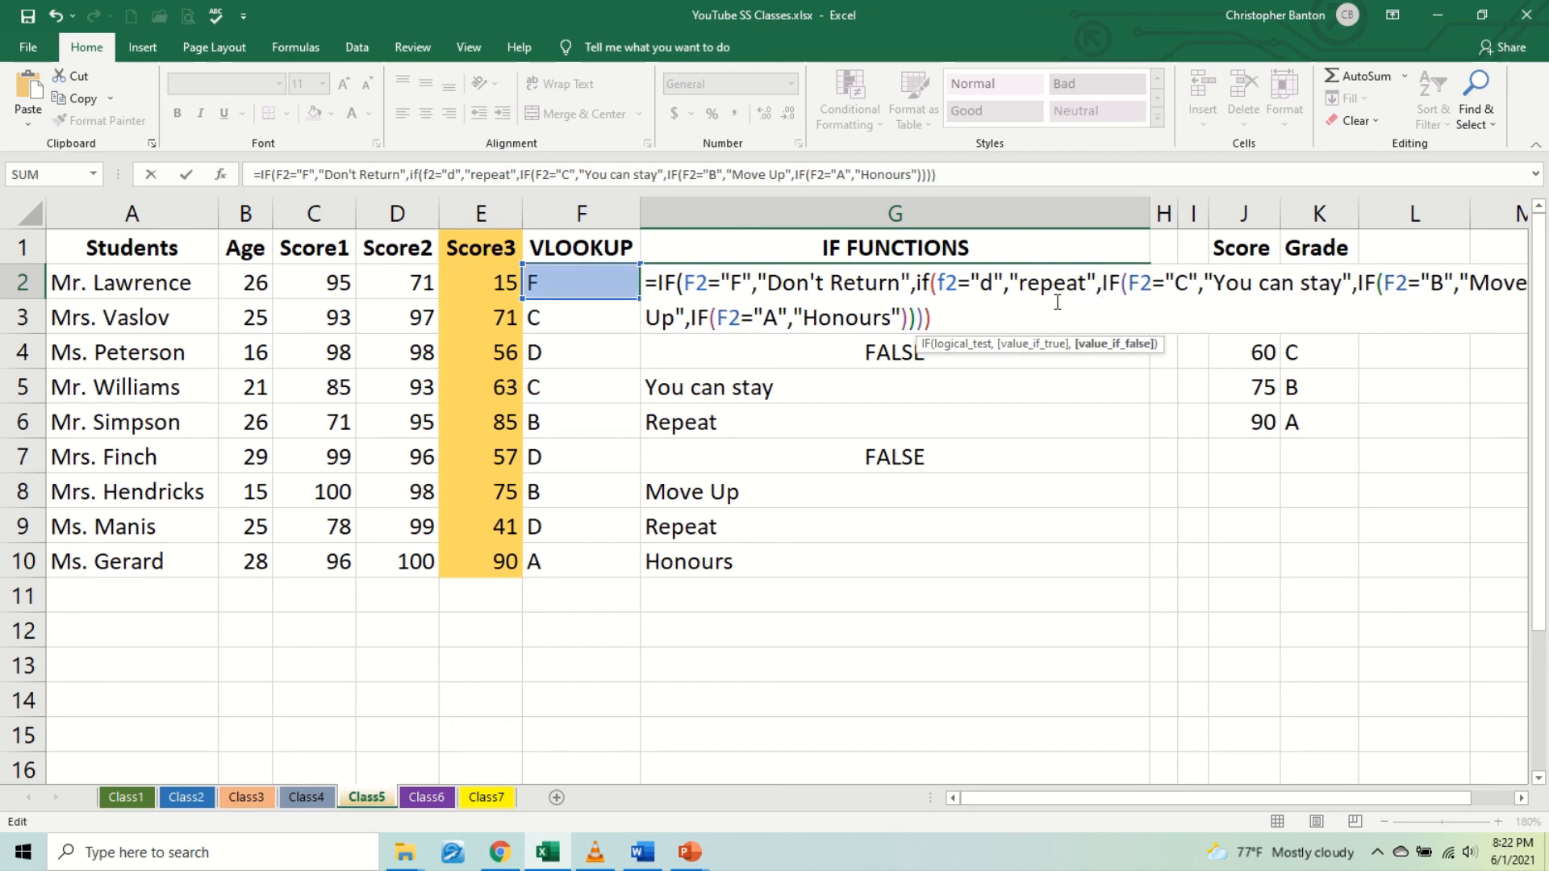
pyautogui.click(950, 326)
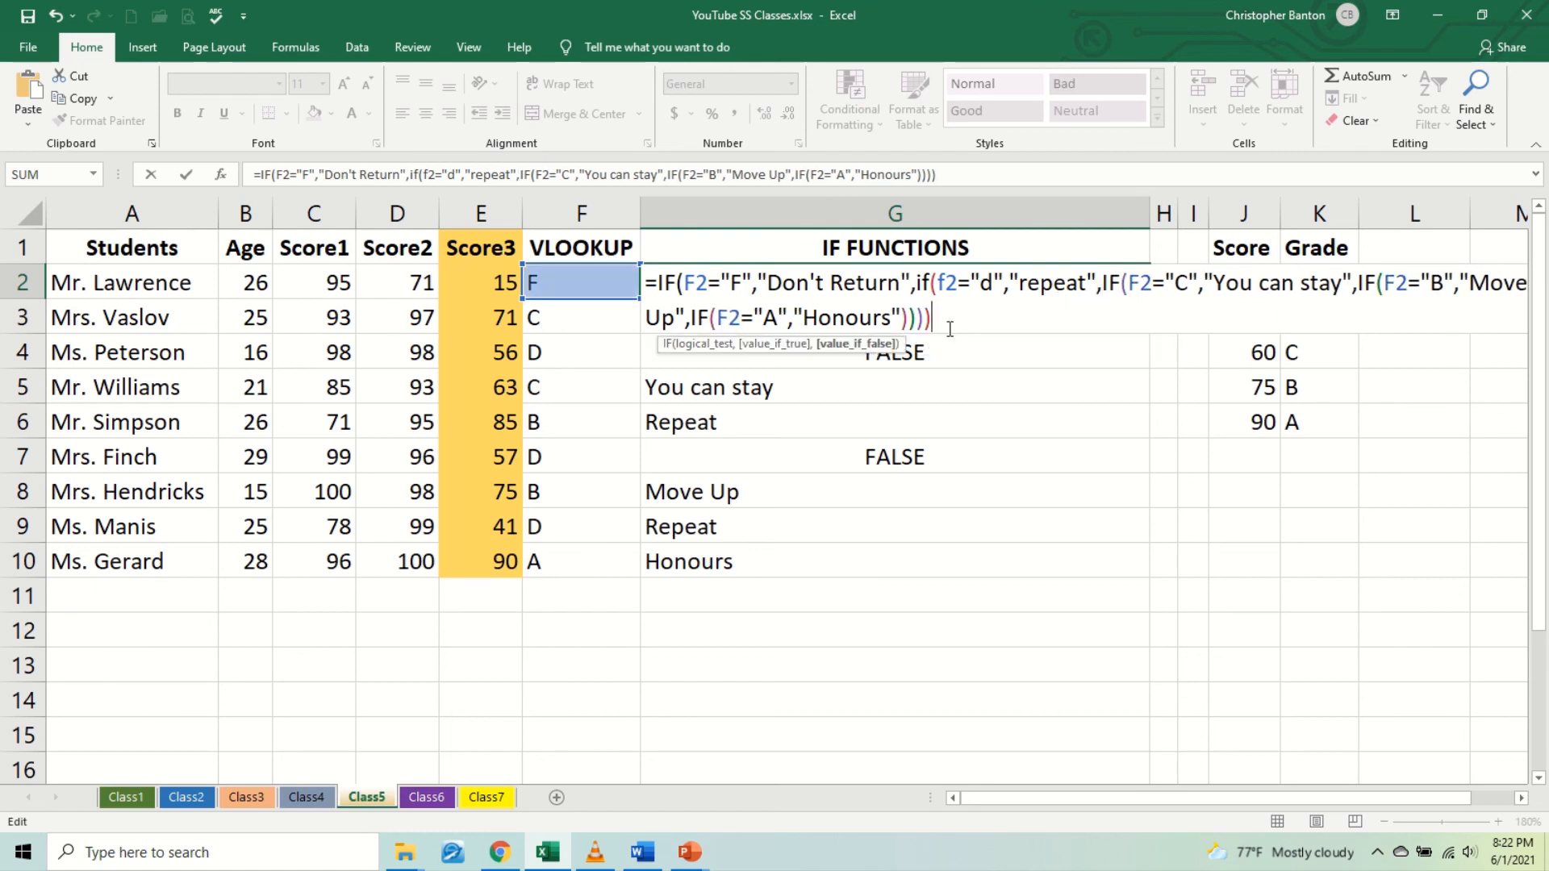
pyautogui.press('Return')
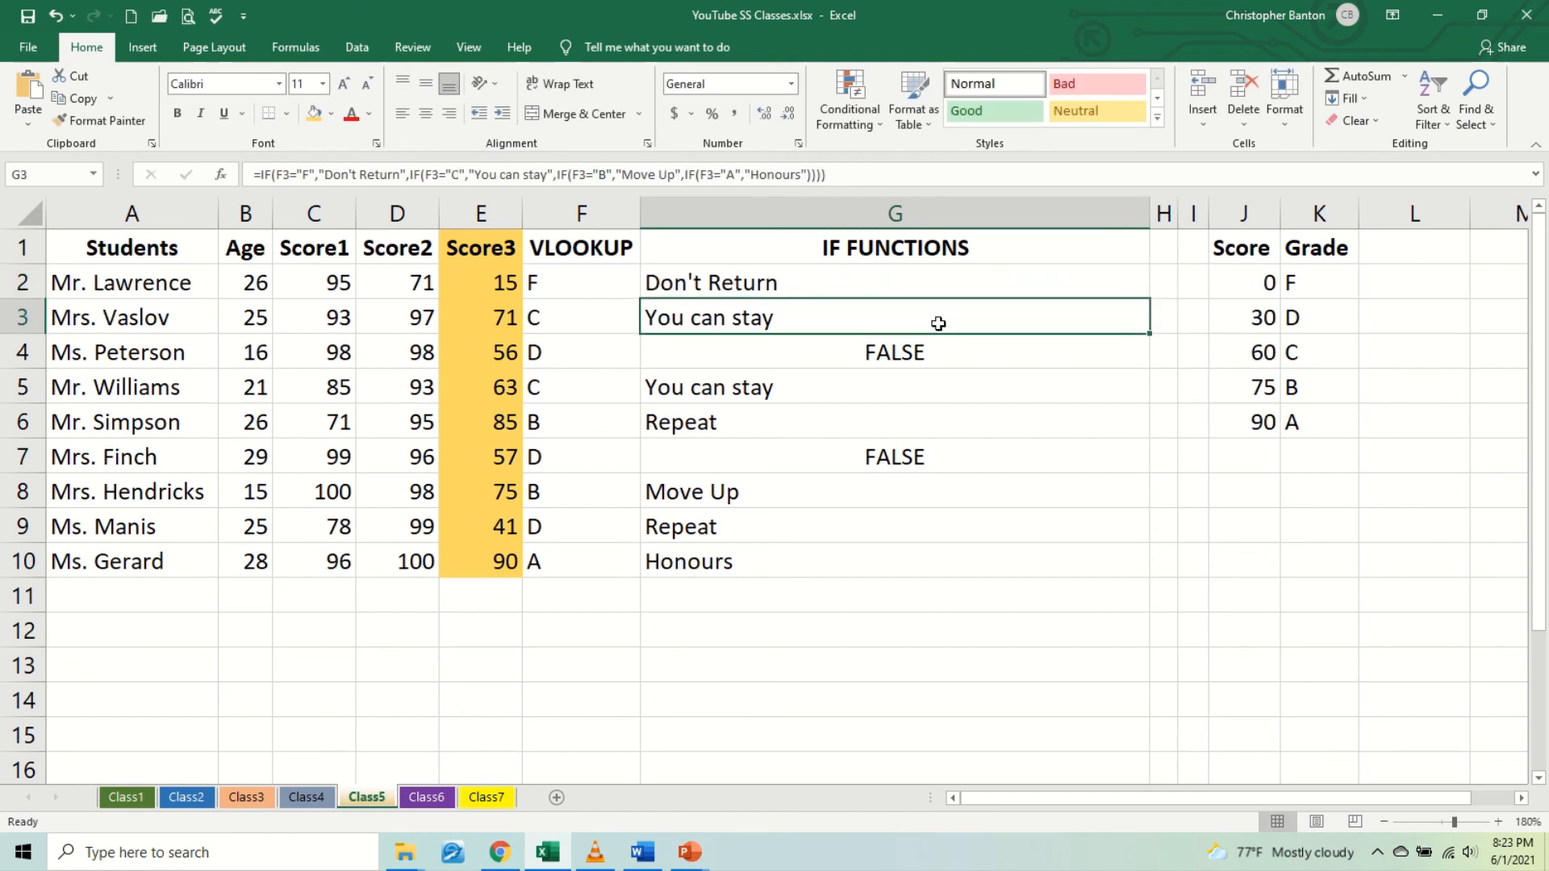
# Step: Fill the revised G2 formula down through G10
pyautogui.click(915, 289)
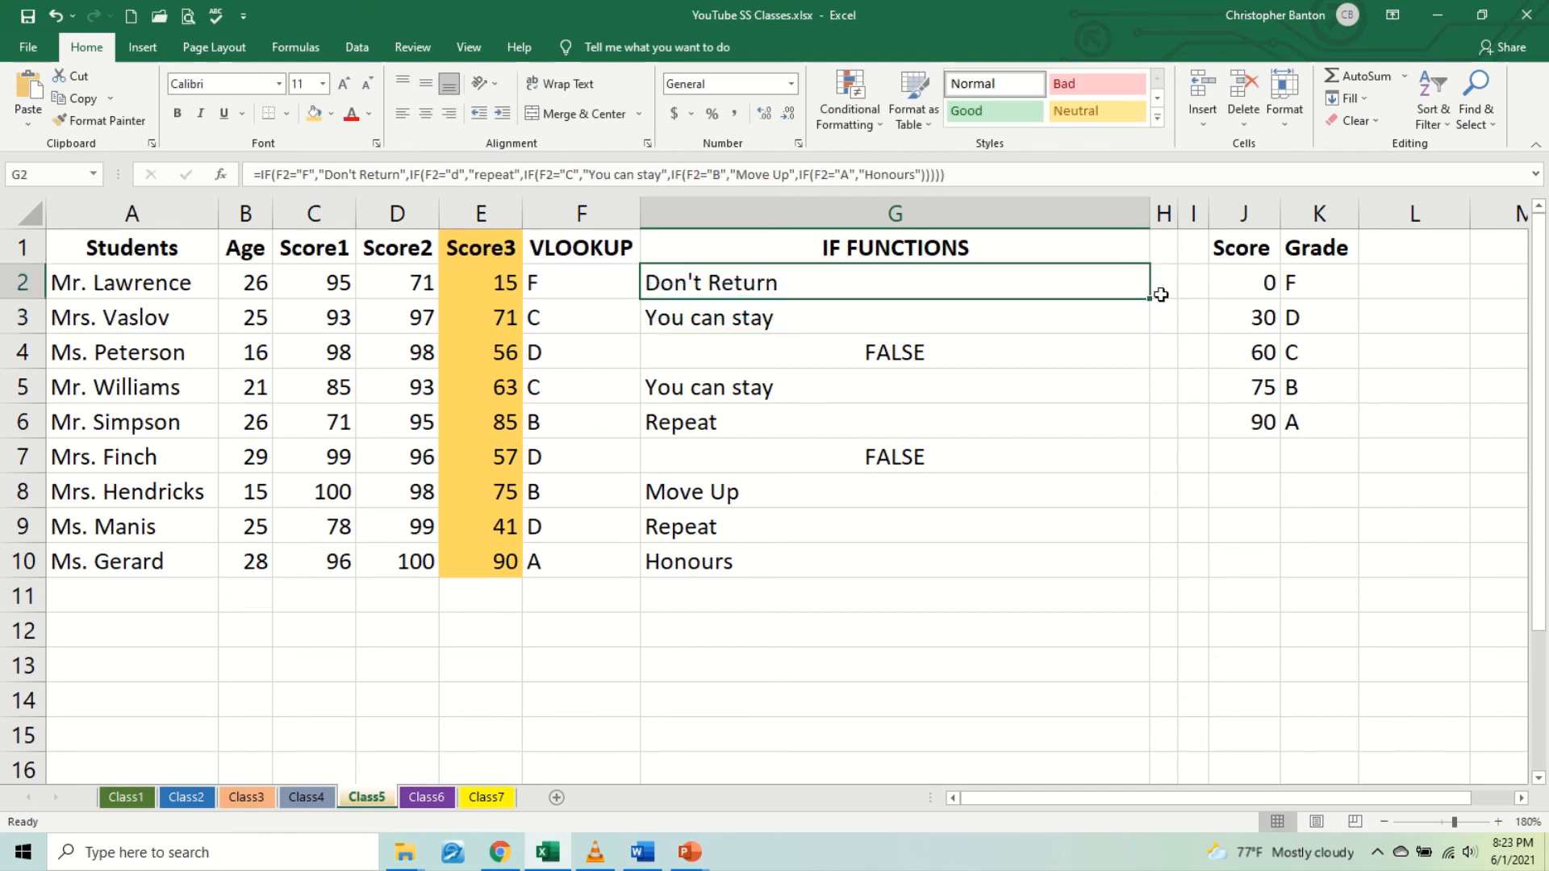
pyautogui.moveTo(1154, 298); pyautogui.dragTo(1065, 579)
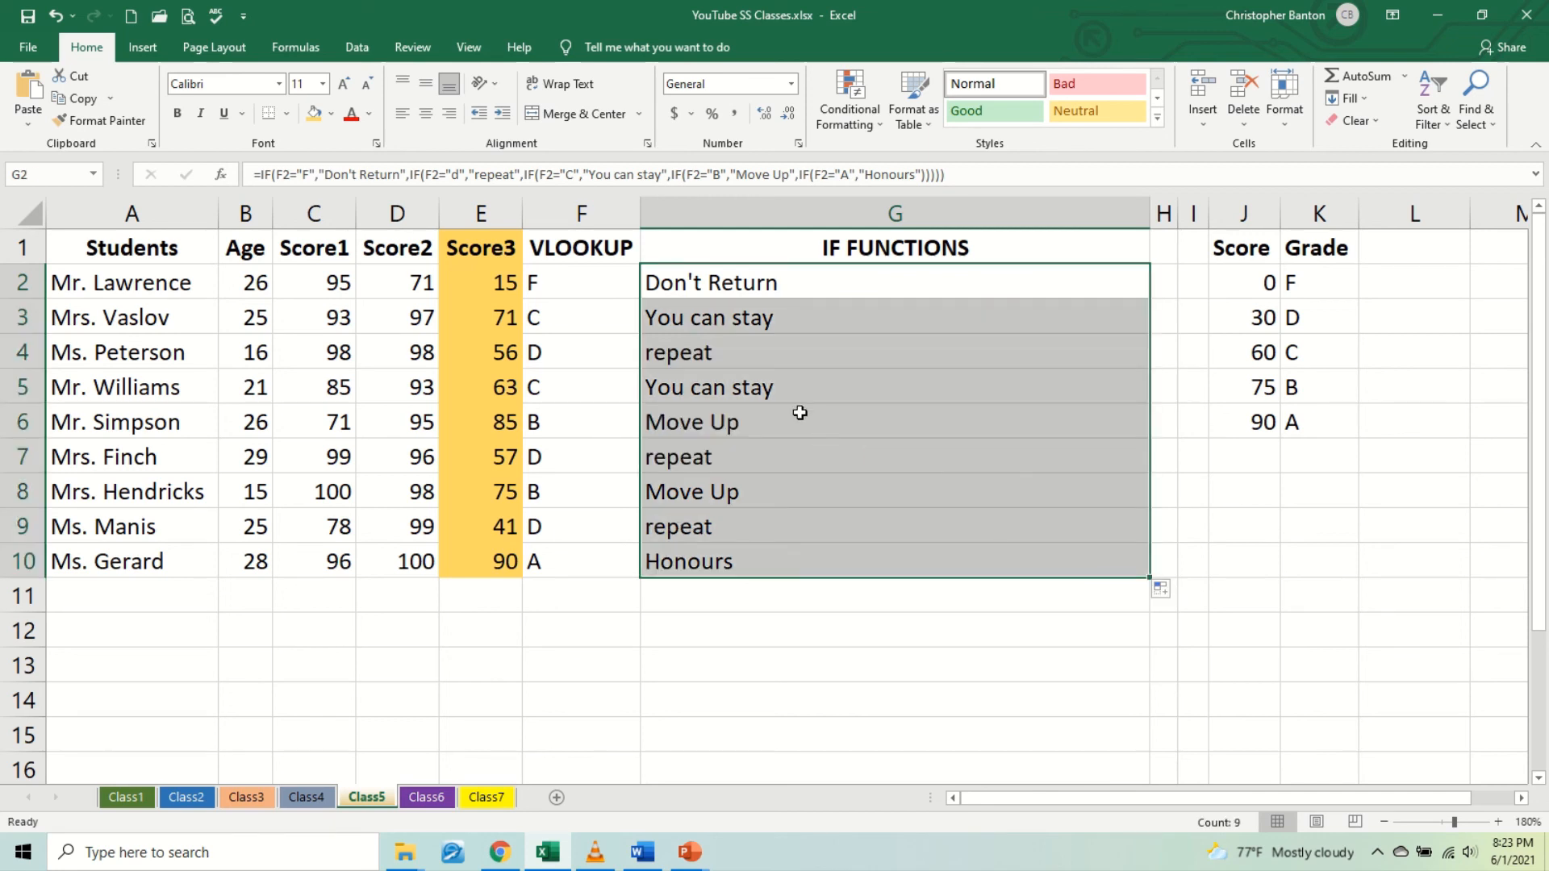
pyautogui.click(777, 330)
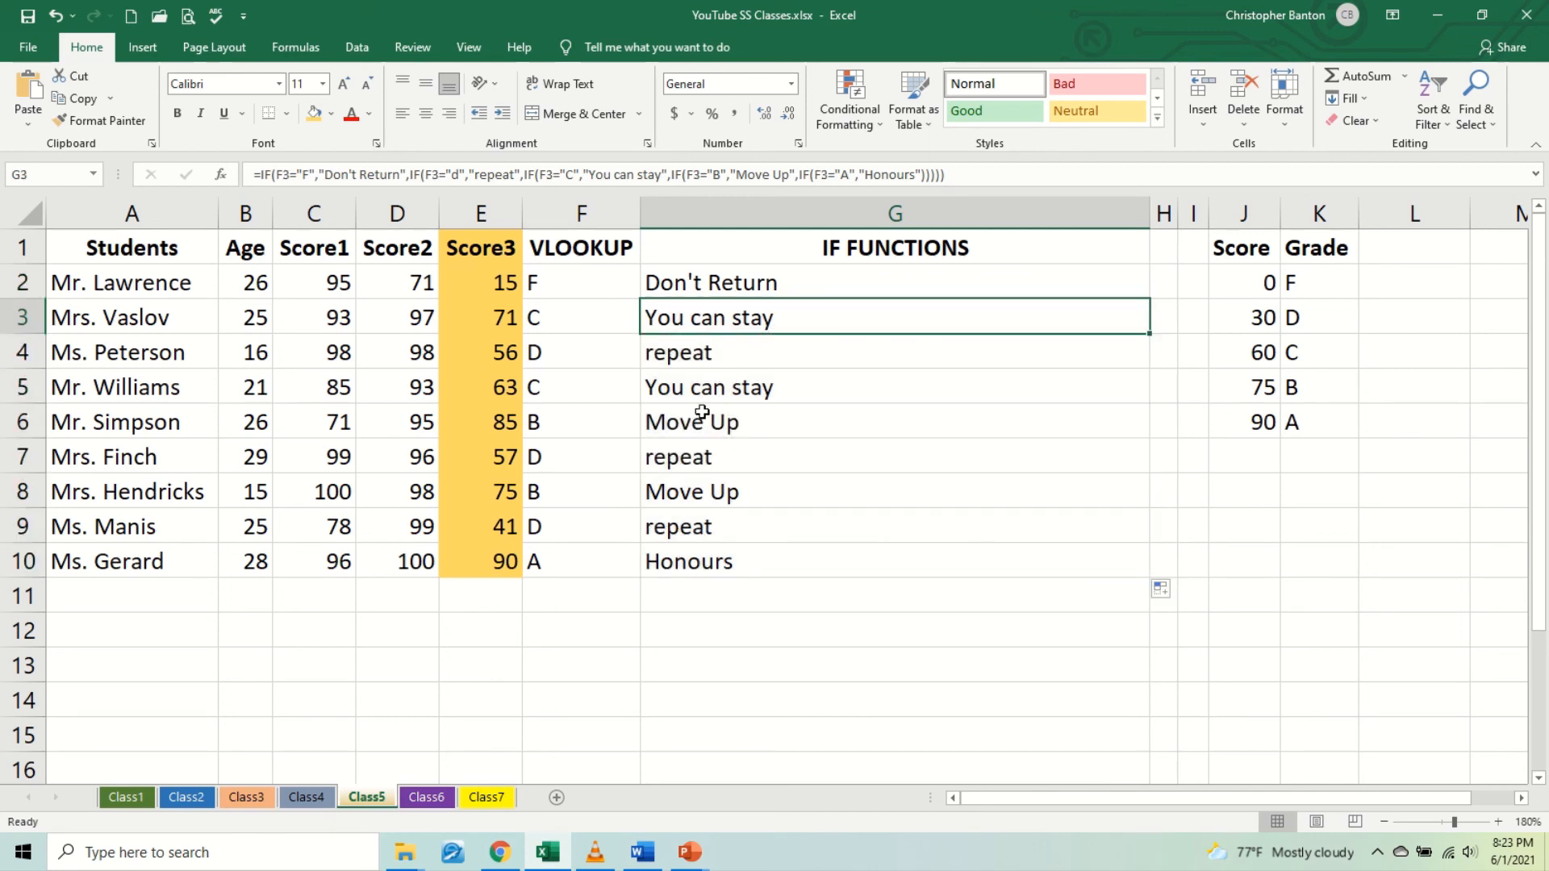
# Step: Open the G2 formula and review its complete chain of nested IF tests for every grade
pyautogui.doubleClick(794, 284)
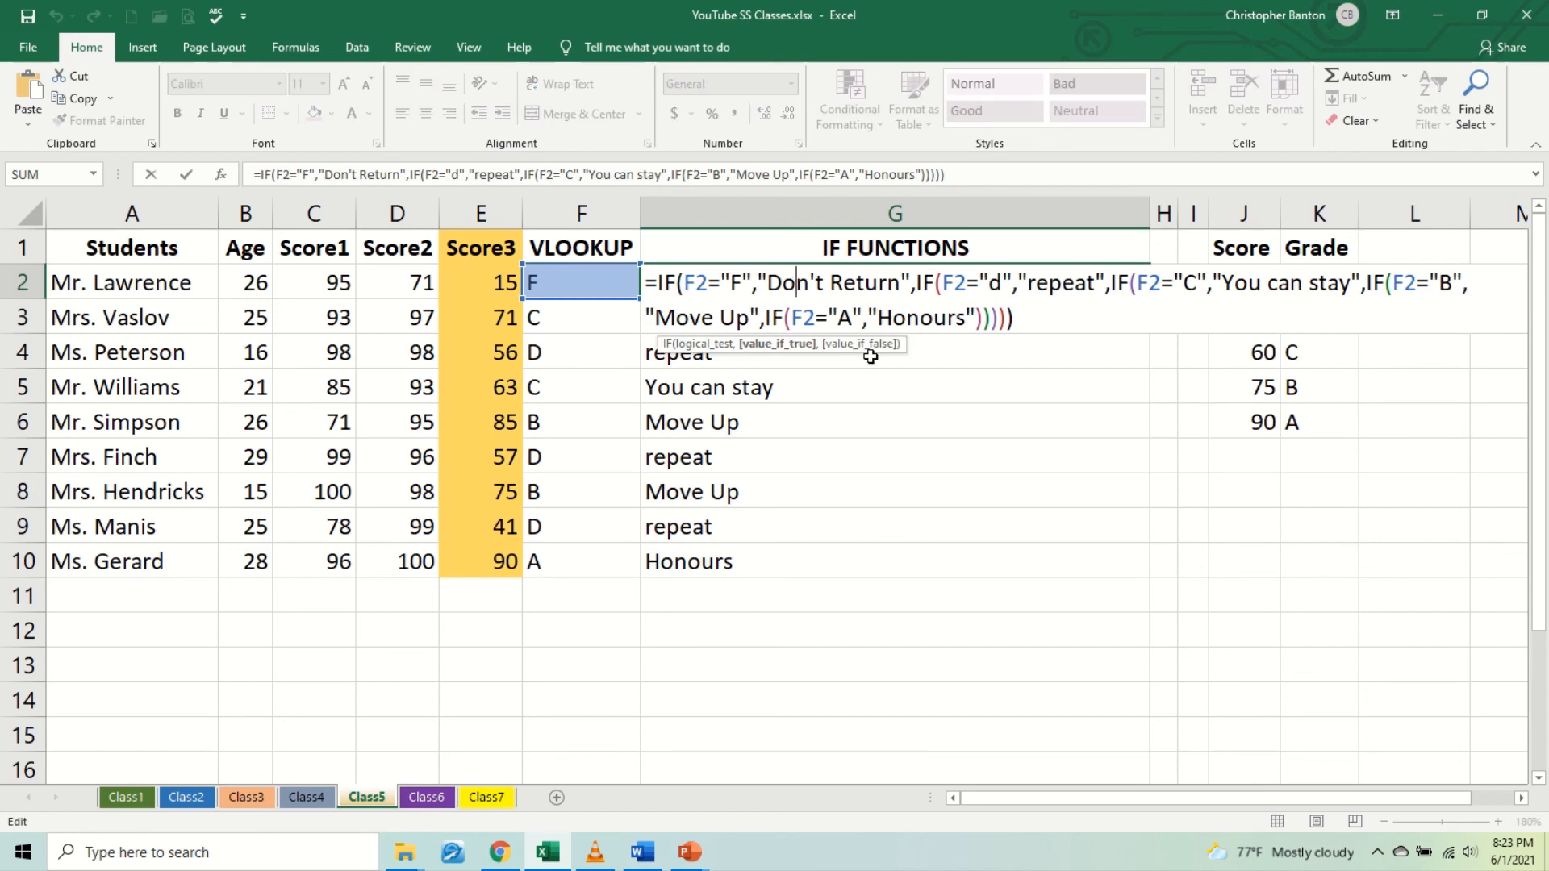
pyautogui.press('Return')
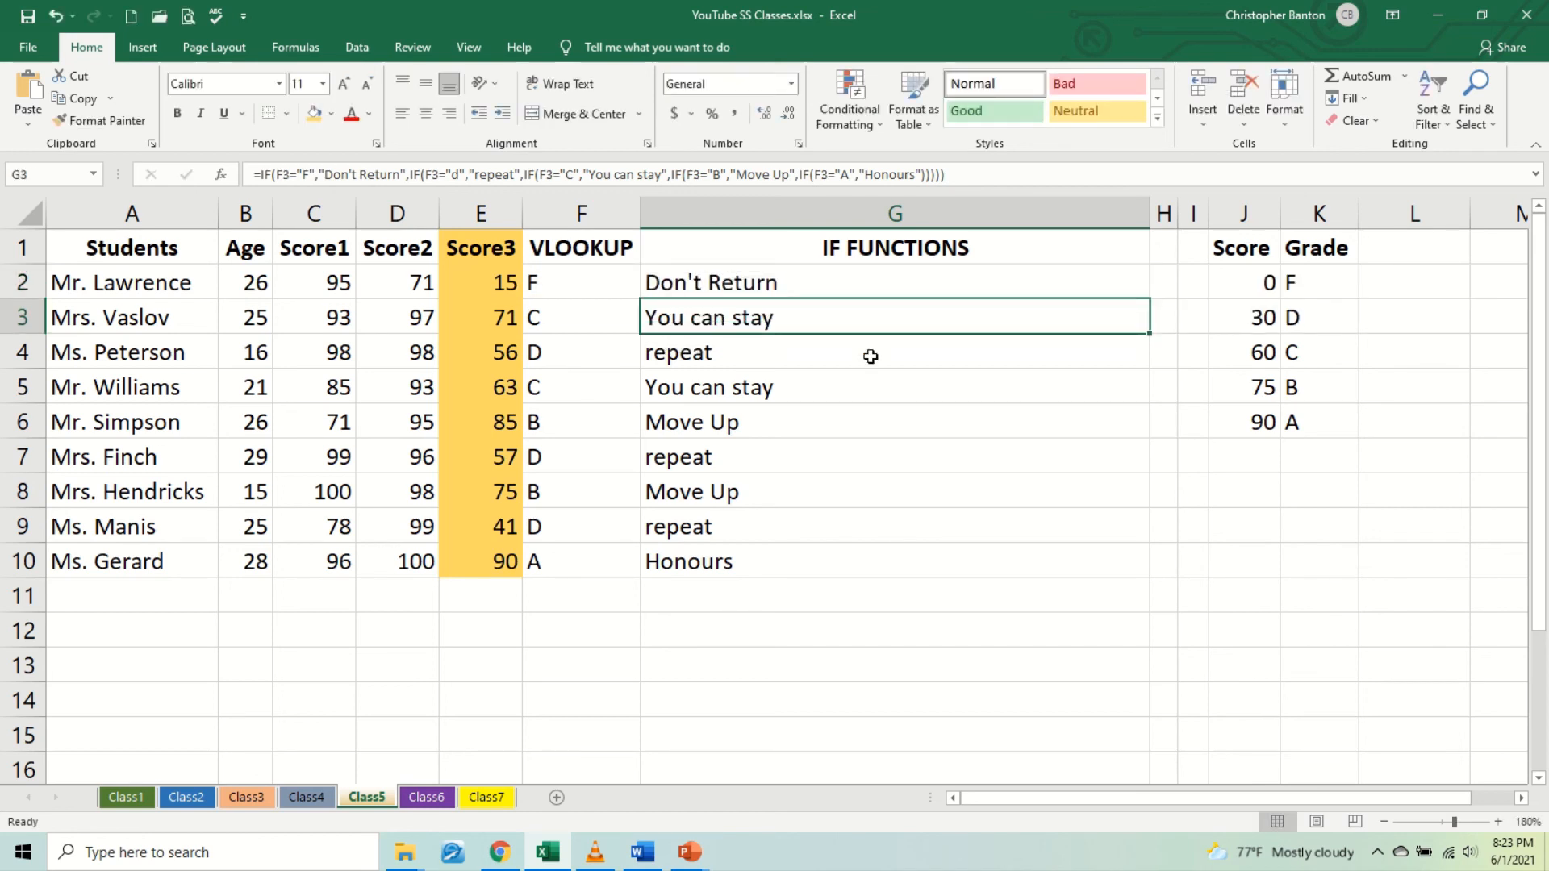
pyautogui.doubleClick(802, 286)
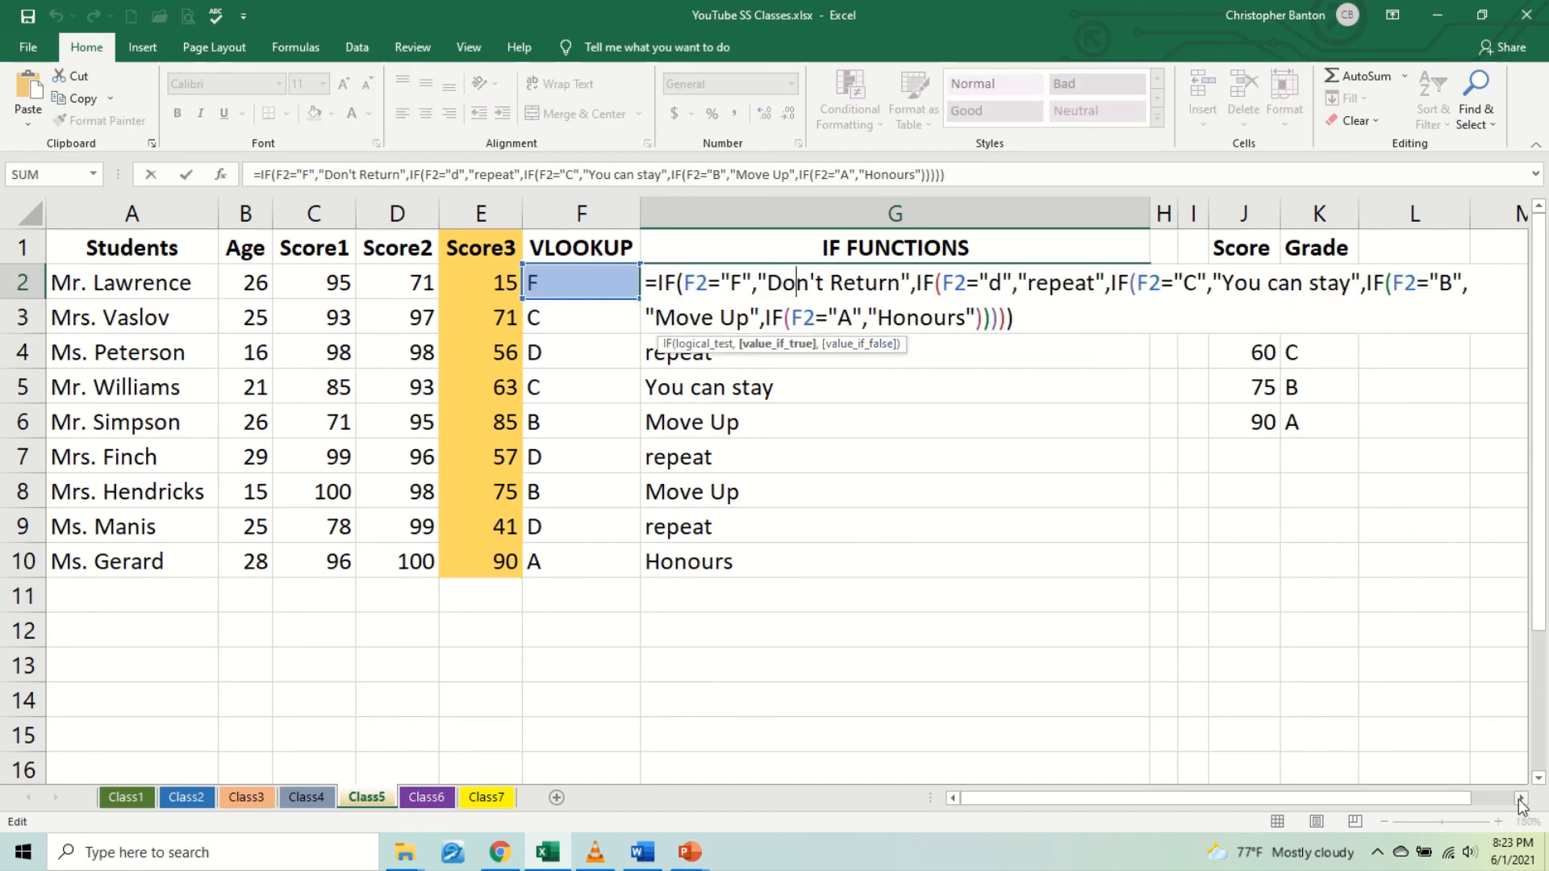
pyautogui.click(1520, 800)
pyautogui.click(1520, 800)
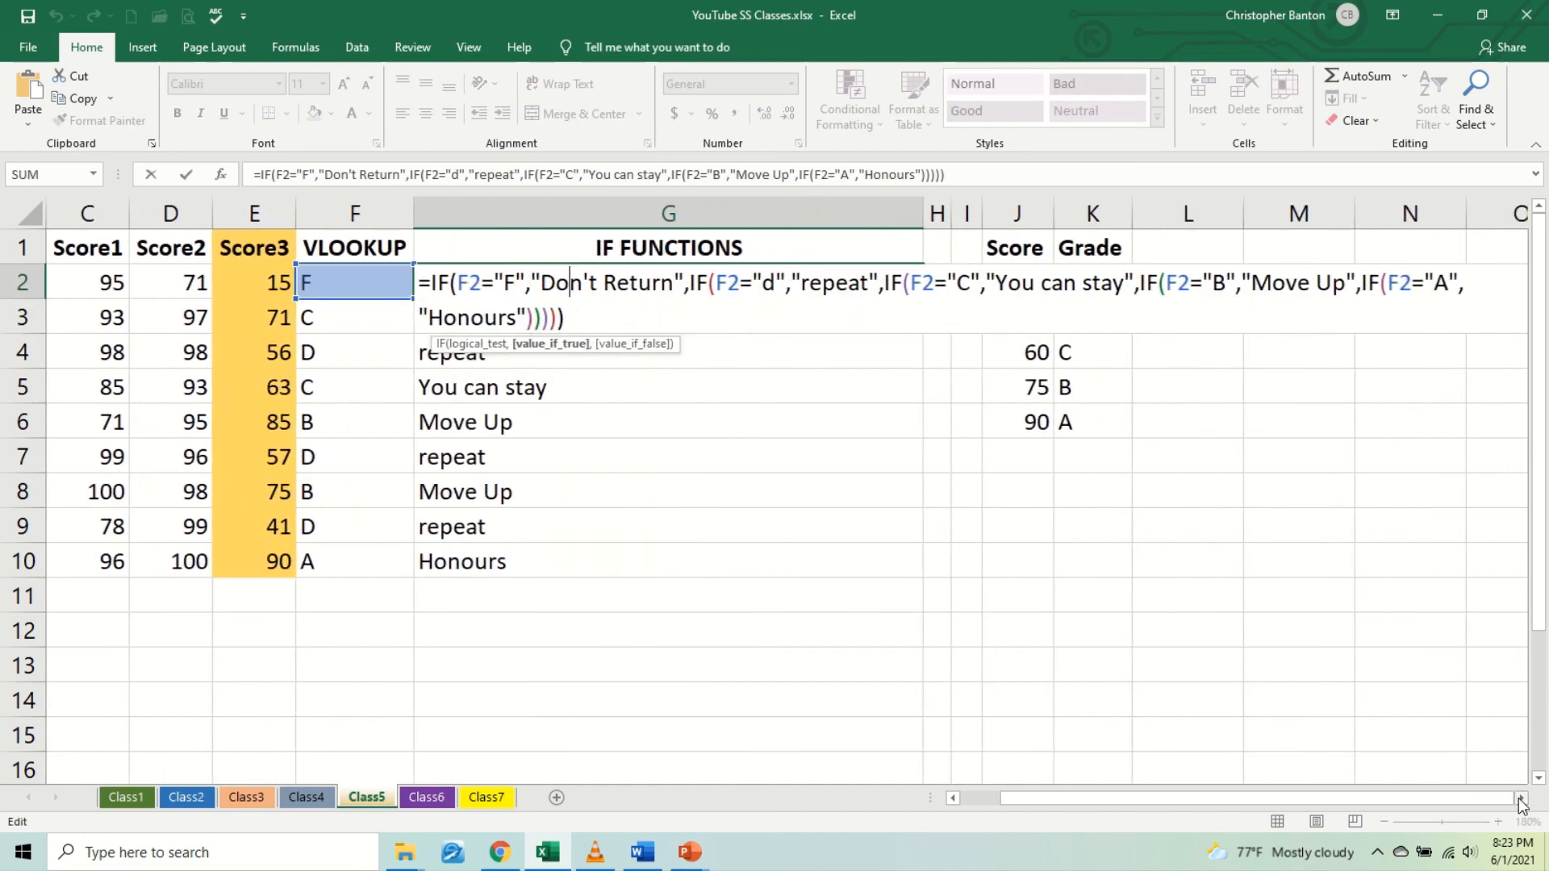
pyautogui.click(1520, 800)
pyautogui.click(1520, 800)
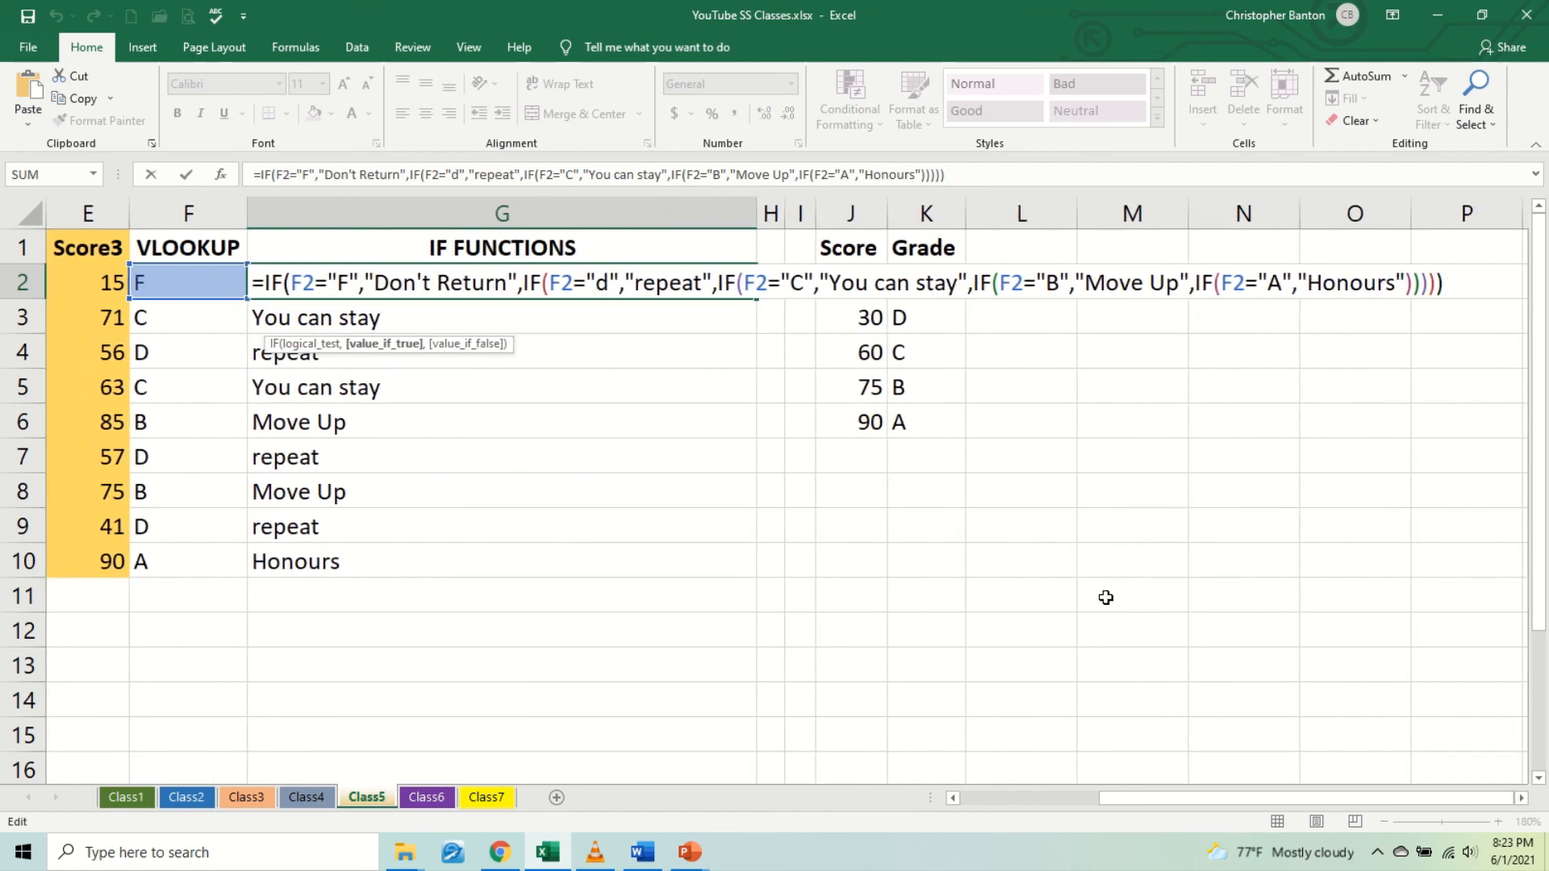